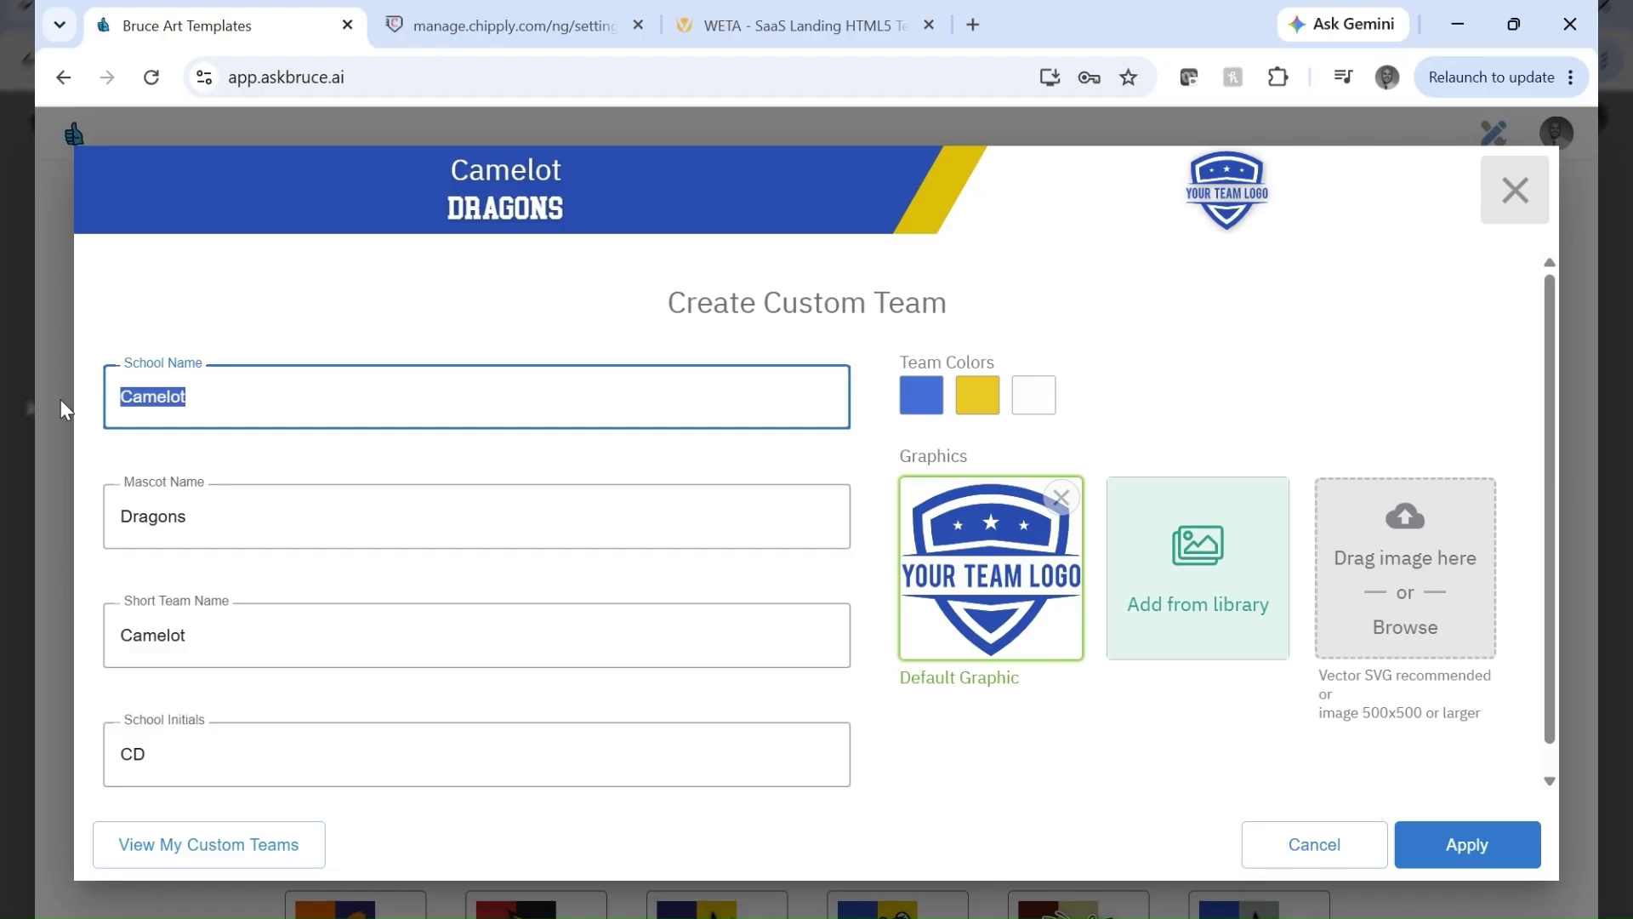
Set the custom team's school name to Steptoe and its mascot name to Tigers.
{"action": "type", "text": "Ste"}
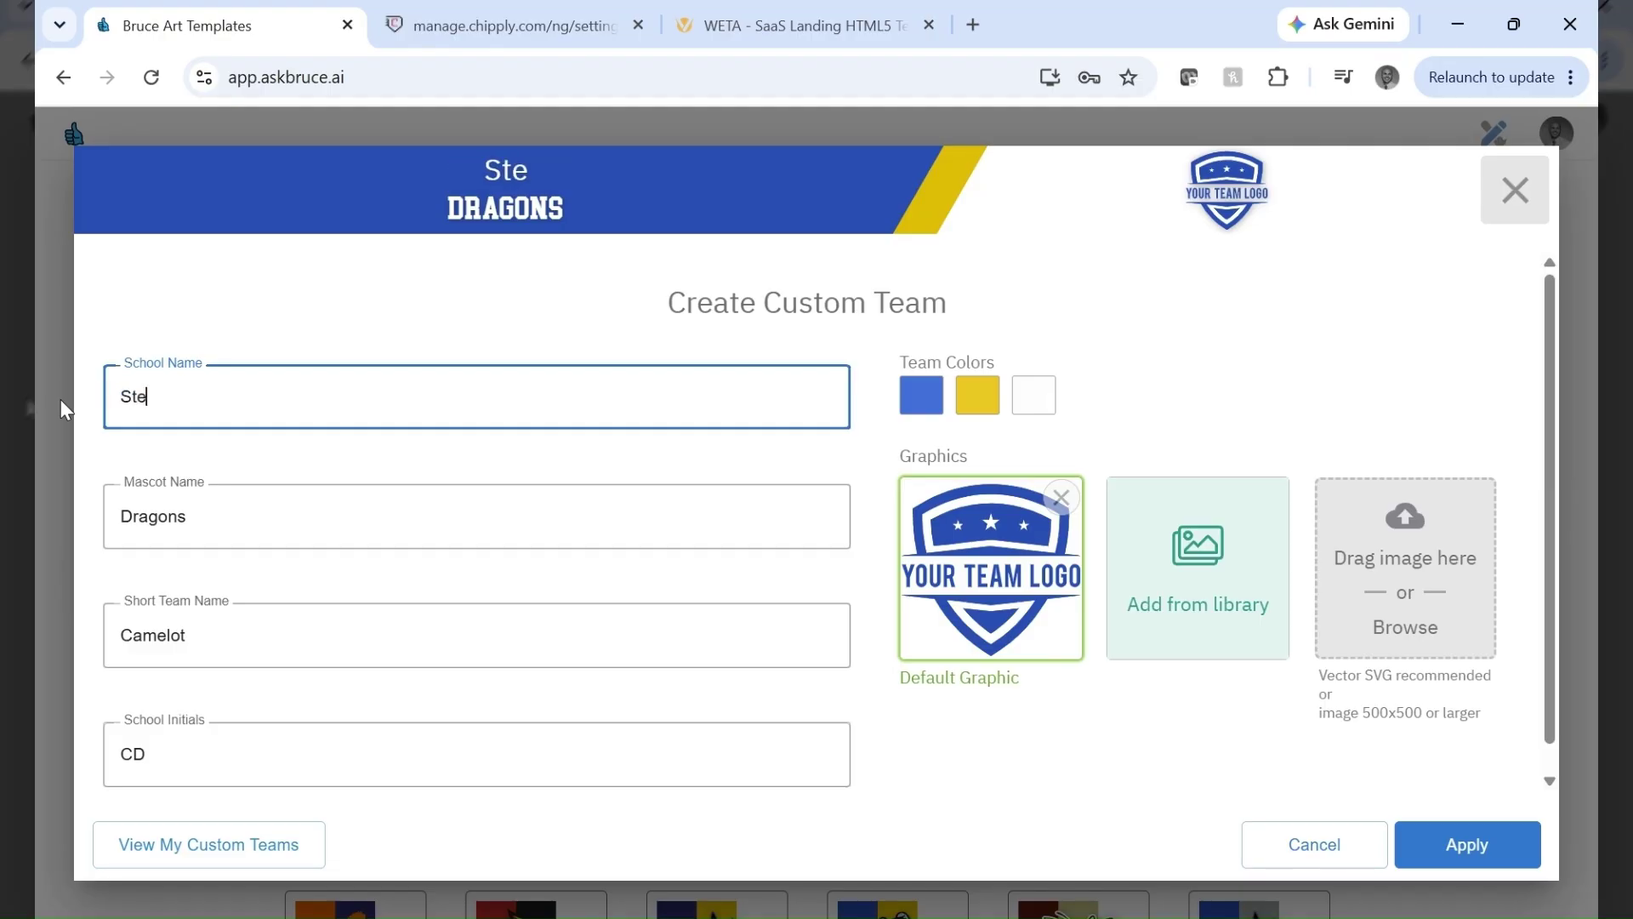
{"action": "type", "text": "ptoe"}
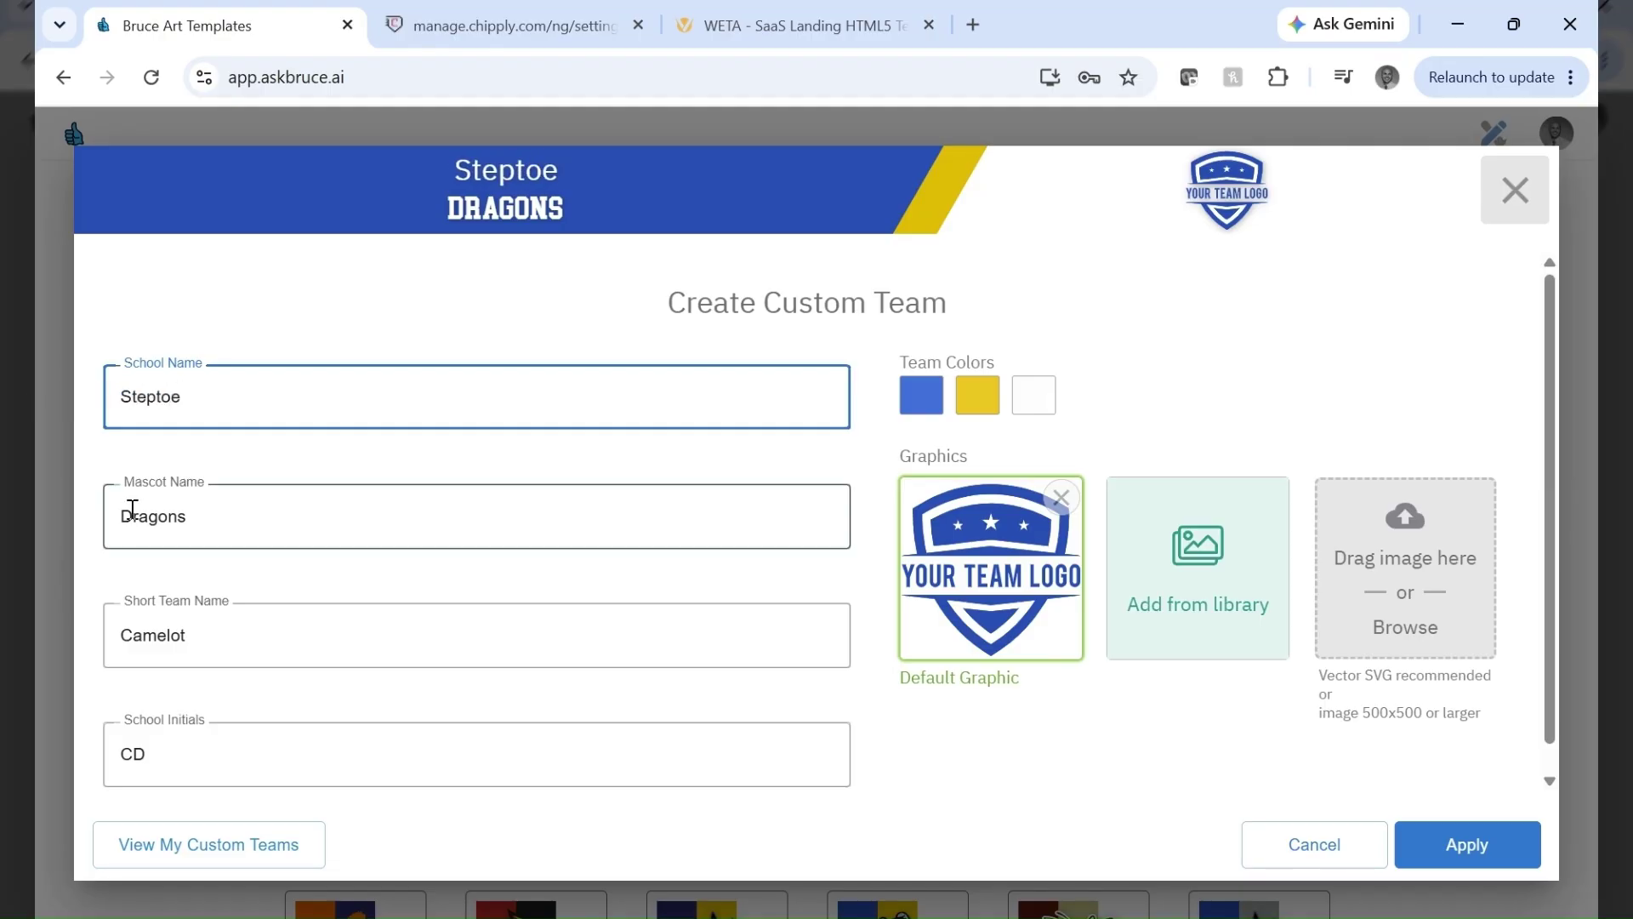
{"action": "left_click", "coordinate": [200, 505]}
{"action": "double_click", "coordinate": [200, 506]}
{"action": "type", "text": "Tige"}
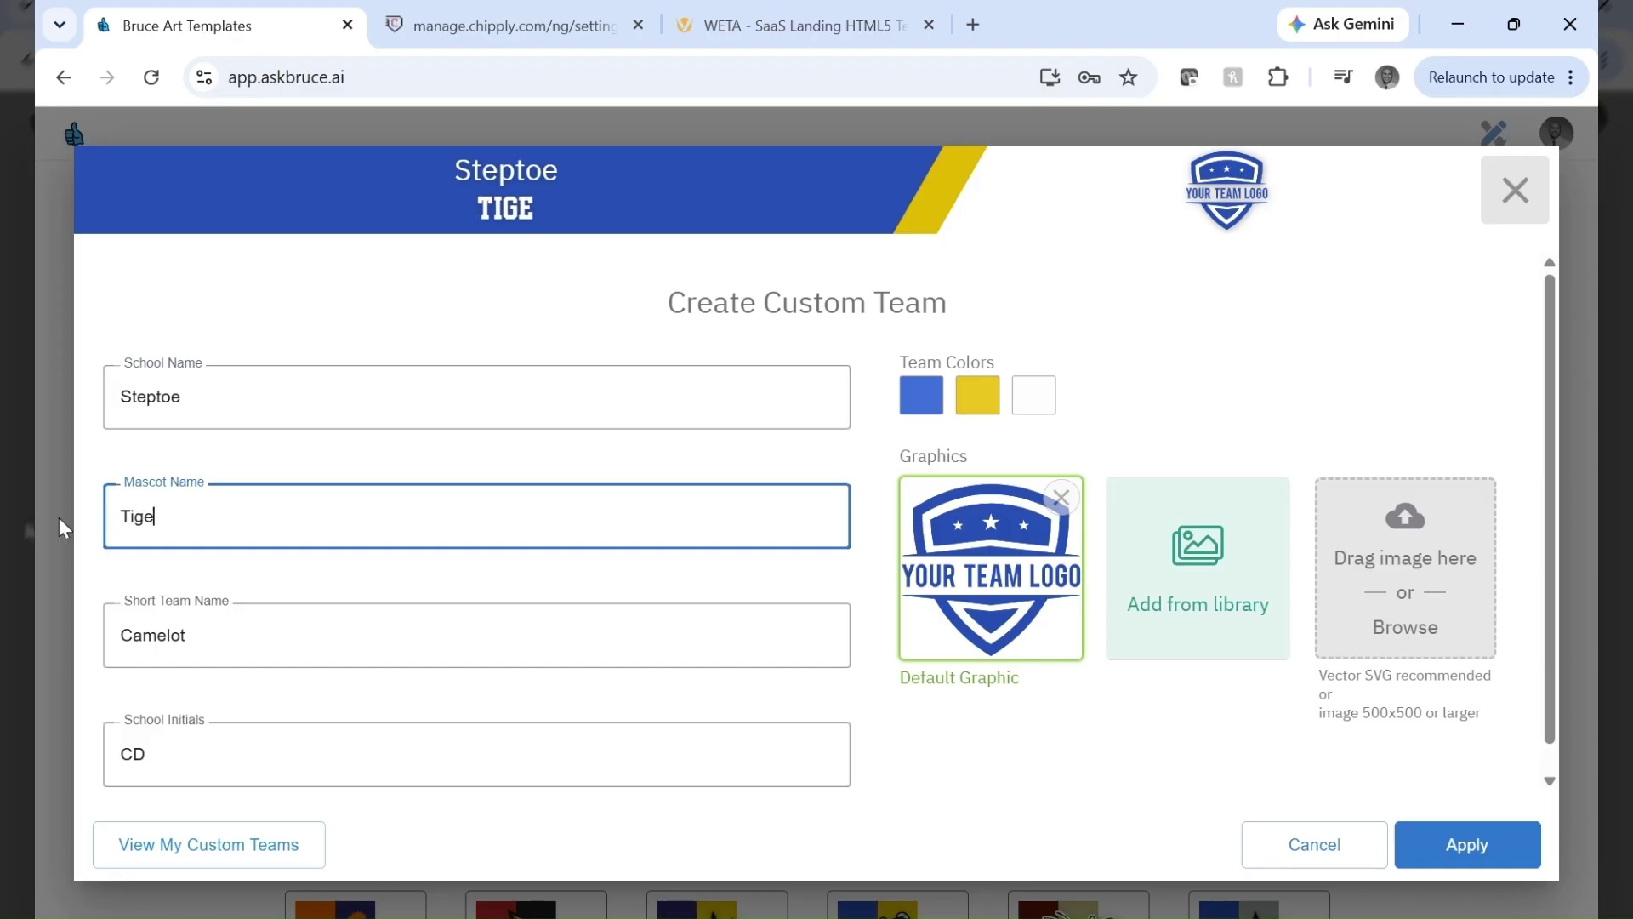
{"action": "type", "text": "rs"}
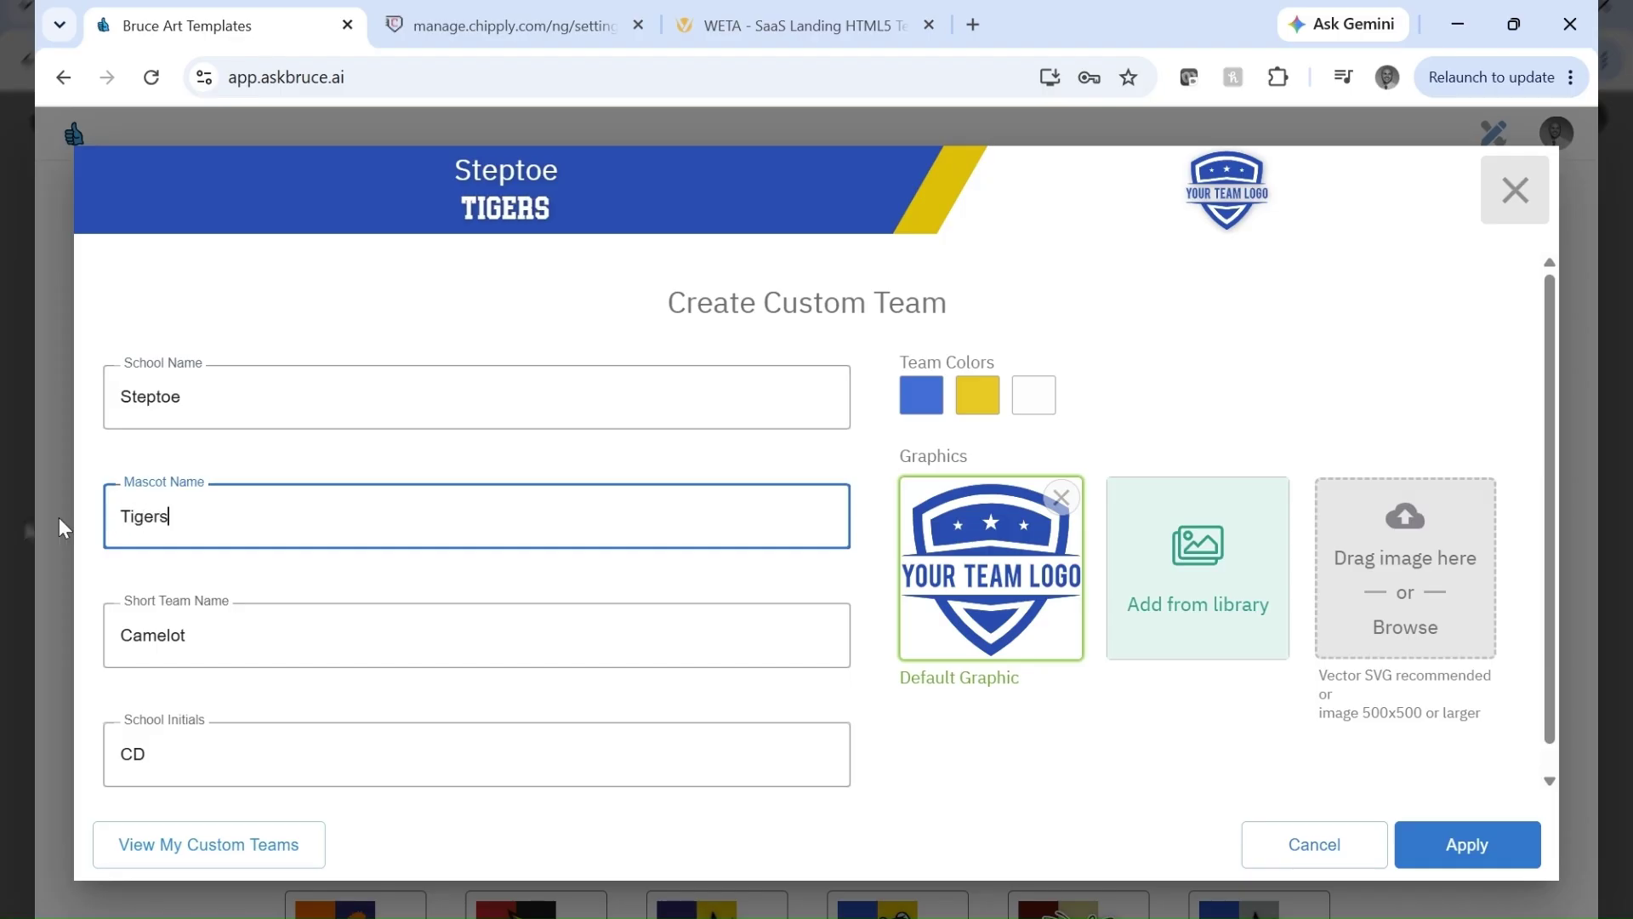
Set the short team name to Steptoe and the school initials to ST.
{"action": "left_click", "coordinate": [194, 633]}
{"action": "double_click", "coordinate": [153, 635]}
{"action": "type", "text": "St"}
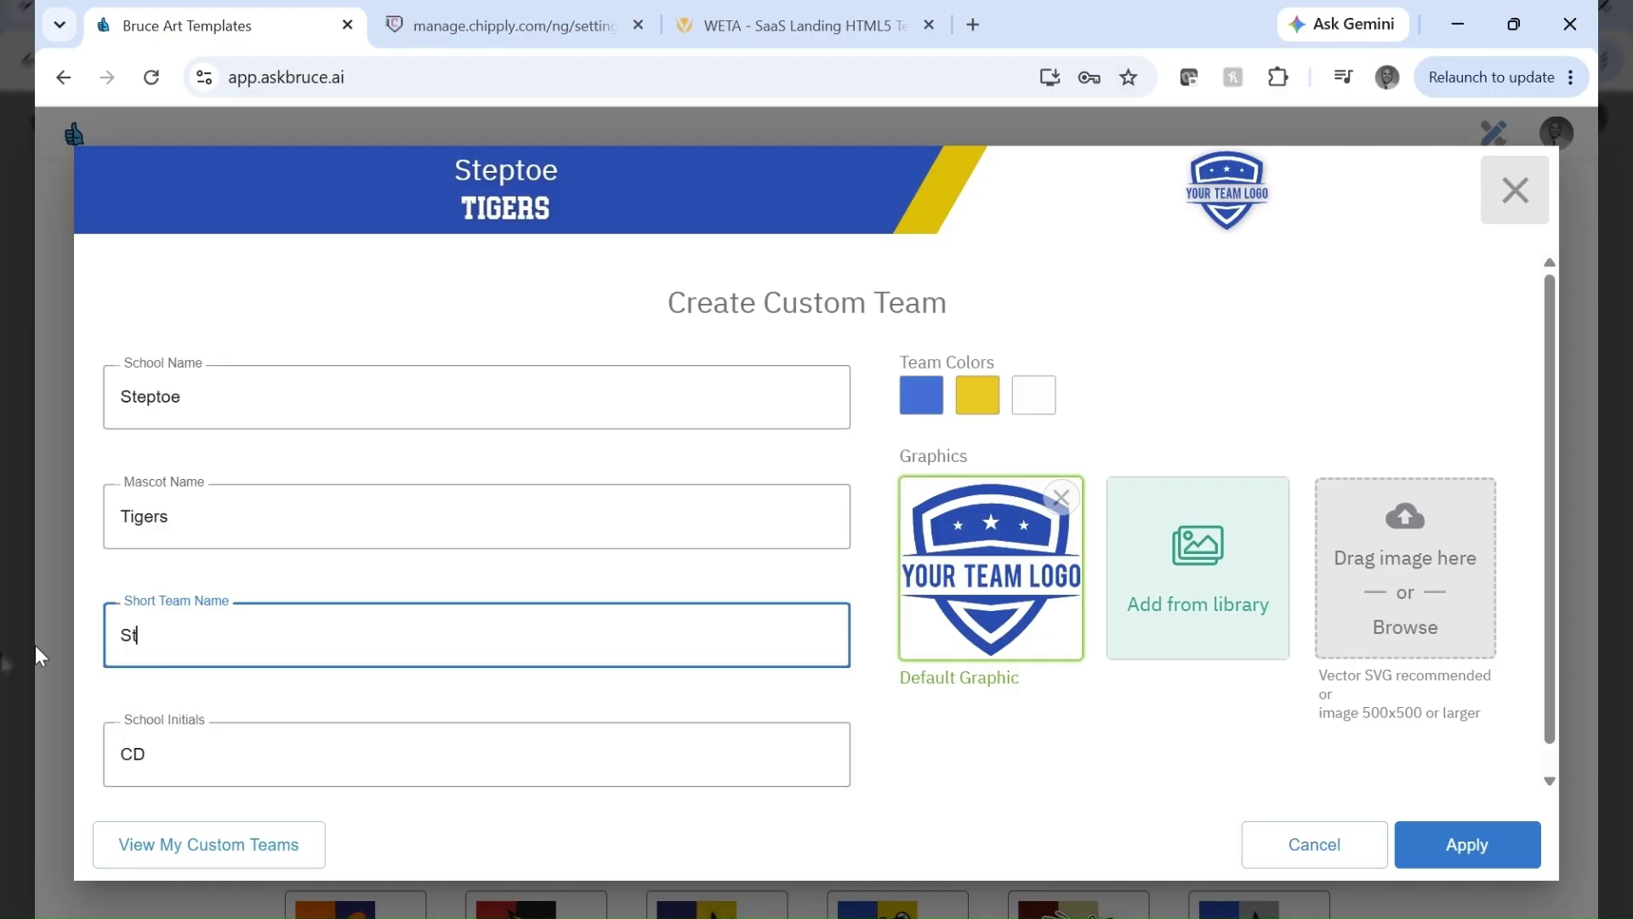
{"action": "type", "text": "eptoe"}
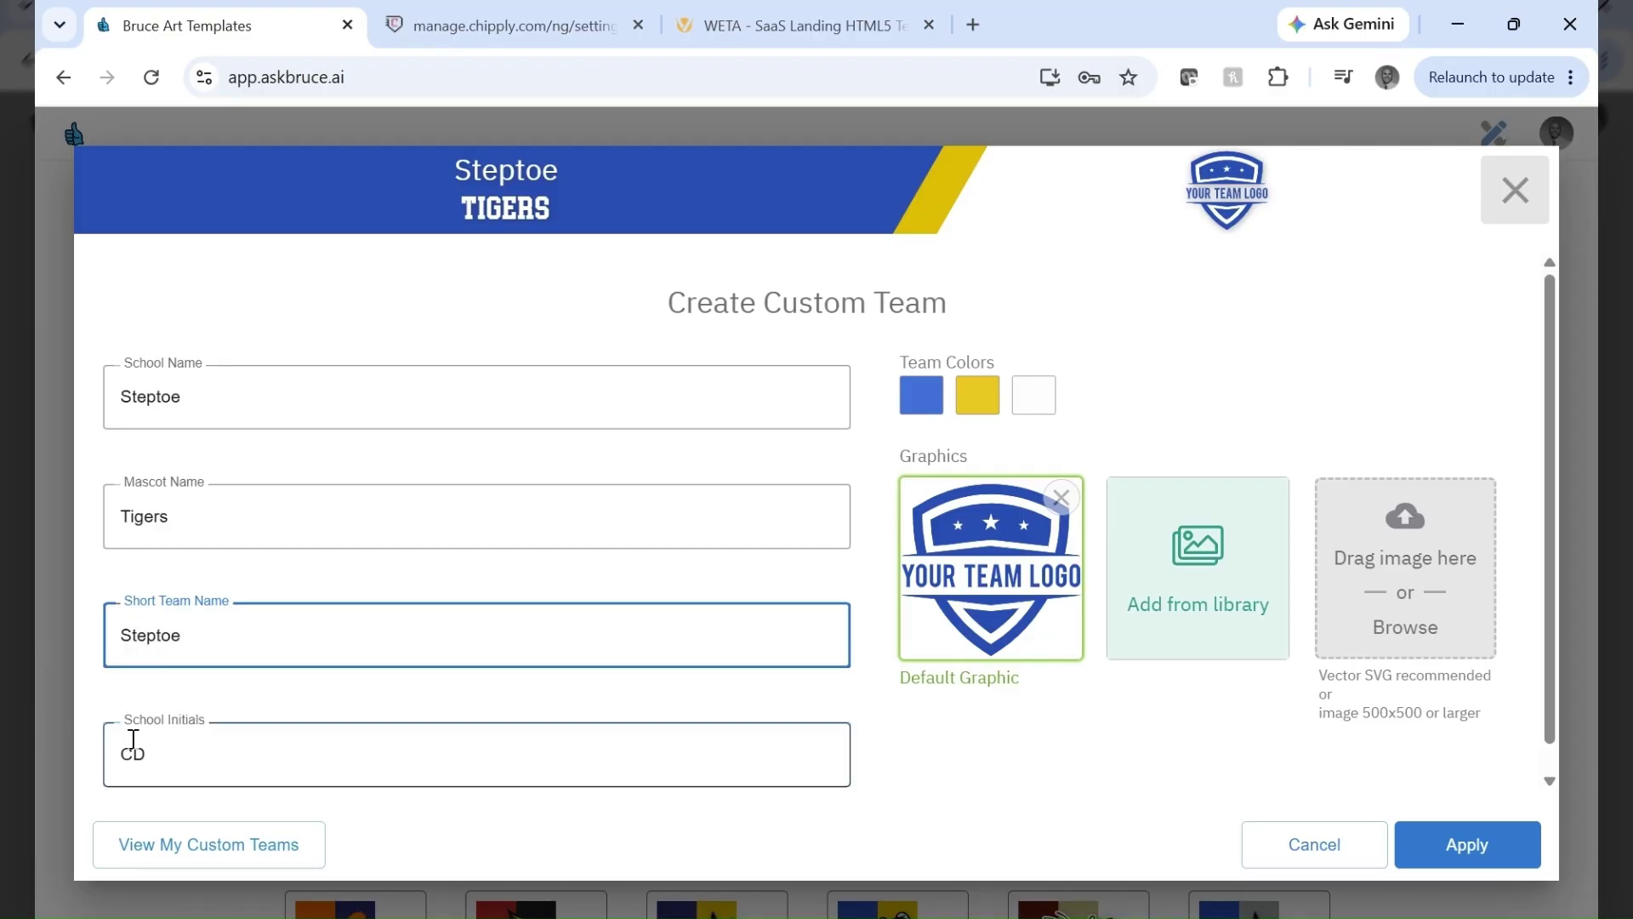
{"action": "key", "text": "Tab"}
{"action": "type", "text": "ST"}
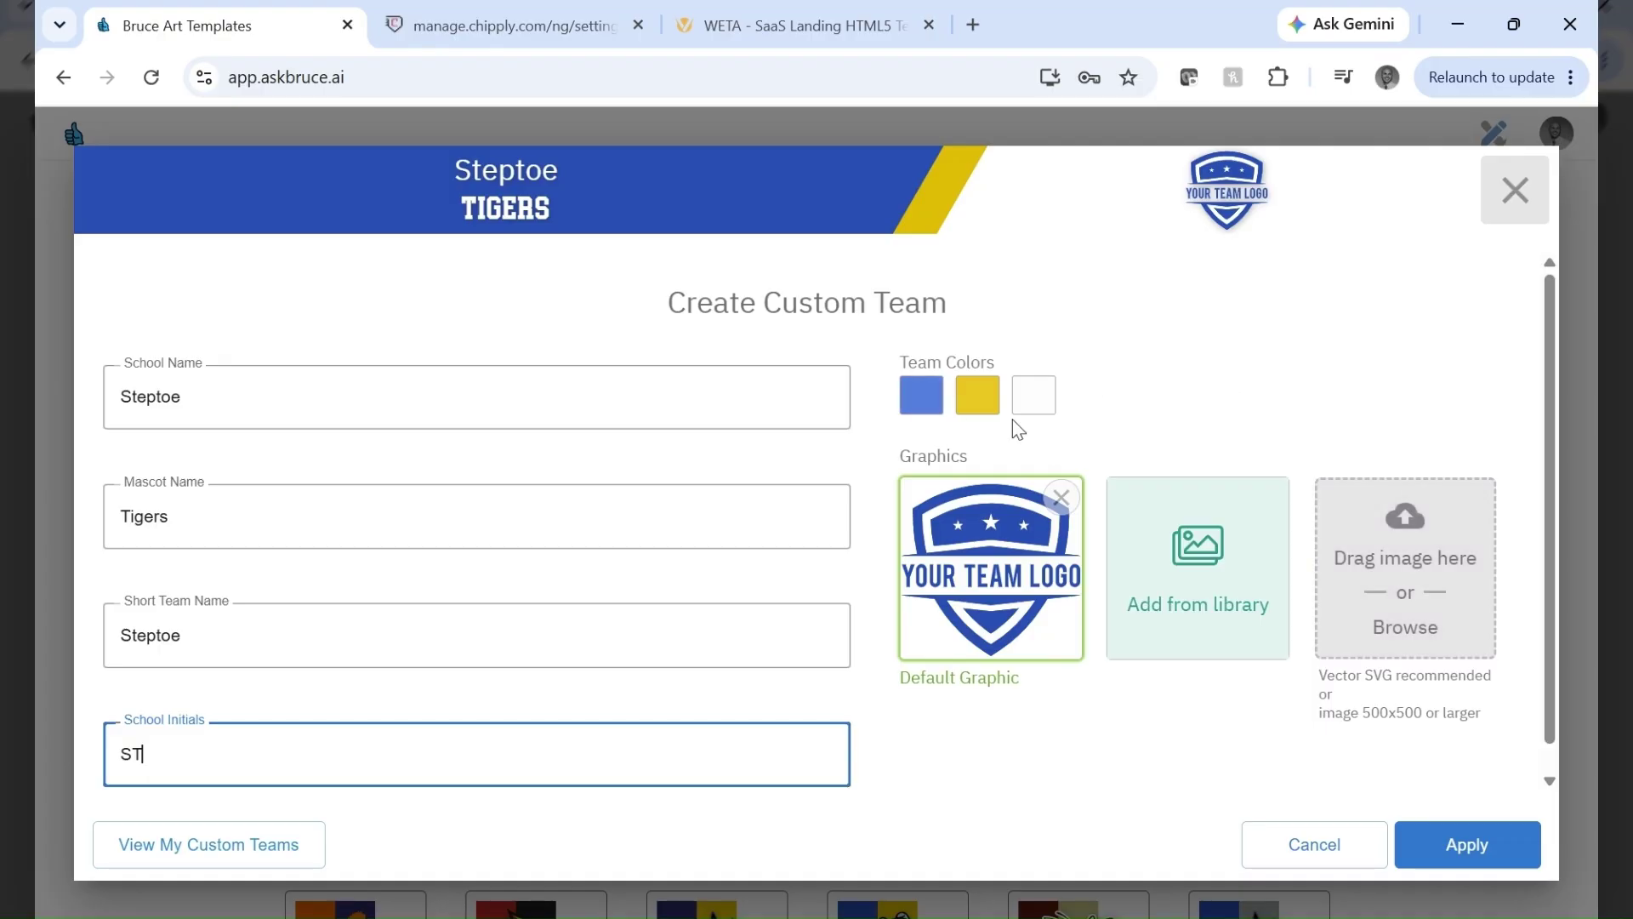
{"action": "left_click", "coordinate": [927, 393]}
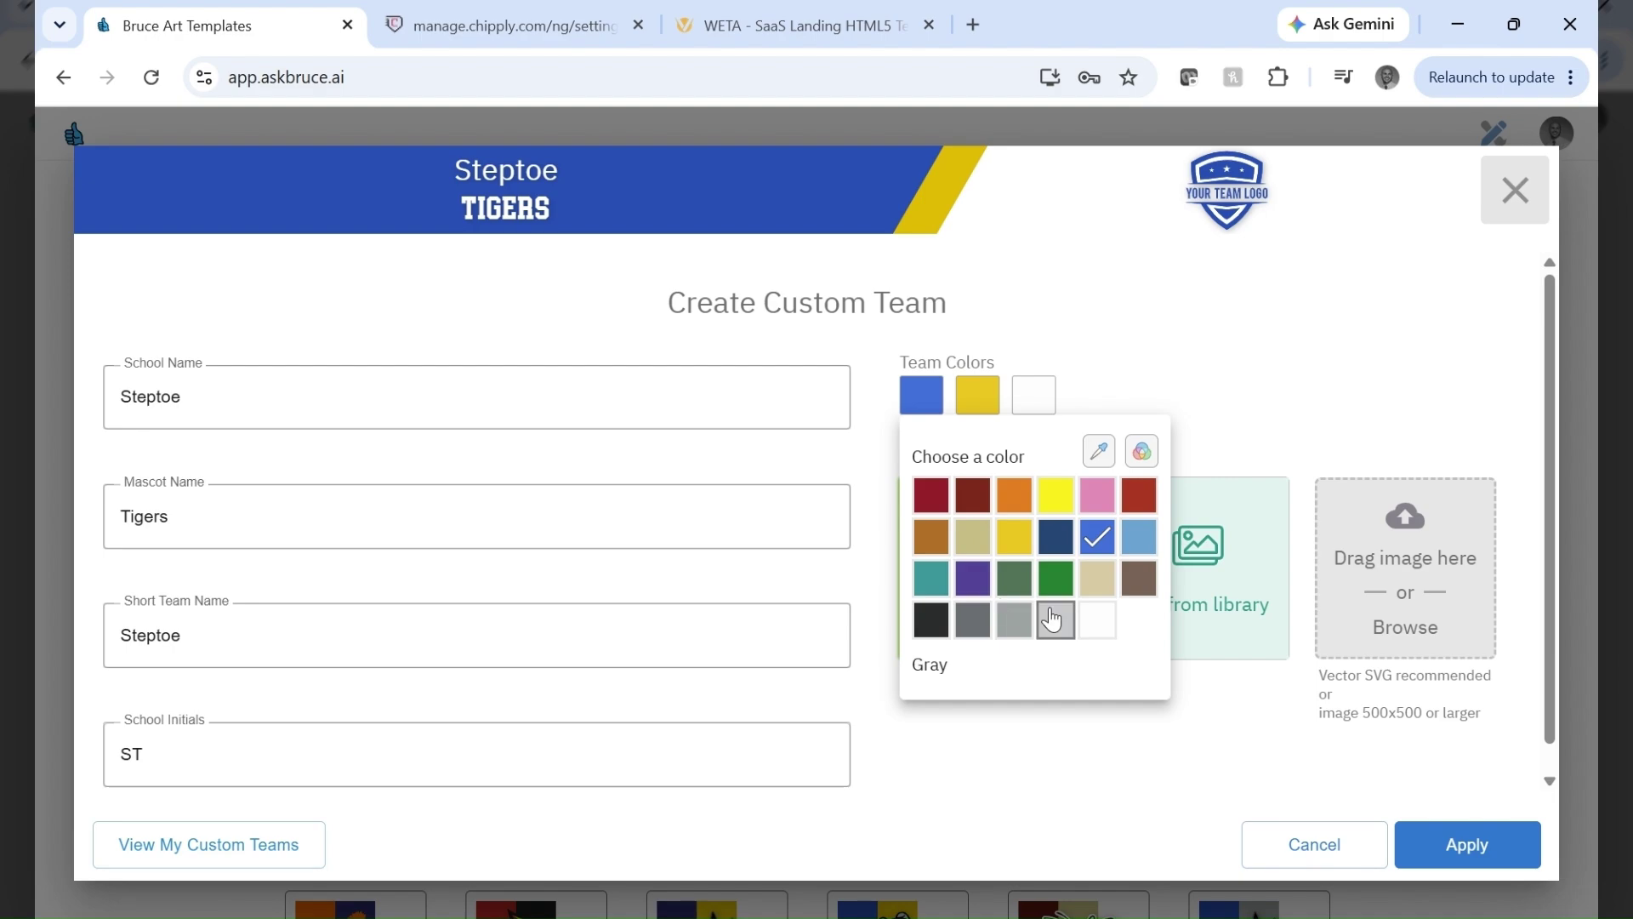
{"action": "left_click", "coordinate": [1142, 451]}
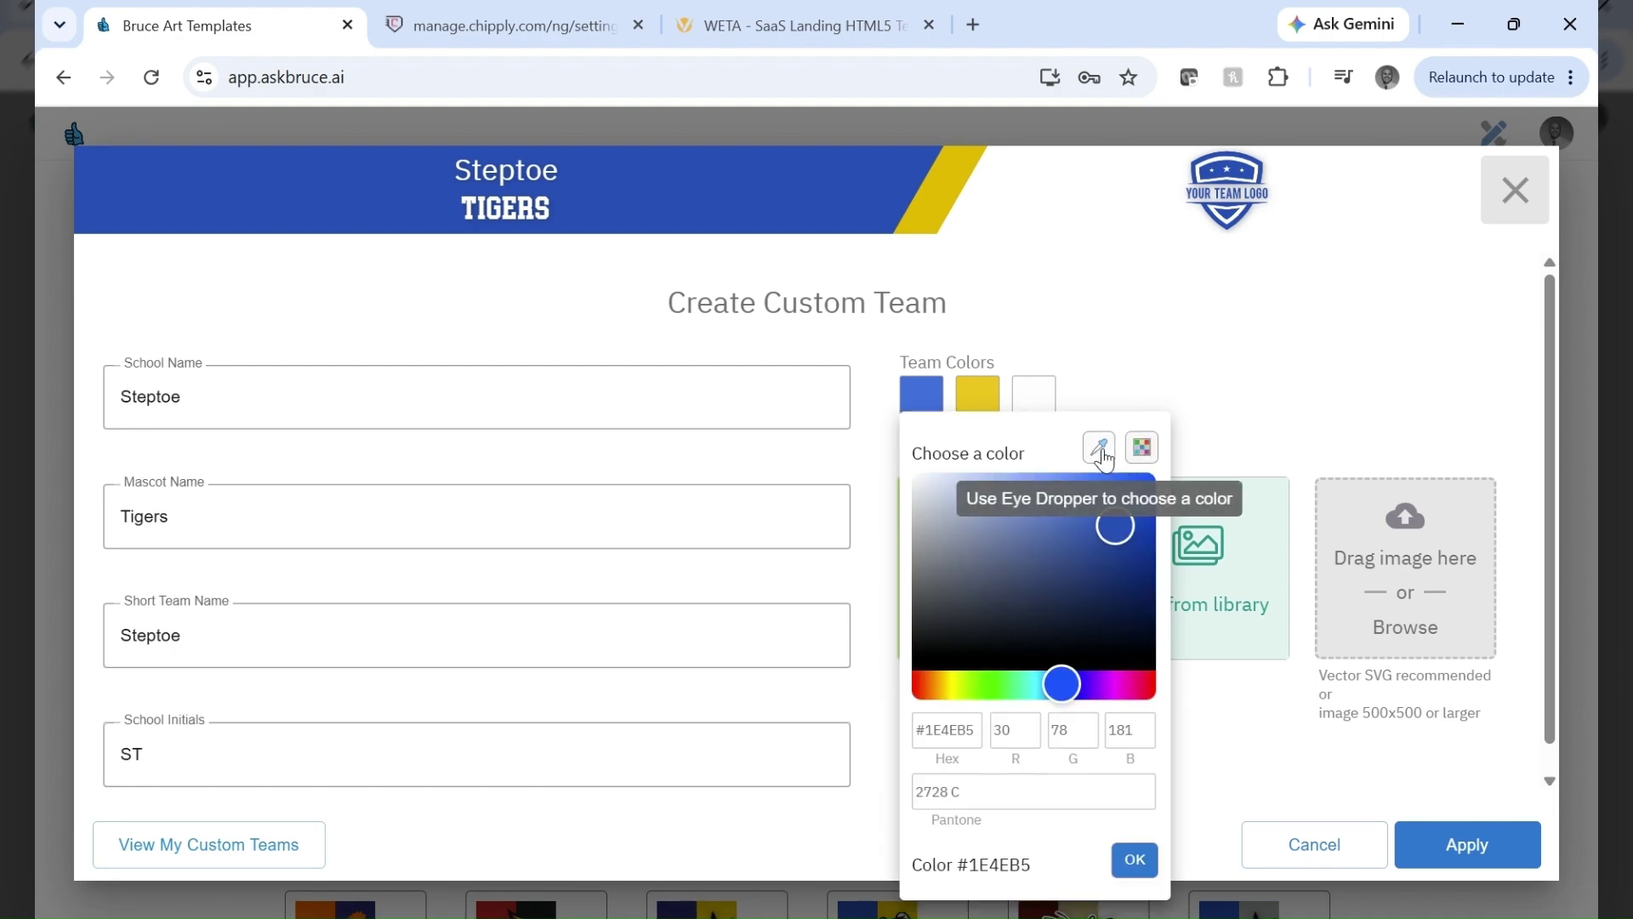
{"action": "left_click", "coordinate": [1103, 308]}
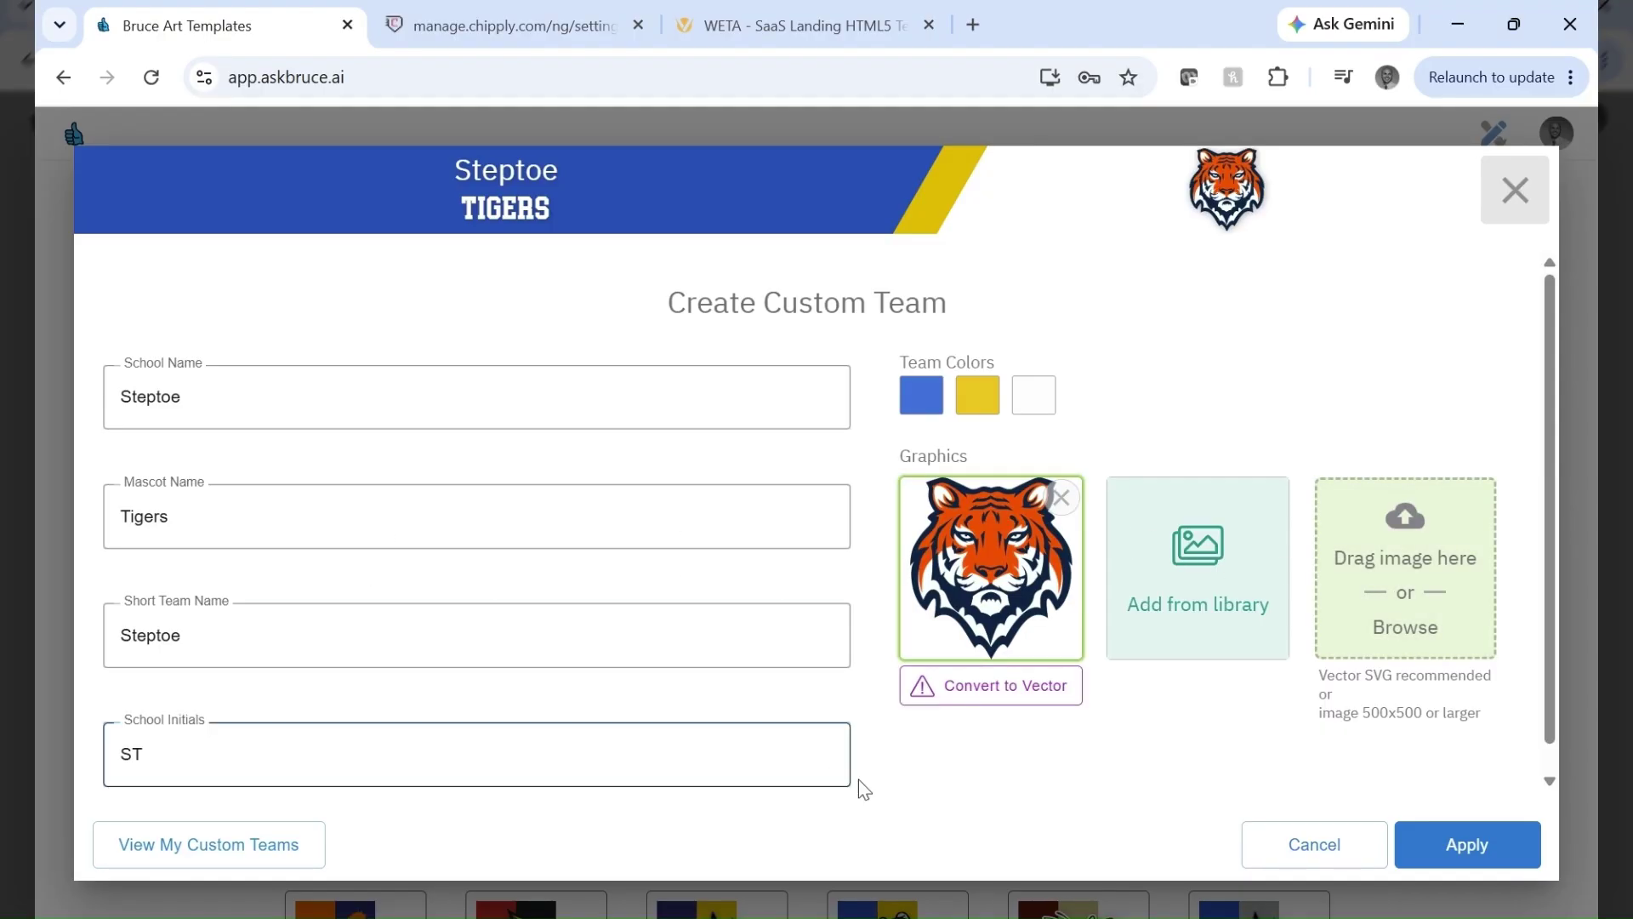
Convert the uploaded tiger head graphic to a vector image and accept the converted version.
{"action": "left_click", "coordinate": [997, 693]}
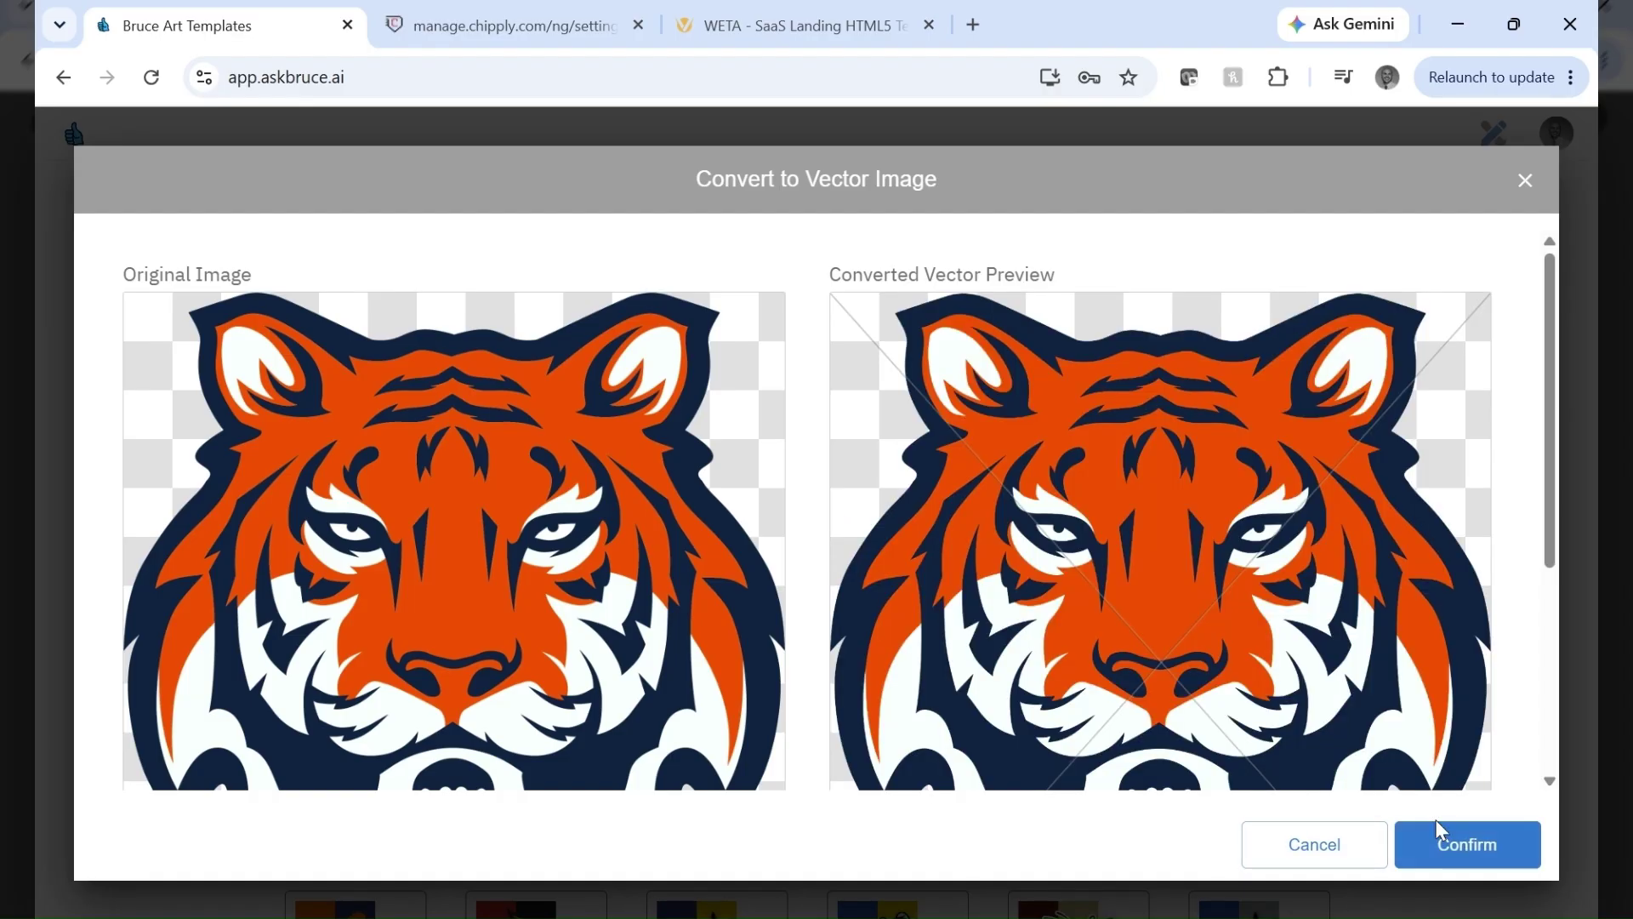
{"action": "left_click", "coordinate": [1474, 845]}
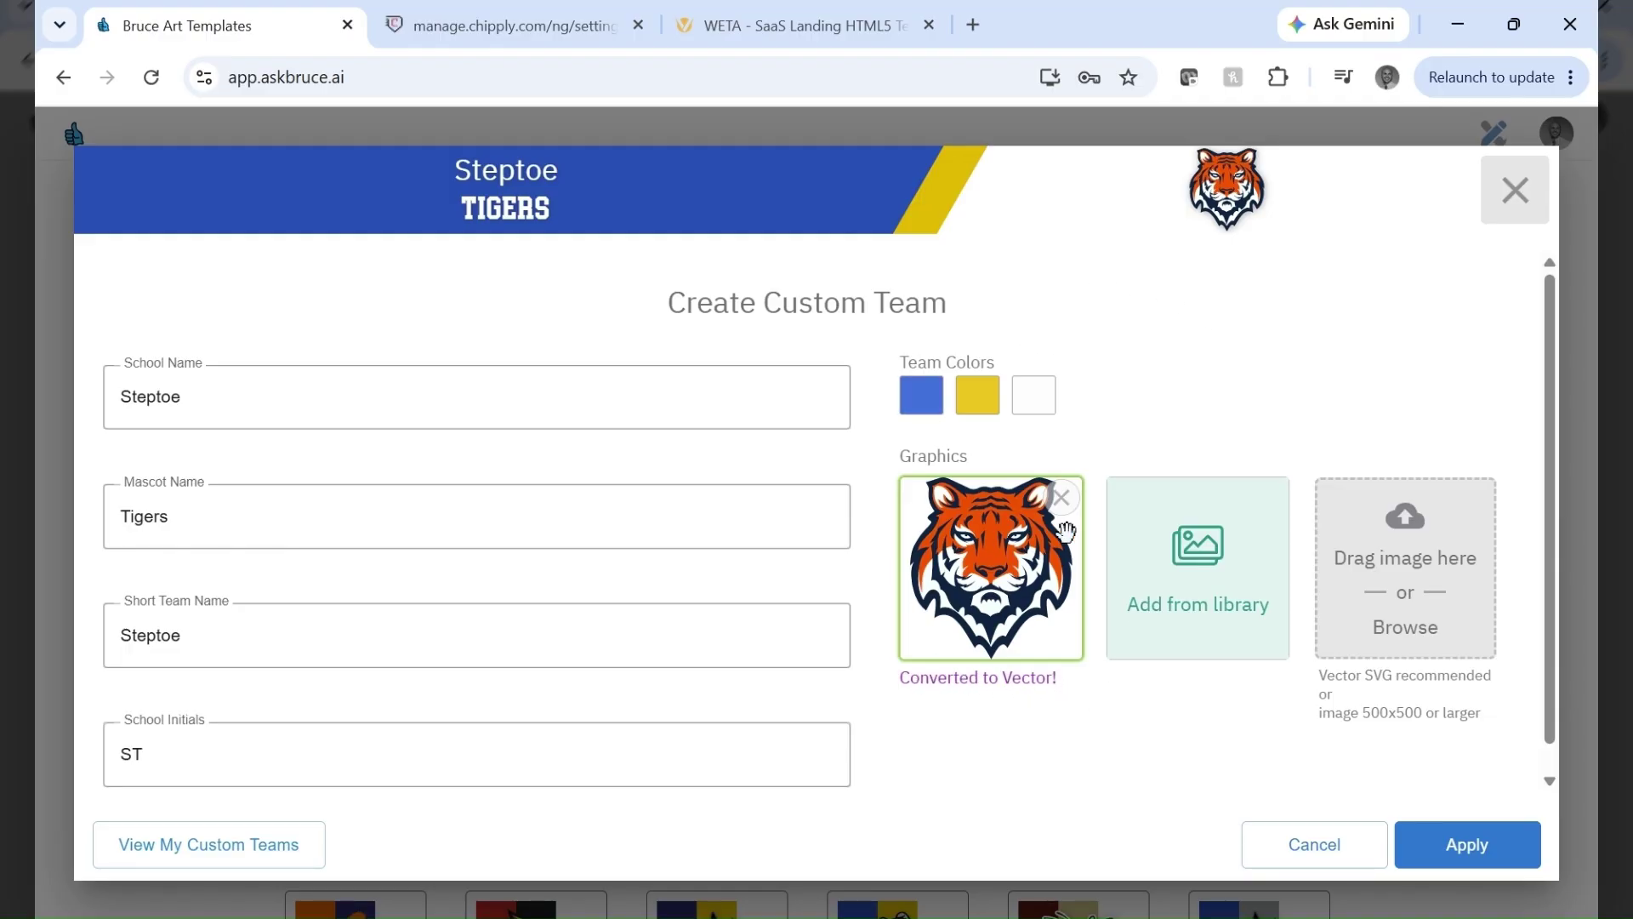
Set the first team color to navy #0F2341, sampled from the tiger logo with the eyedropper.
{"action": "left_click", "coordinate": [921, 395]}
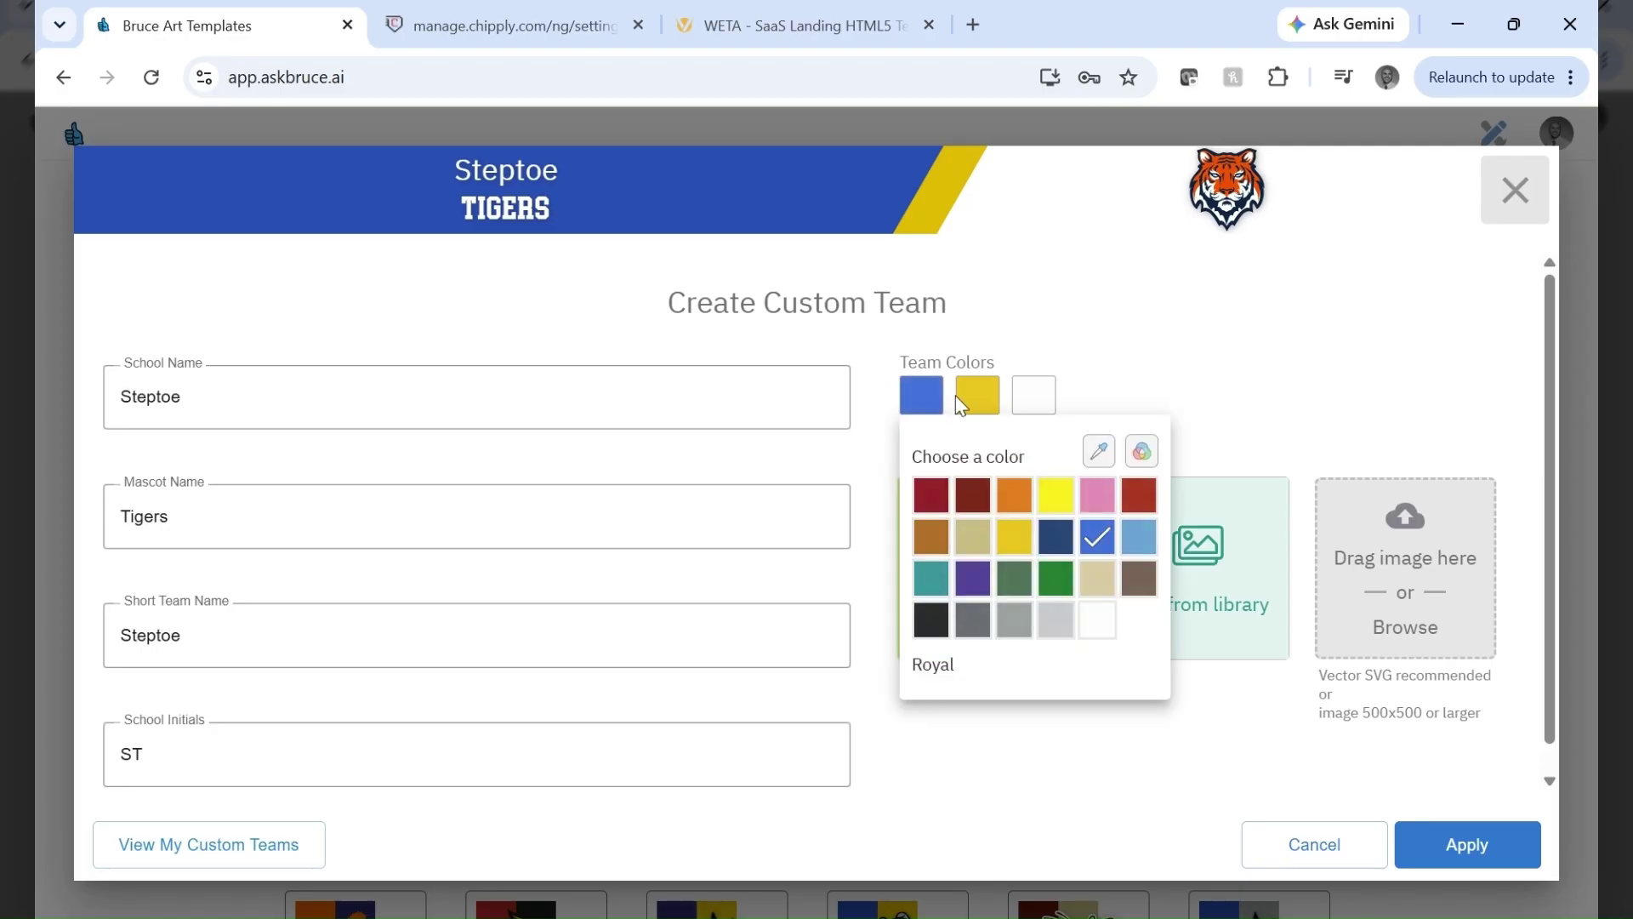
{"action": "left_click", "coordinate": [1100, 457]}
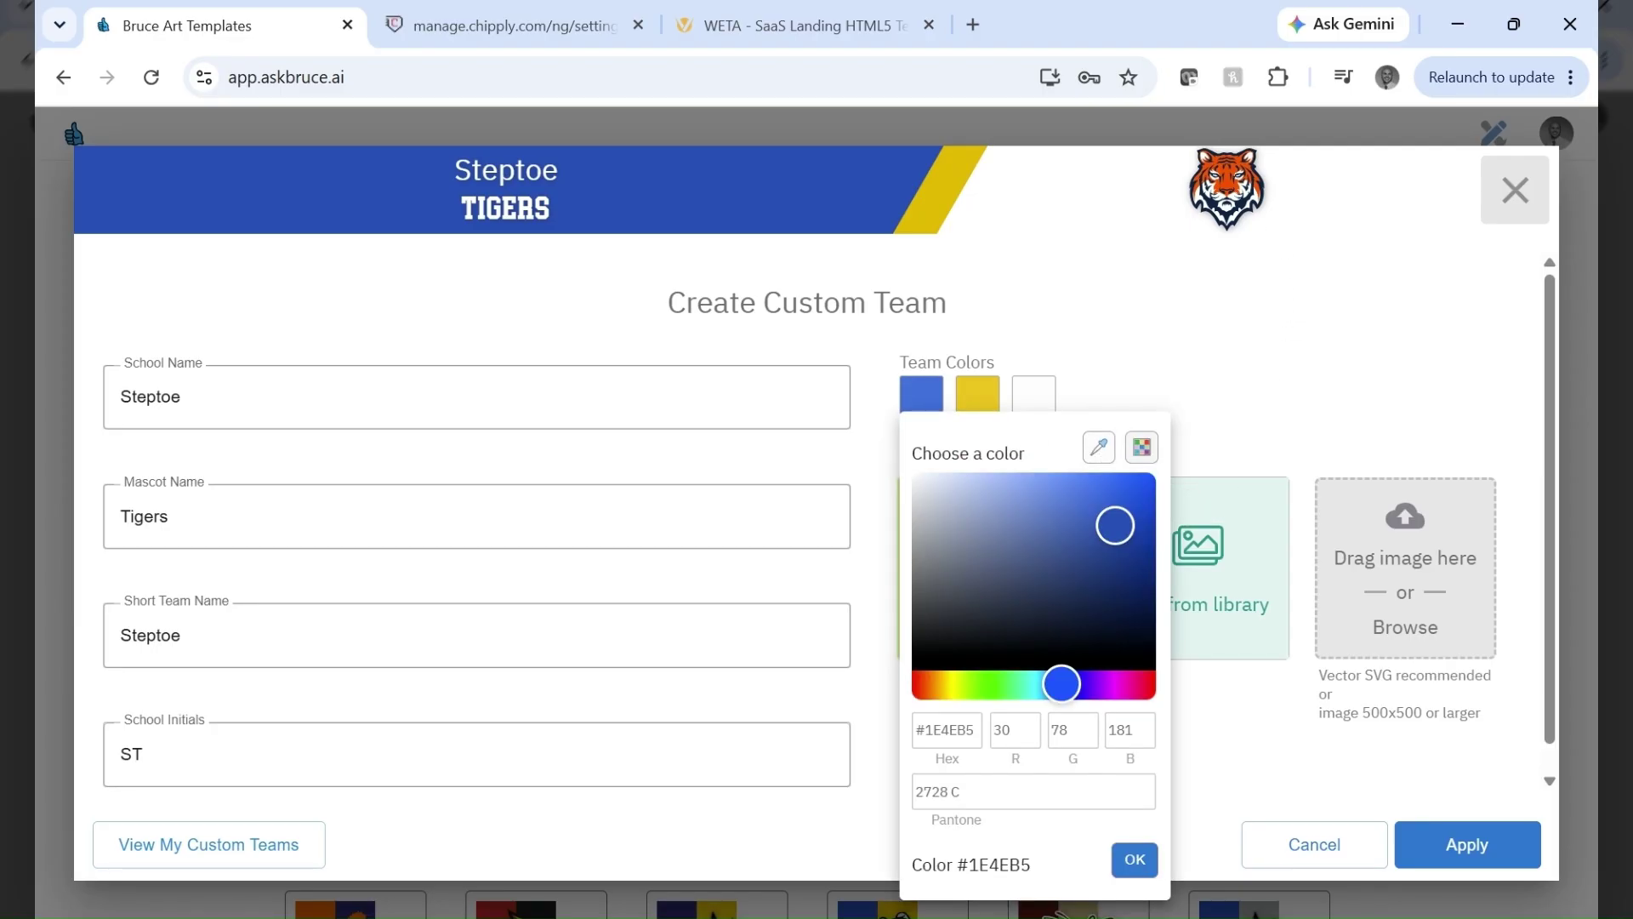
{"action": "left_click", "coordinate": [1231, 208]}
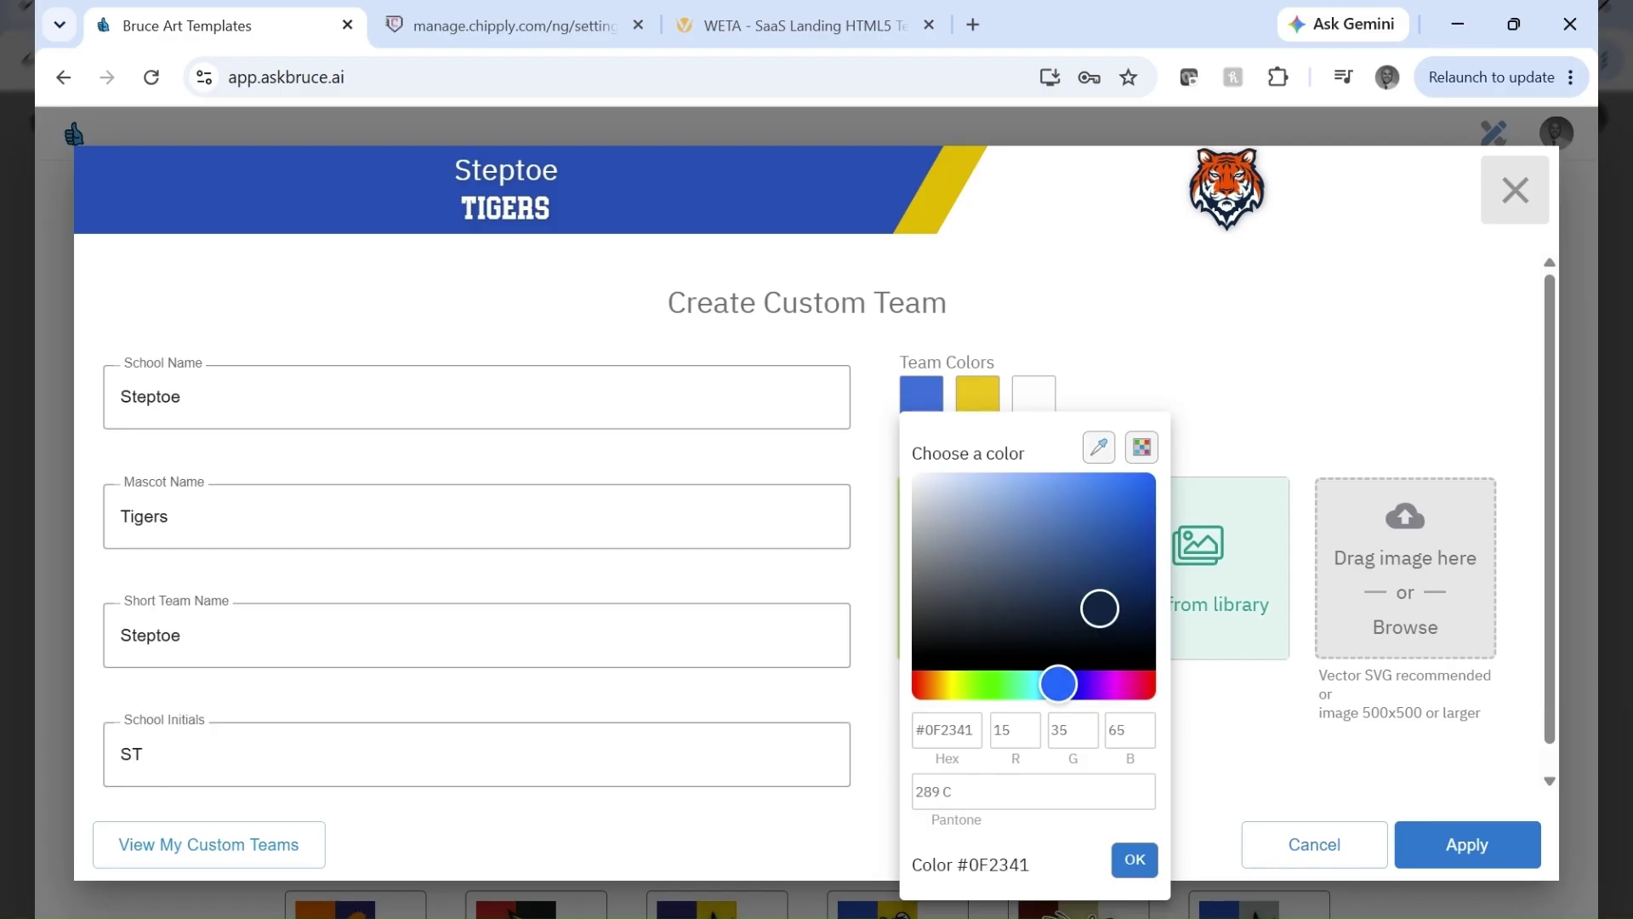
{"action": "left_click", "coordinate": [1135, 860]}
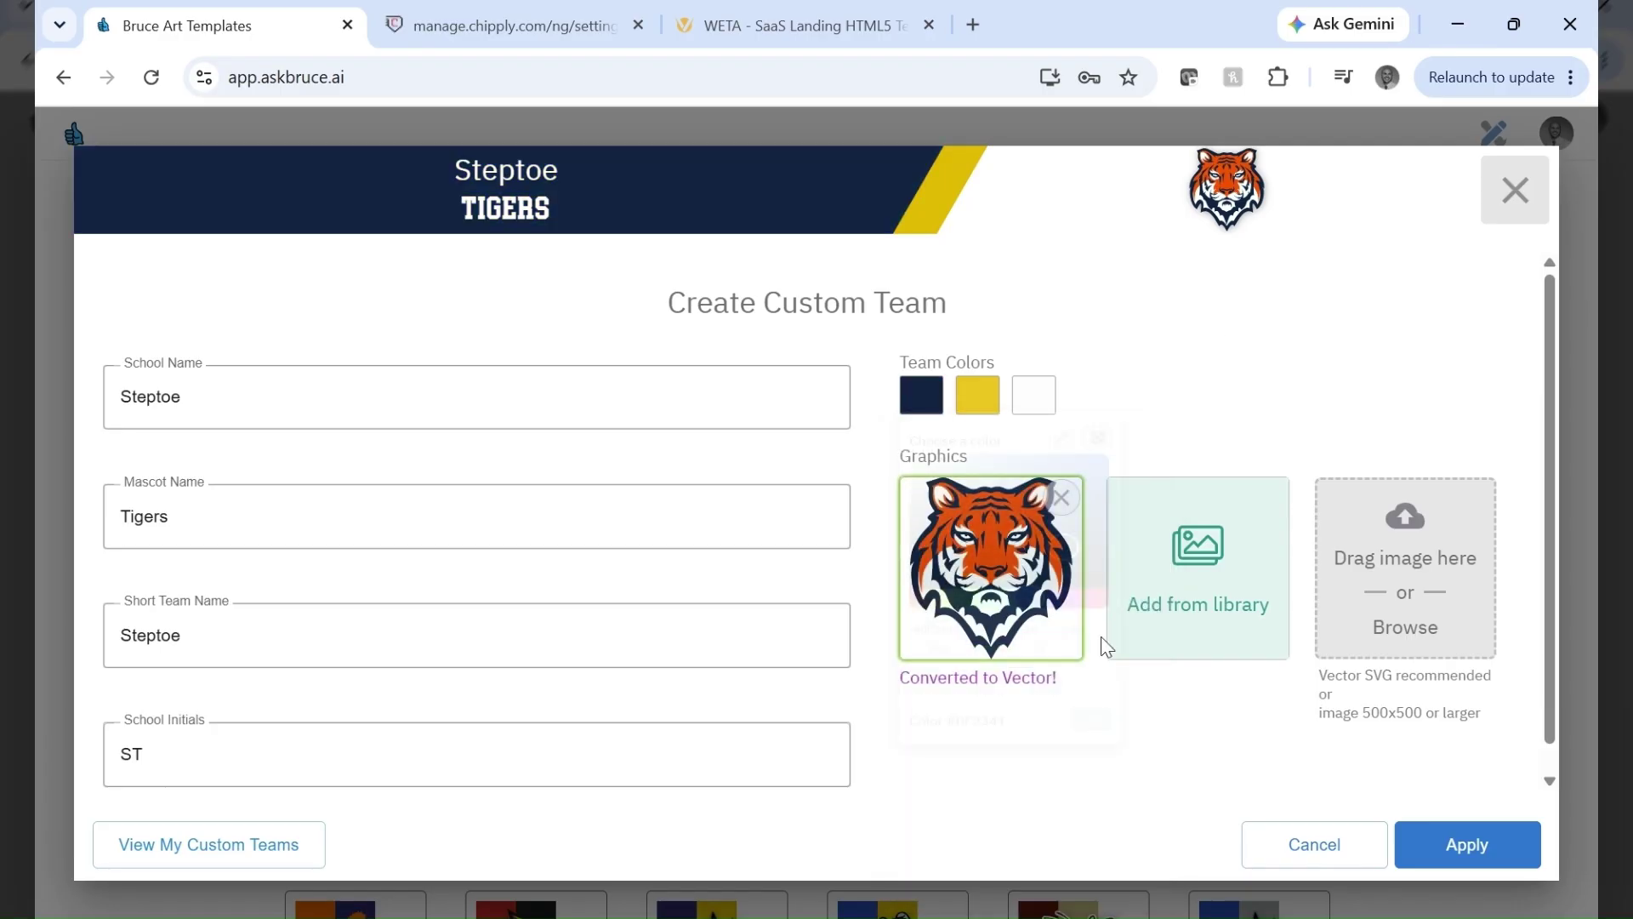
Set the second team color to orange #F55300, sampled from the tiger logo, and apply the custom team.
{"action": "left_click", "coordinate": [975, 403]}
{"action": "left_click", "coordinate": [1197, 448]}
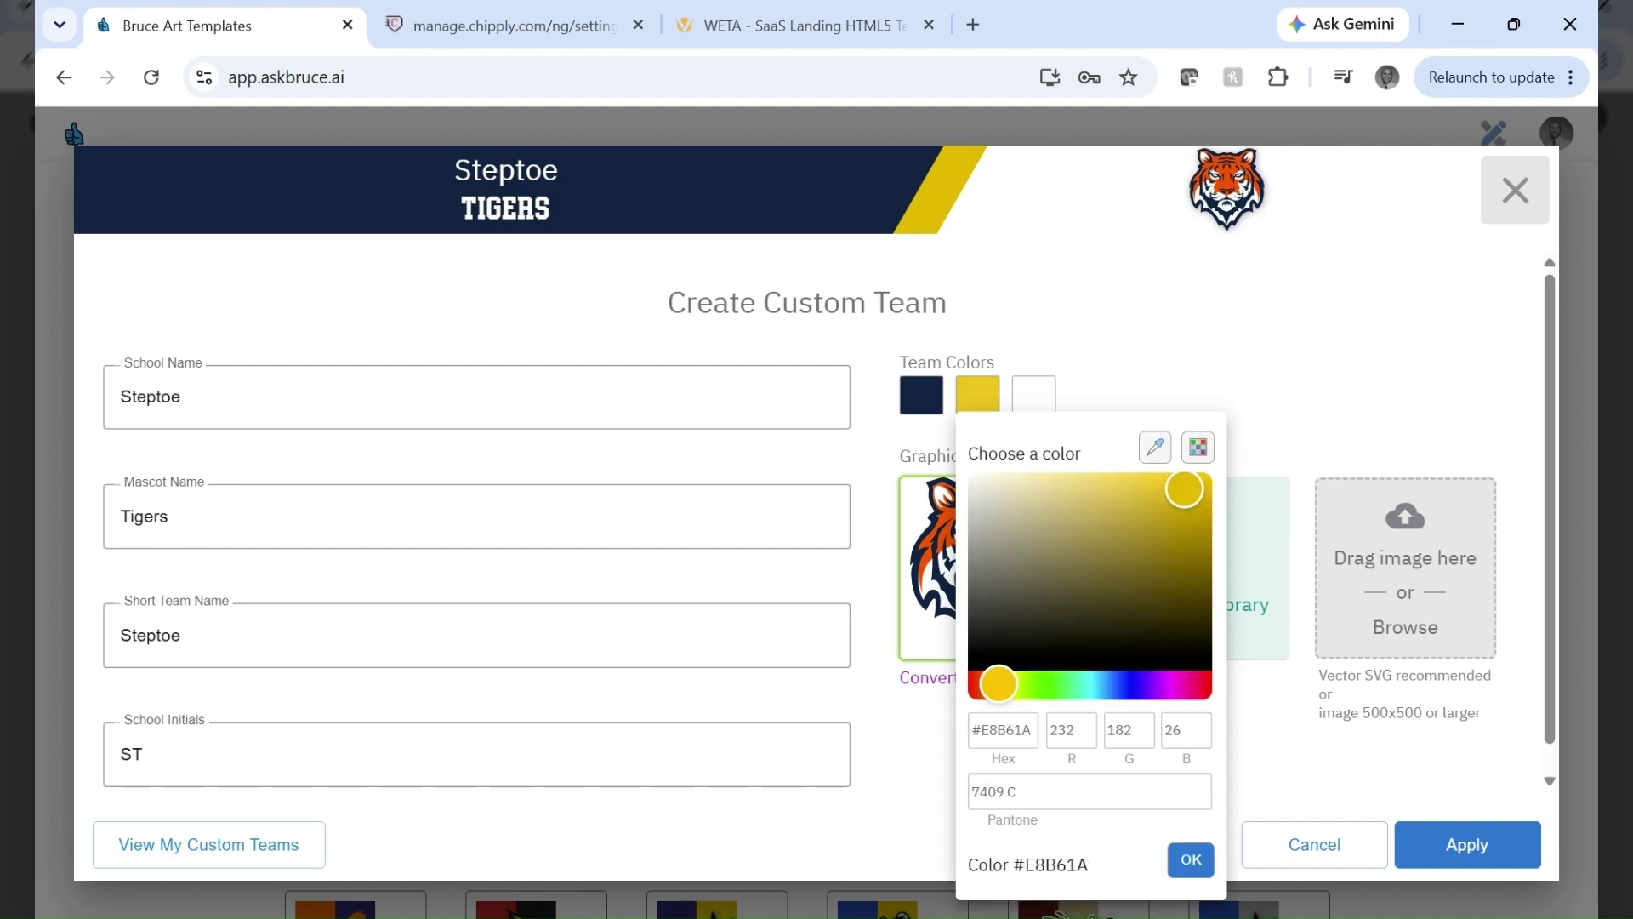
{"action": "left_click", "coordinate": [1223, 181]}
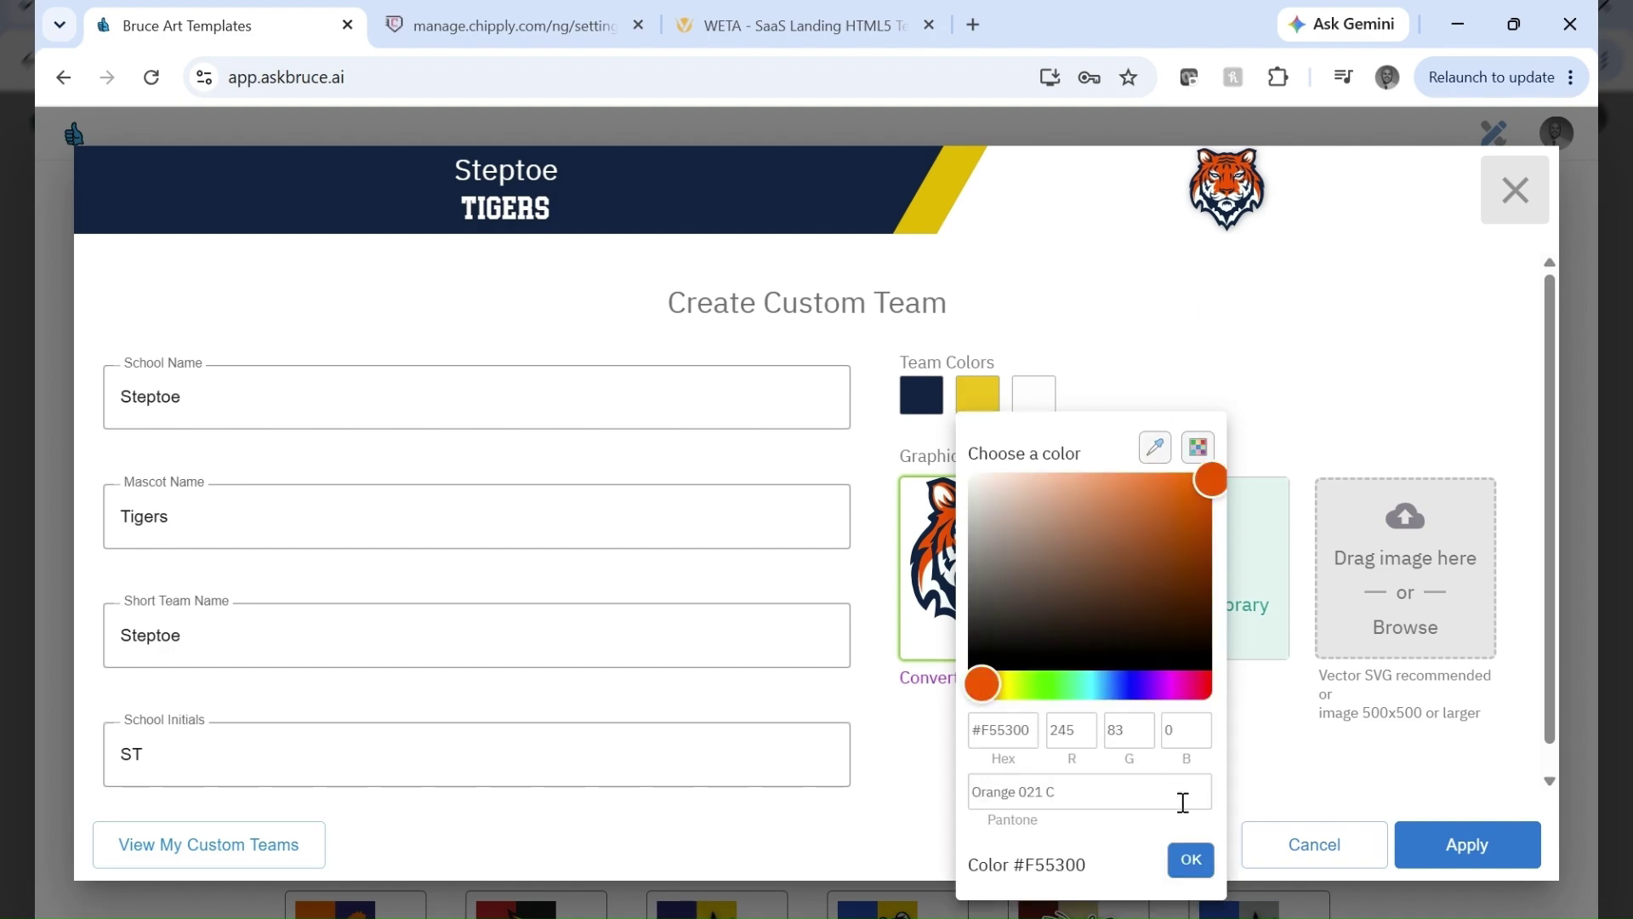
{"action": "left_click", "coordinate": [1190, 858]}
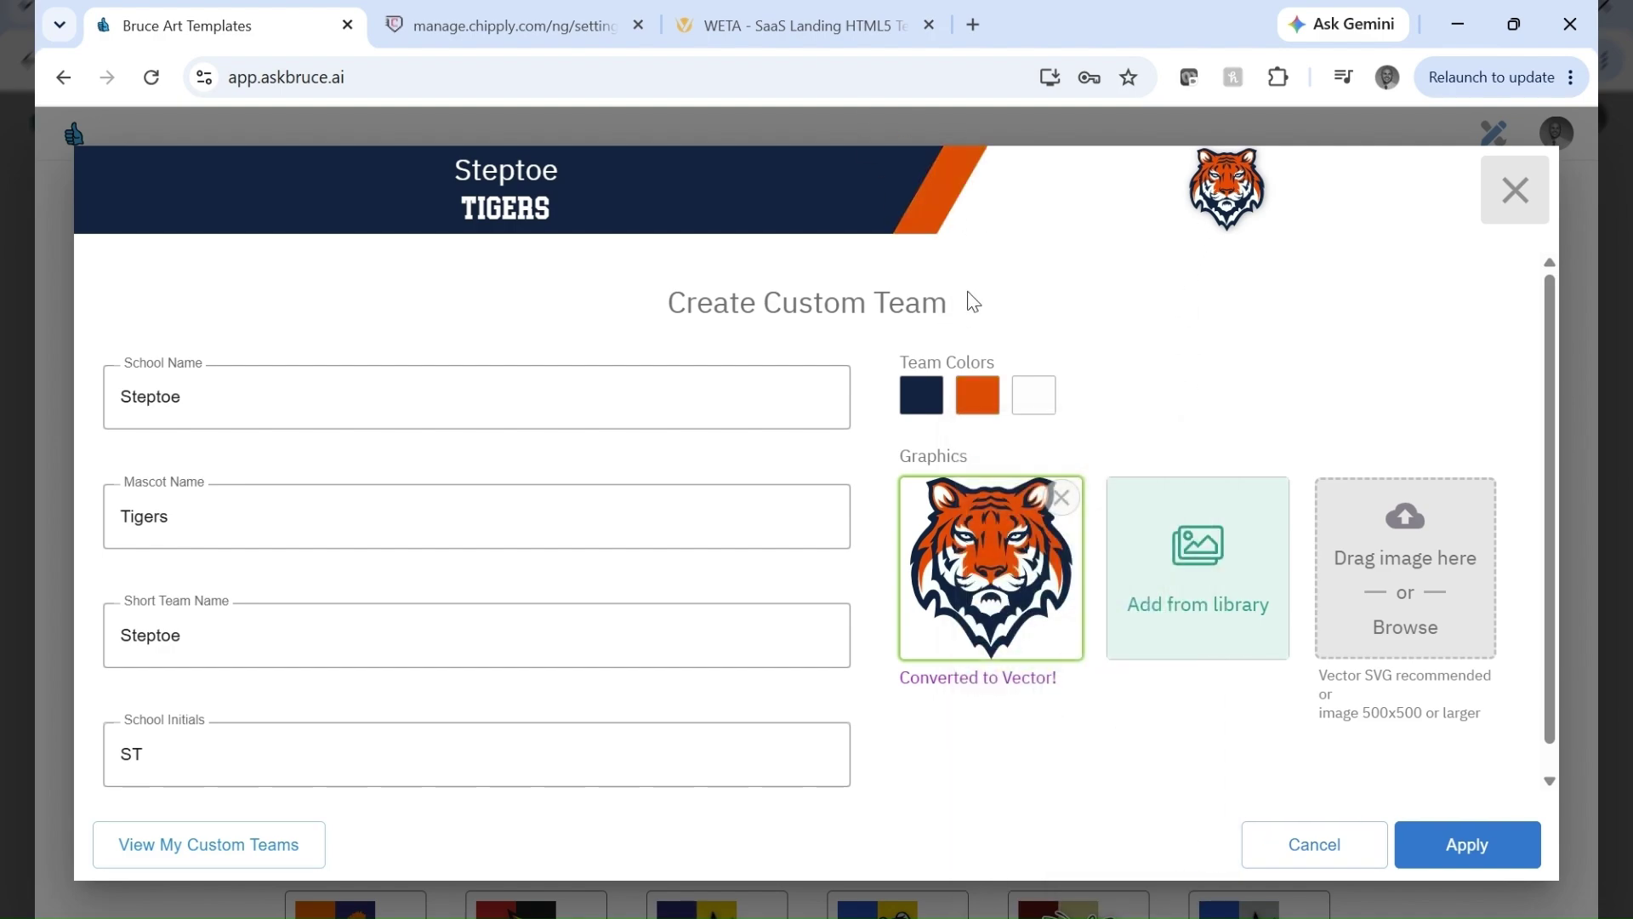
{"action": "left_click", "coordinate": [1484, 857]}
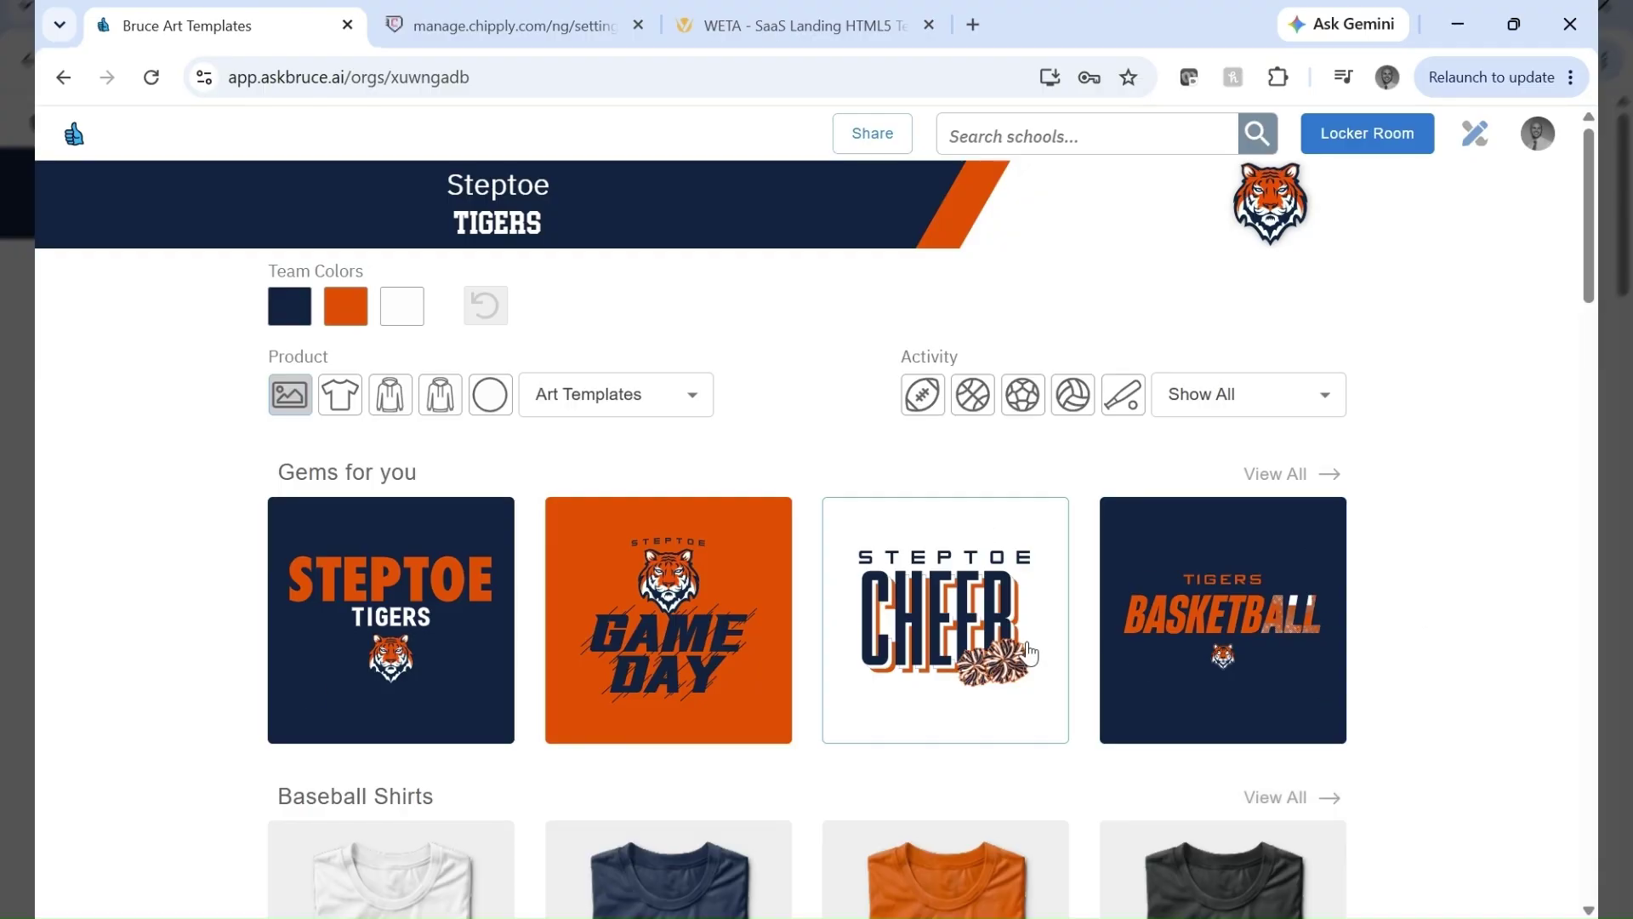
Show all art templates from the Gems for you collection and filter them by the Baseball activity.
{"action": "scroll", "coordinate": [979, 630], "scroll_direction": "down", "scroll_amount": 6}
{"action": "scroll", "coordinate": [881, 562], "scroll_direction": "down", "scroll_amount": 5}
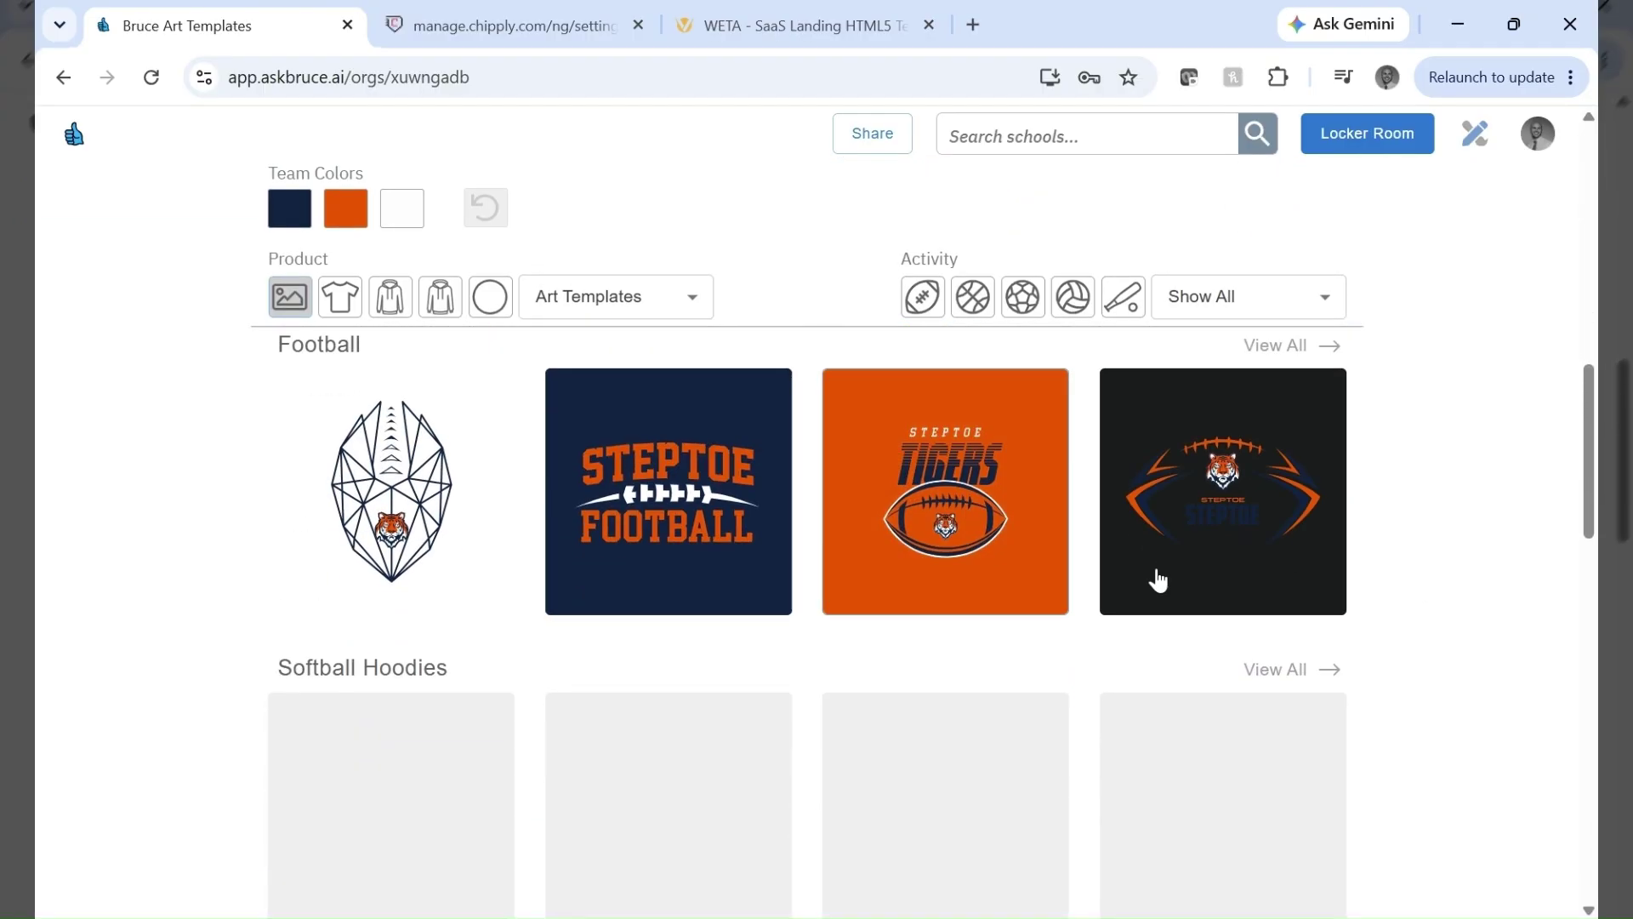
{"action": "scroll", "coordinate": [1157, 577], "scroll_direction": "up", "scroll_amount": 10}
{"action": "left_click", "coordinate": [1333, 473]}
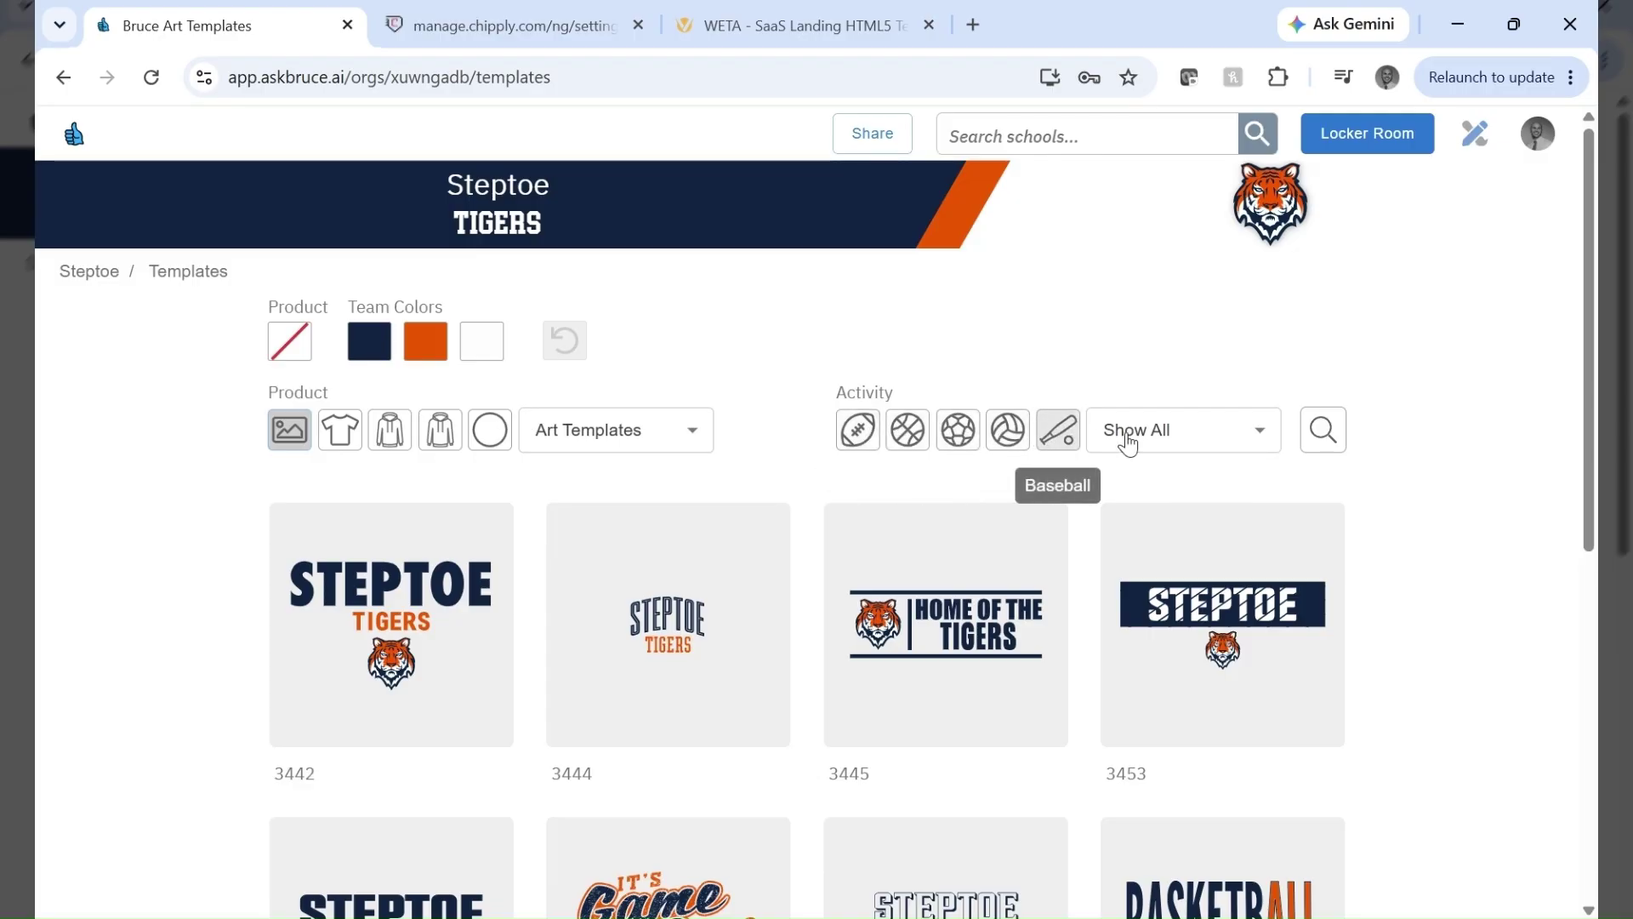
{"action": "left_click", "coordinate": [1263, 434]}
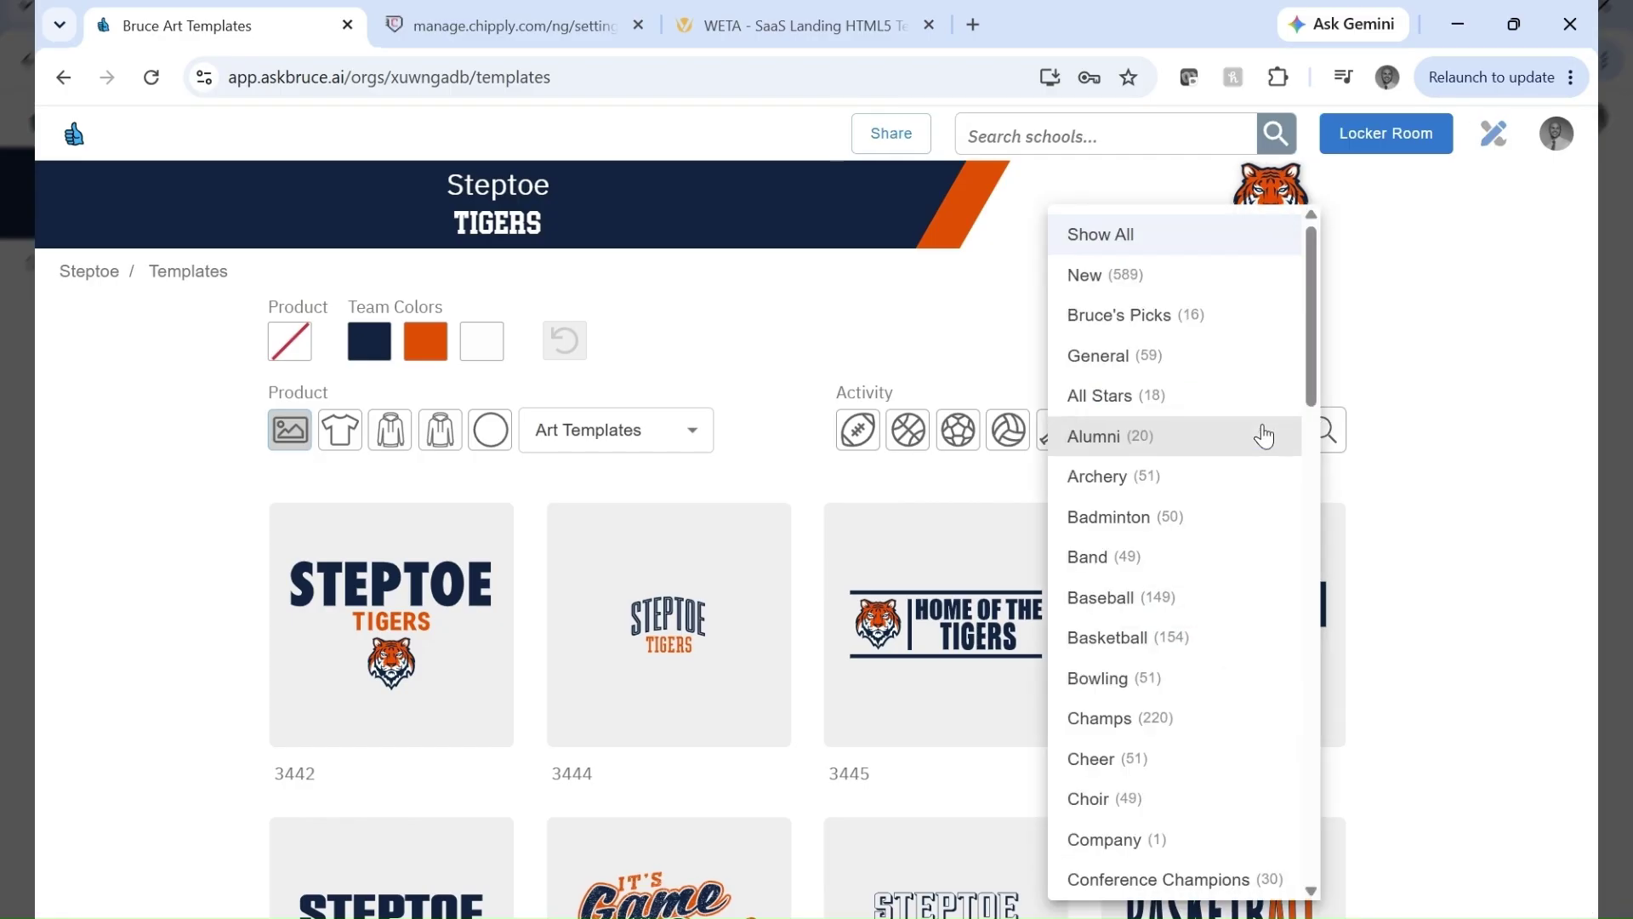
{"action": "left_click", "coordinate": [1416, 380]}
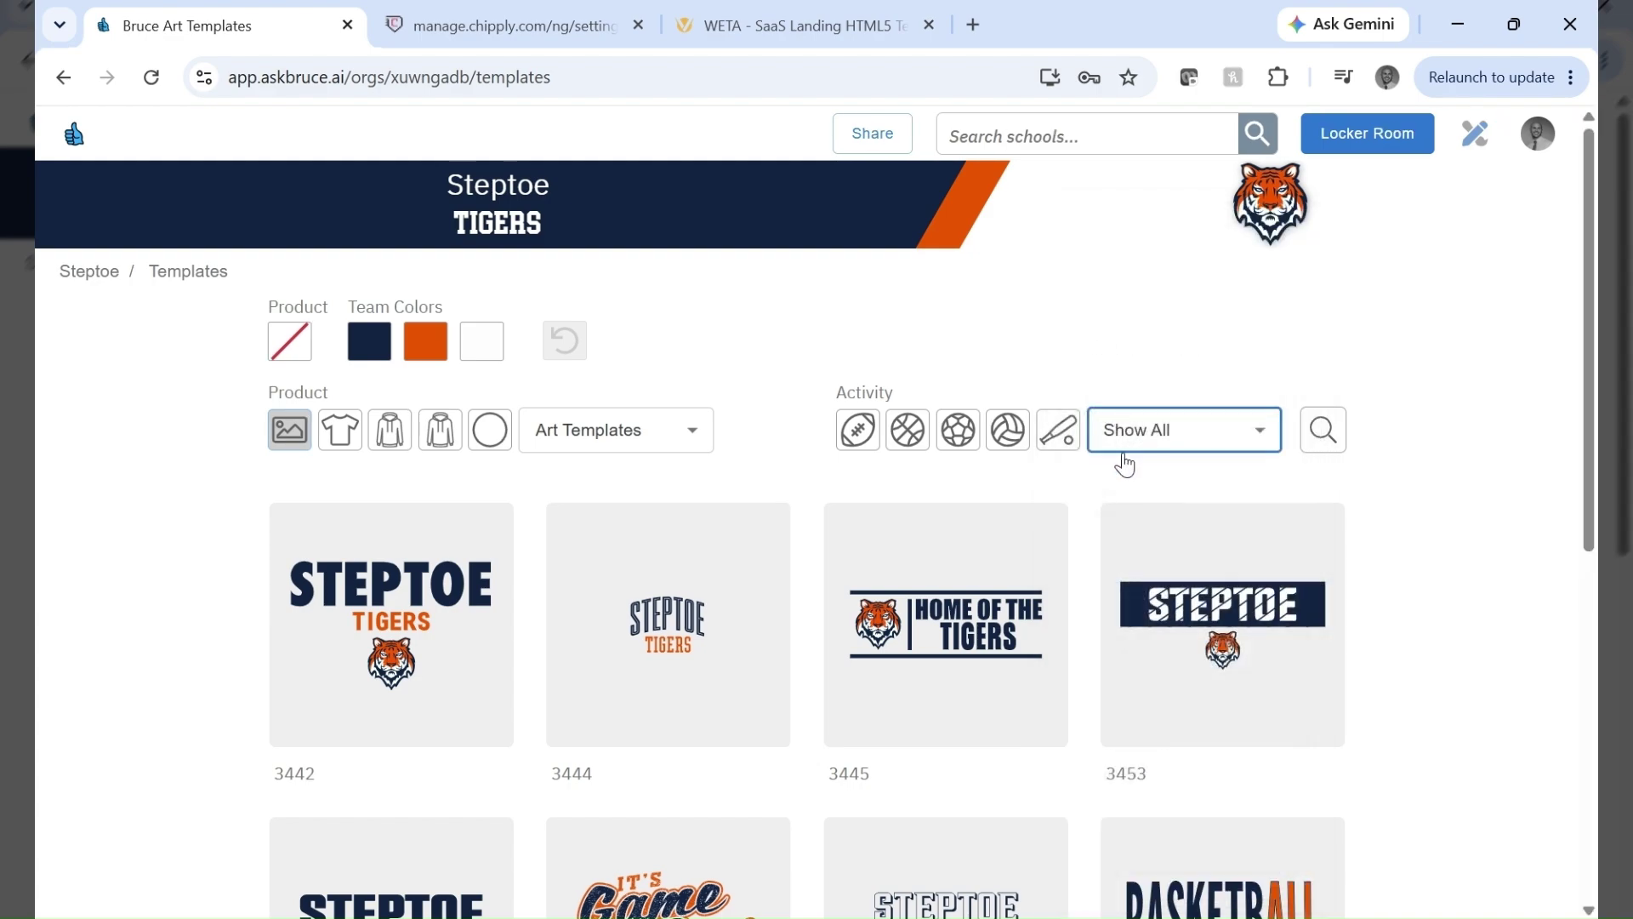
{"action": "left_click", "coordinate": [1063, 437]}
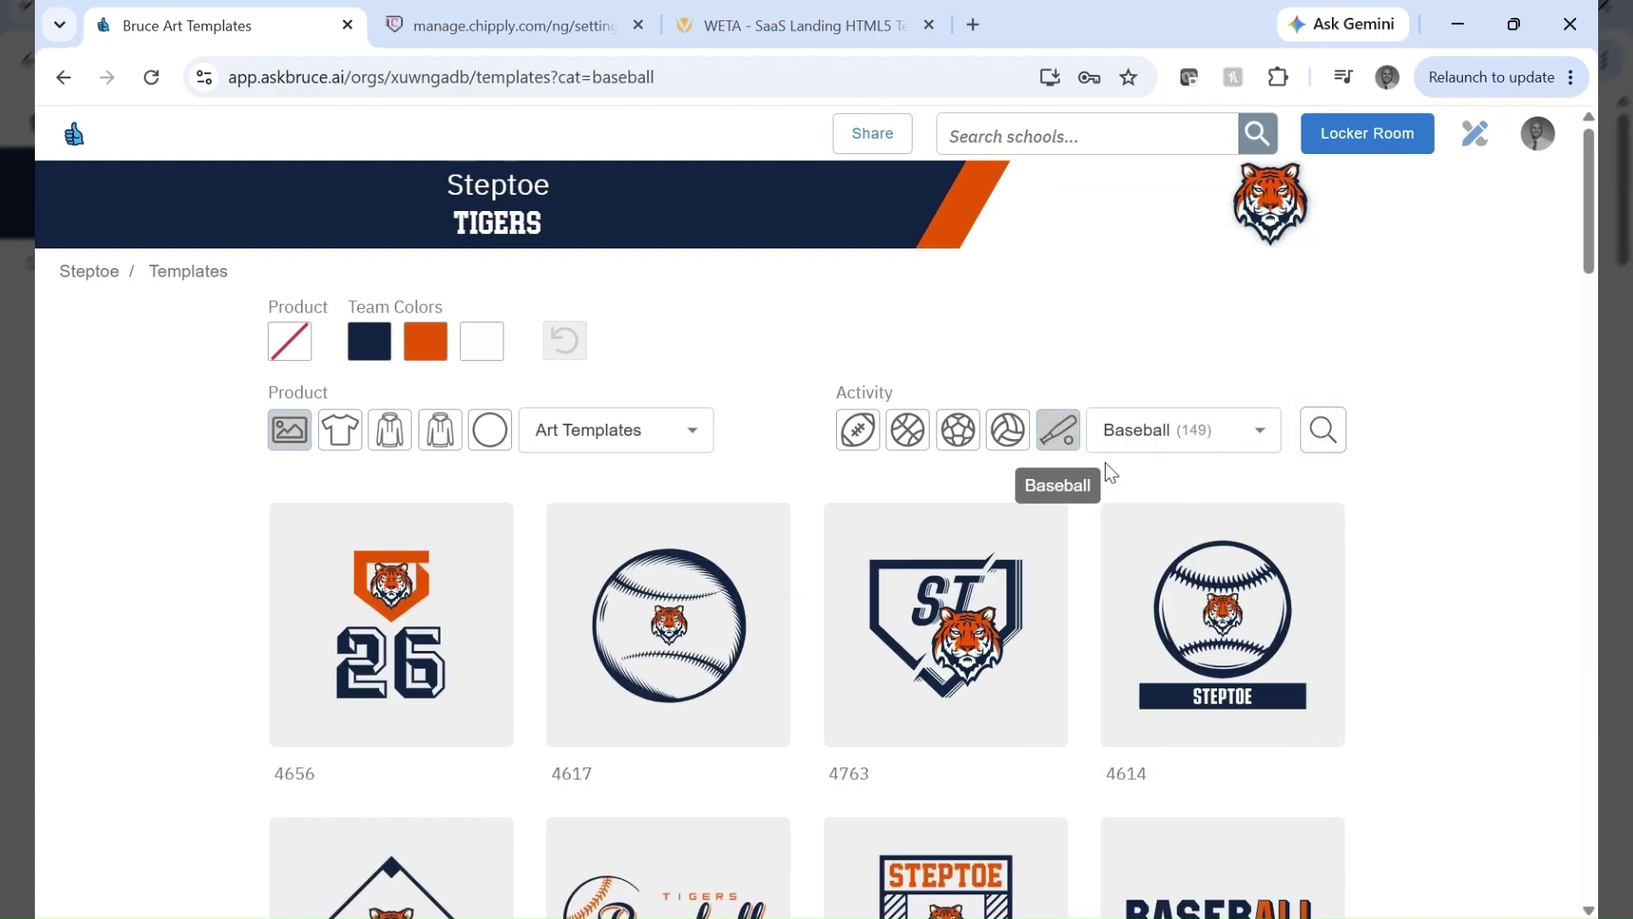
Find baseball art template 4633, the Steptoe wordmark with stripes and a ball, and open it.
{"action": "scroll", "coordinate": [725, 542], "scroll_direction": "down", "scroll_amount": 3}
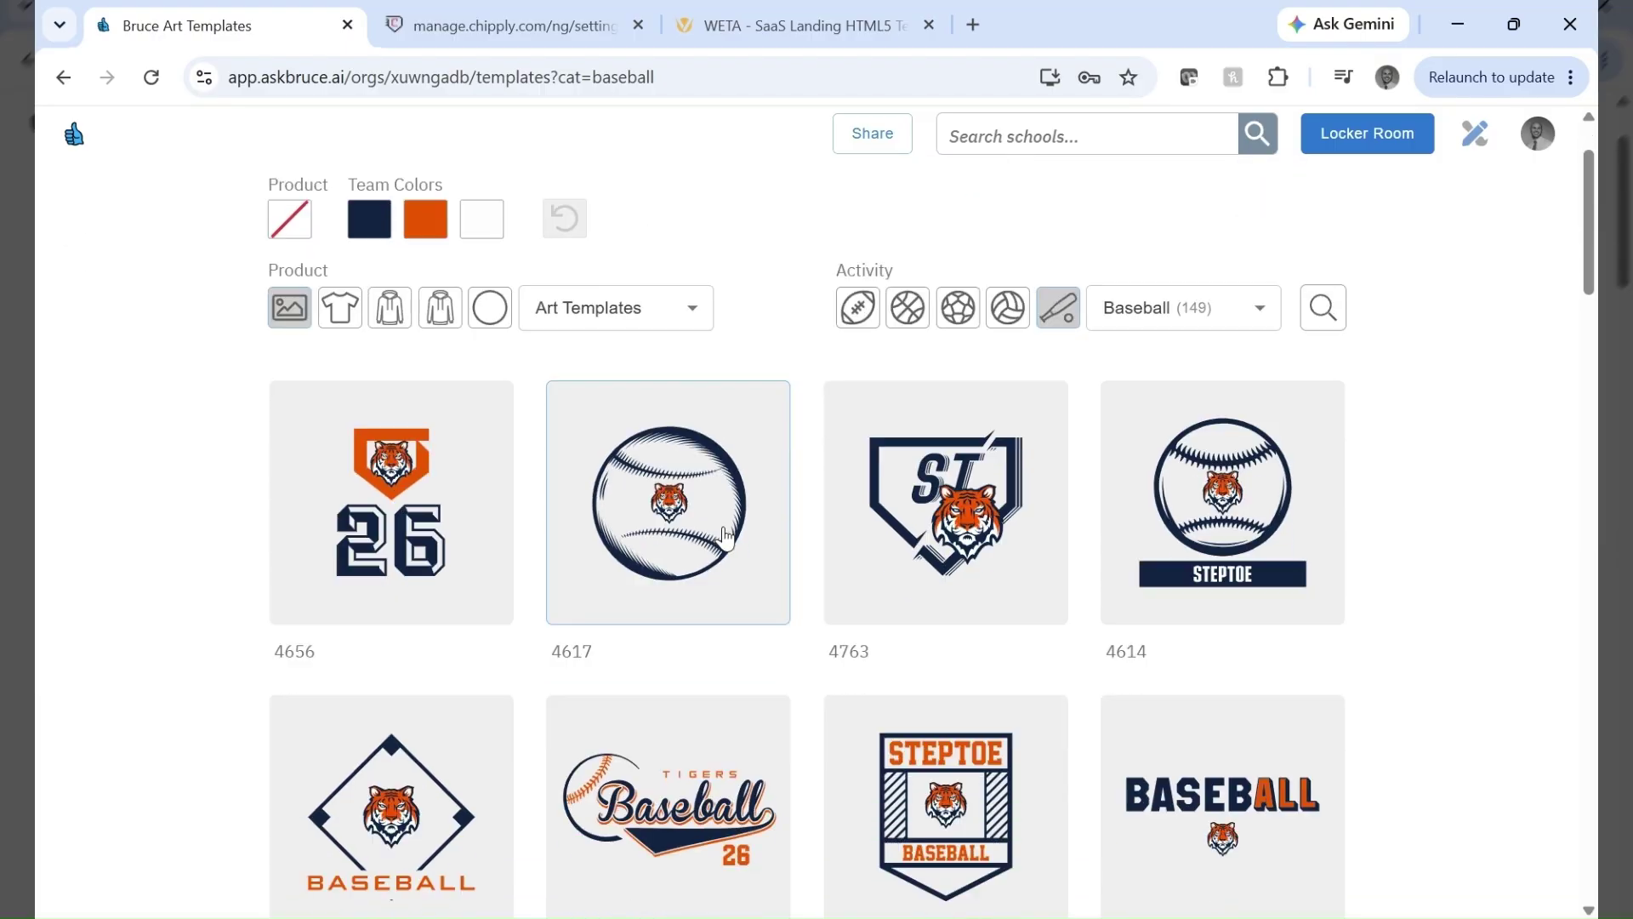
{"action": "scroll", "coordinate": [740, 506], "scroll_direction": "down", "scroll_amount": 4}
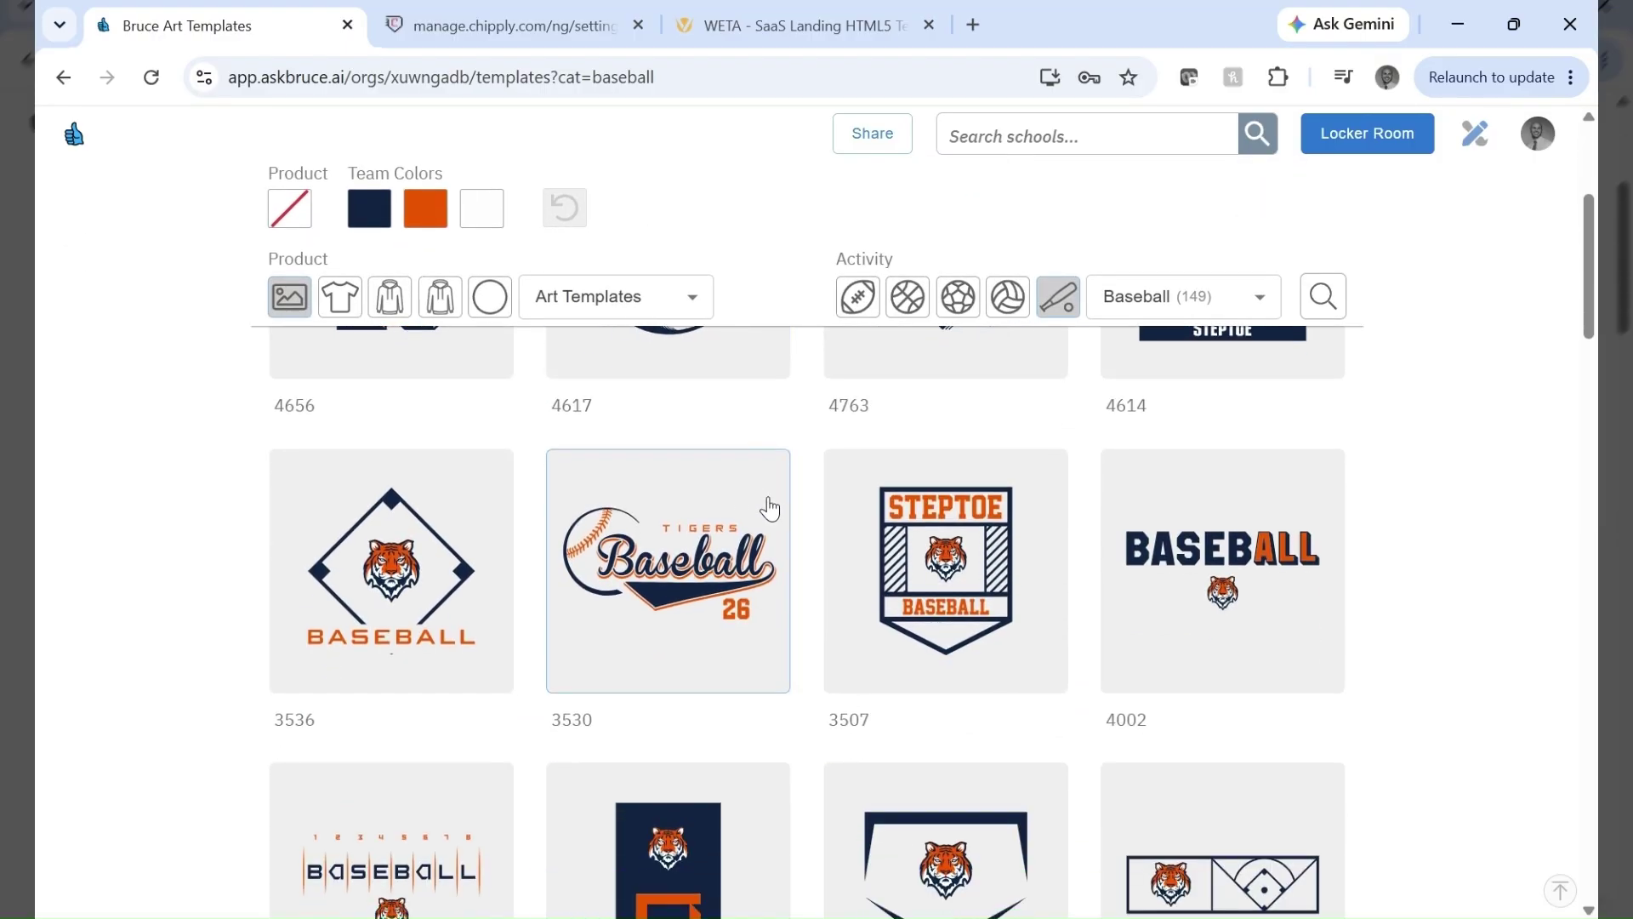
{"action": "scroll", "coordinate": [937, 501], "scroll_direction": "down", "scroll_amount": 7}
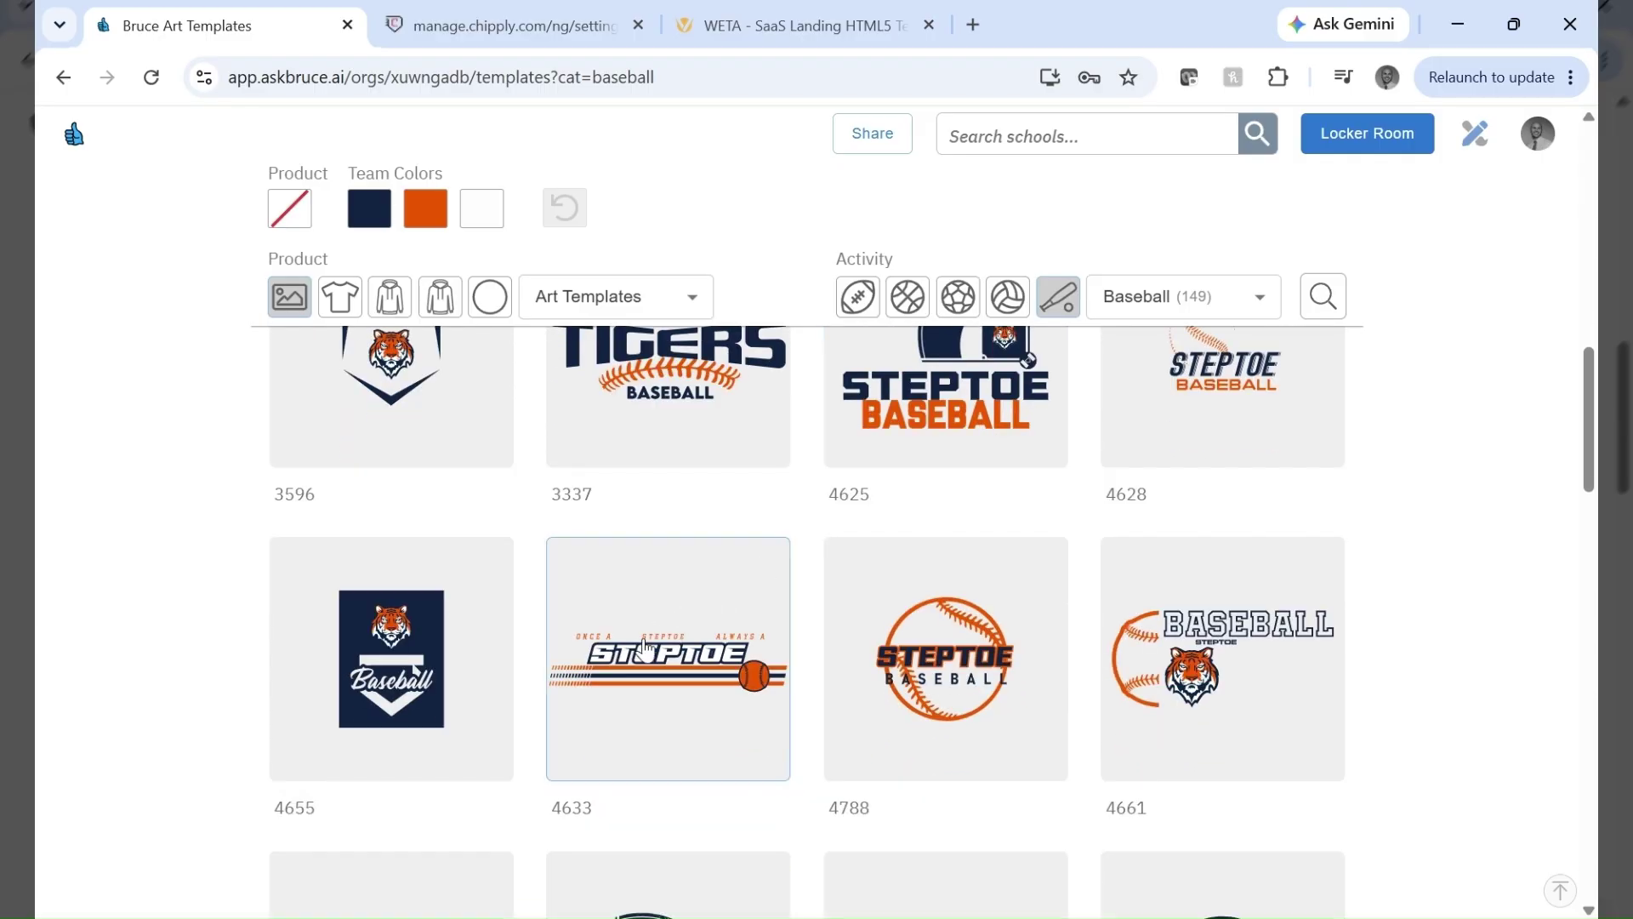
{"action": "left_click", "coordinate": [644, 648]}
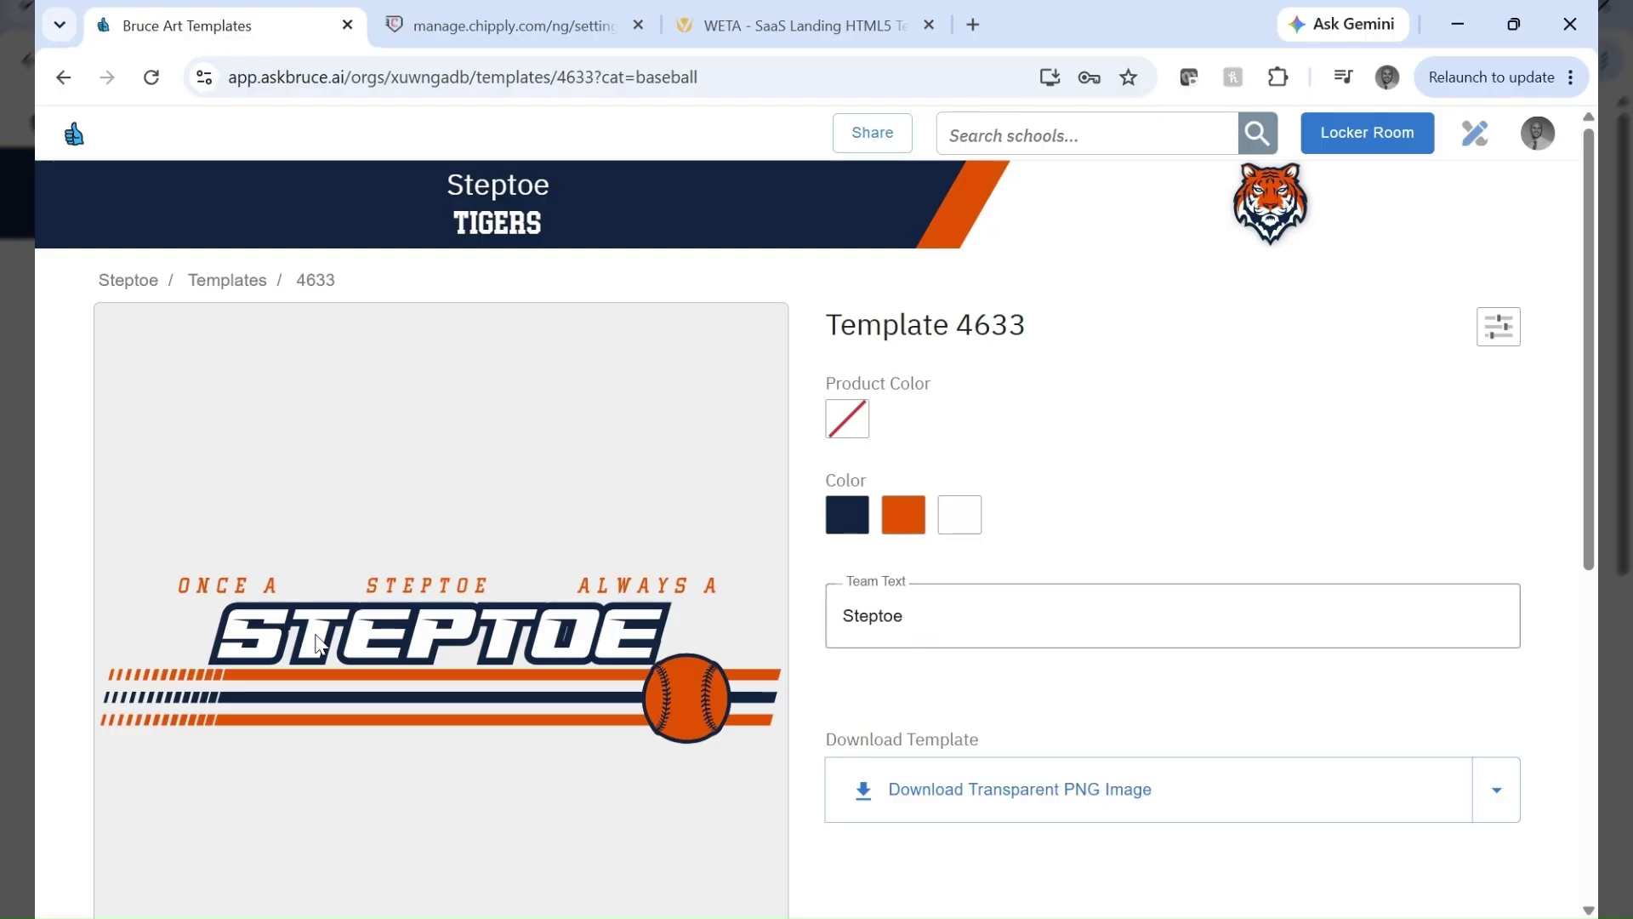
Set the template's team text to Tiger and its product color to dark gray.
{"action": "double_click", "coordinate": [917, 614]}
{"action": "type", "text": "Tigers"}
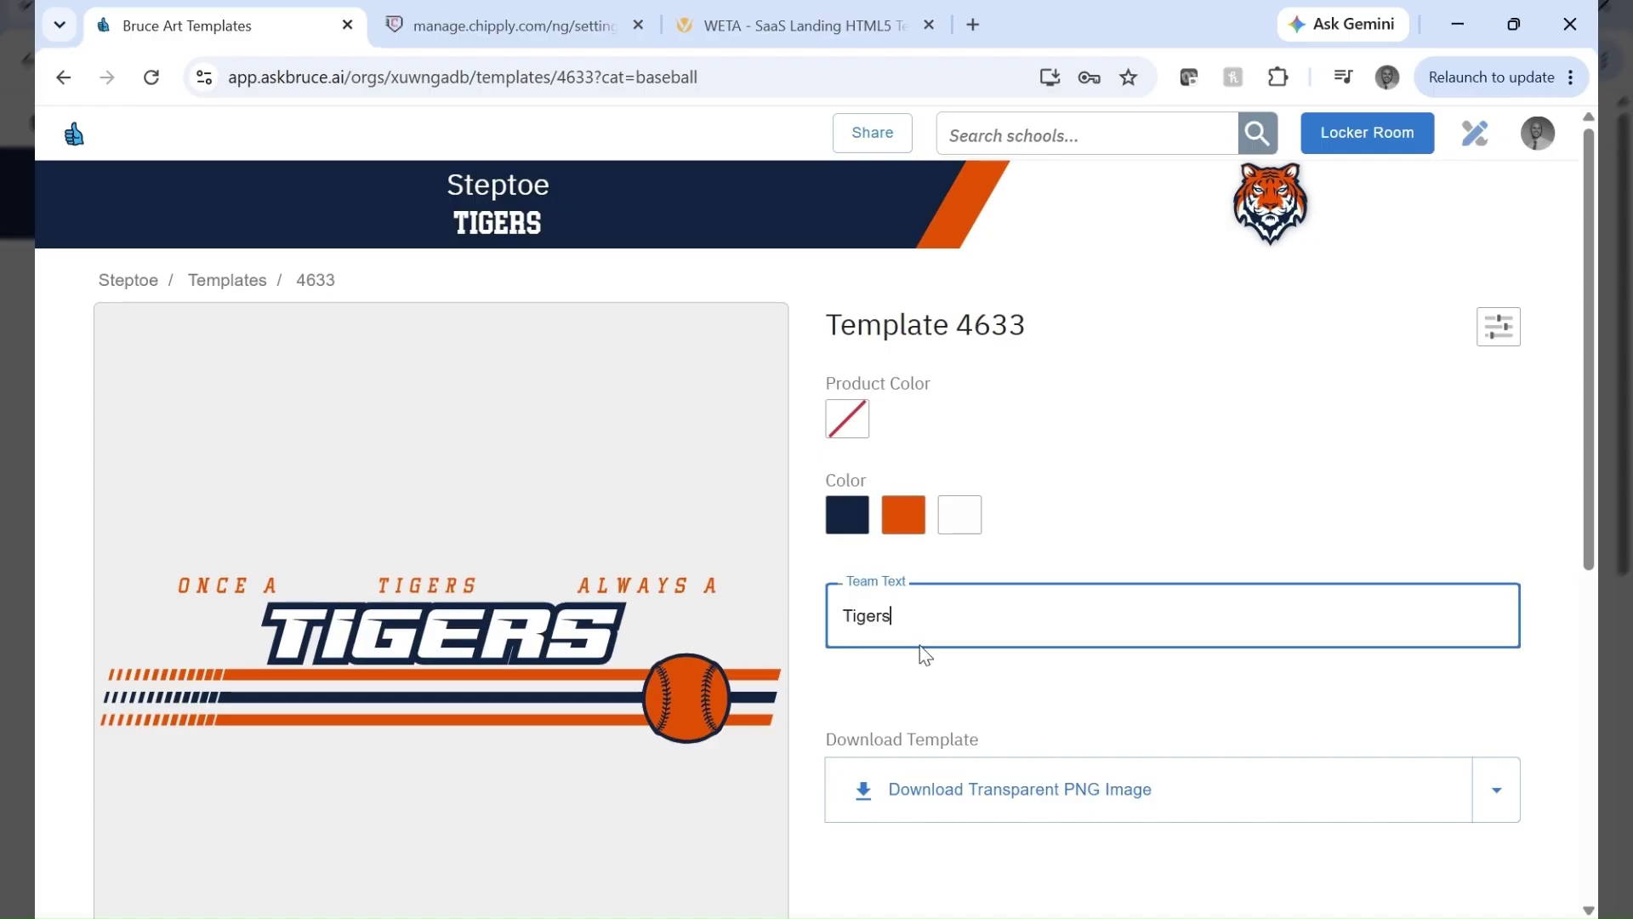
{"action": "key", "text": "BackSpace"}
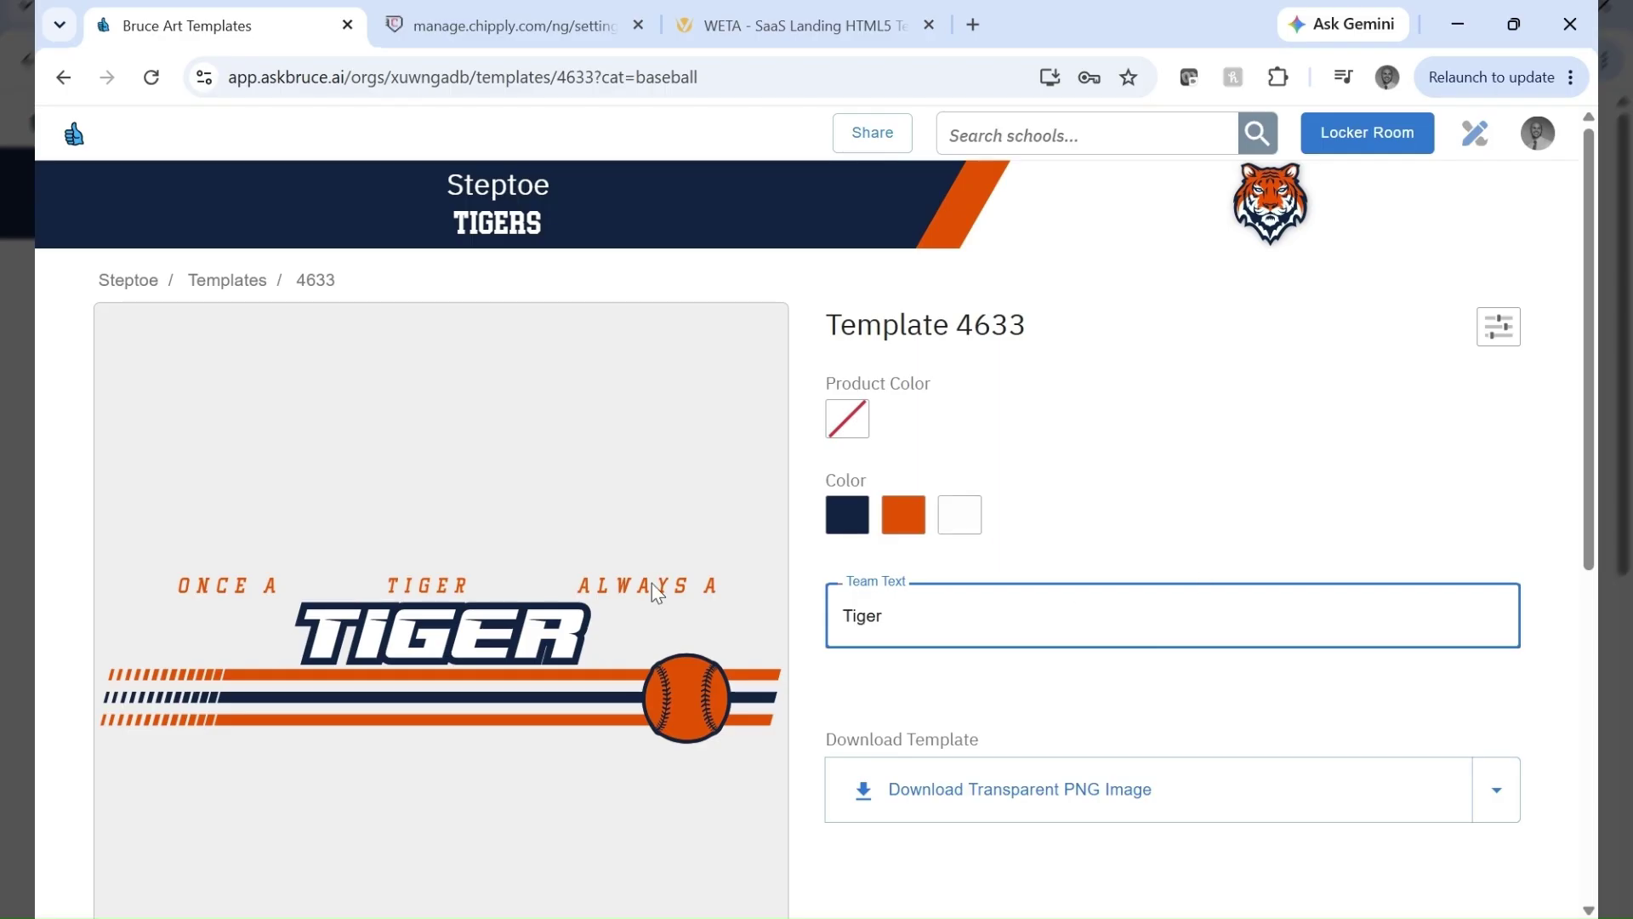
{"action": "left_click", "coordinate": [847, 418]}
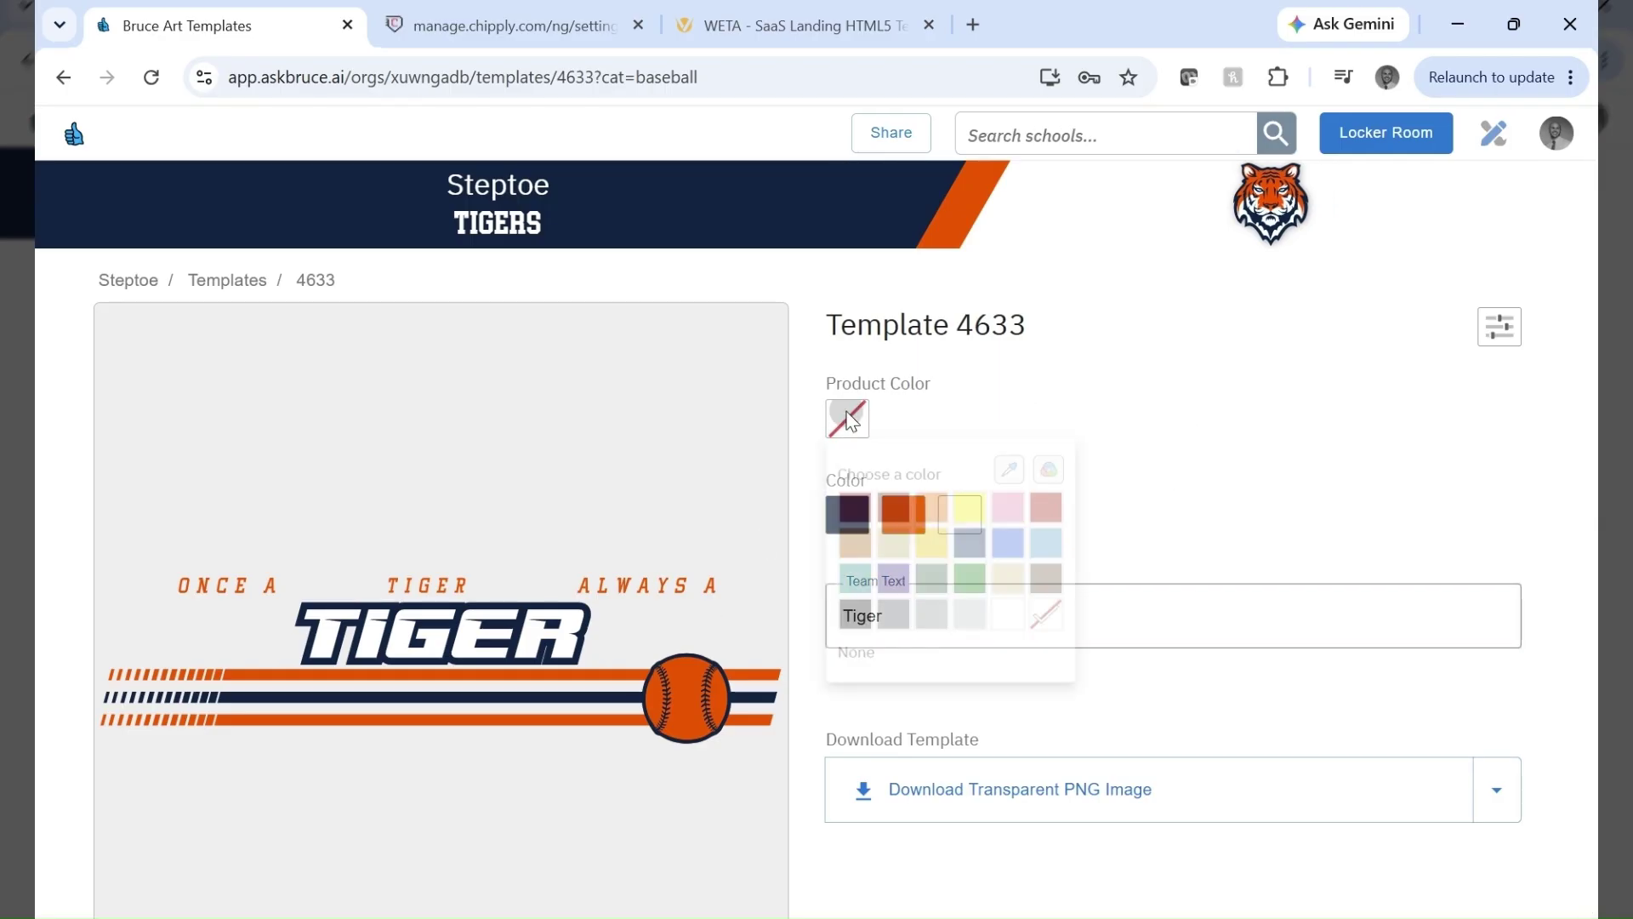
{"action": "left_click", "coordinate": [903, 649]}
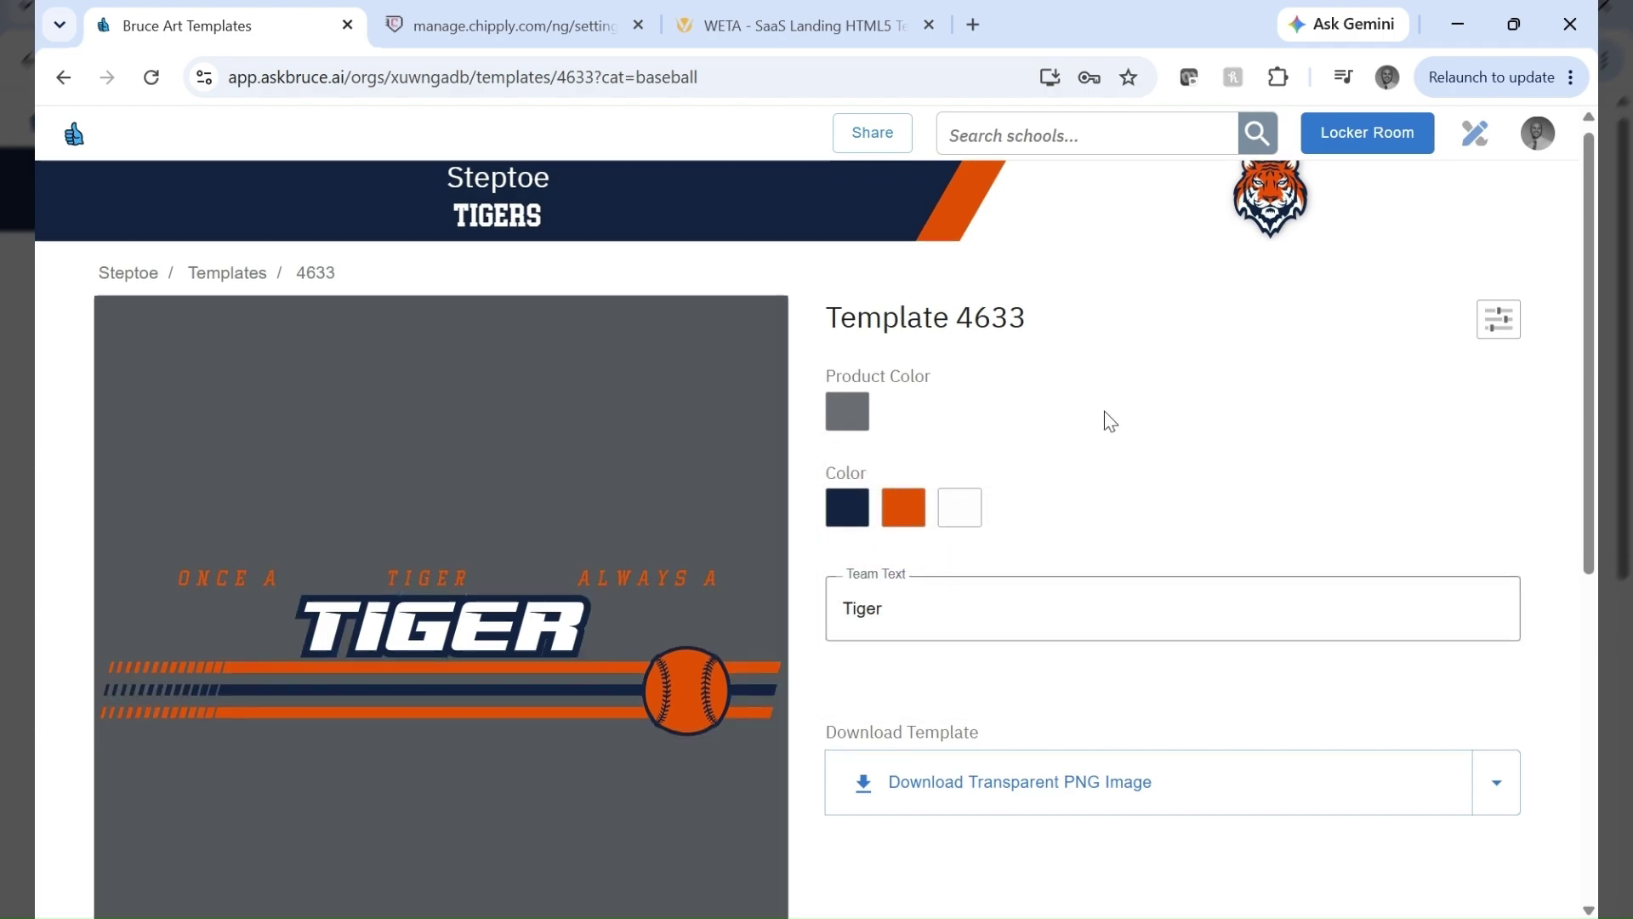
Apply the Alternate 1 colorway, with navy lettering outlined in orange and a white baseball, to template 4633.
{"action": "scroll", "coordinate": [1273, 532], "scroll_direction": "down", "scroll_amount": 1}
{"action": "scroll", "coordinate": [1002, 451], "scroll_direction": "down", "scroll_amount": 2}
{"action": "scroll", "coordinate": [681, 562], "scroll_direction": "down", "scroll_amount": 1}
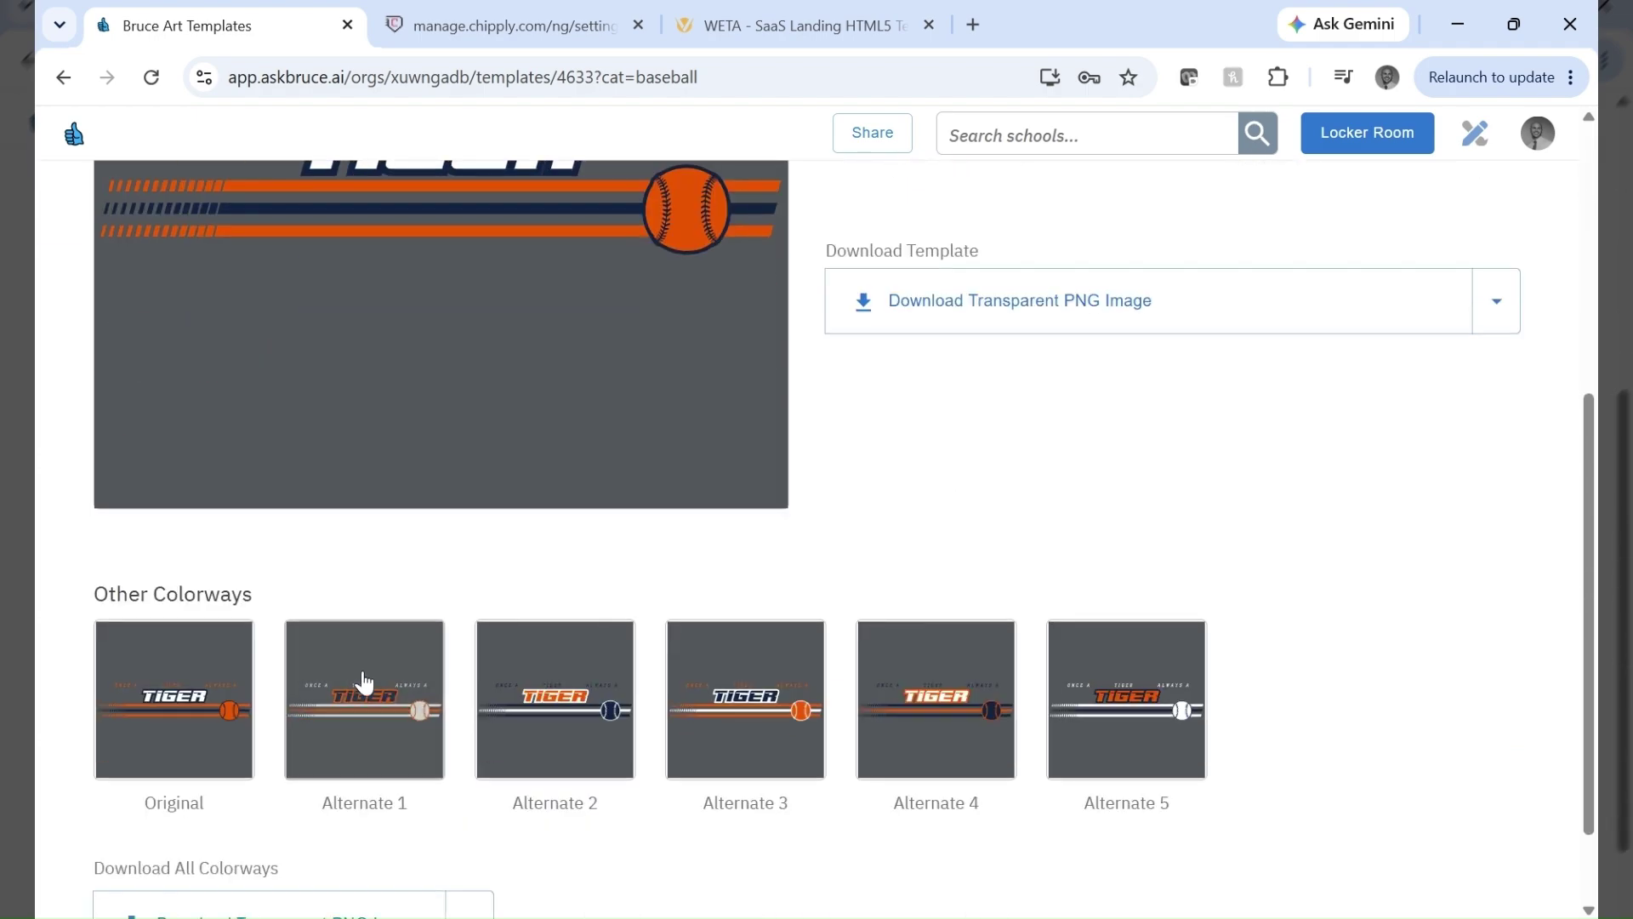
{"action": "scroll", "coordinate": [456, 674], "scroll_direction": "up", "scroll_amount": 1}
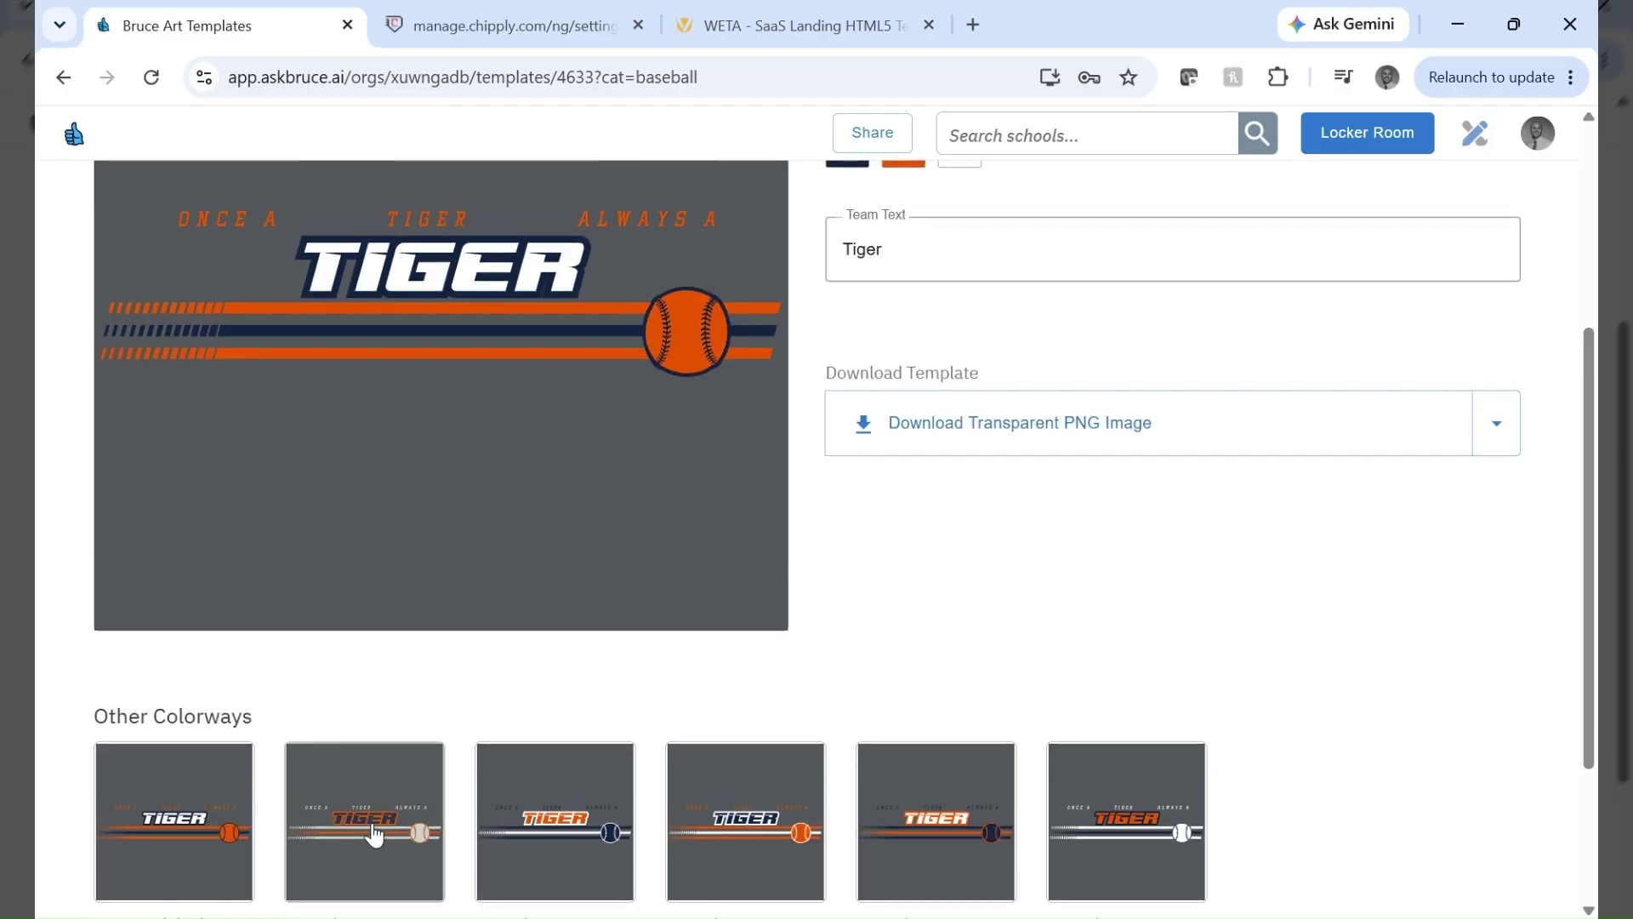
{"action": "left_click", "coordinate": [371, 829]}
{"action": "scroll", "coordinate": [1020, 655], "scroll_direction": "up", "scroll_amount": 1}
{"action": "scroll", "coordinate": [1447, 672], "scroll_direction": "up", "scroll_amount": 1}
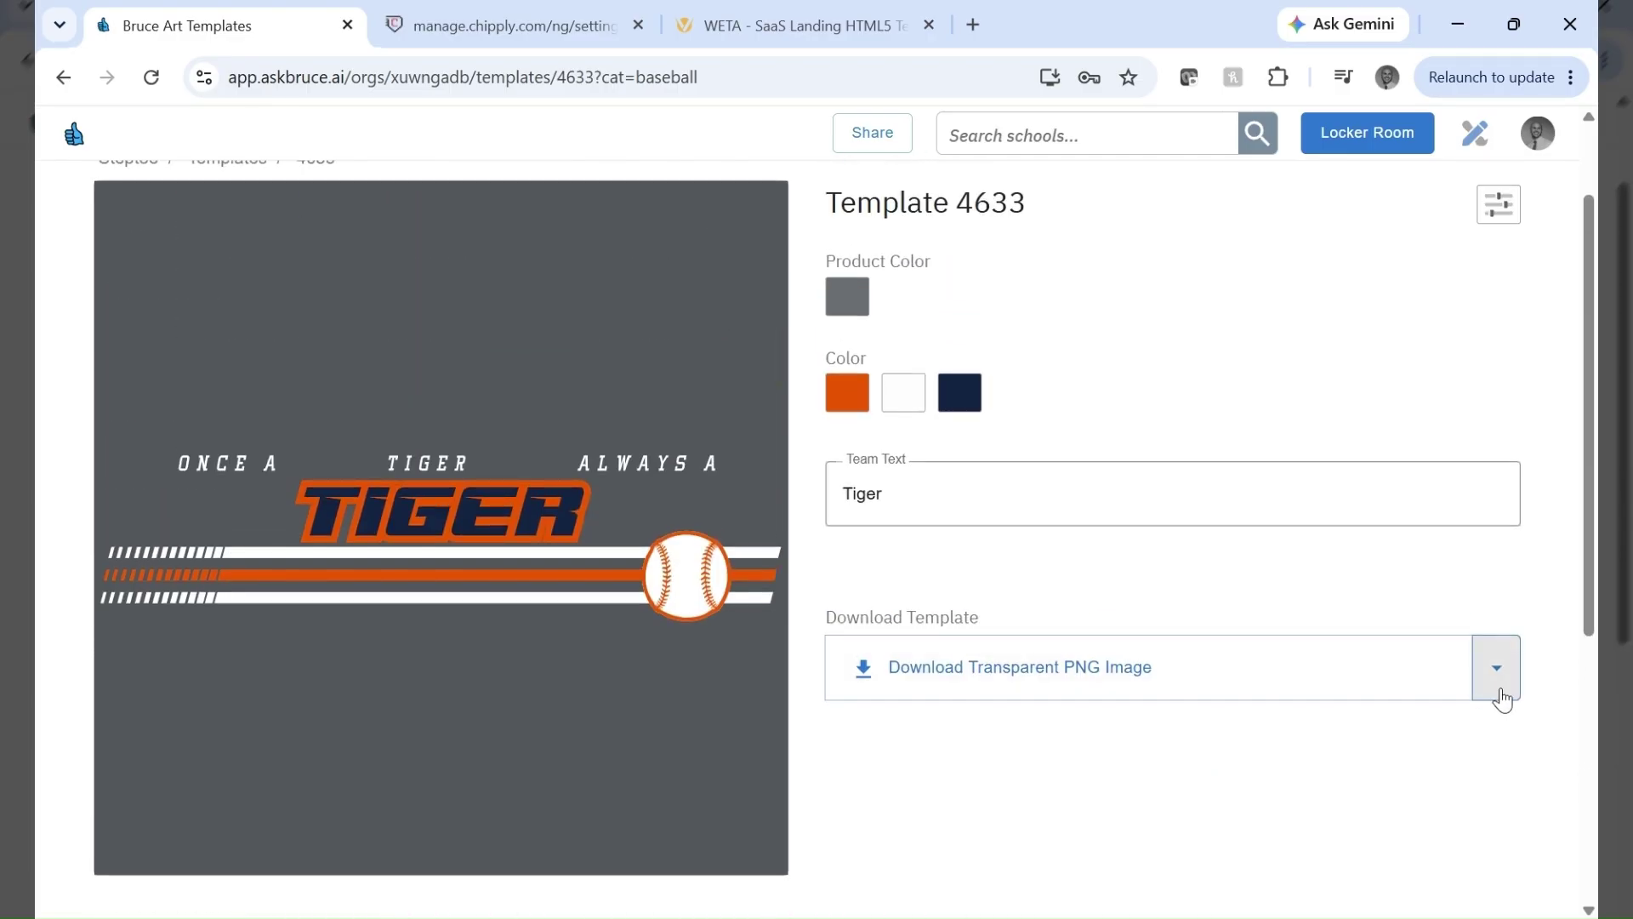
Examine the available download file formats for template 4633 without downloading anything.
{"action": "left_click", "coordinate": [1497, 669]}
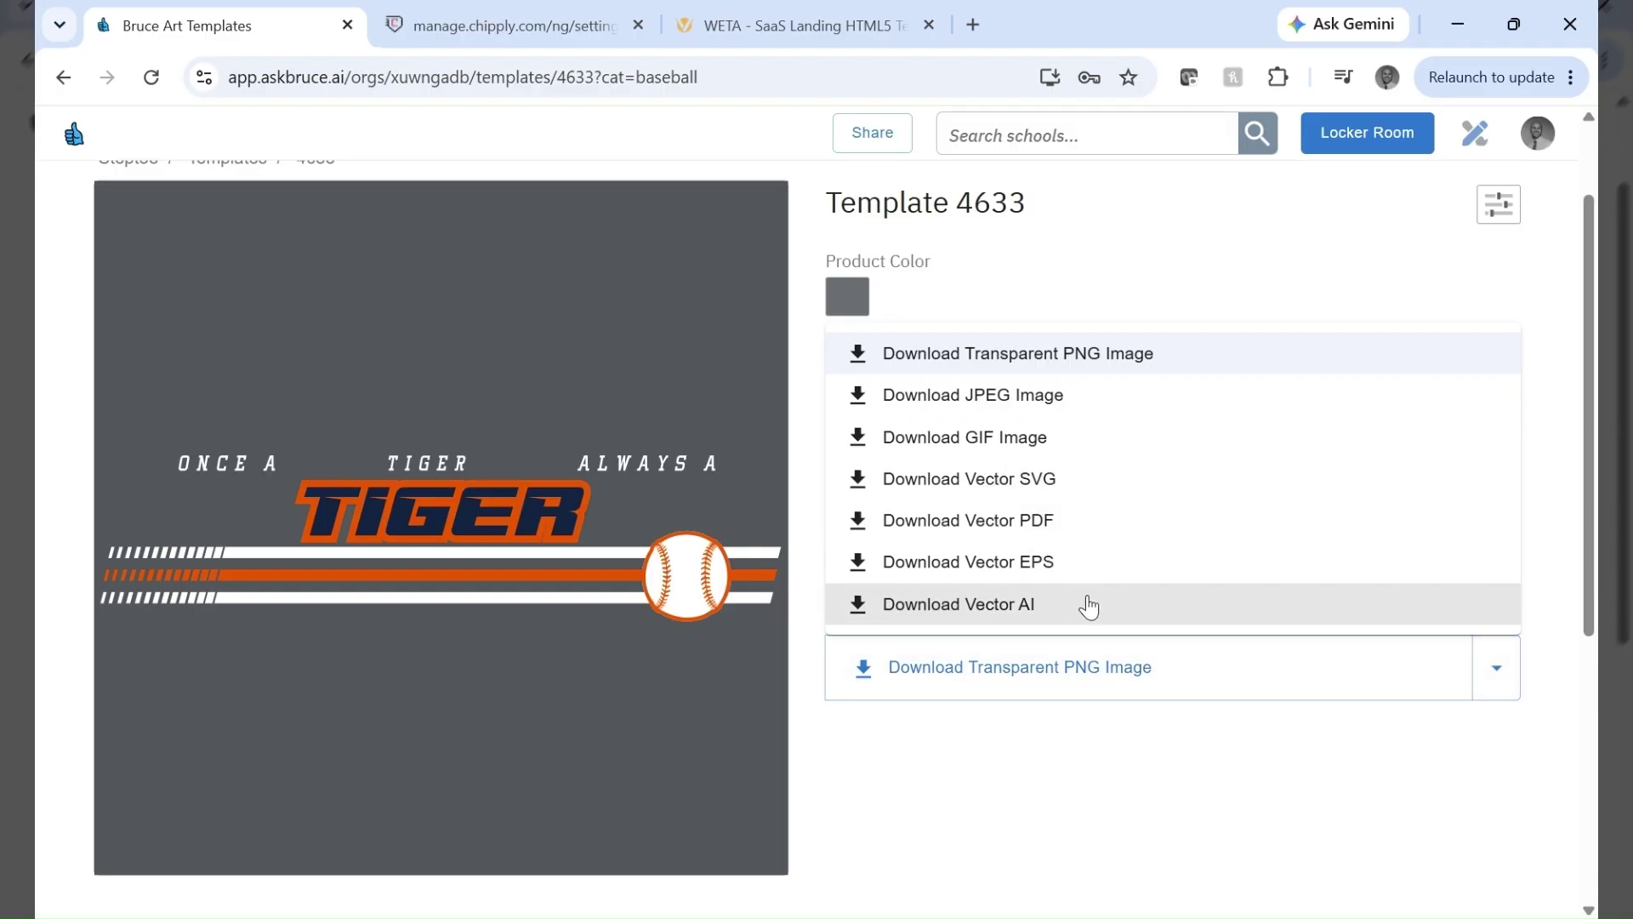
{"action": "left_click", "coordinate": [988, 791]}
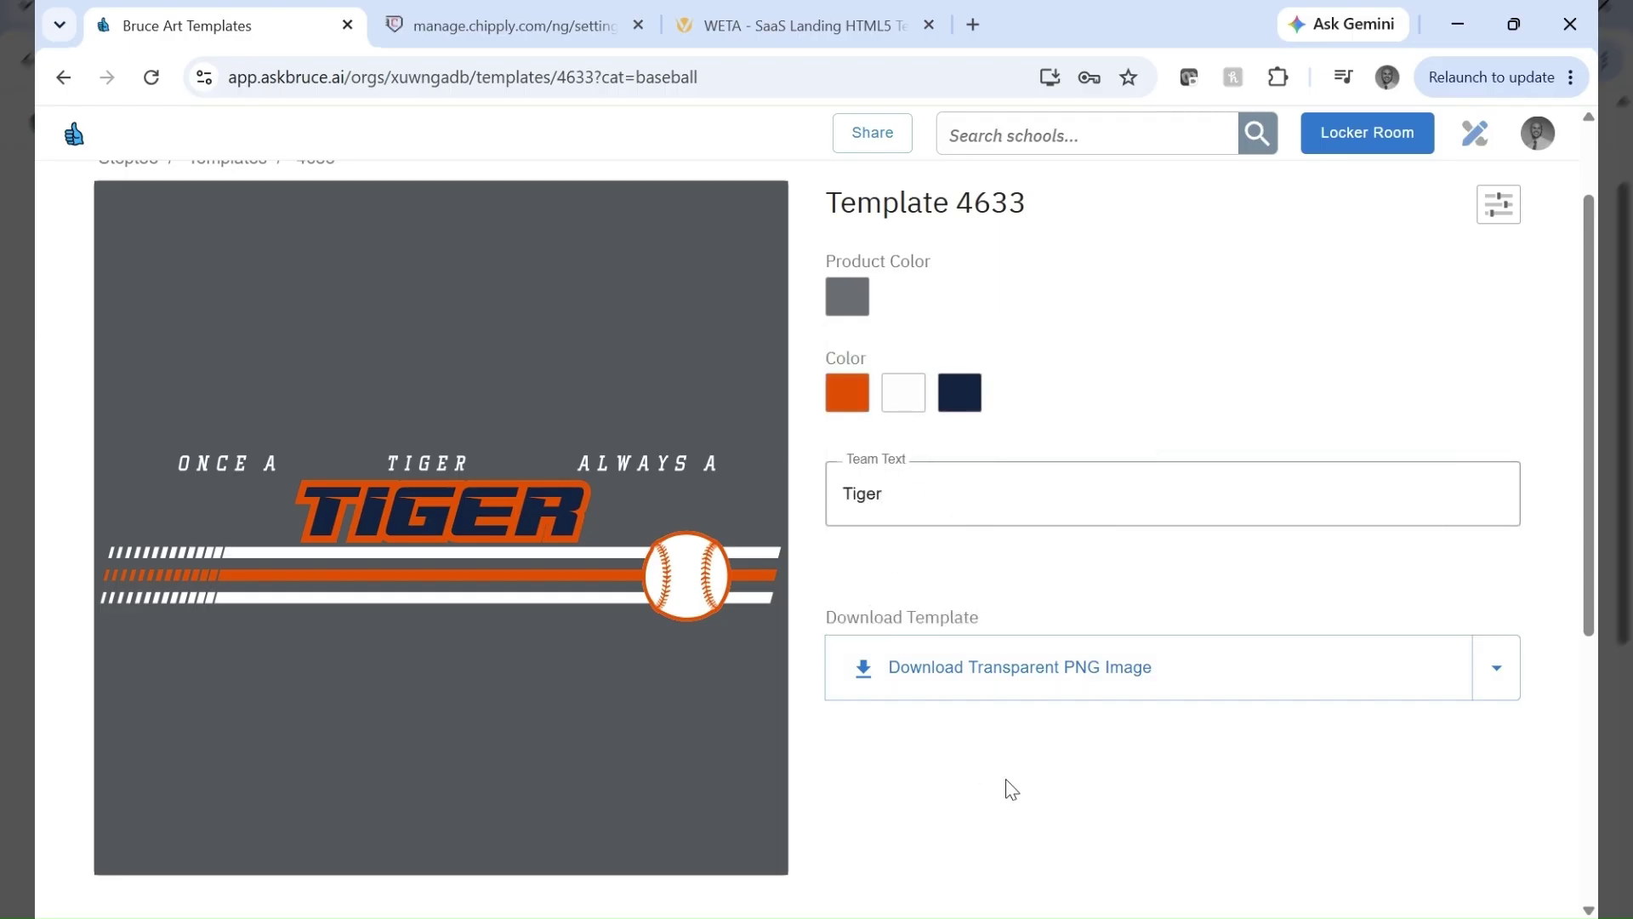
{"action": "scroll", "coordinate": [613, 391], "scroll_direction": "up", "scroll_amount": 2}
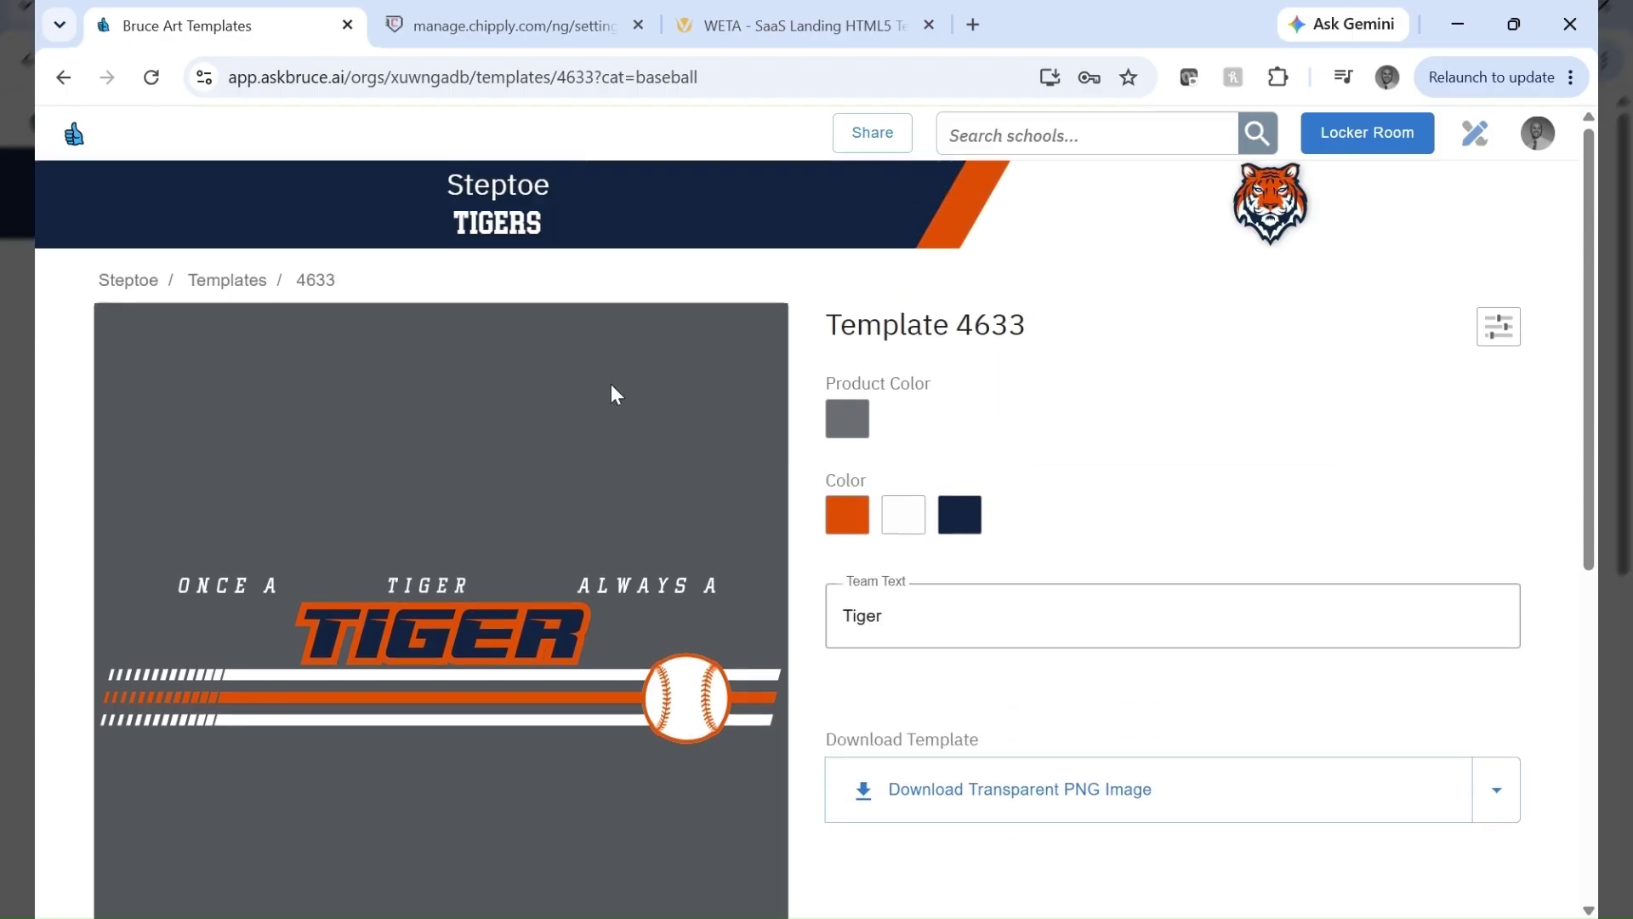
Return to the template list, filter it by Baseball, and open template 3516, the arched BASEBALL wordmark above the tiger logo.
{"action": "left_click", "coordinate": [216, 290]}
{"action": "scroll", "coordinate": [1021, 627], "scroll_direction": "down", "scroll_amount": 1}
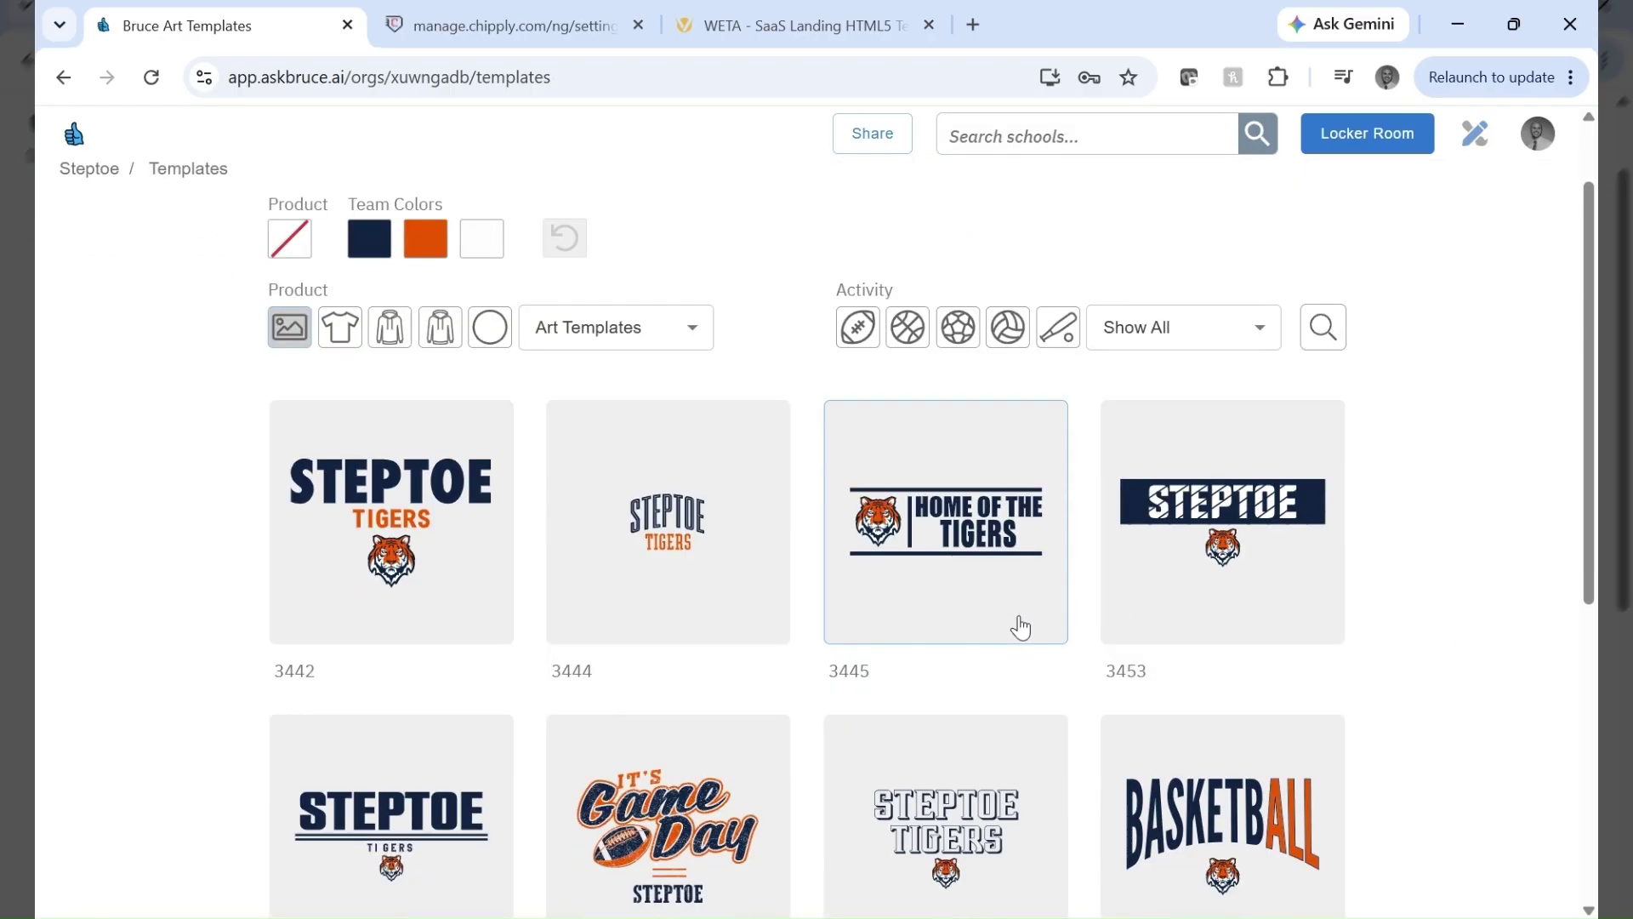
{"action": "scroll", "coordinate": [1021, 628], "scroll_direction": "down", "scroll_amount": 7}
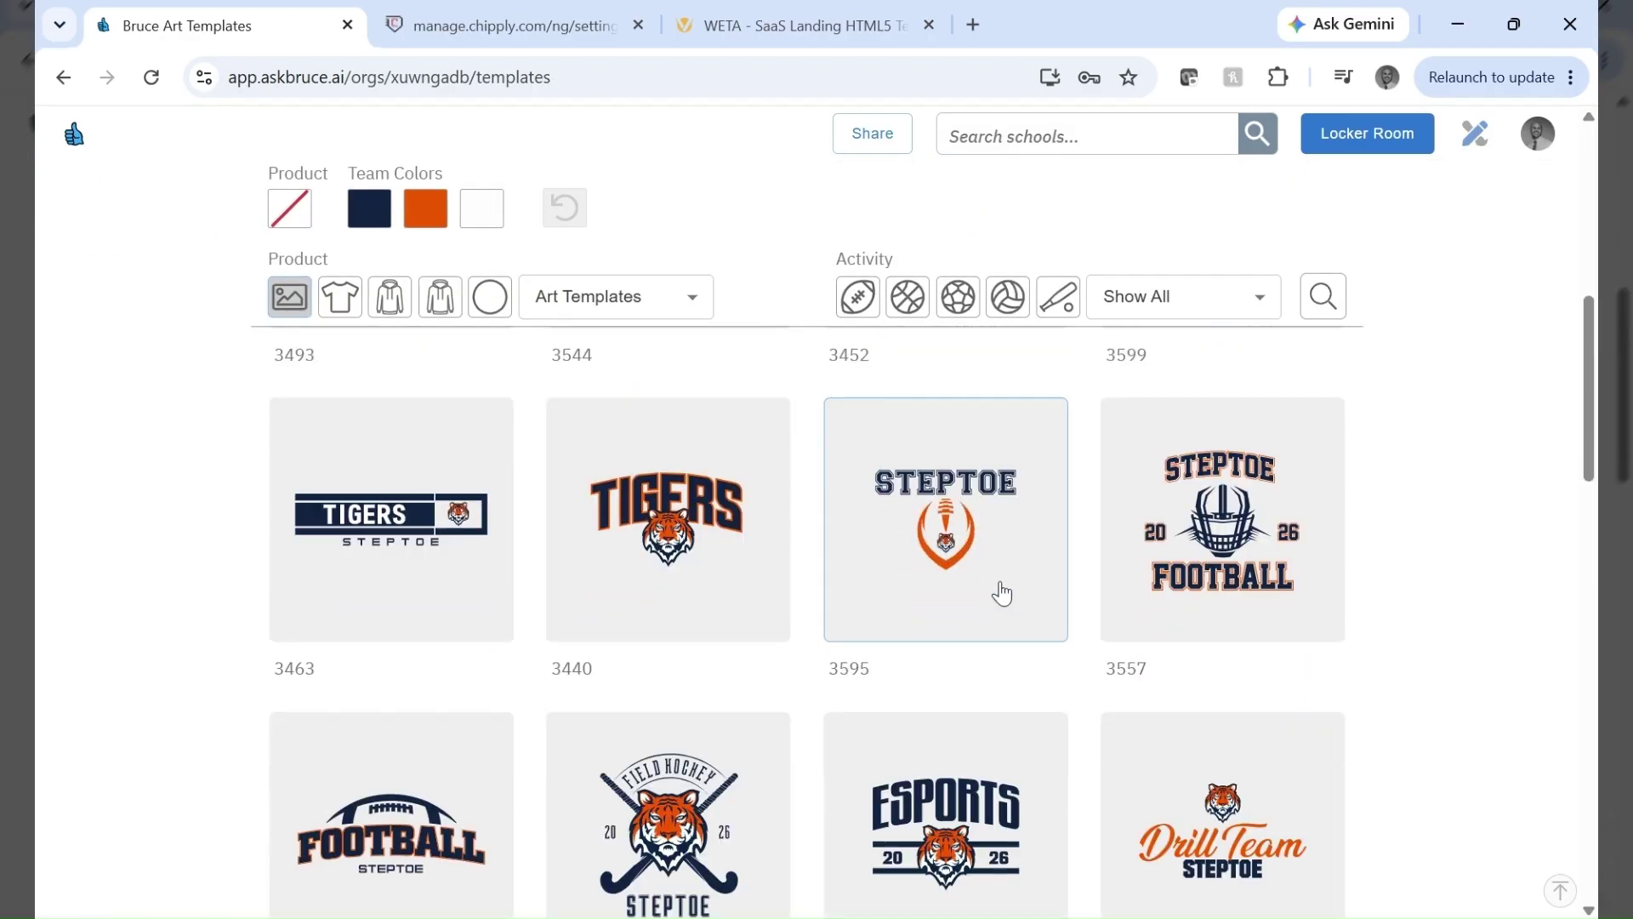
{"action": "scroll", "coordinate": [983, 580], "scroll_direction": "down", "scroll_amount": 4}
{"action": "left_click", "coordinate": [1057, 302]}
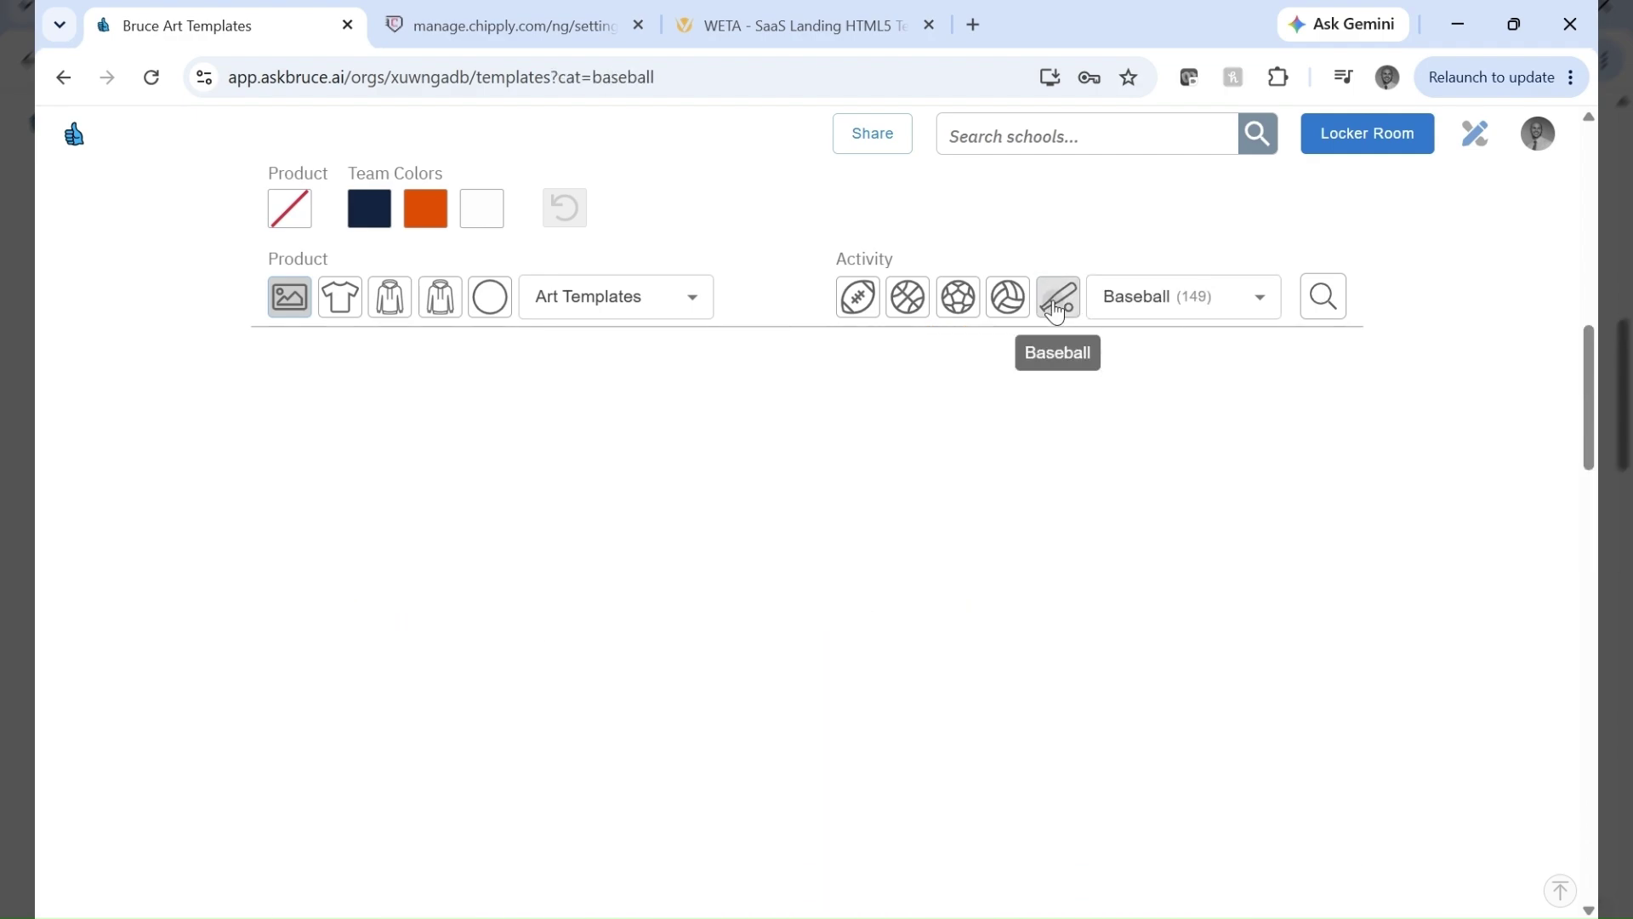
{"action": "scroll", "coordinate": [1189, 583], "scroll_direction": "down", "scroll_amount": 8}
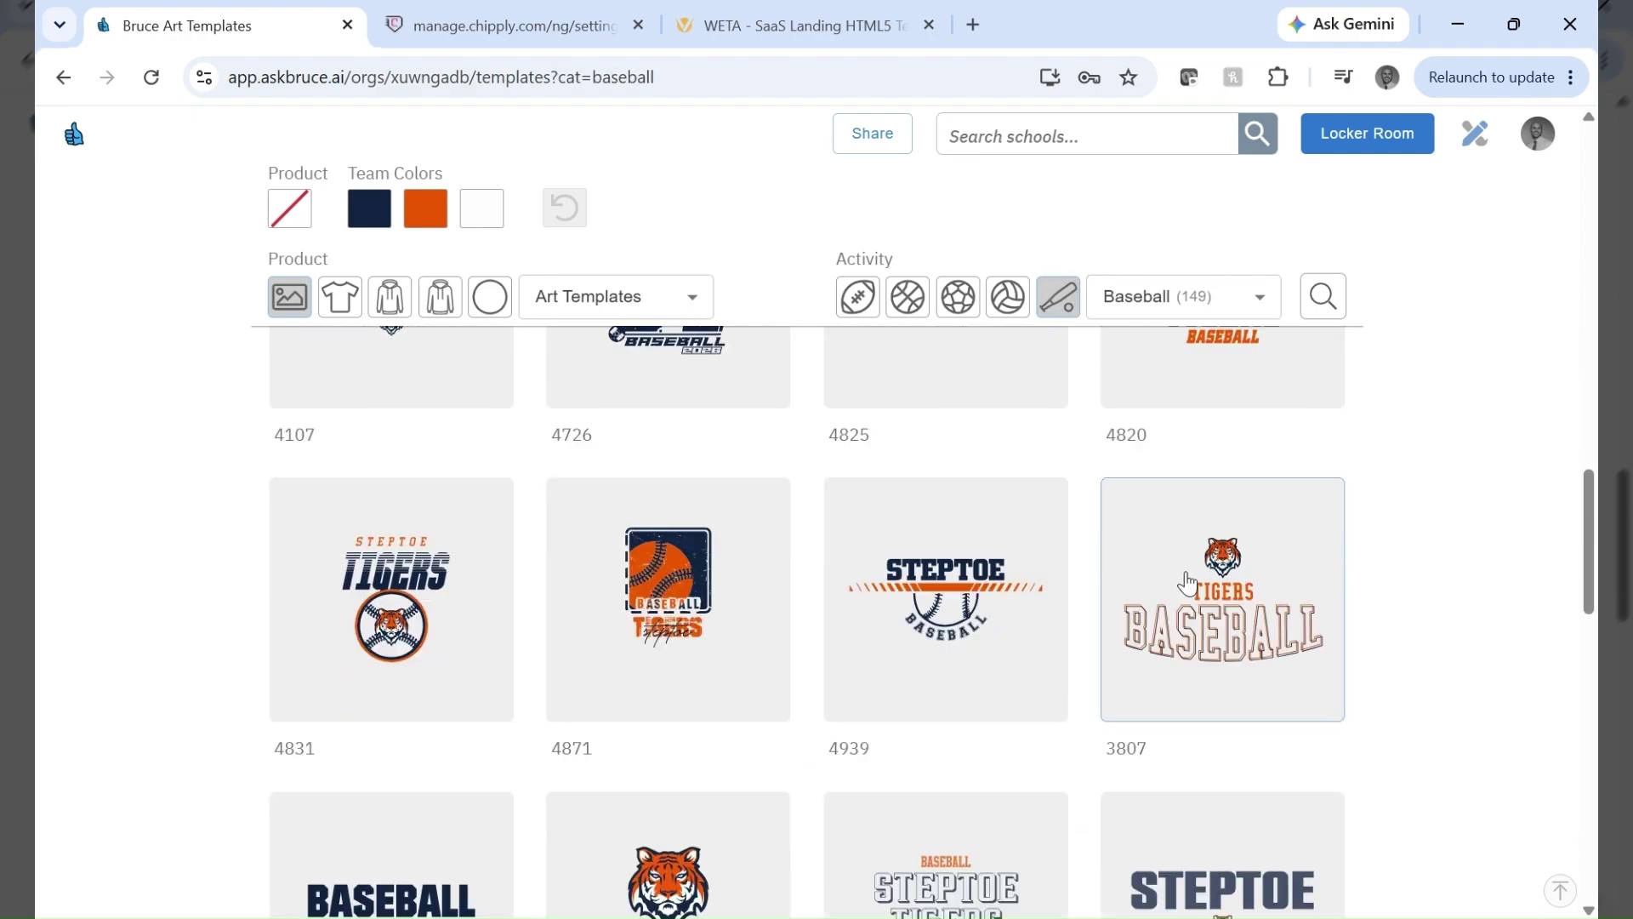
{"action": "scroll", "coordinate": [1188, 583], "scroll_direction": "down", "scroll_amount": 10}
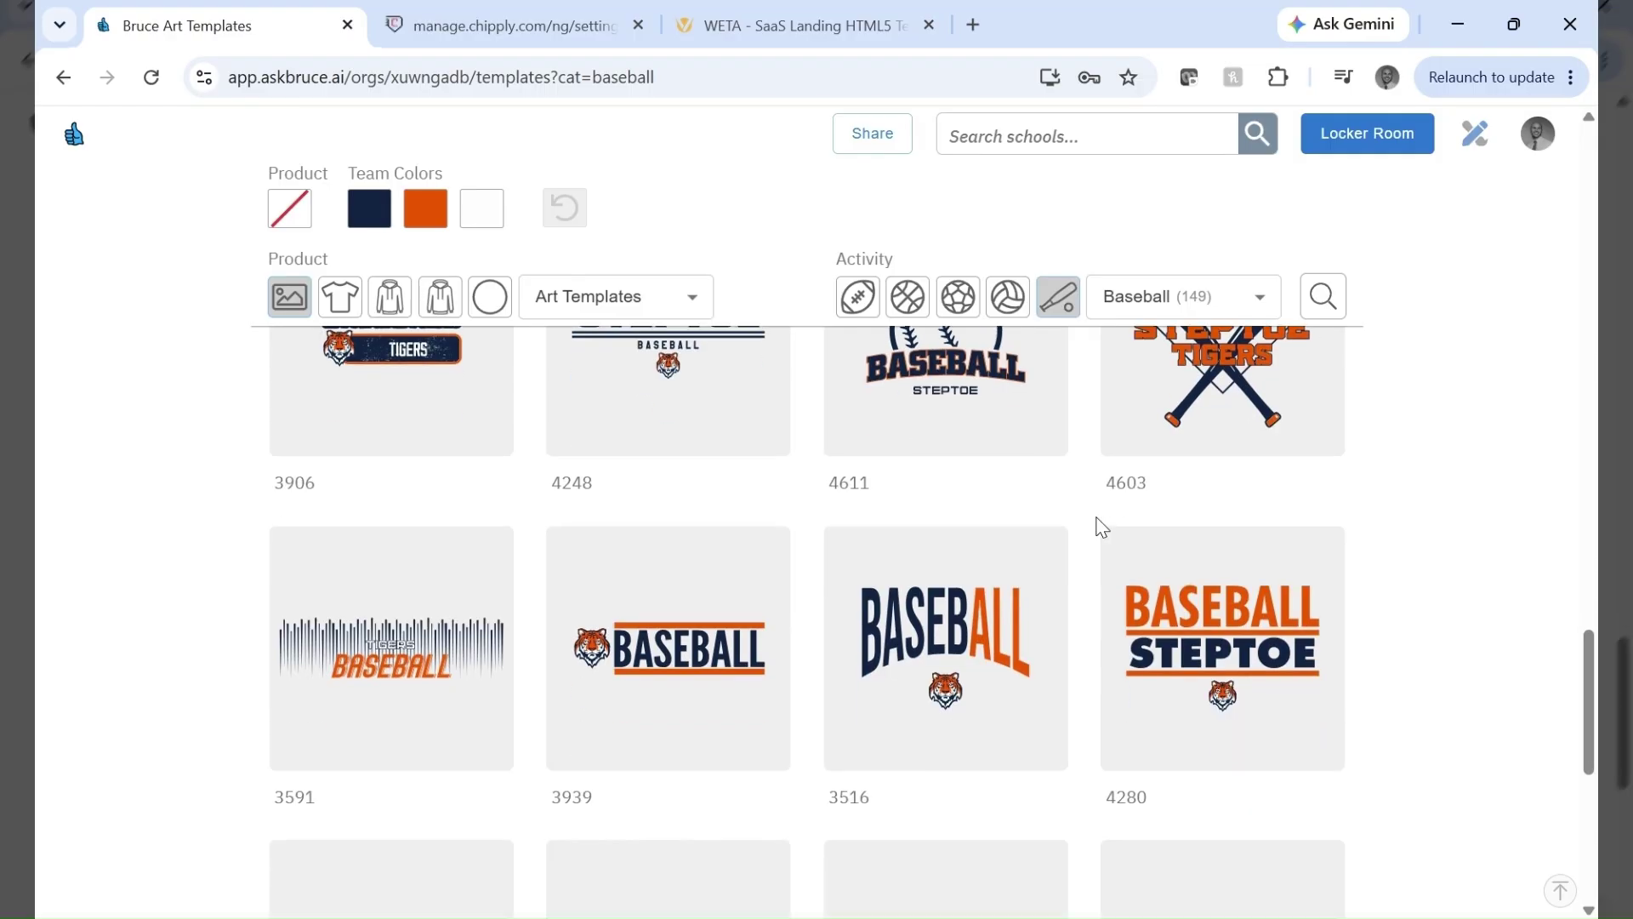
{"action": "left_click", "coordinate": [955, 620]}
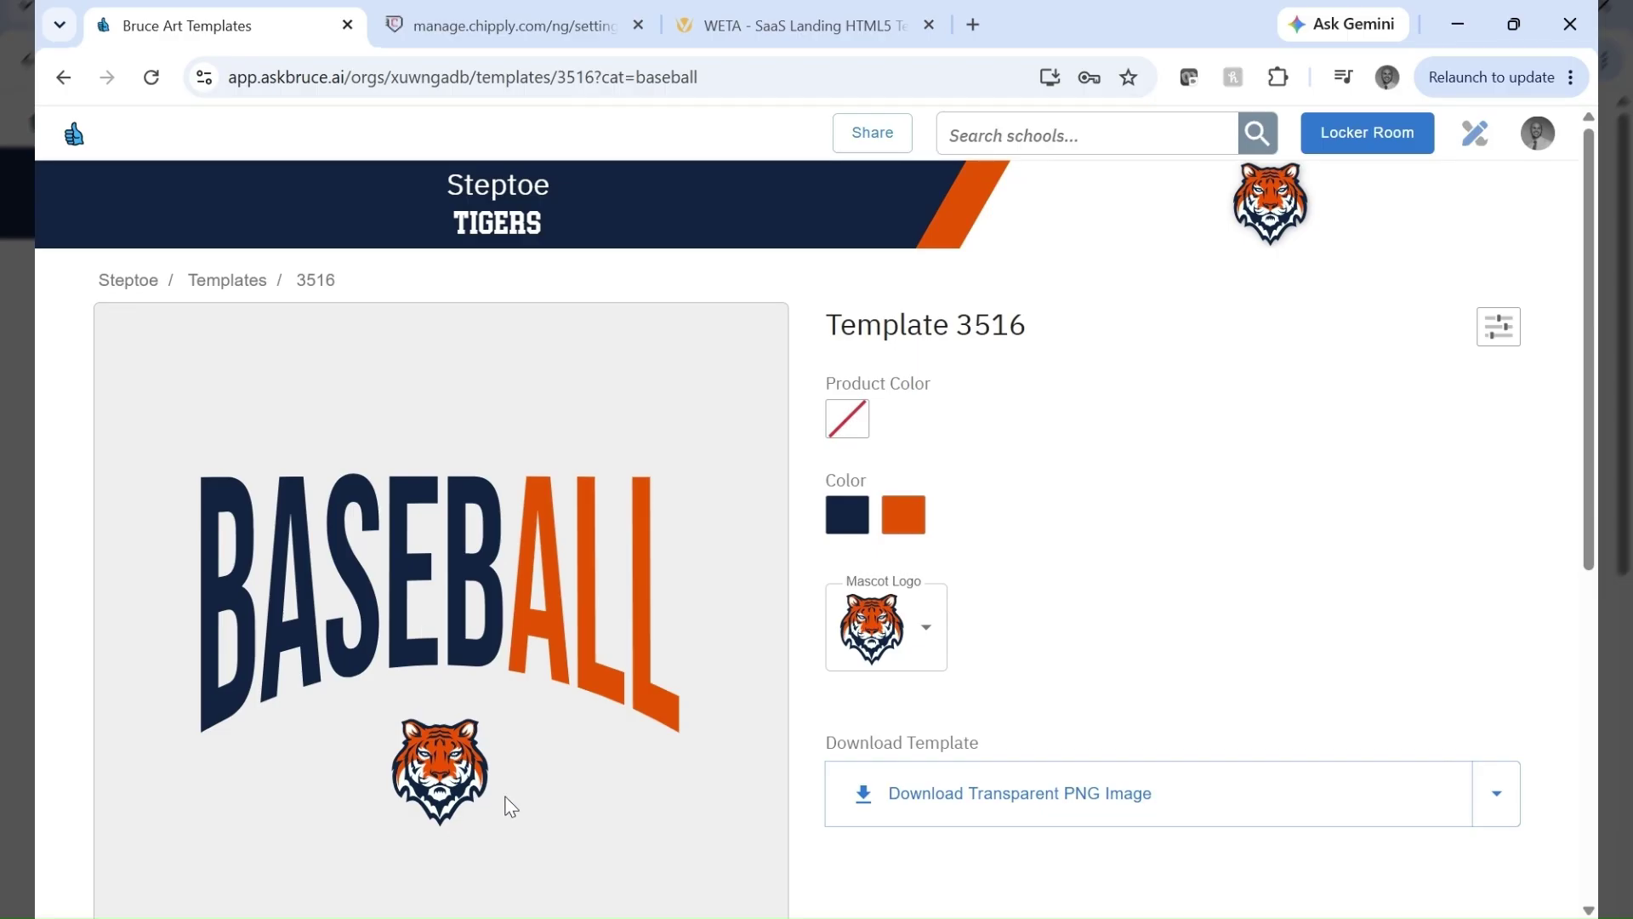
Show the template's advanced options, then set the mascot logo size to 175% and the product color to medium gray.
{"action": "left_click", "coordinate": [1499, 340]}
{"action": "scroll", "coordinate": [1130, 585], "scroll_direction": "down", "scroll_amount": 1}
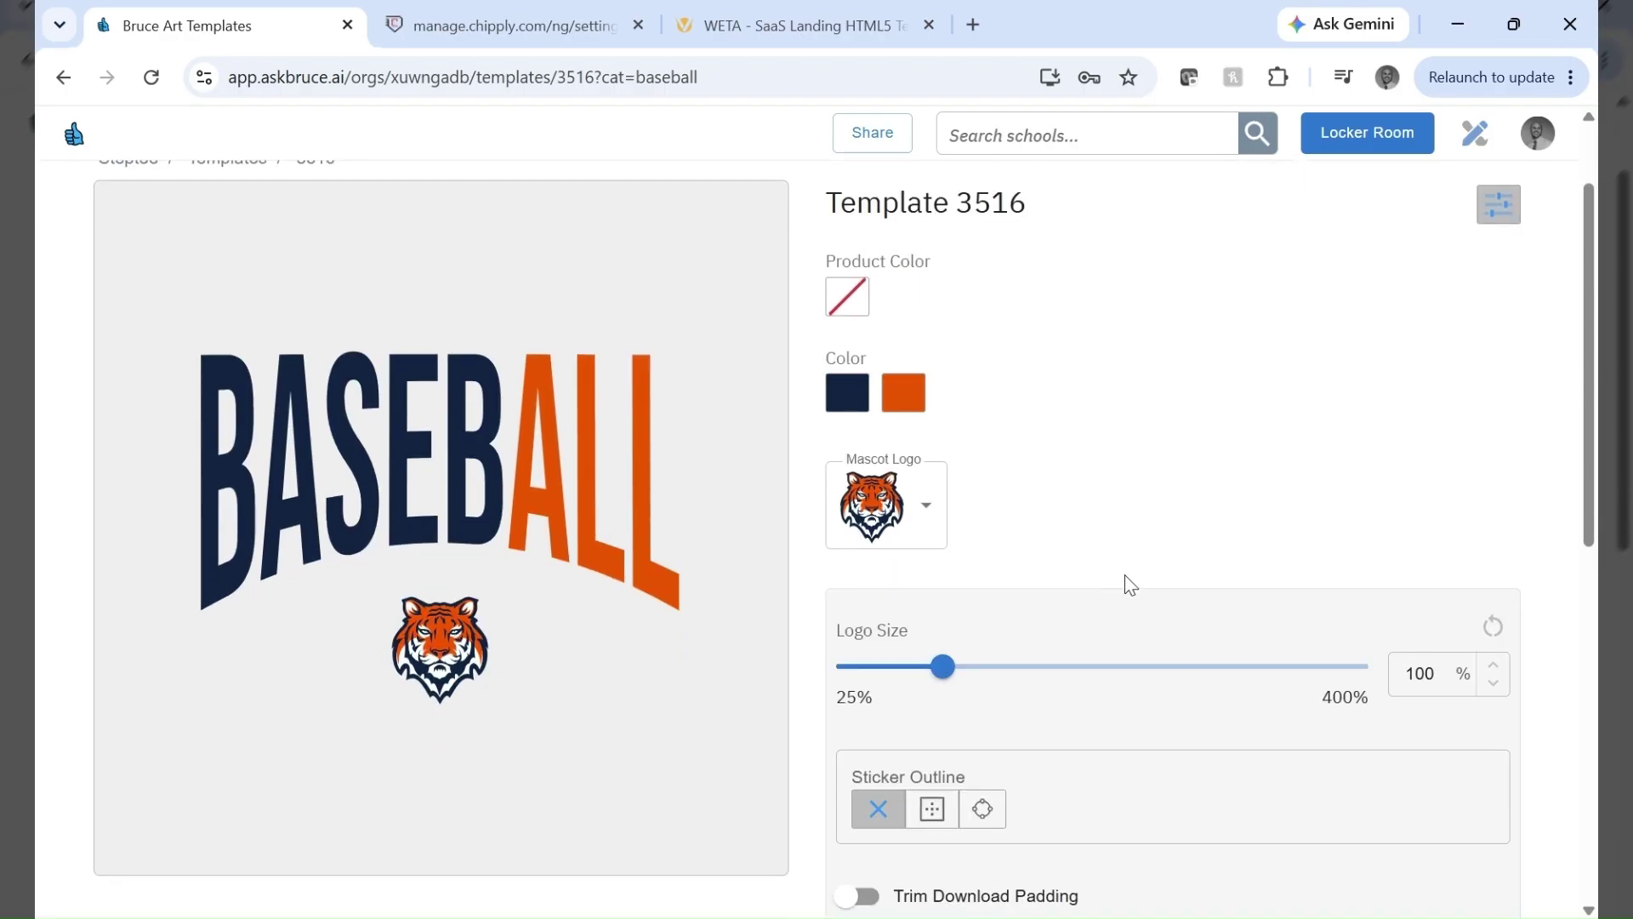
{"action": "left_click_drag", "start_coordinate": [954, 683], "coordinate": [1050, 686]}
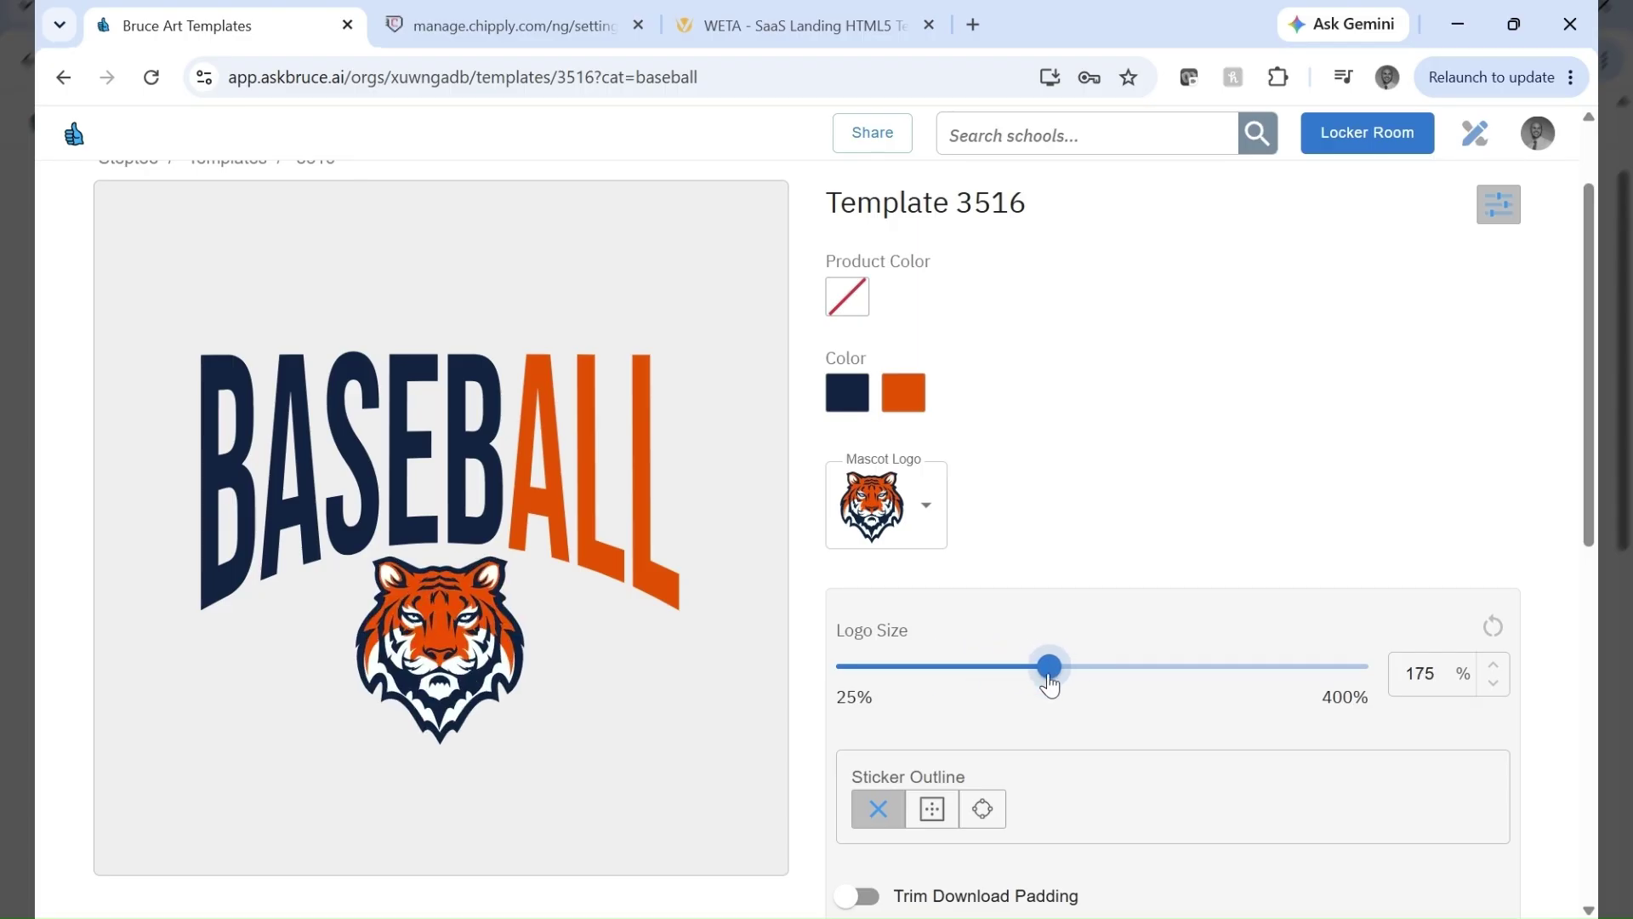
{"action": "left_click", "coordinate": [859, 307]}
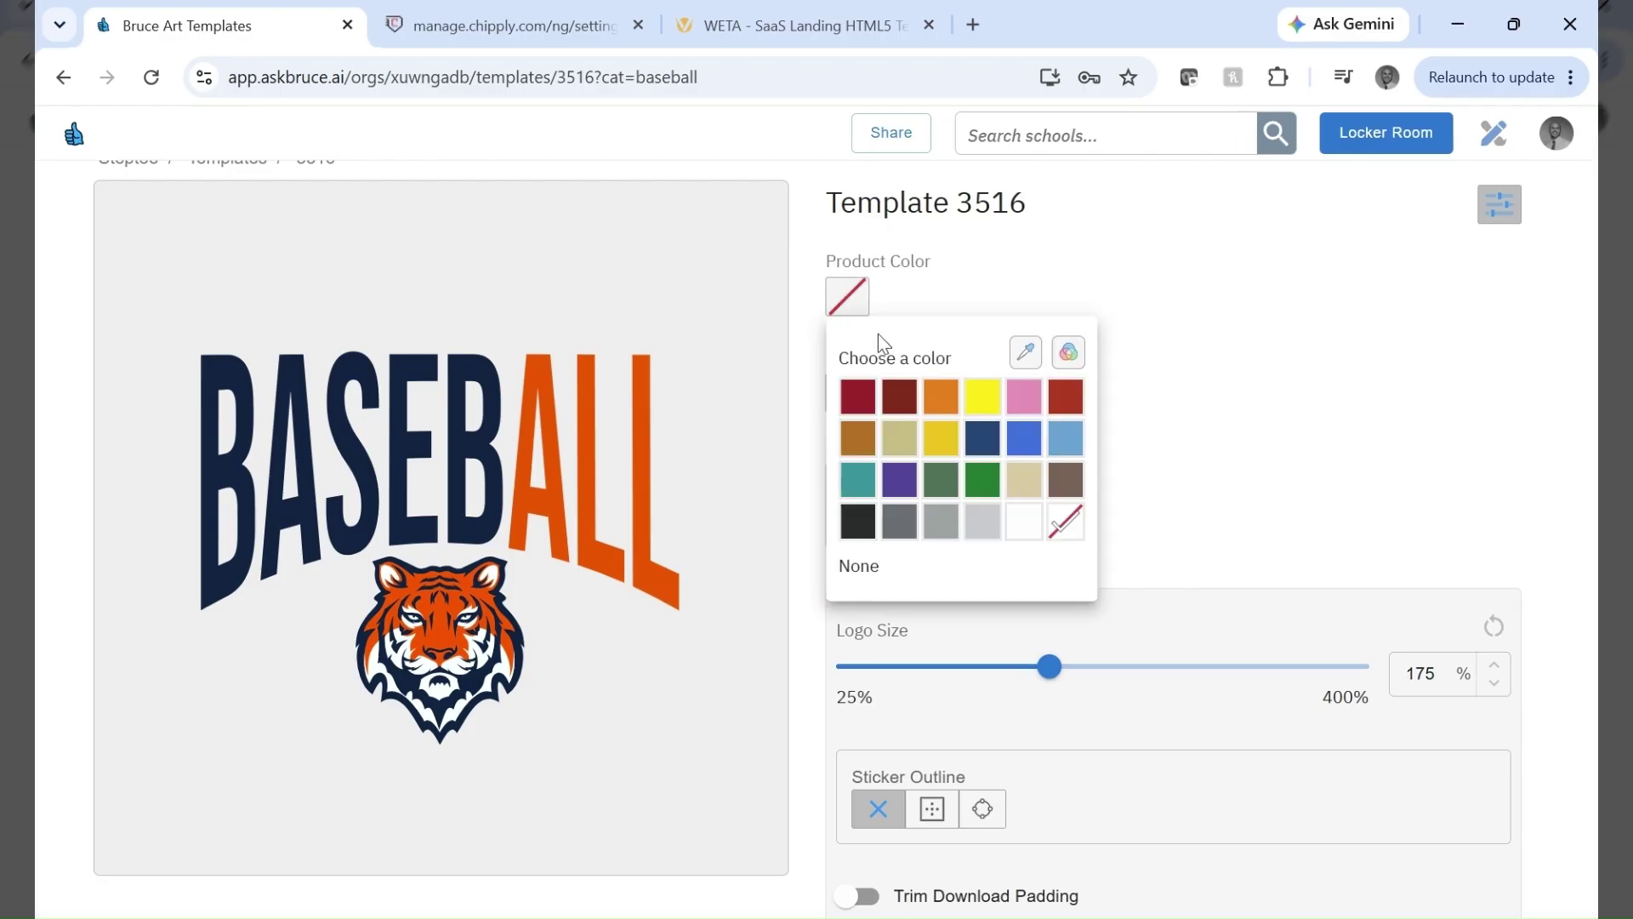
{"action": "left_click", "coordinate": [942, 524]}
Add a yellow sticker outline with width 7 around only the mascot logo, after trying the outline on the whole design.
{"action": "scroll", "coordinate": [1166, 436], "scroll_direction": "down", "scroll_amount": 1}
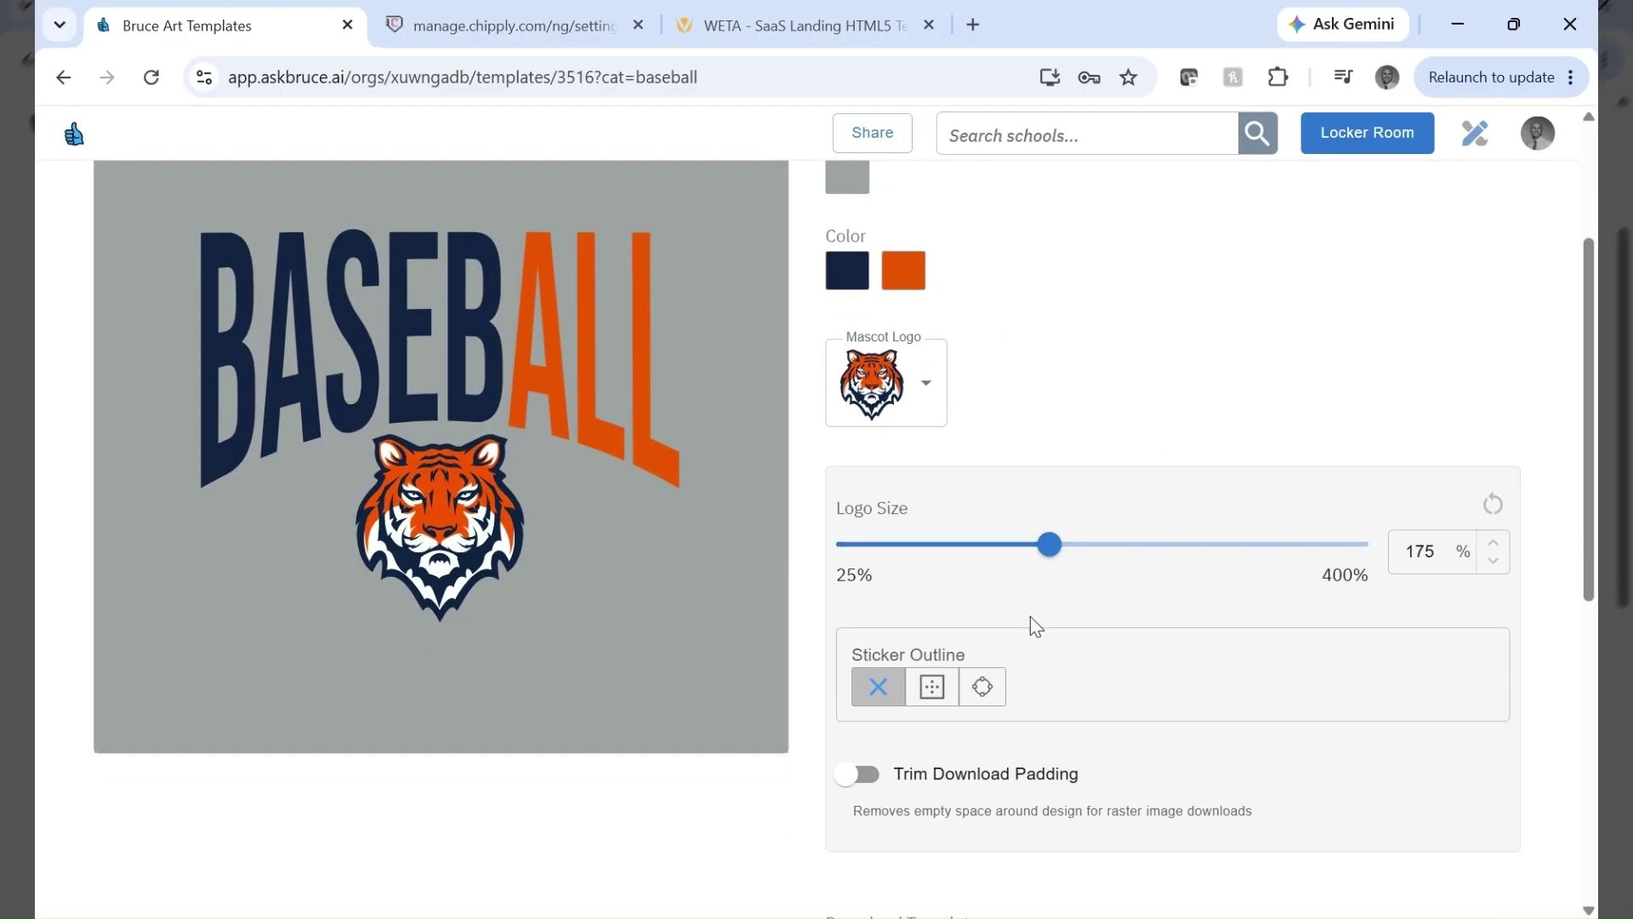
{"action": "left_click", "coordinate": [933, 690]}
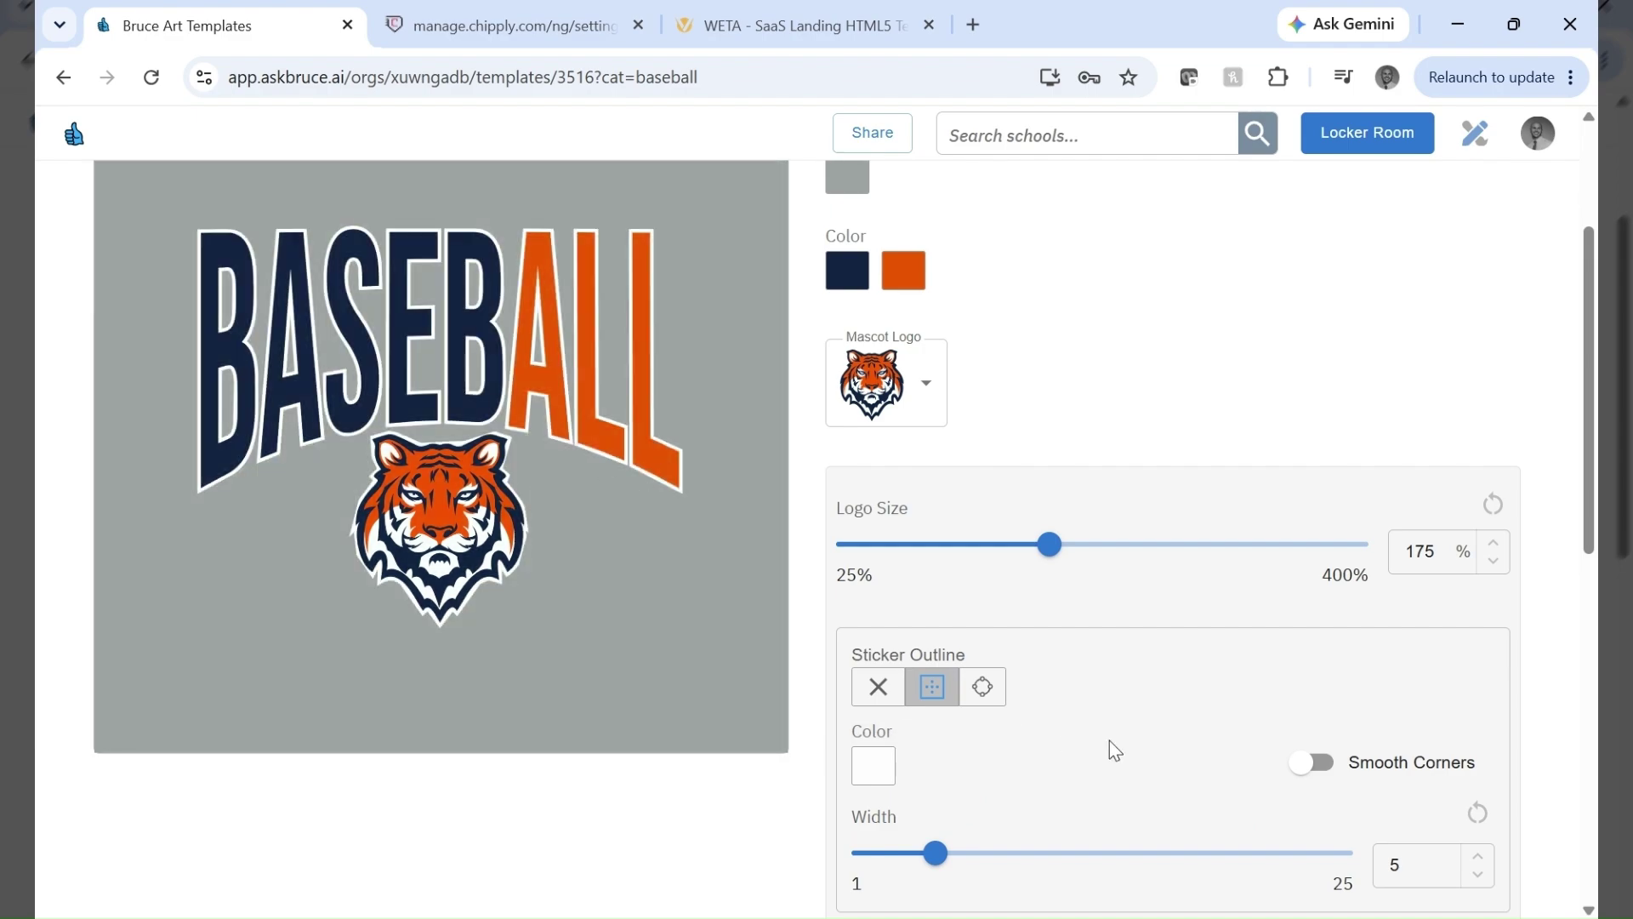
{"action": "left_click", "coordinate": [988, 693]}
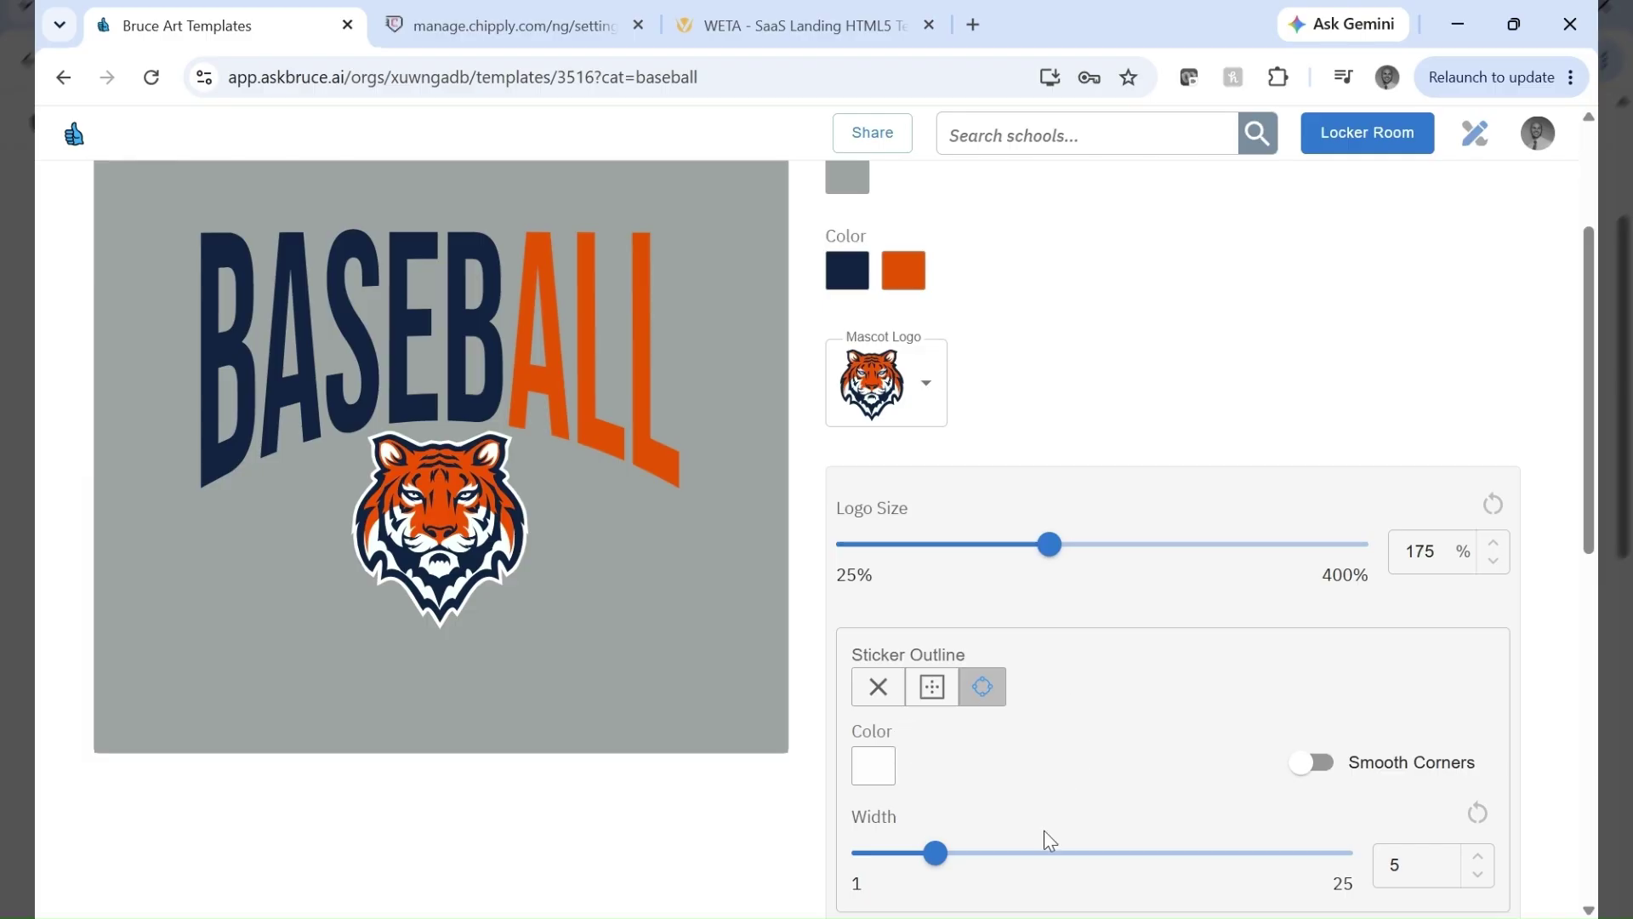
{"action": "left_click_drag", "start_coordinate": [934, 854], "coordinate": [975, 854]}
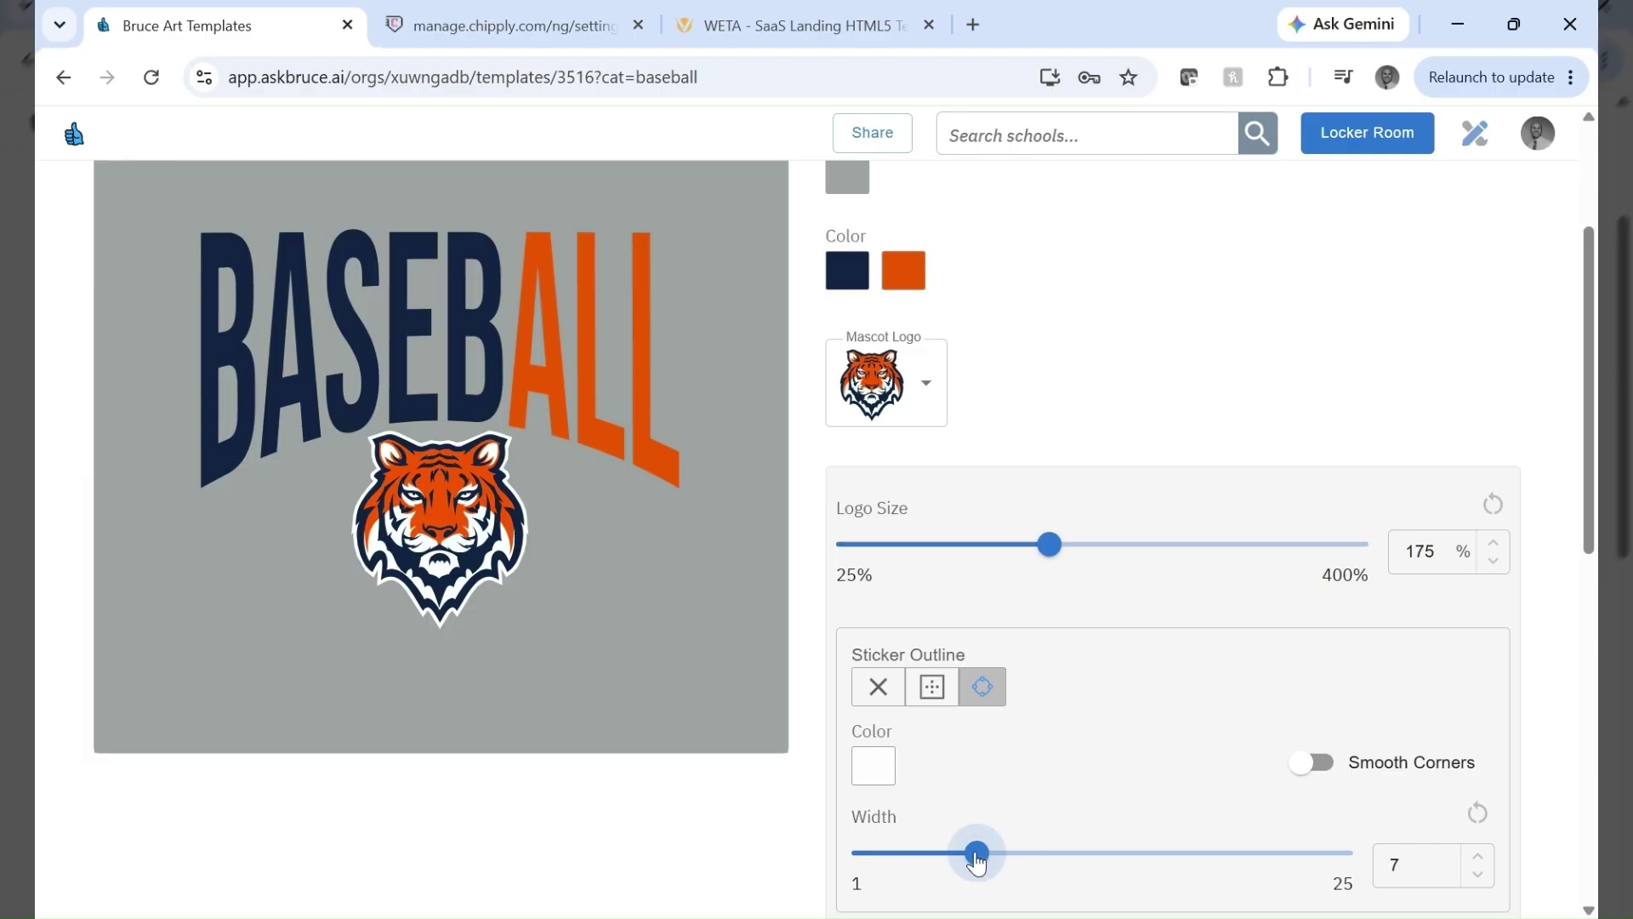
{"action": "left_click", "coordinate": [892, 780]}
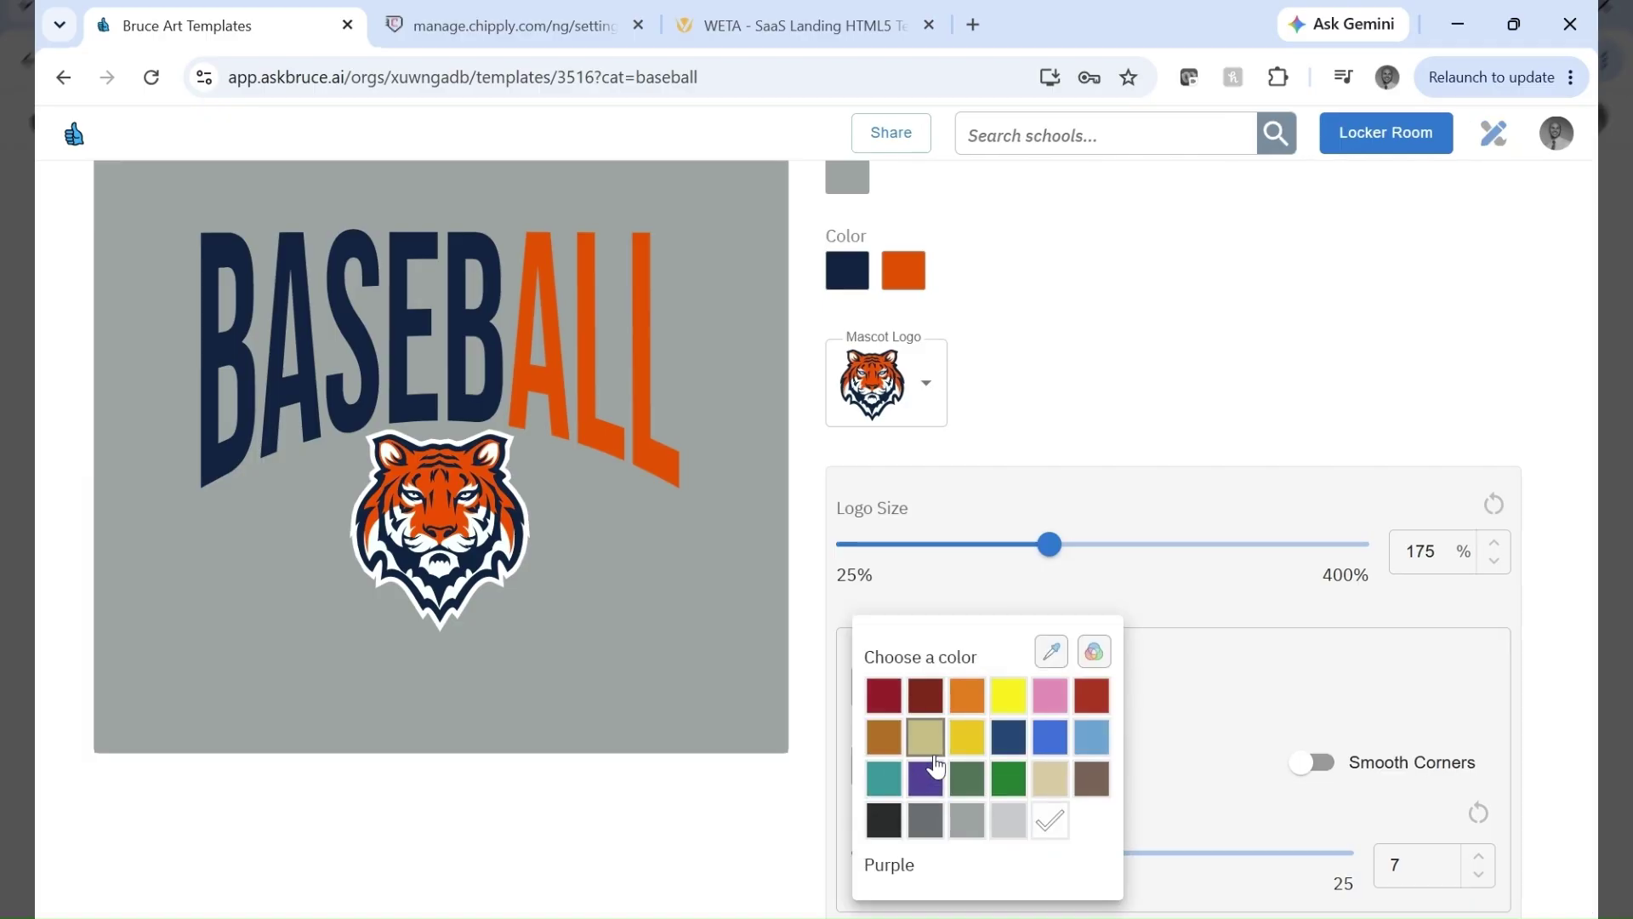
{"action": "left_click", "coordinate": [1008, 695]}
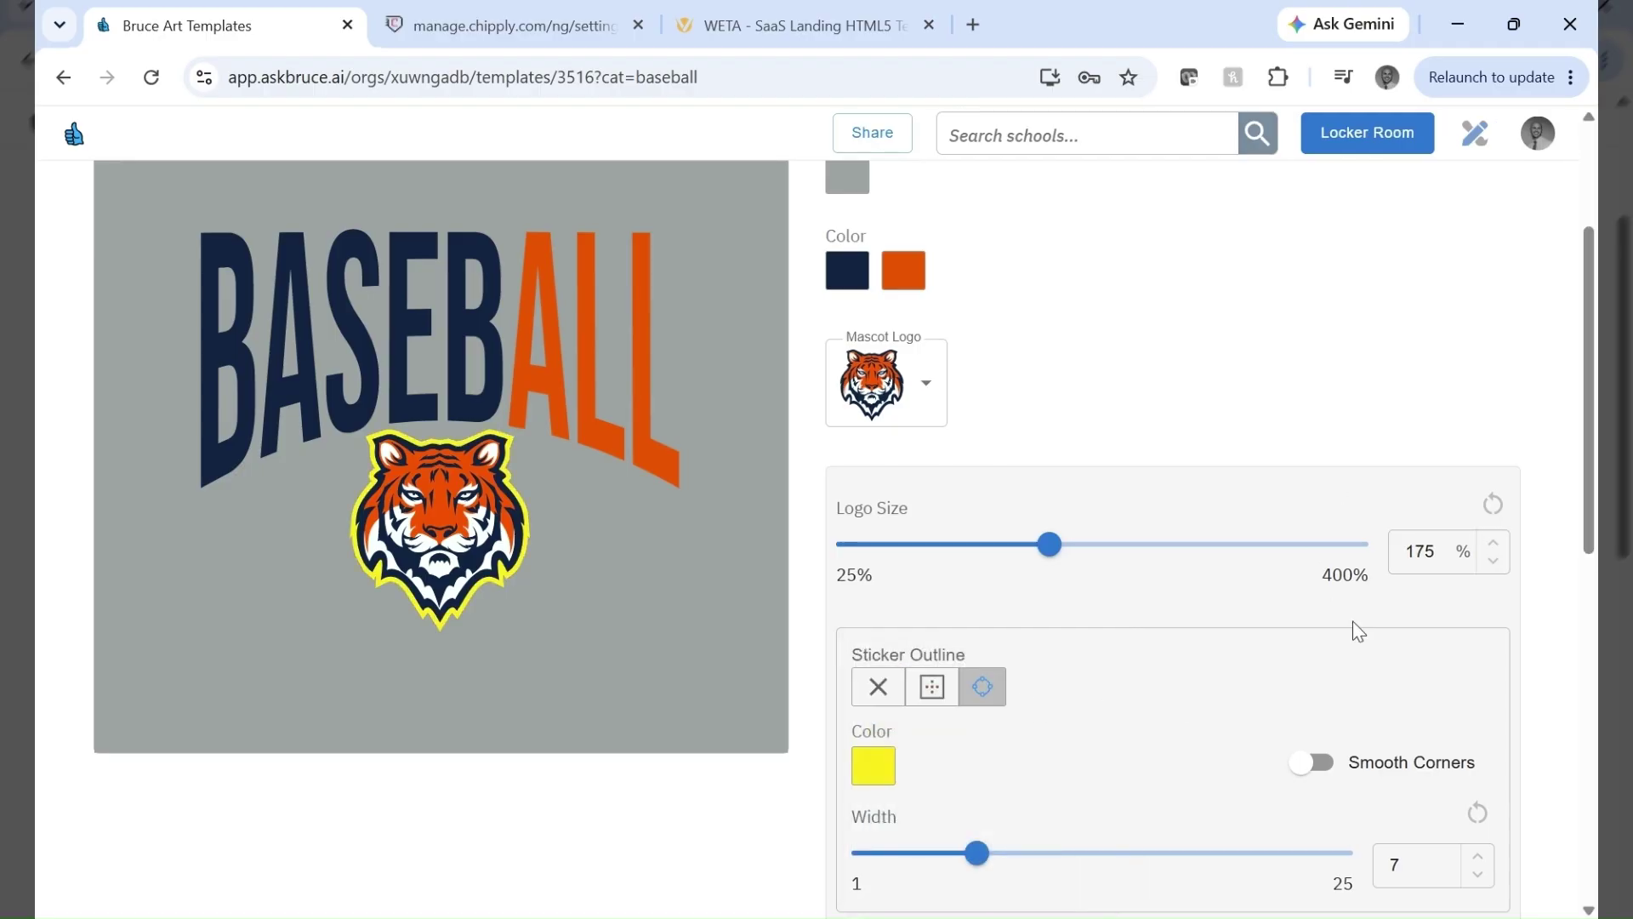
Examine the customized BASEBALL design and its alternate colorways.
{"action": "scroll", "coordinate": [1356, 620], "scroll_direction": "down", "scroll_amount": 1}
{"action": "scroll", "coordinate": [1372, 605], "scroll_direction": "down", "scroll_amount": 4}
{"action": "scroll", "coordinate": [1385, 584], "scroll_direction": "up", "scroll_amount": 7}
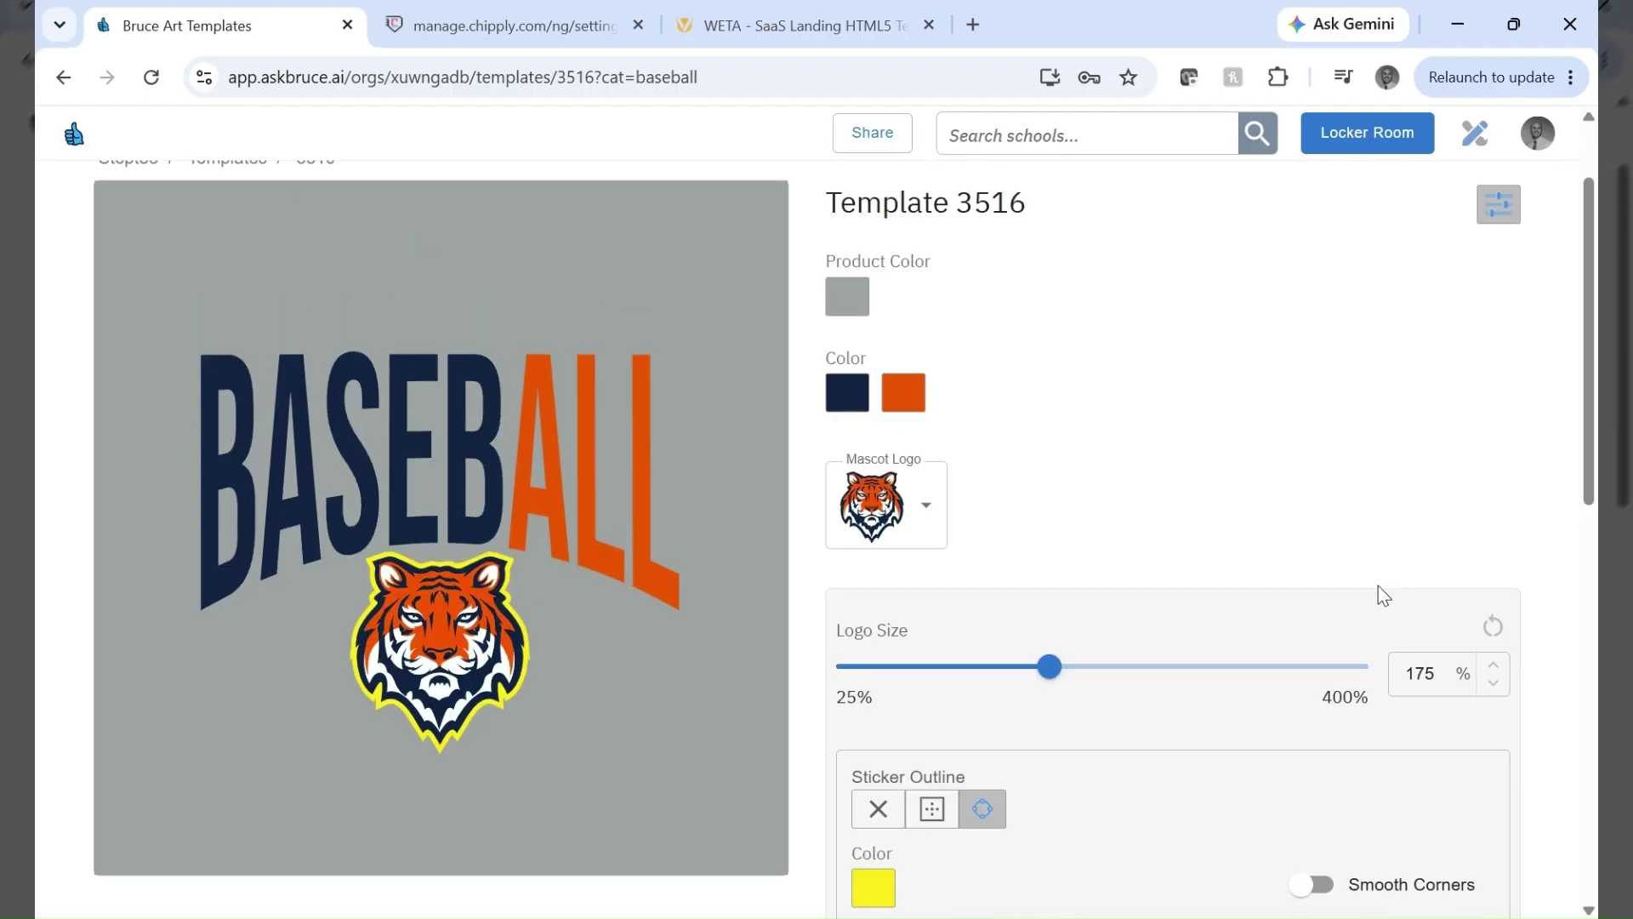
{"action": "scroll", "coordinate": [1378, 591], "scroll_direction": "down", "scroll_amount": 7}
{"action": "scroll", "coordinate": [972, 818], "scroll_direction": "down", "scroll_amount": 2}
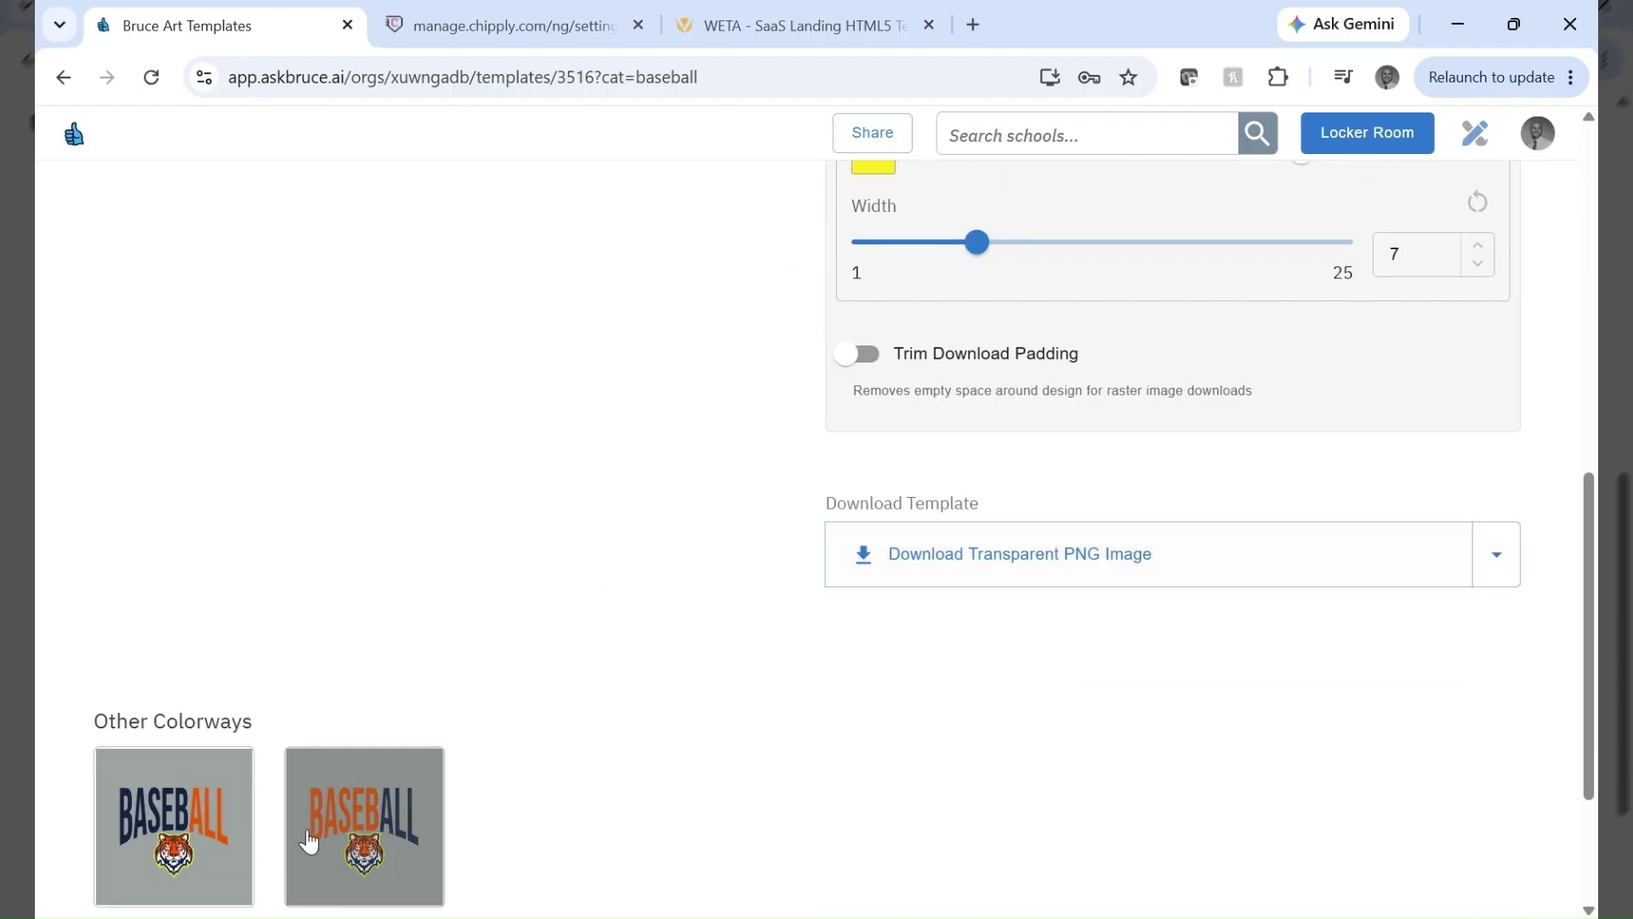
{"action": "scroll", "coordinate": [677, 806], "scroll_direction": "up", "scroll_amount": 7}
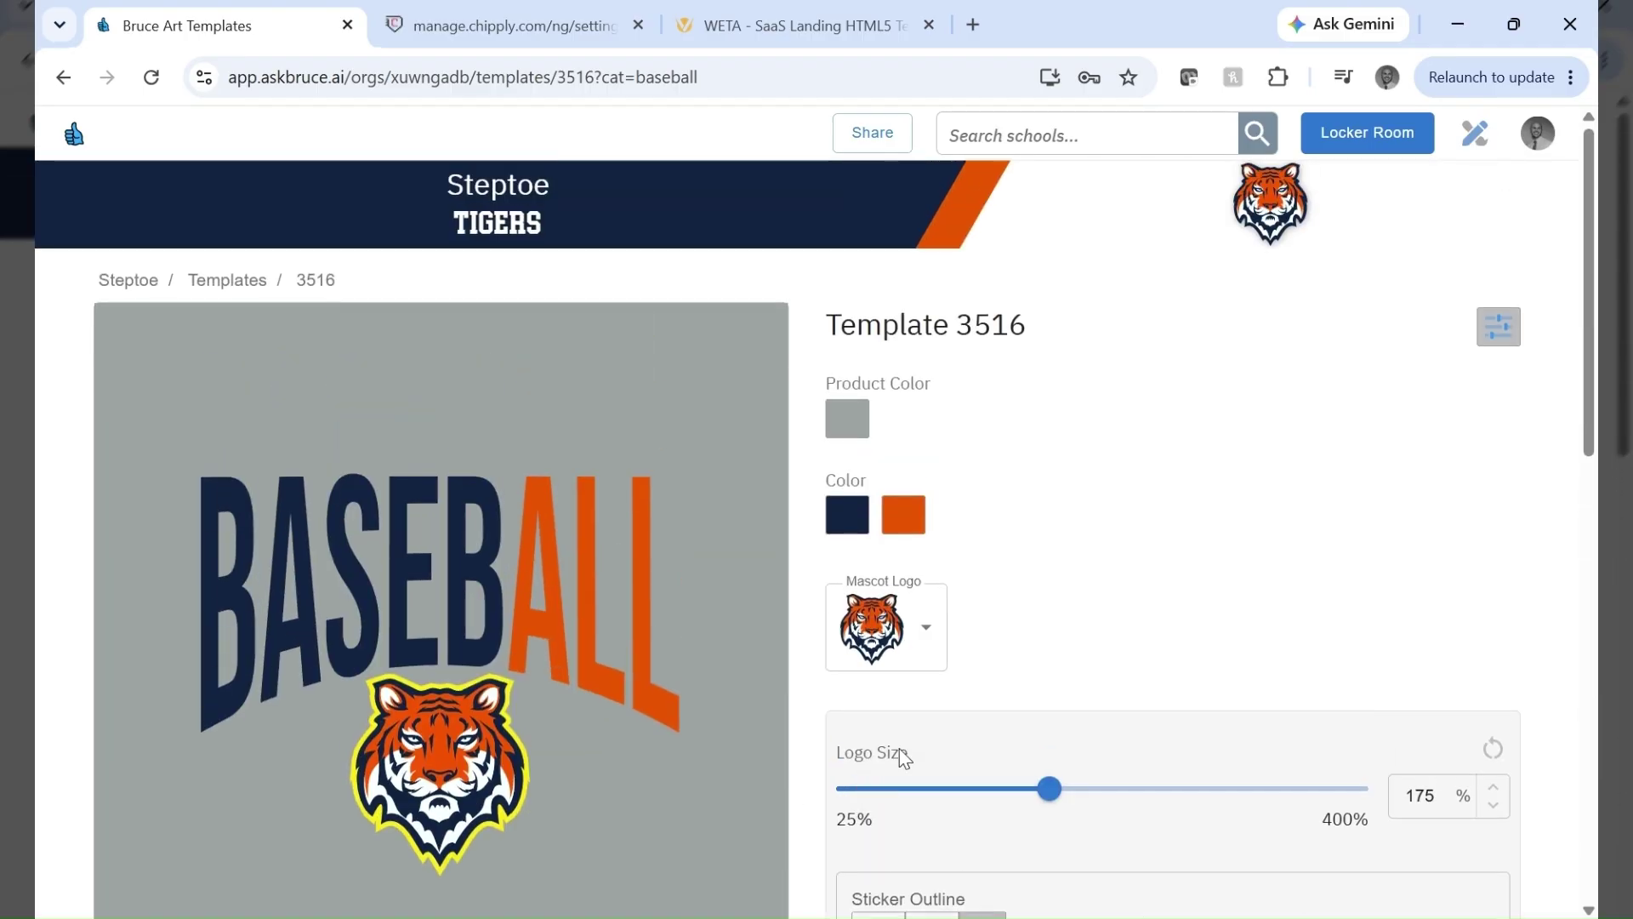
Return to the Baseball-filtered template list and preview the designs on a men's T-shirt, then on a men's hoodie.
{"action": "left_click", "coordinate": [215, 282]}
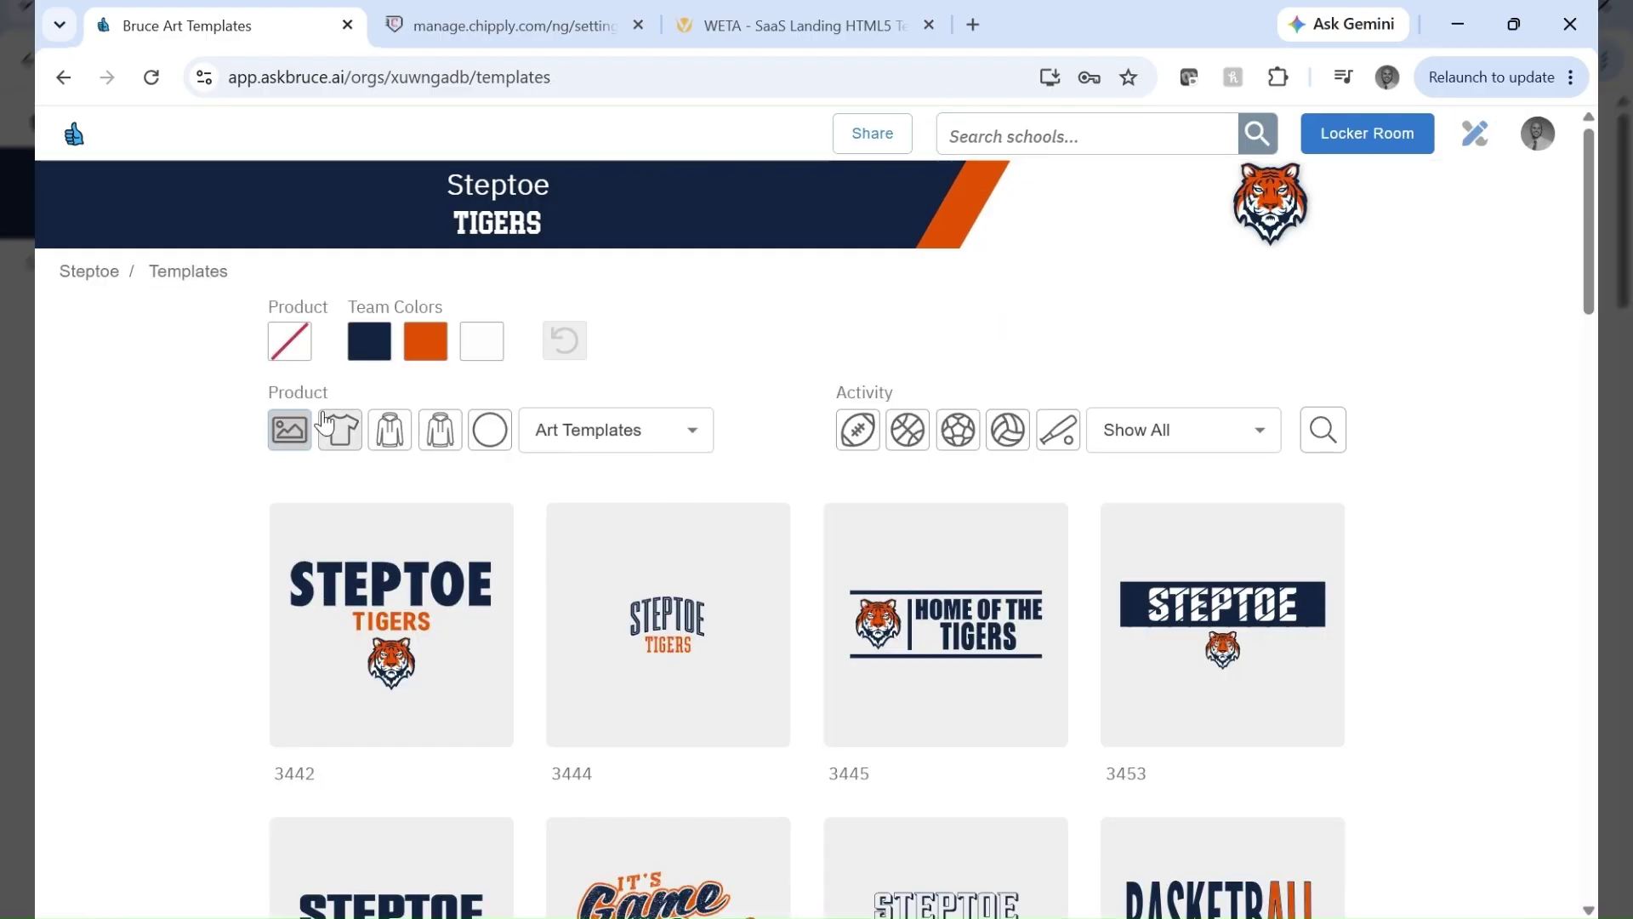
{"action": "left_click", "coordinate": [1058, 430]}
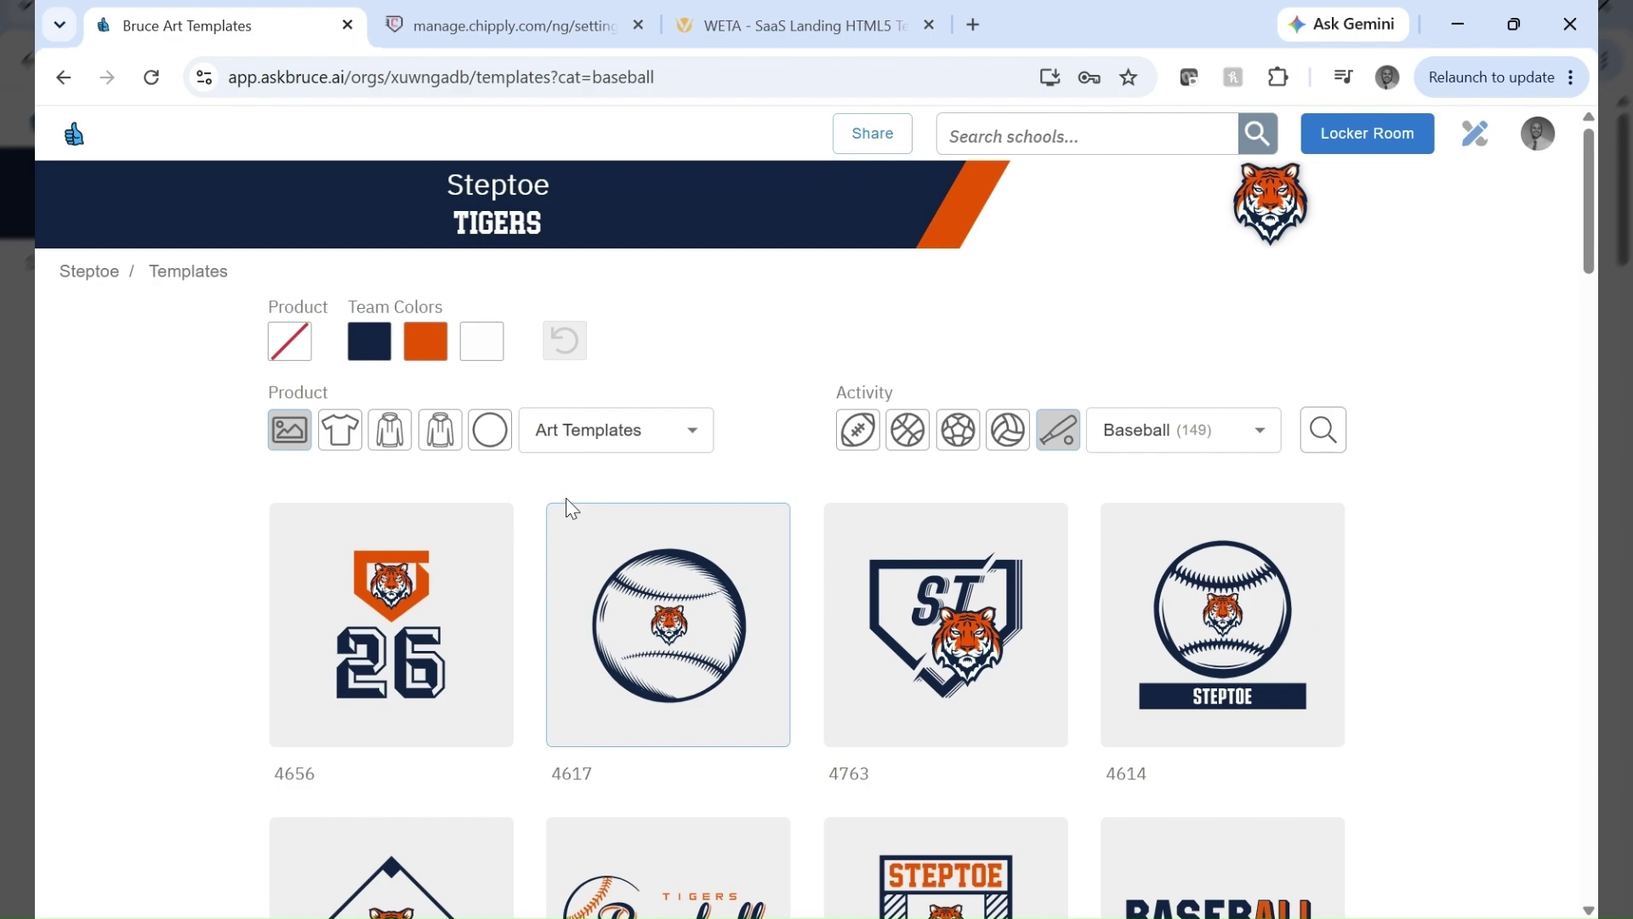
{"action": "left_click", "coordinate": [350, 443]}
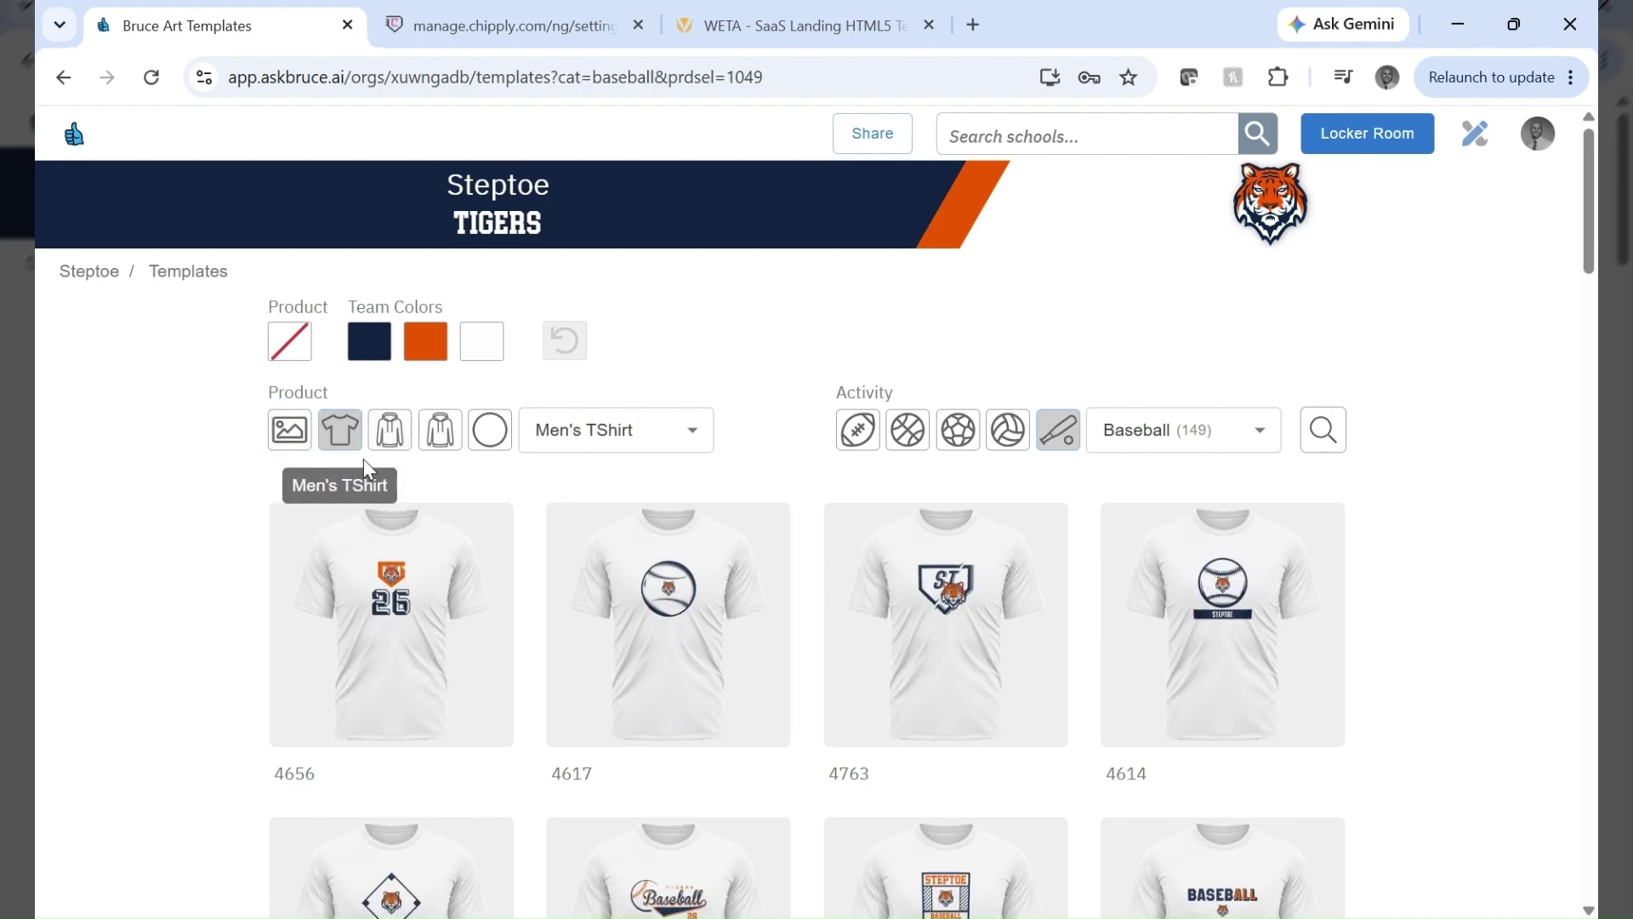
{"action": "left_click", "coordinate": [405, 431]}
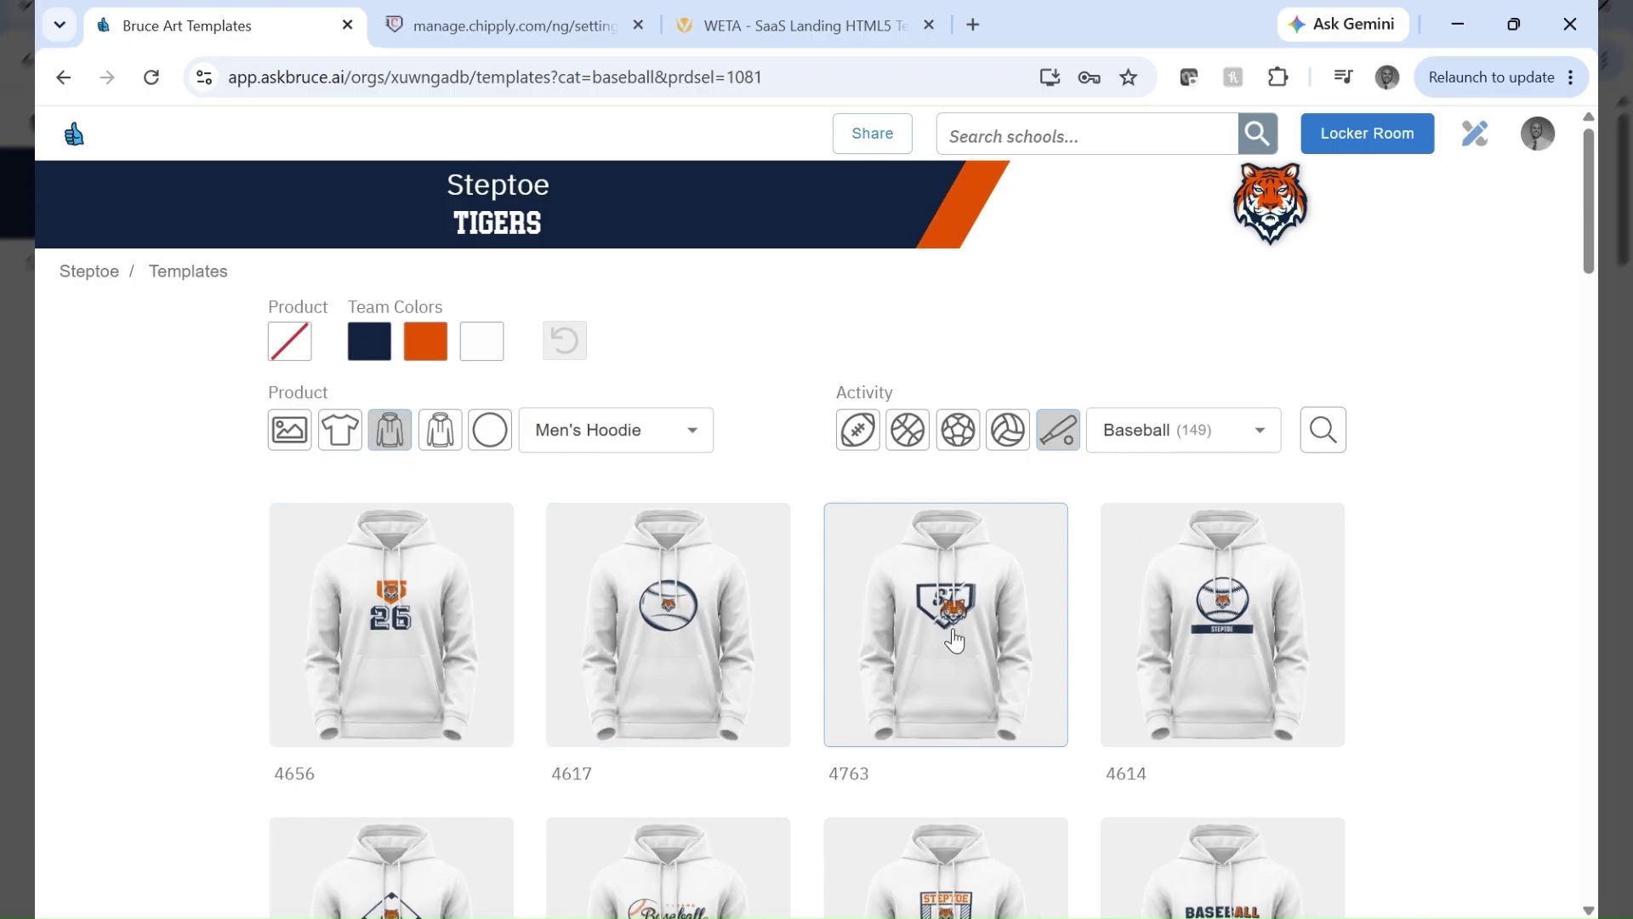
Look through the list of product types available for previewing the templates, keeping Men's Hoodie selected.
{"action": "left_click", "coordinate": [703, 431]}
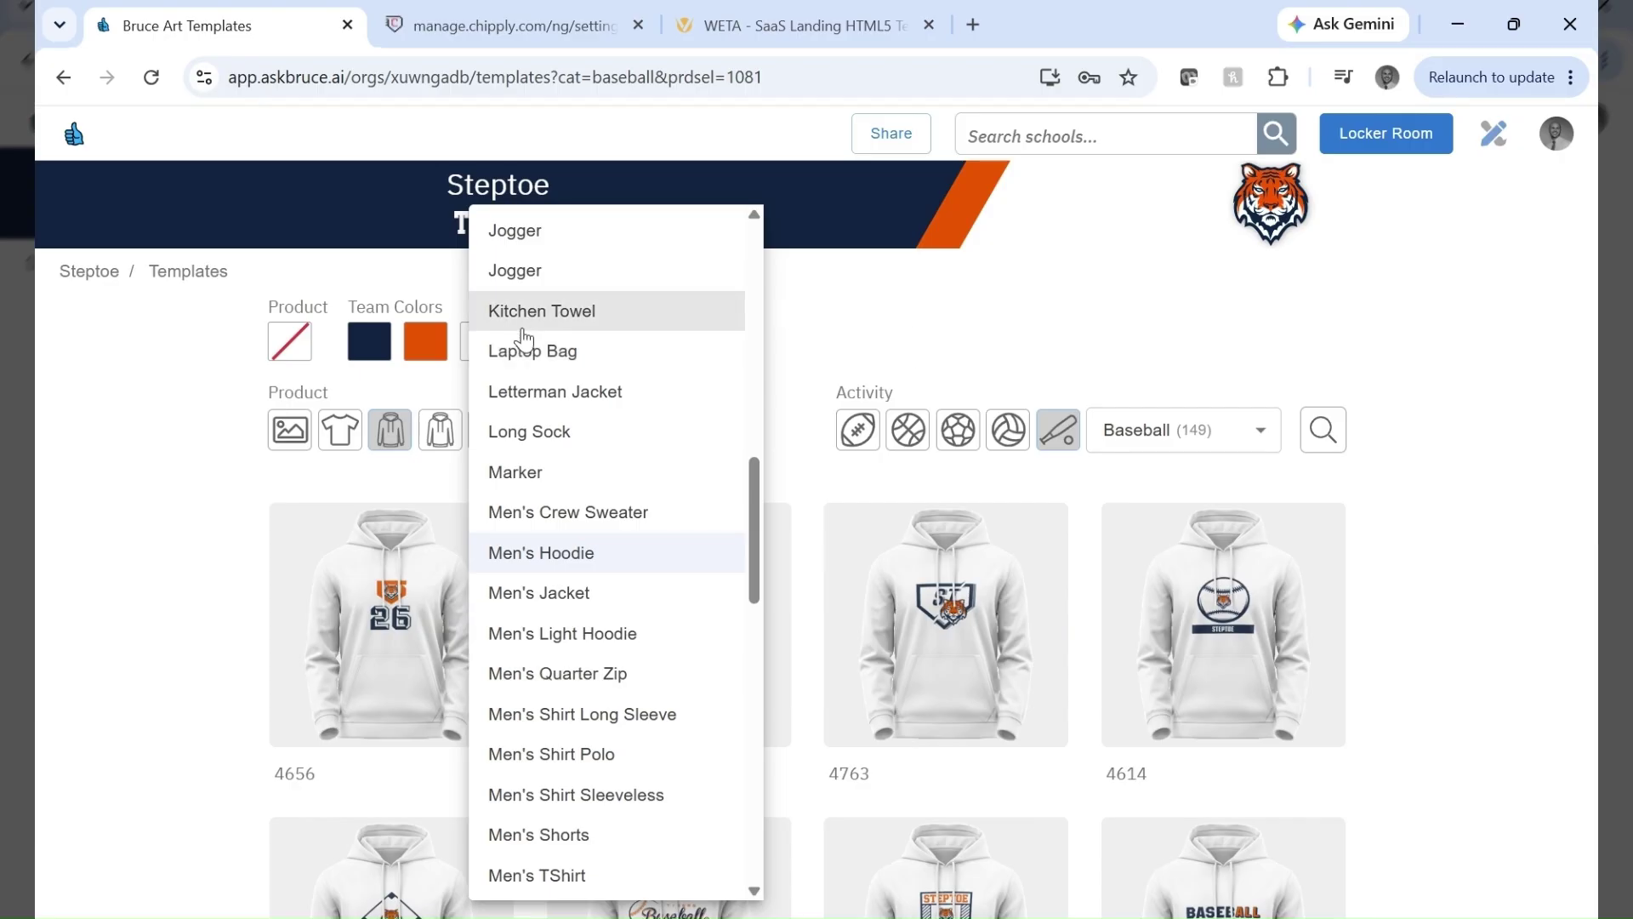
{"action": "scroll", "coordinate": [604, 483], "scroll_direction": "down", "scroll_amount": 3}
{"action": "scroll", "coordinate": [604, 484], "scroll_direction": "down", "scroll_amount": 6}
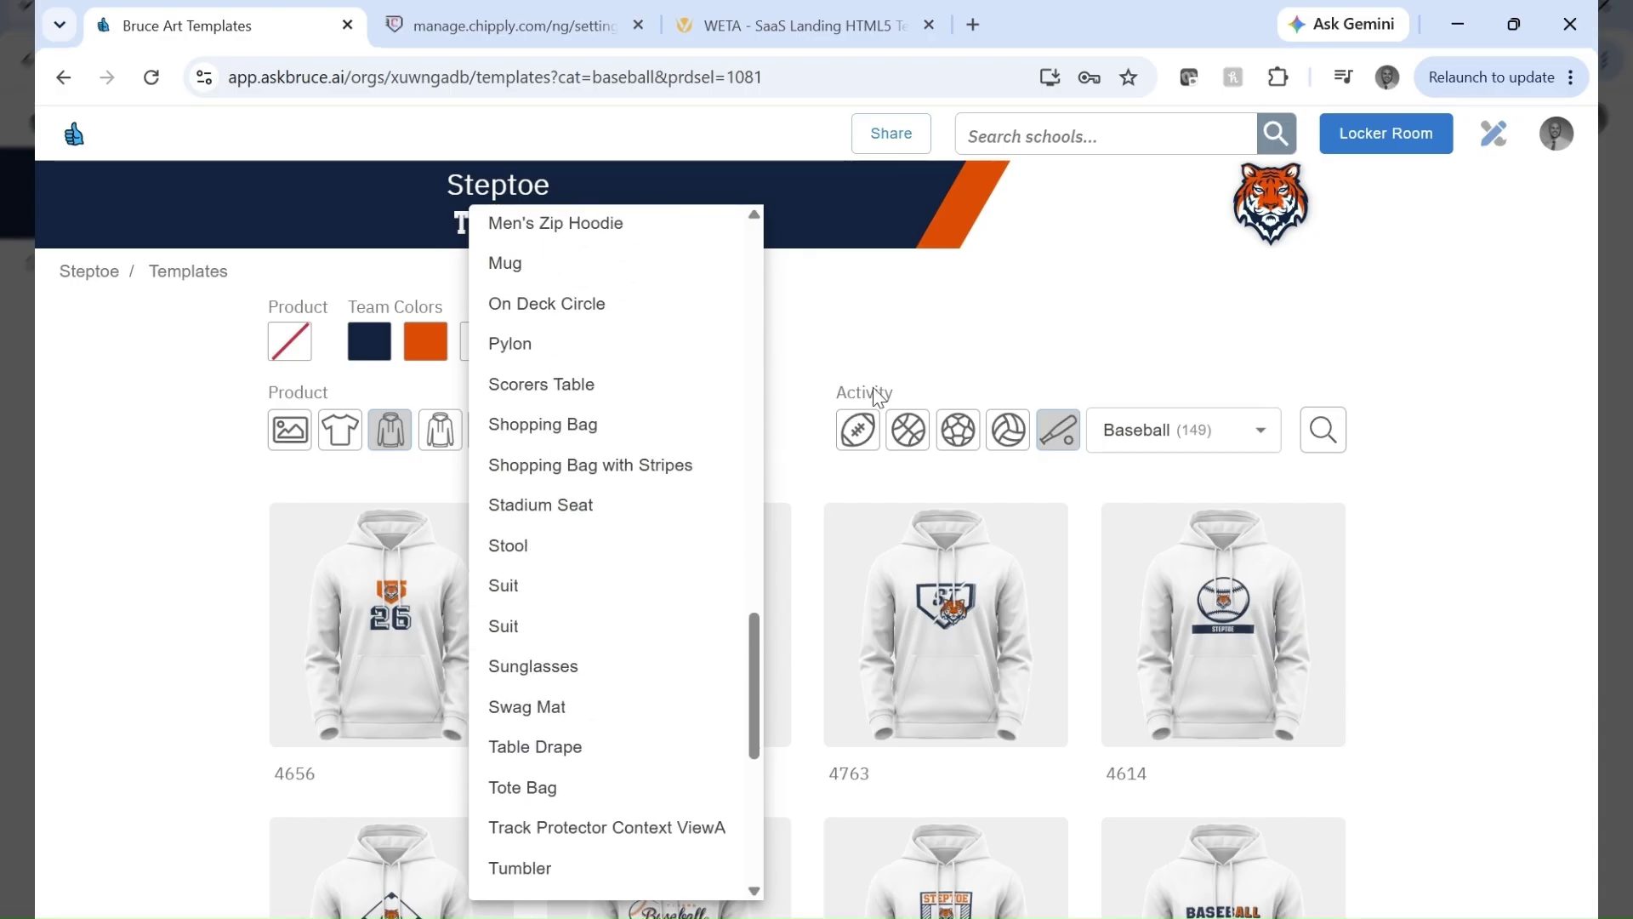
{"action": "left_click", "coordinate": [933, 330]}
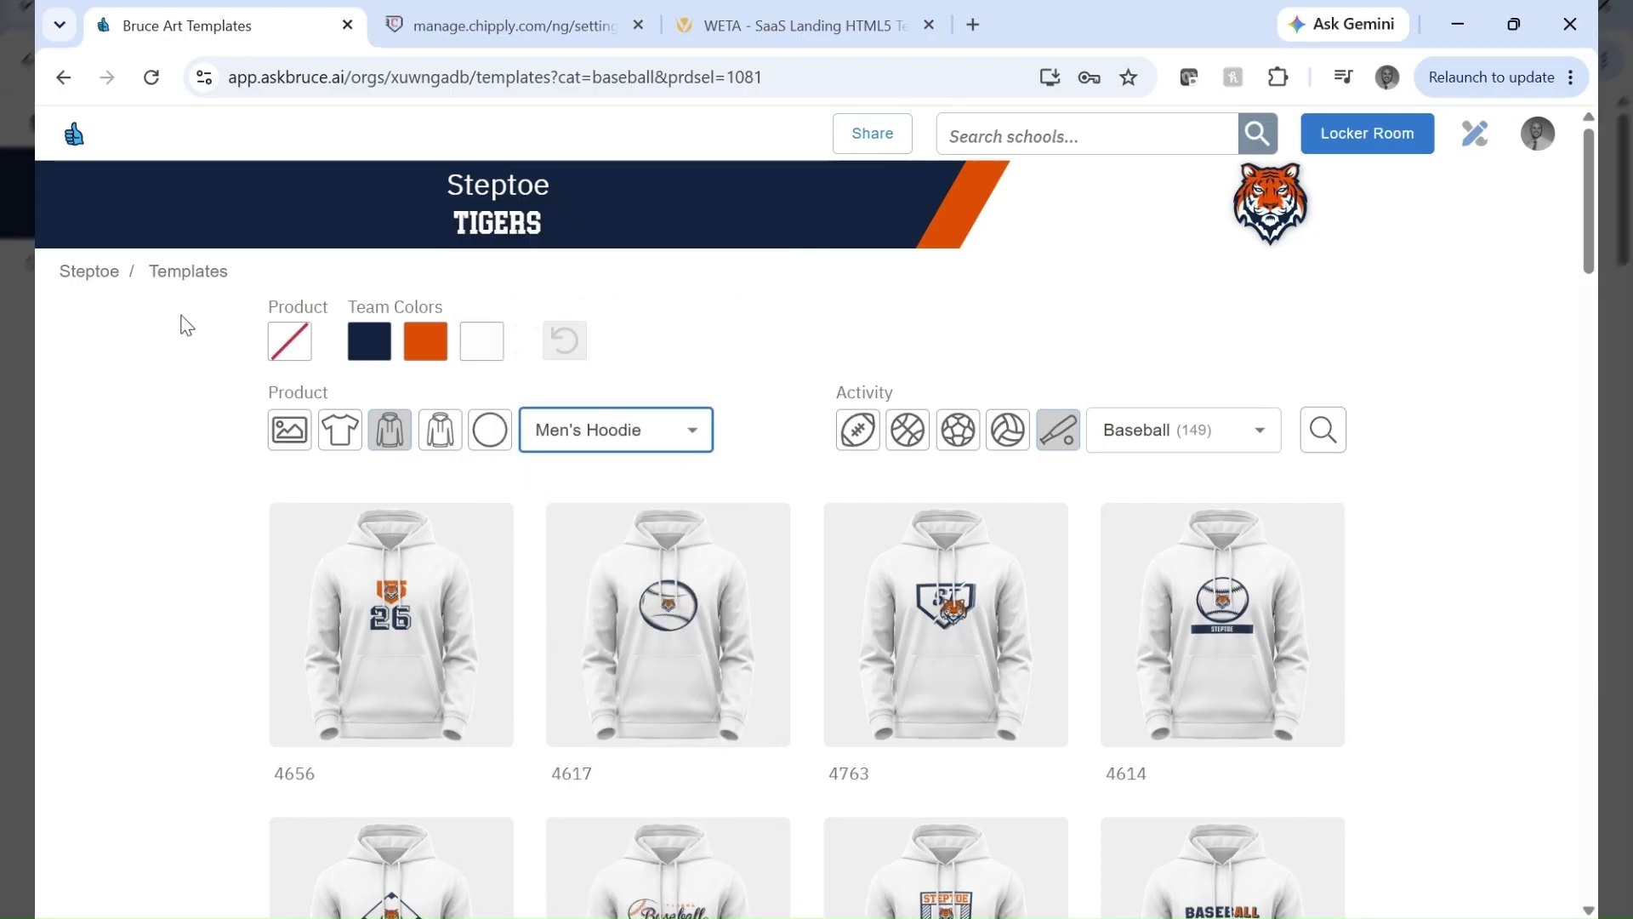
Set the hoodie product color to medium gray and open template 4763, the home plate design, to view its hoodie preview.
{"action": "left_click", "coordinate": [289, 340]}
{"action": "left_click", "coordinate": [382, 565]}
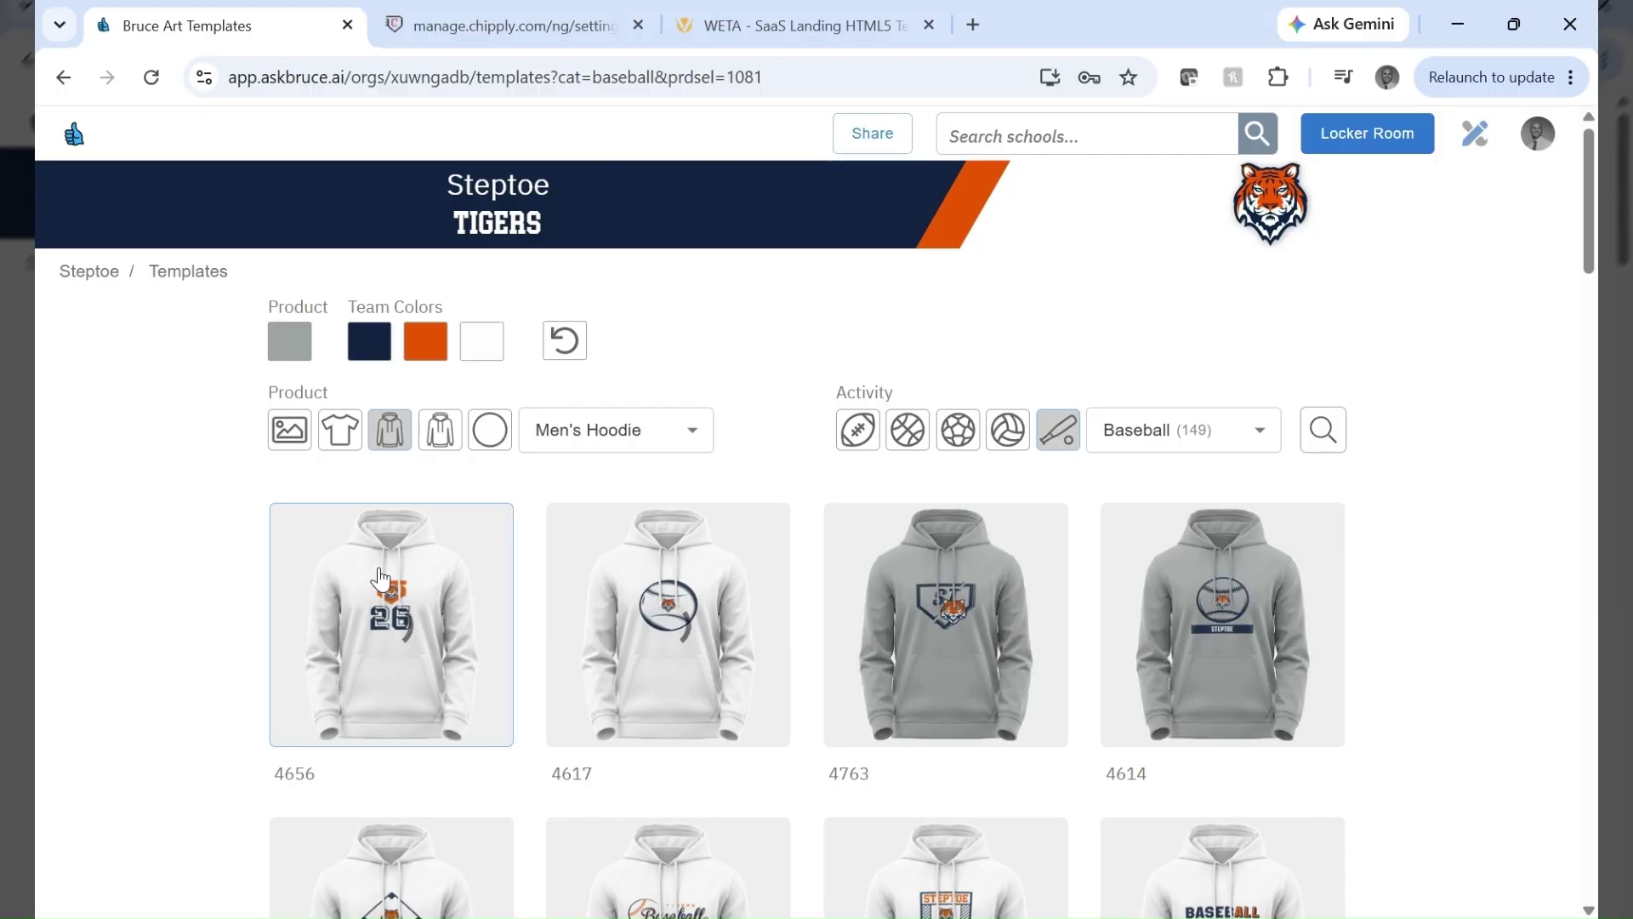
{"action": "left_click", "coordinate": [950, 621]}
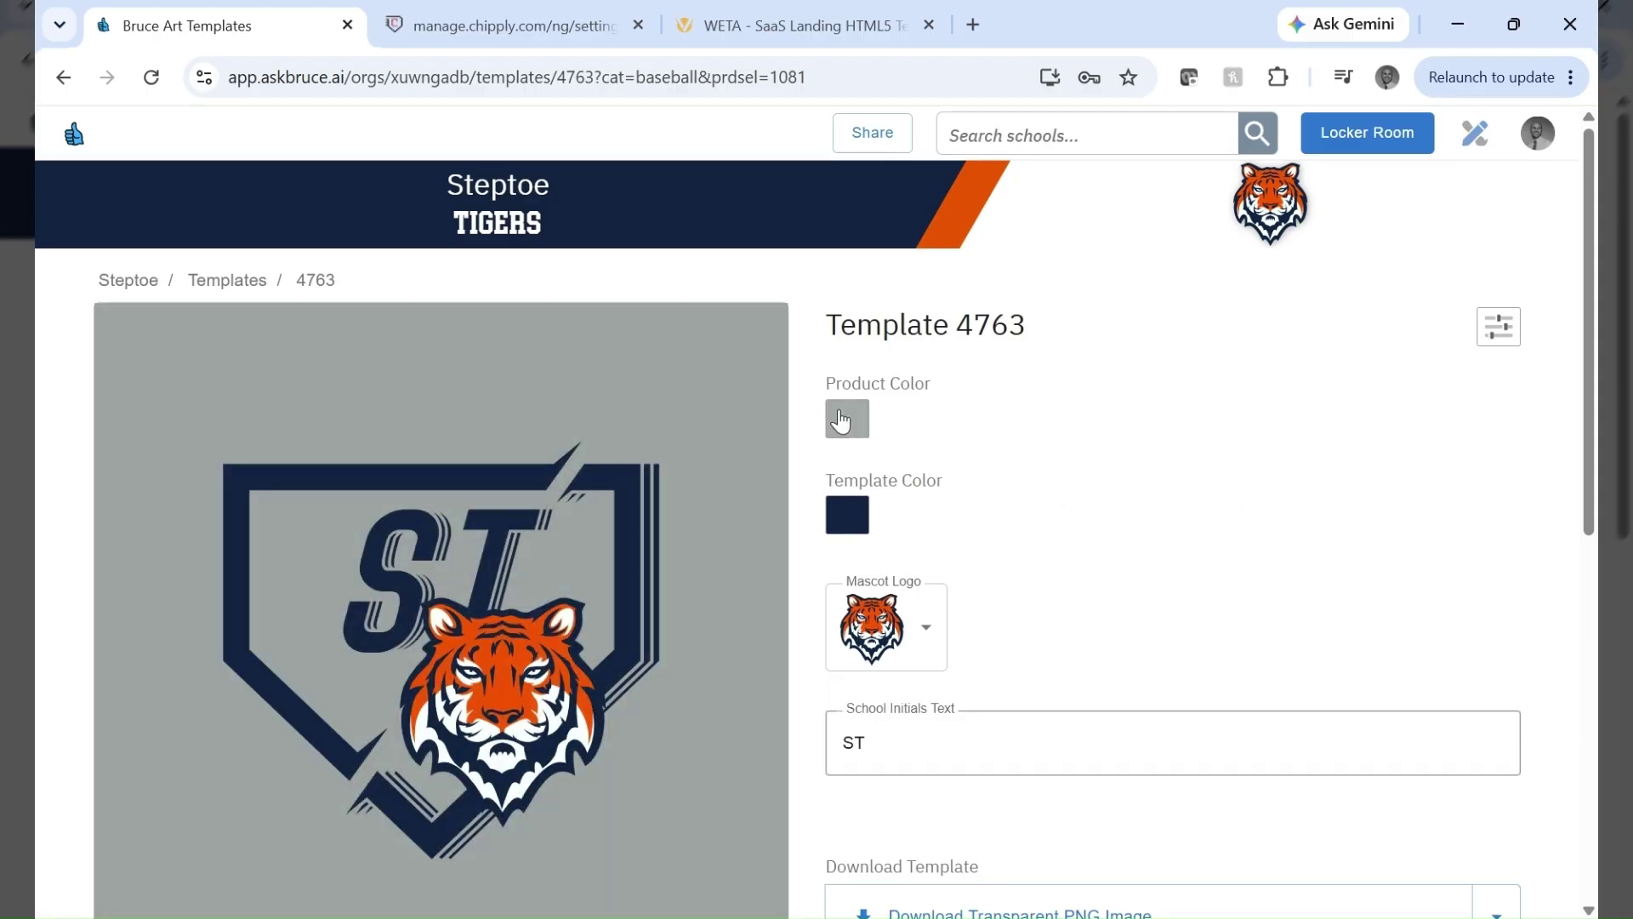
{"action": "scroll", "coordinate": [1056, 512], "scroll_direction": "down", "scroll_amount": 1}
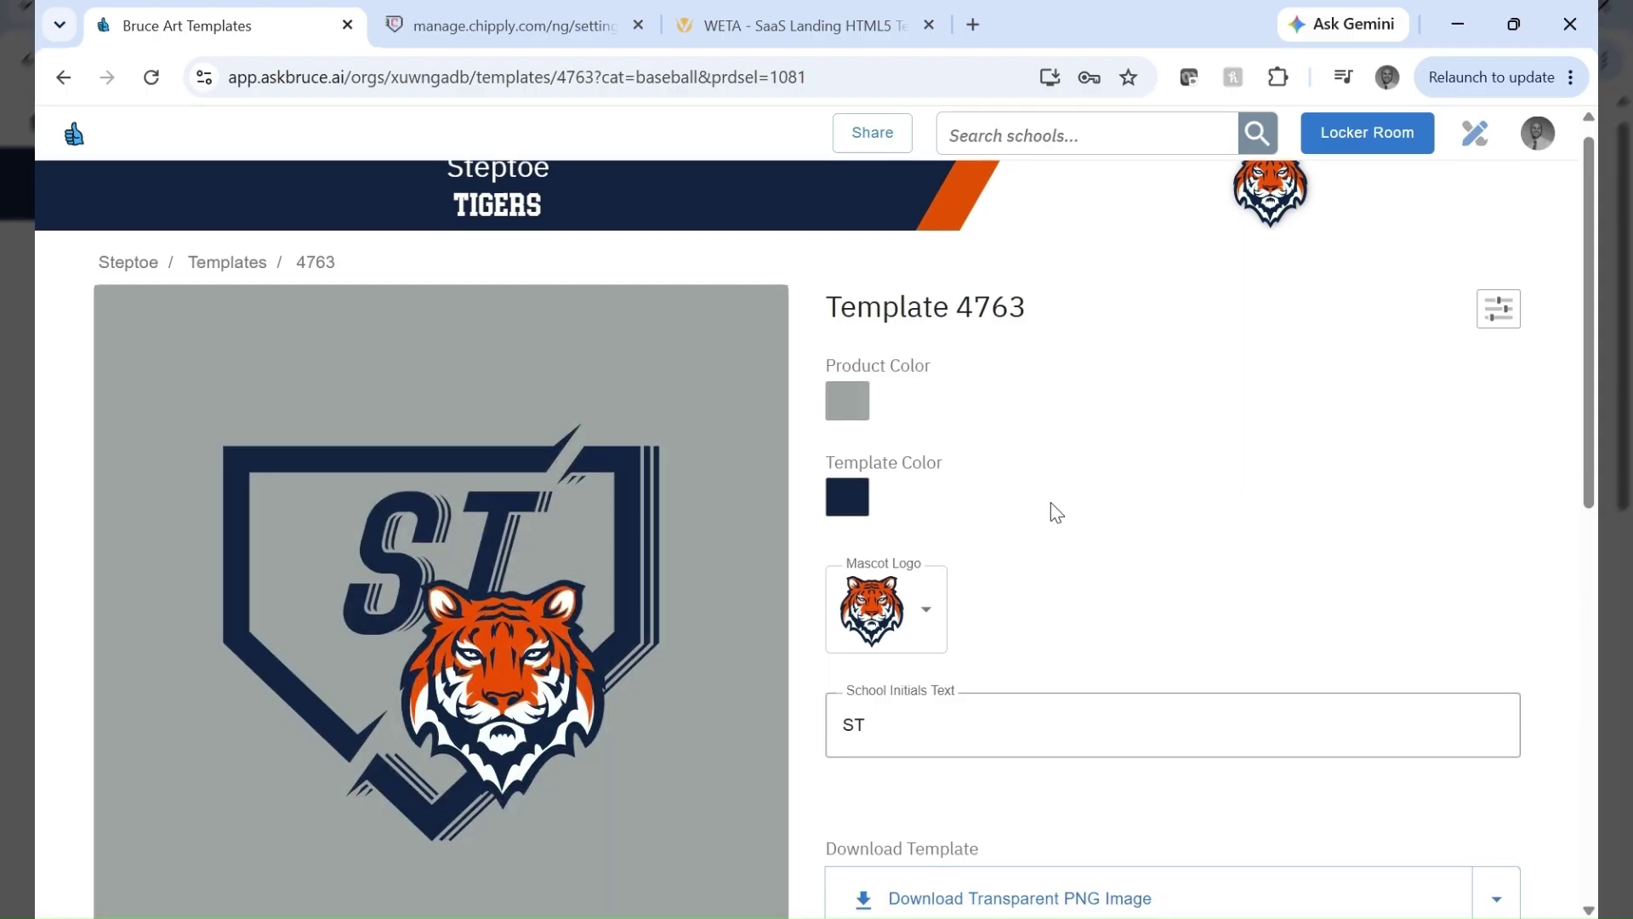
{"action": "scroll", "coordinate": [1056, 511], "scroll_direction": "down", "scroll_amount": 8}
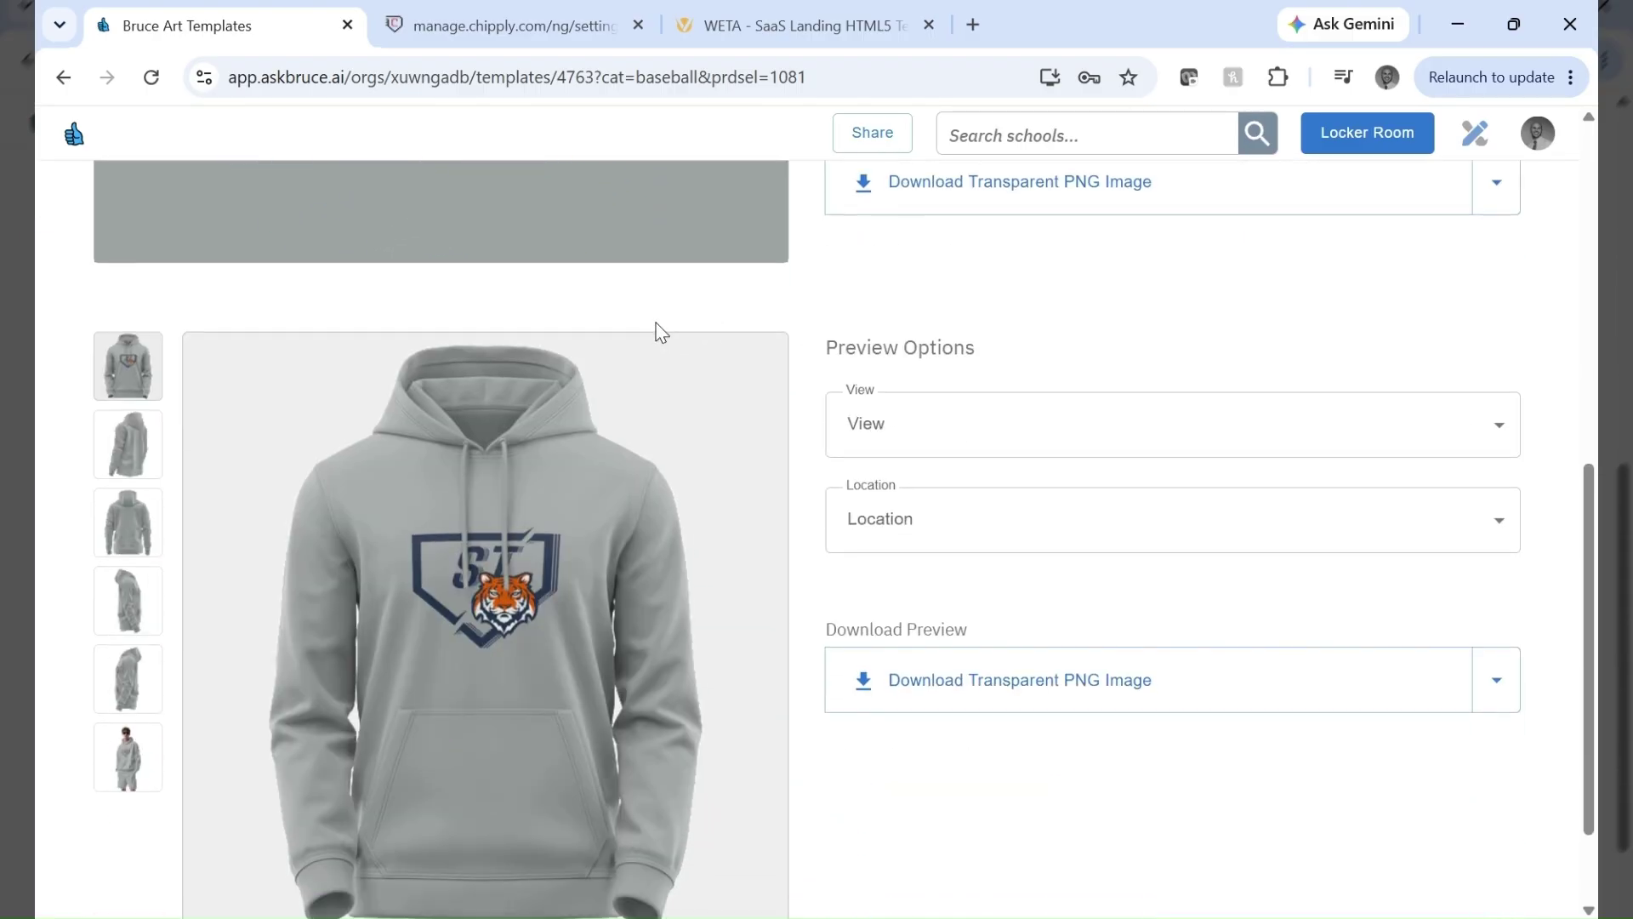
Set the hoodie preview's design location to L-Chest and look through the download format options for the preview.
{"action": "scroll", "coordinate": [660, 331], "scroll_direction": "down", "scroll_amount": 1}
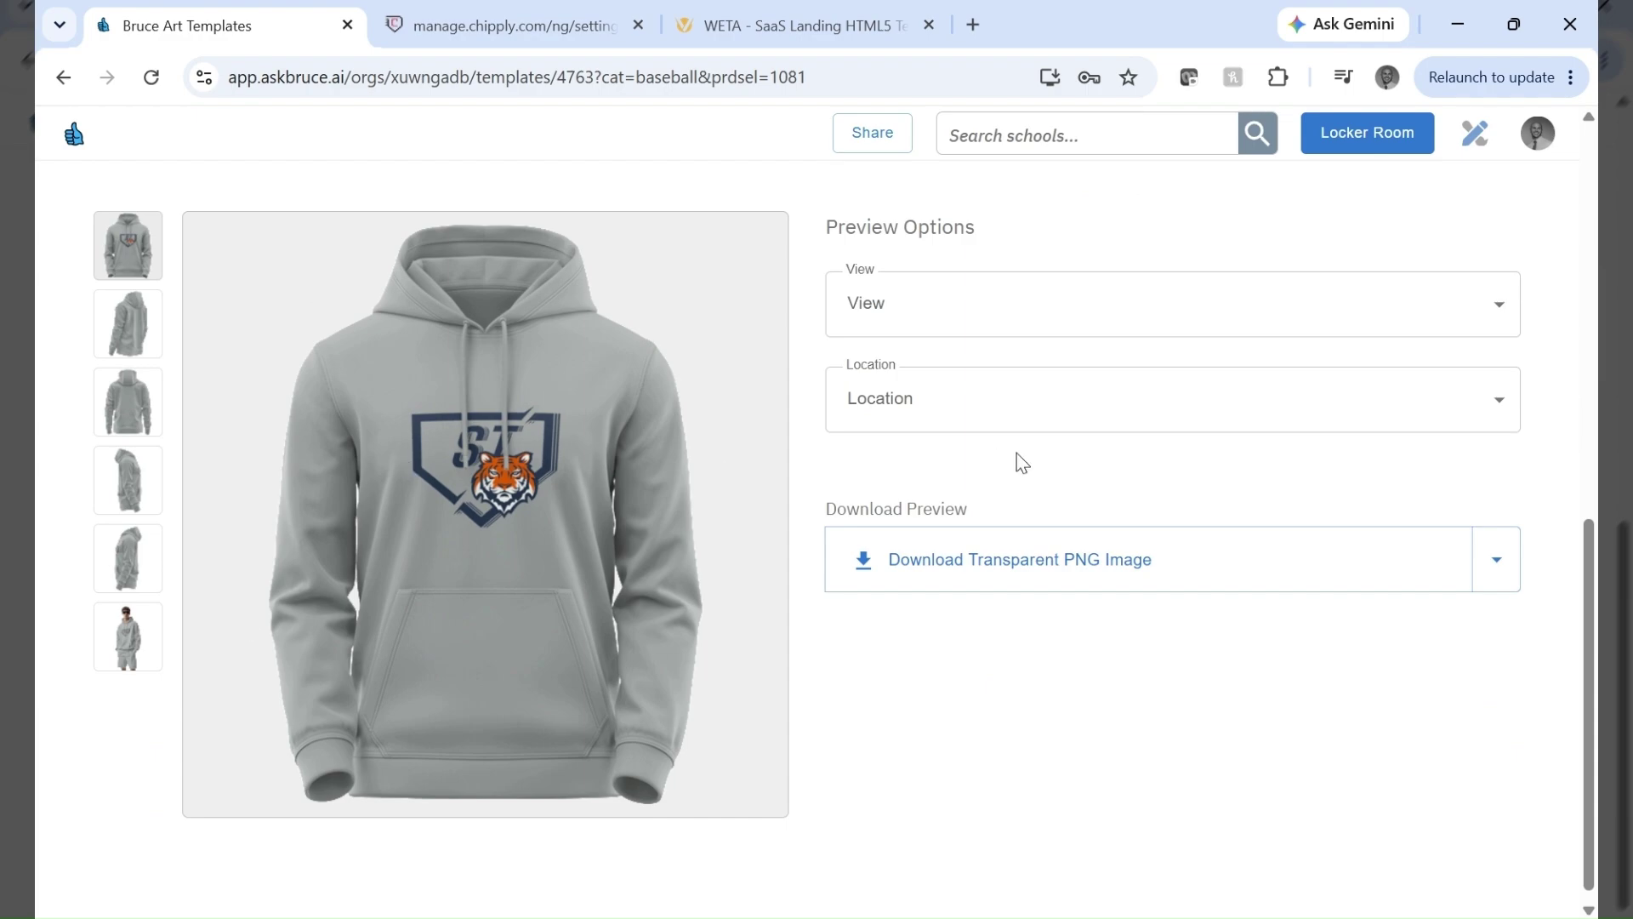
{"action": "left_click", "coordinate": [1222, 416]}
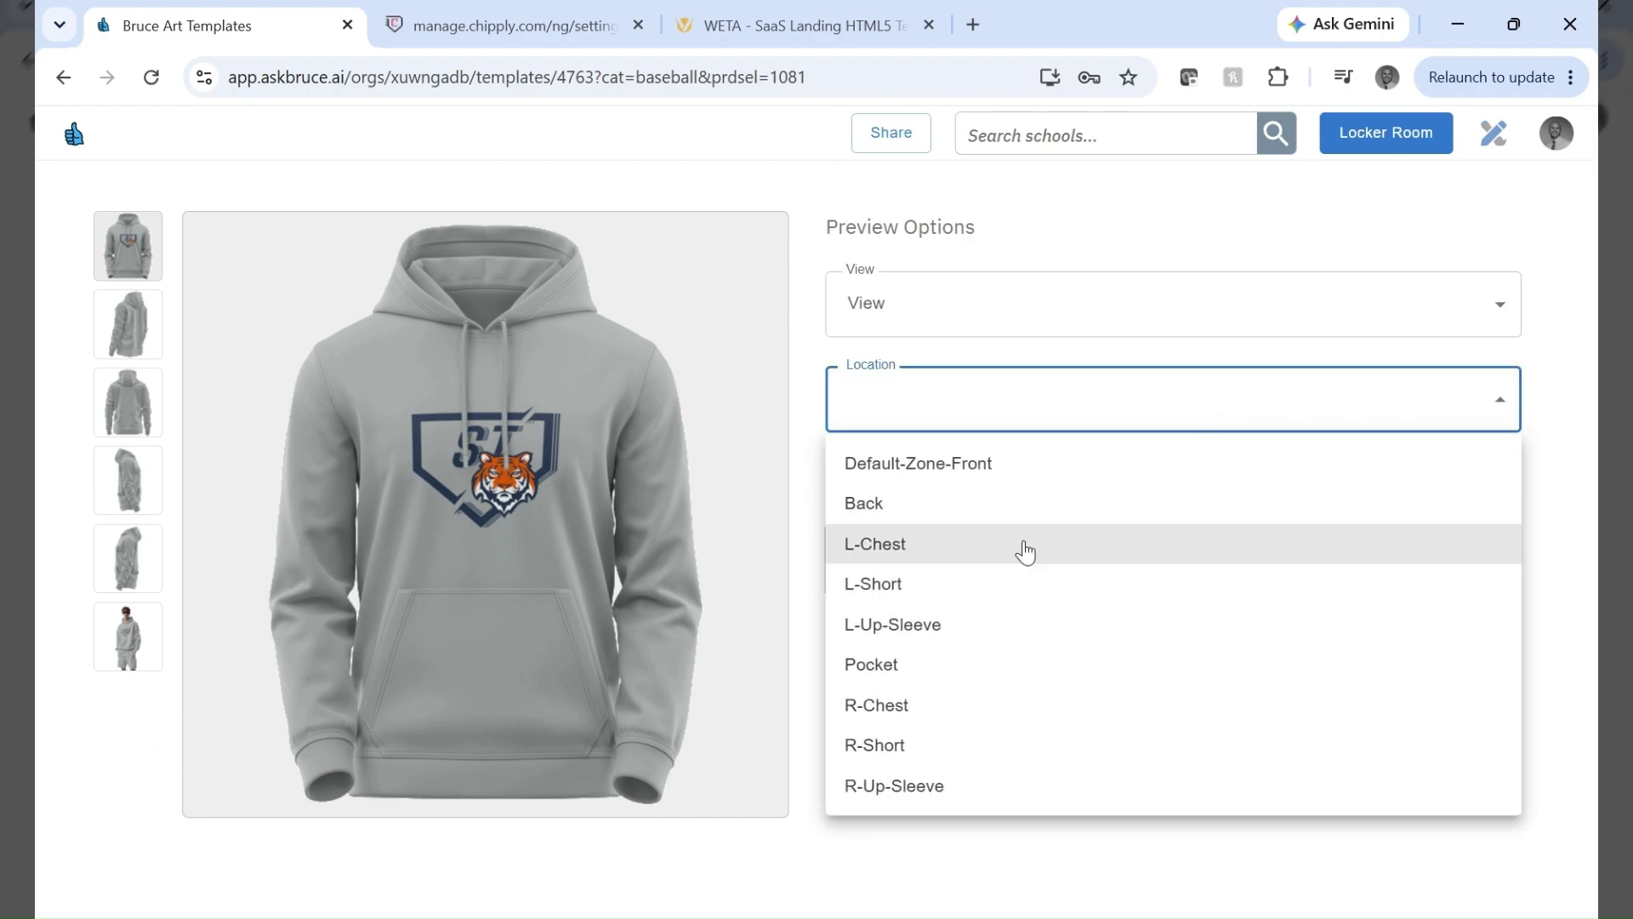
{"action": "left_click", "coordinate": [878, 546]}
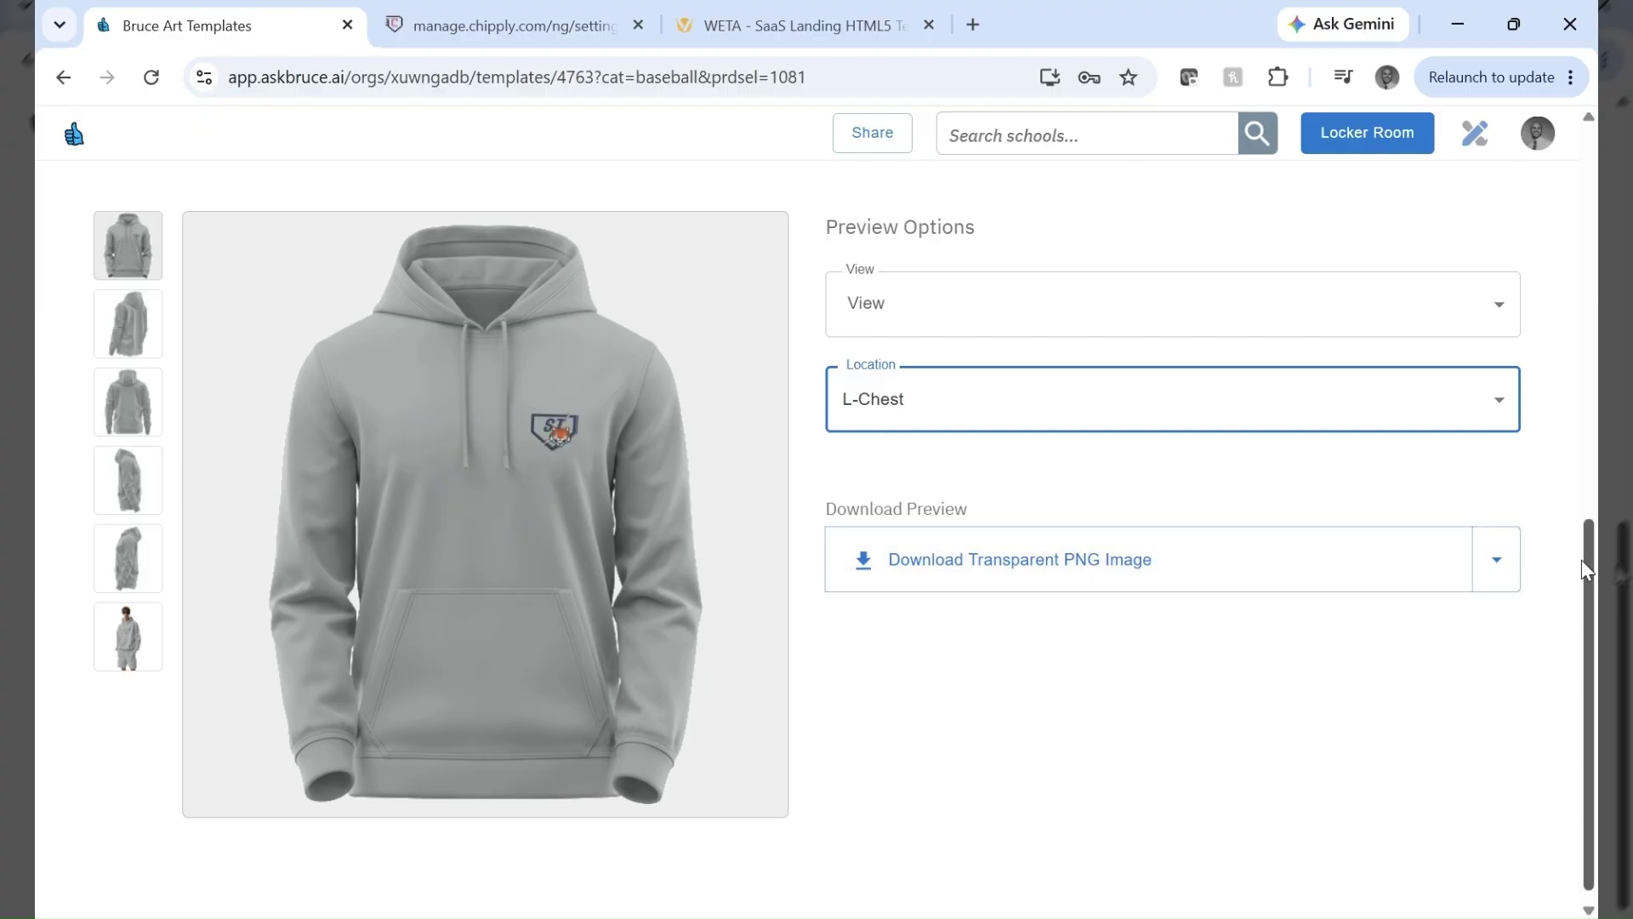
{"action": "left_click", "coordinate": [1497, 572]}
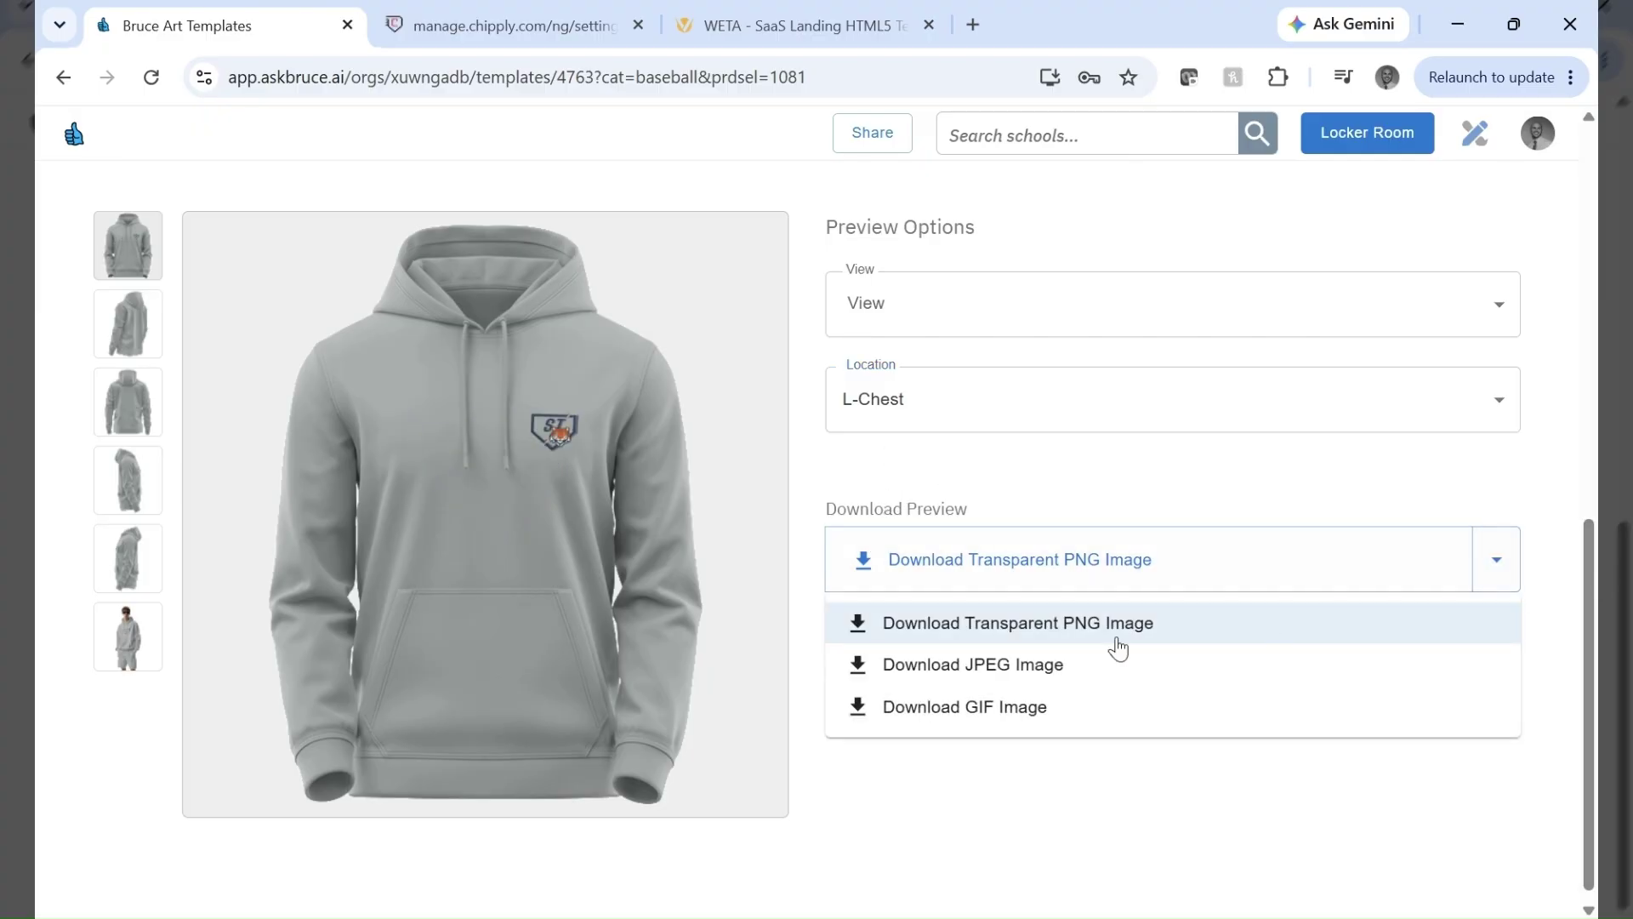
{"action": "left_click", "coordinate": [1012, 821]}
Return to the full template list and add the tigers-logo-black (2) graphic from the Bruce Graphics Library to the custom team.
{"action": "scroll", "coordinate": [1103, 774], "scroll_direction": "up", "scroll_amount": 3}
{"action": "scroll", "coordinate": [1103, 775], "scroll_direction": "up", "scroll_amount": 5}
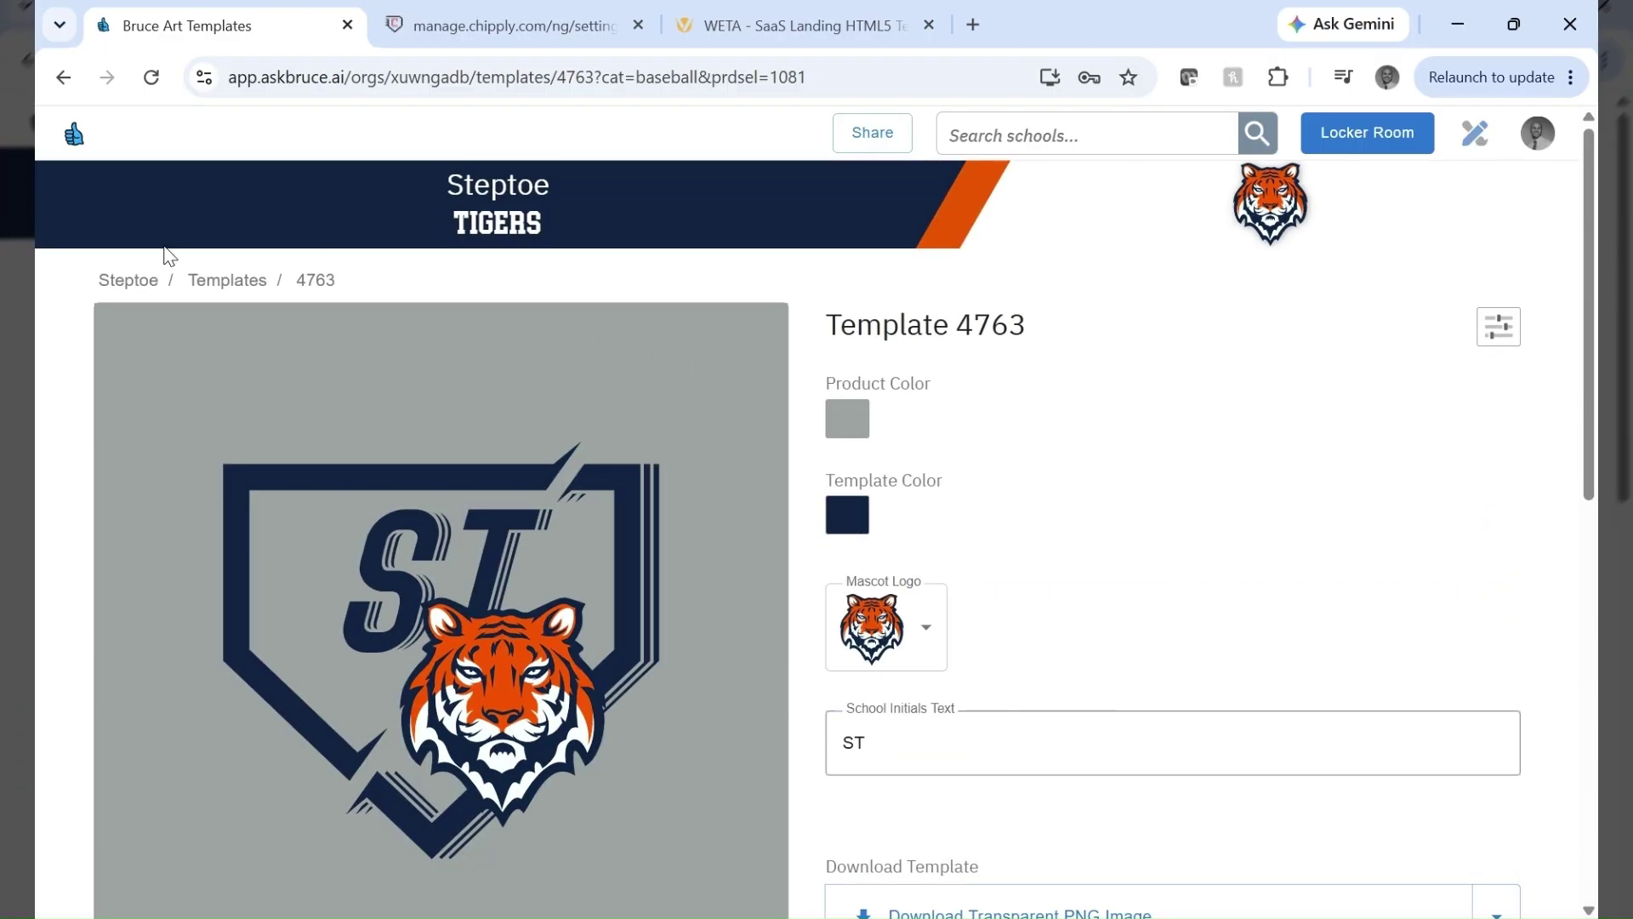
{"action": "left_click", "coordinate": [222, 288]}
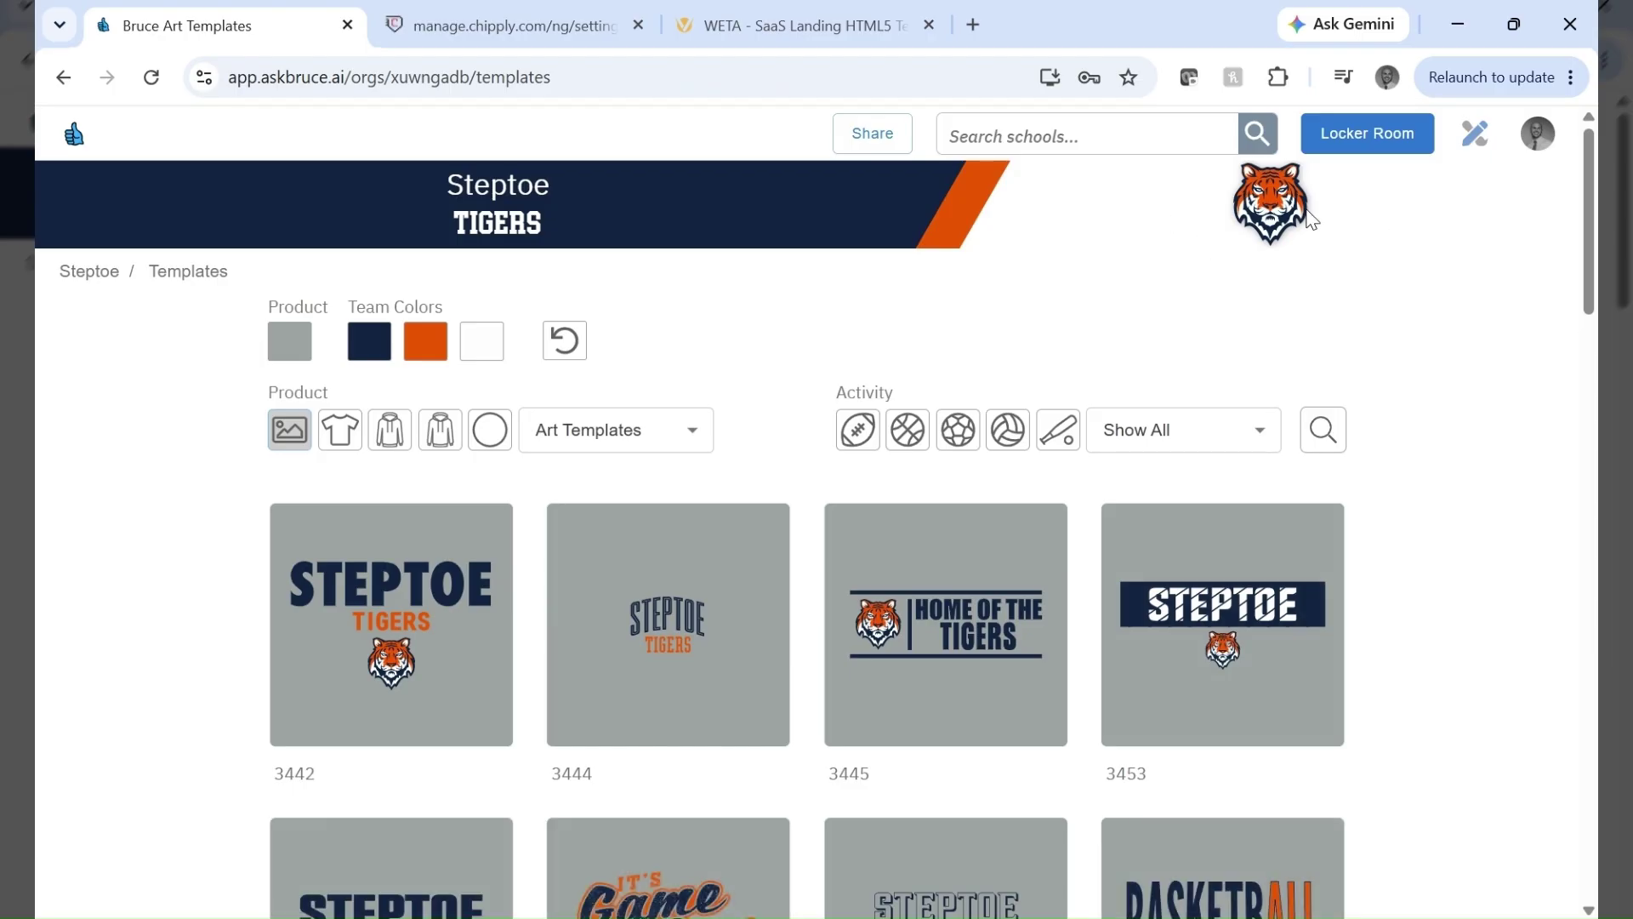
{"action": "left_click", "coordinate": [1362, 144]}
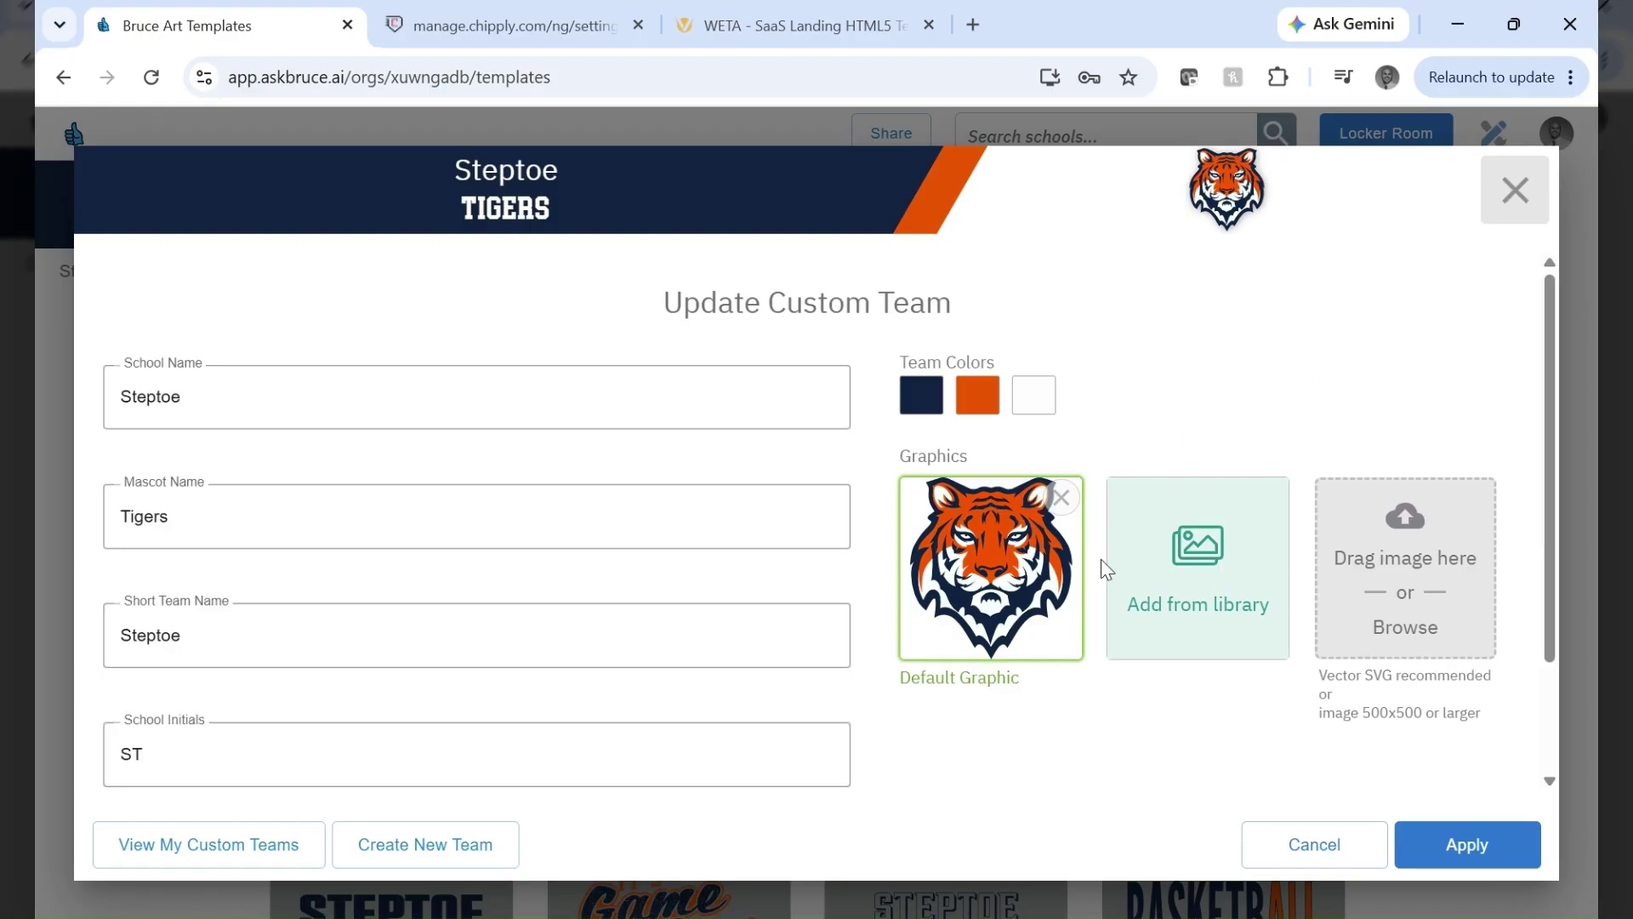
{"action": "left_click", "coordinate": [1178, 568]}
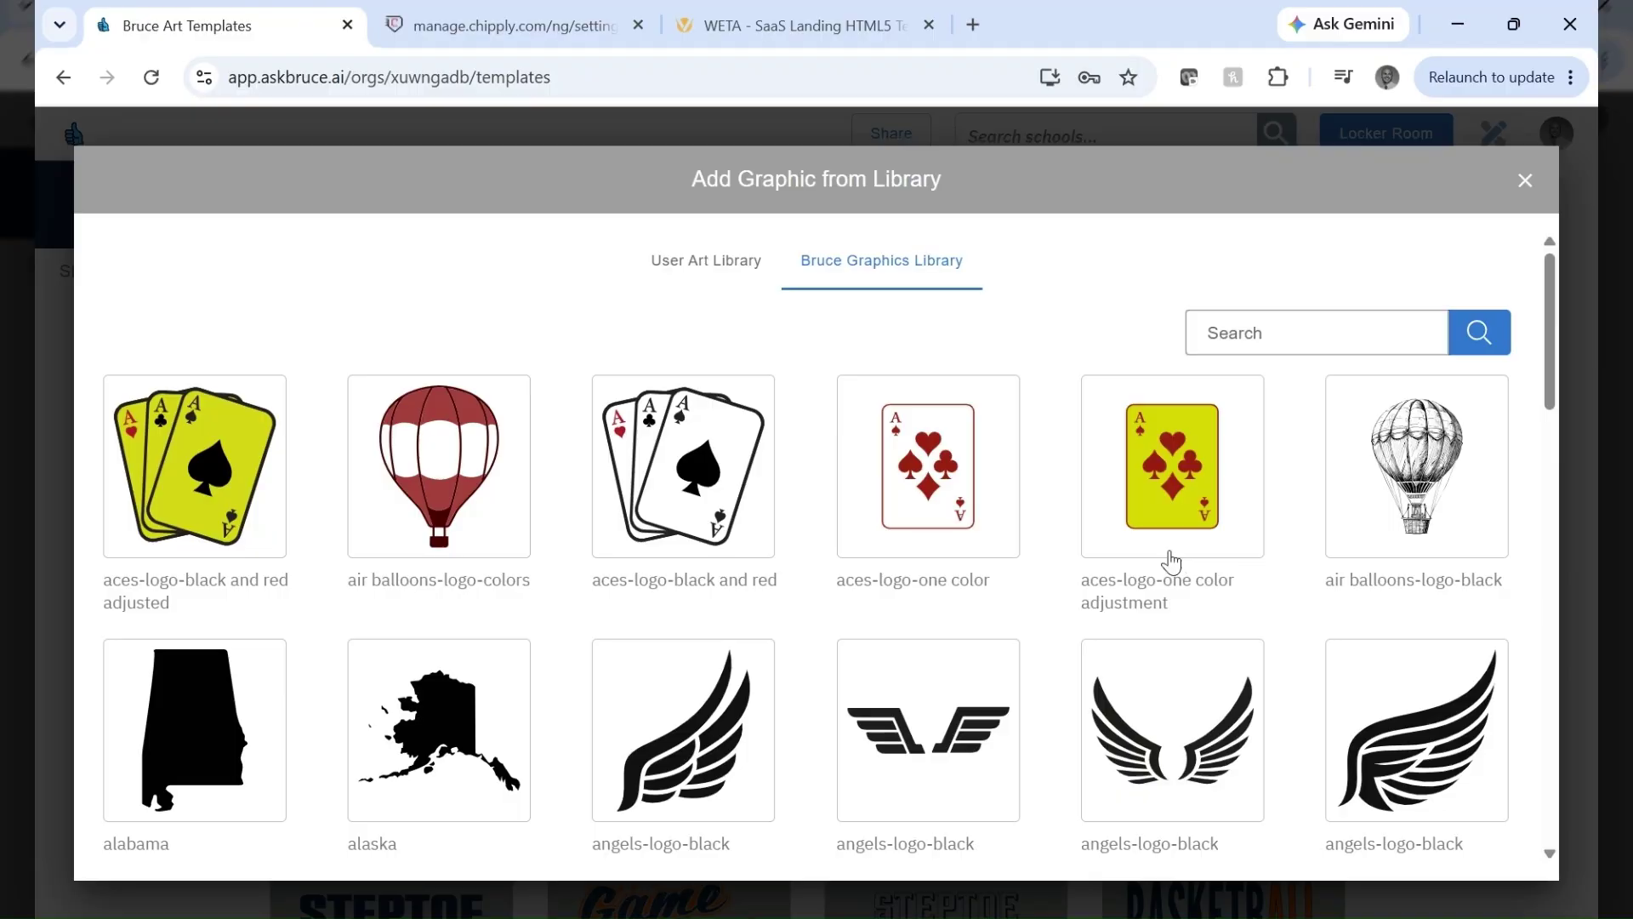
{"action": "left_click", "coordinate": [1284, 340]}
{"action": "type", "text": "tiger"}
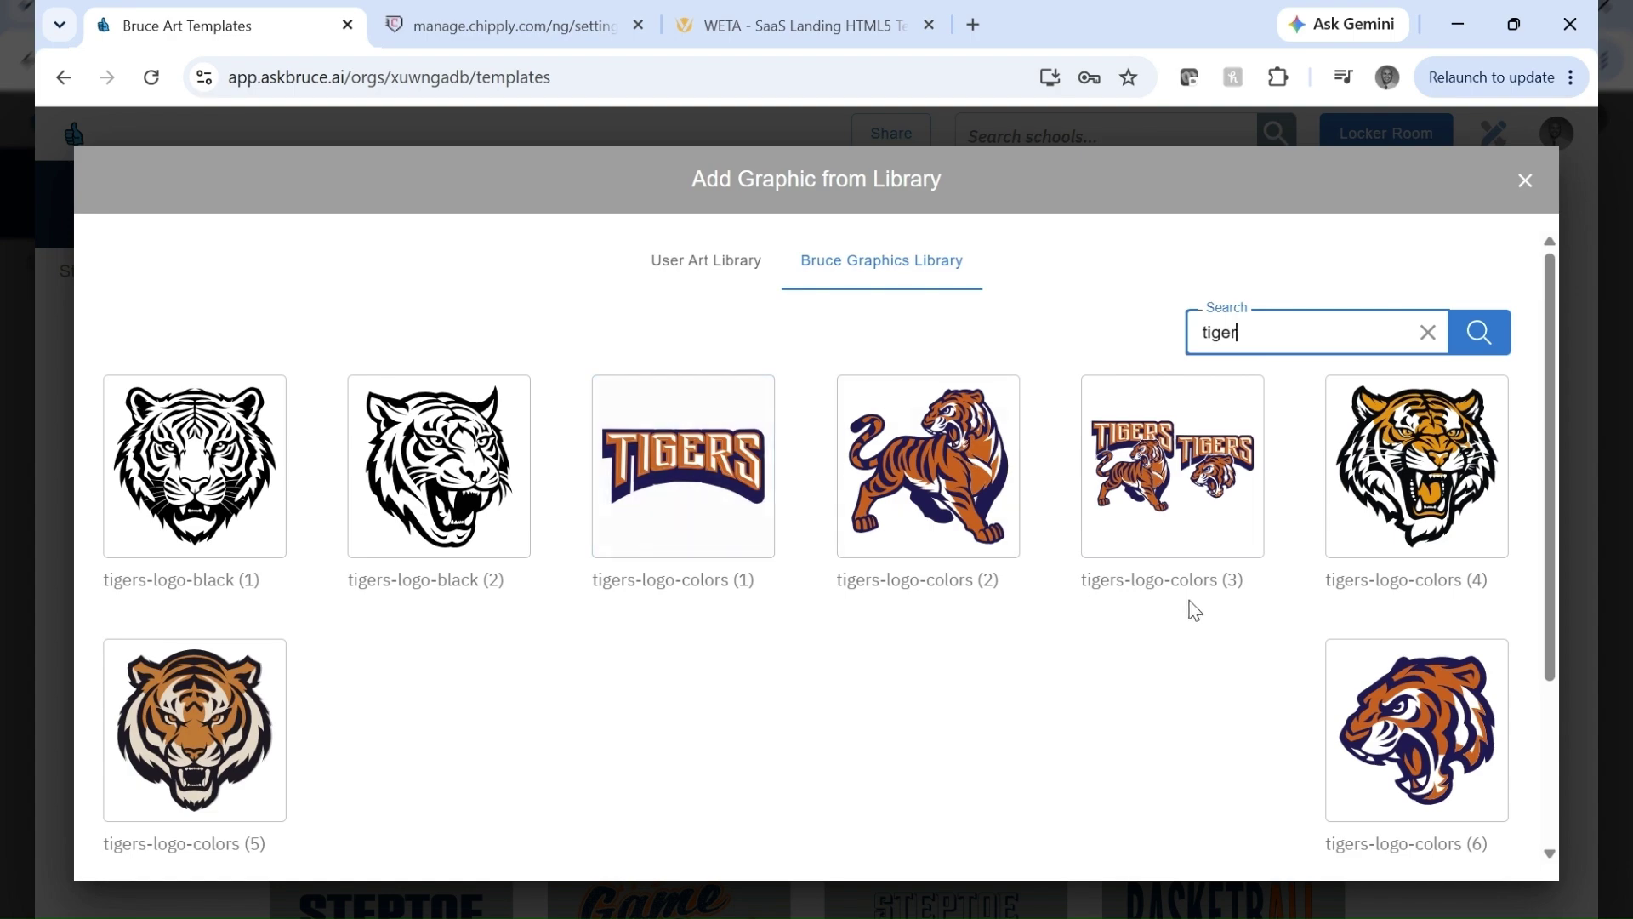
{"action": "left_click", "coordinate": [425, 474]}
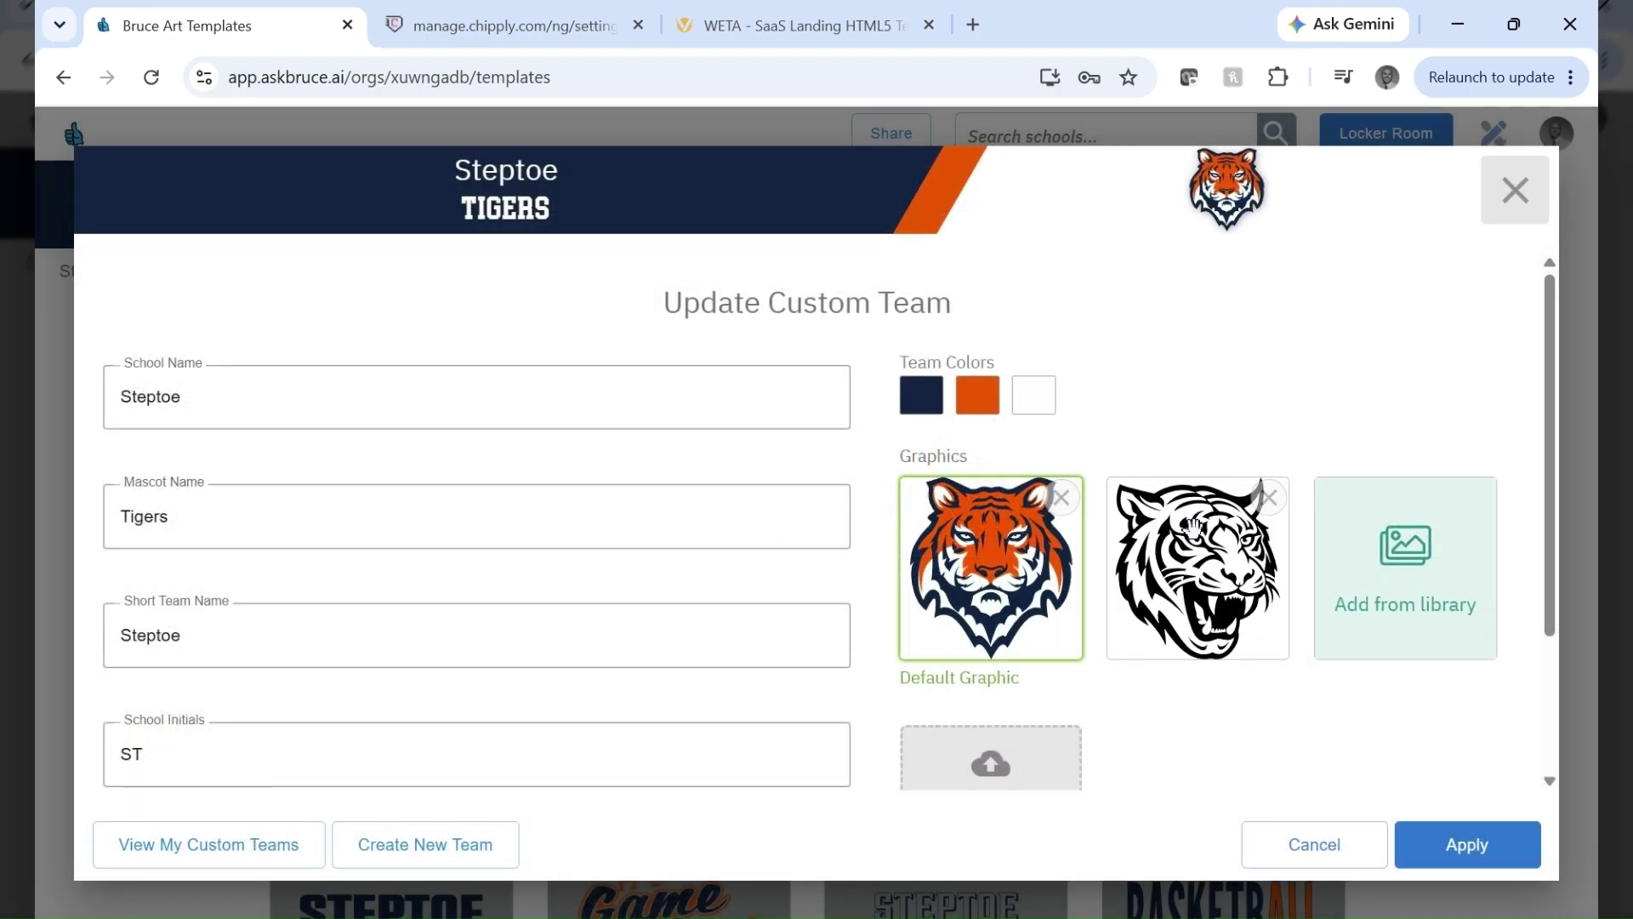
{"action": "mouse_move", "coordinate": [1209, 559]}
{"action": "left_mouse_down"}
{"action": "mouse_move", "coordinate": [996, 562]}
{"action": "mouse_move", "coordinate": [1131, 542]}
{"action": "mouse_move", "coordinate": [1199, 562]}
{"action": "left_mouse_up"}
{"action": "left_click", "coordinate": [1467, 842]}
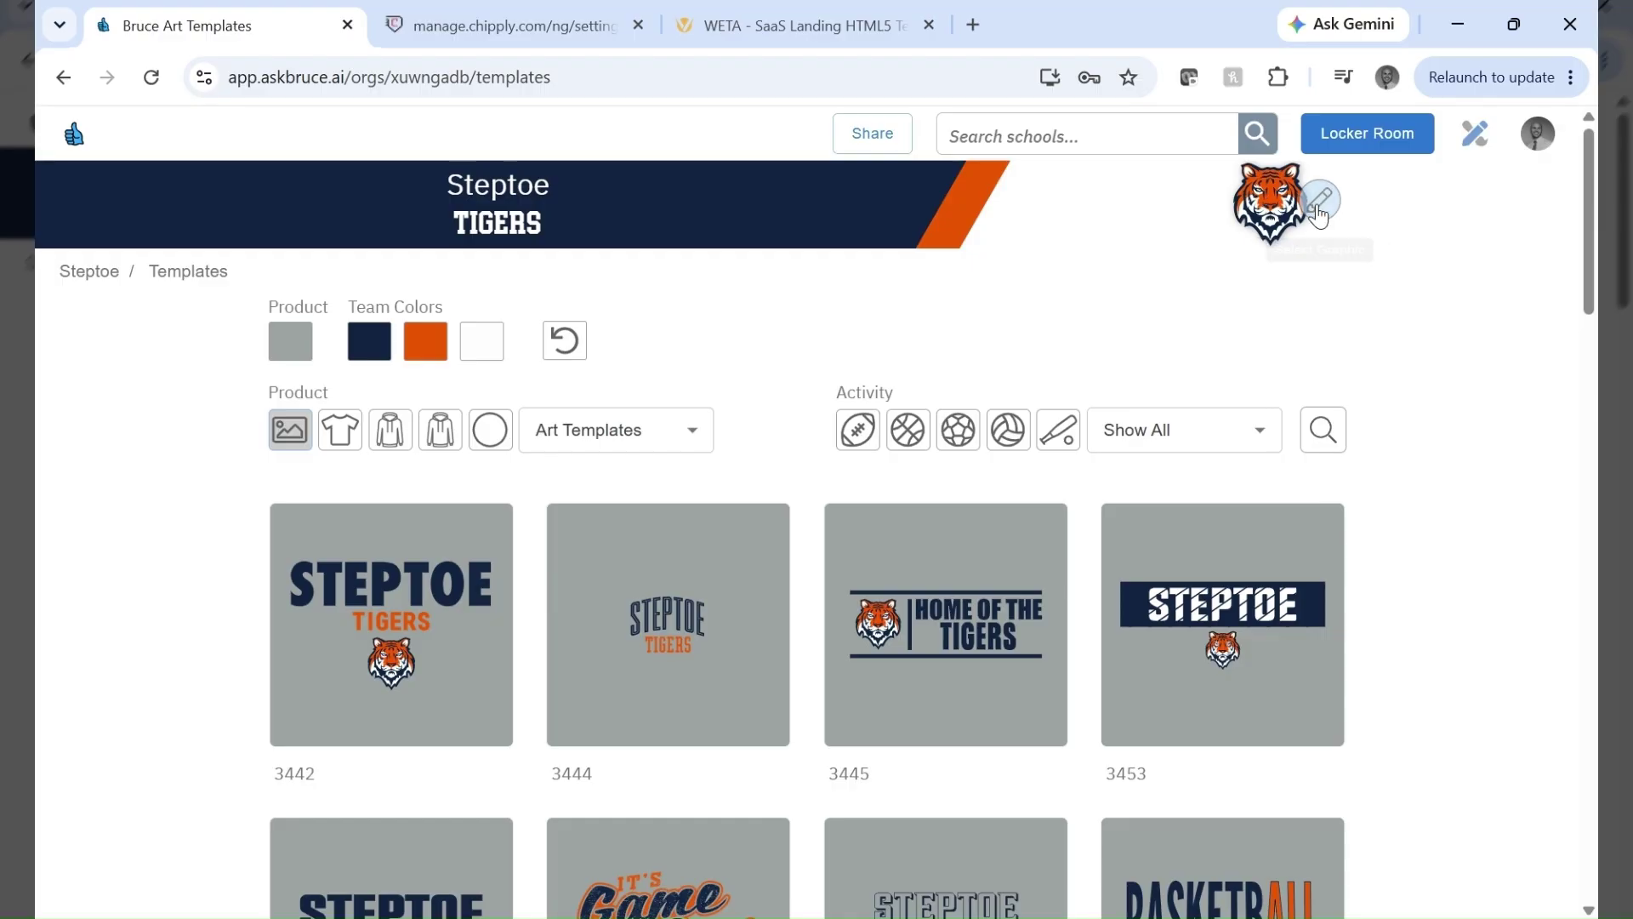
Display the black-and-white tiger graphic on all templates and browse the updated designs.
{"action": "left_click", "coordinate": [1319, 208]}
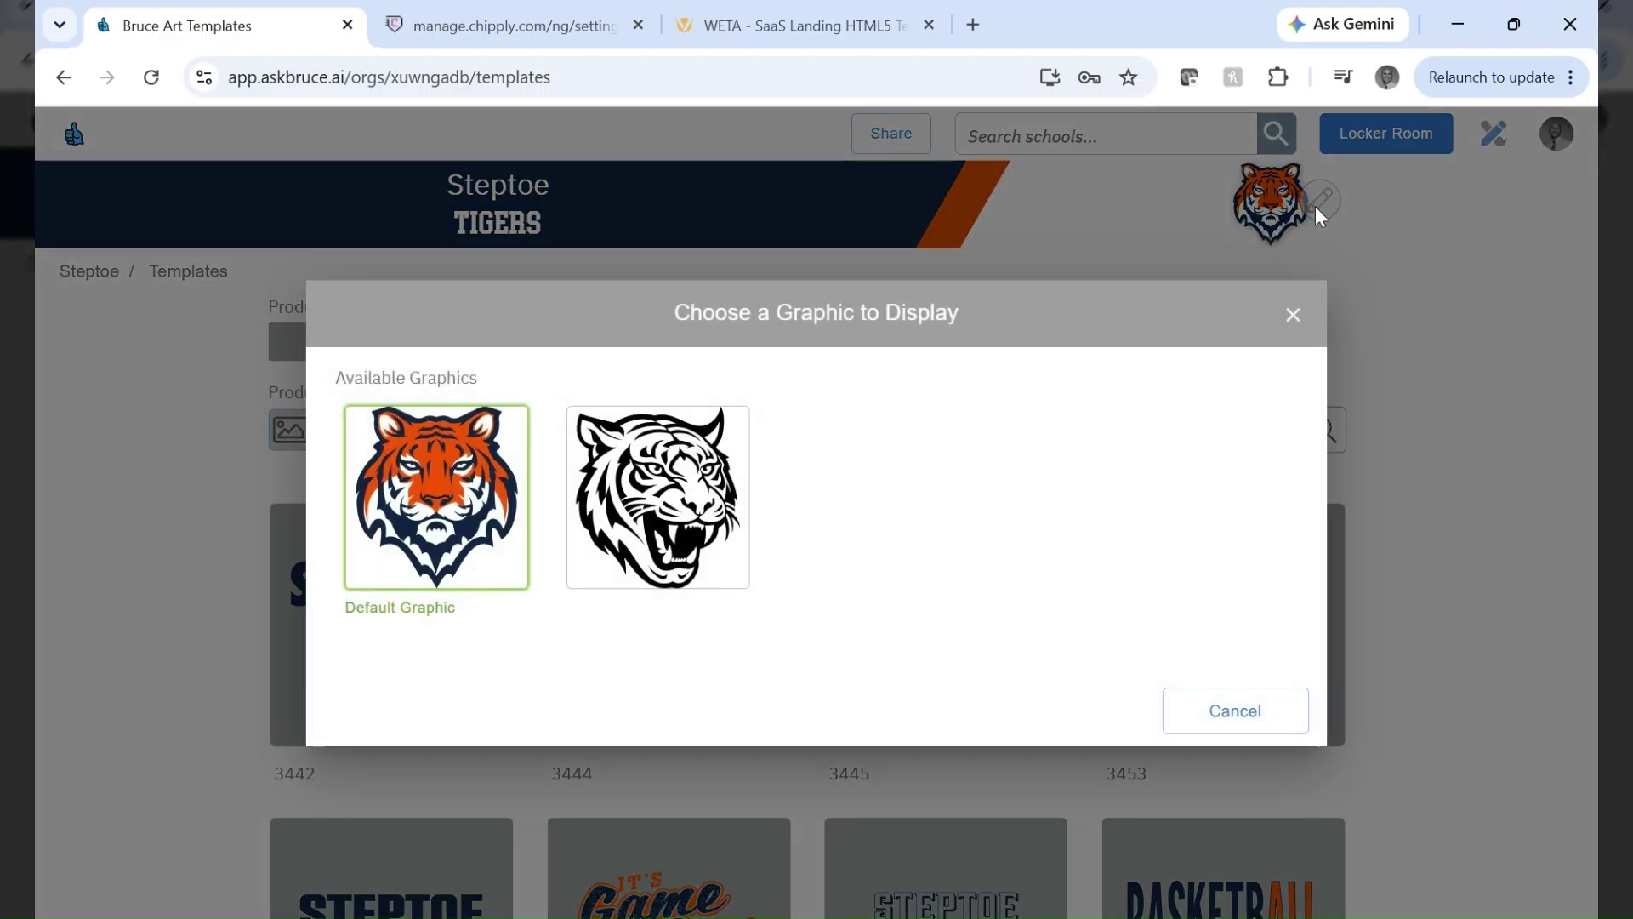
{"action": "left_click", "coordinate": [683, 502]}
{"action": "scroll", "coordinate": [1290, 532], "scroll_direction": "down", "scroll_amount": 3}
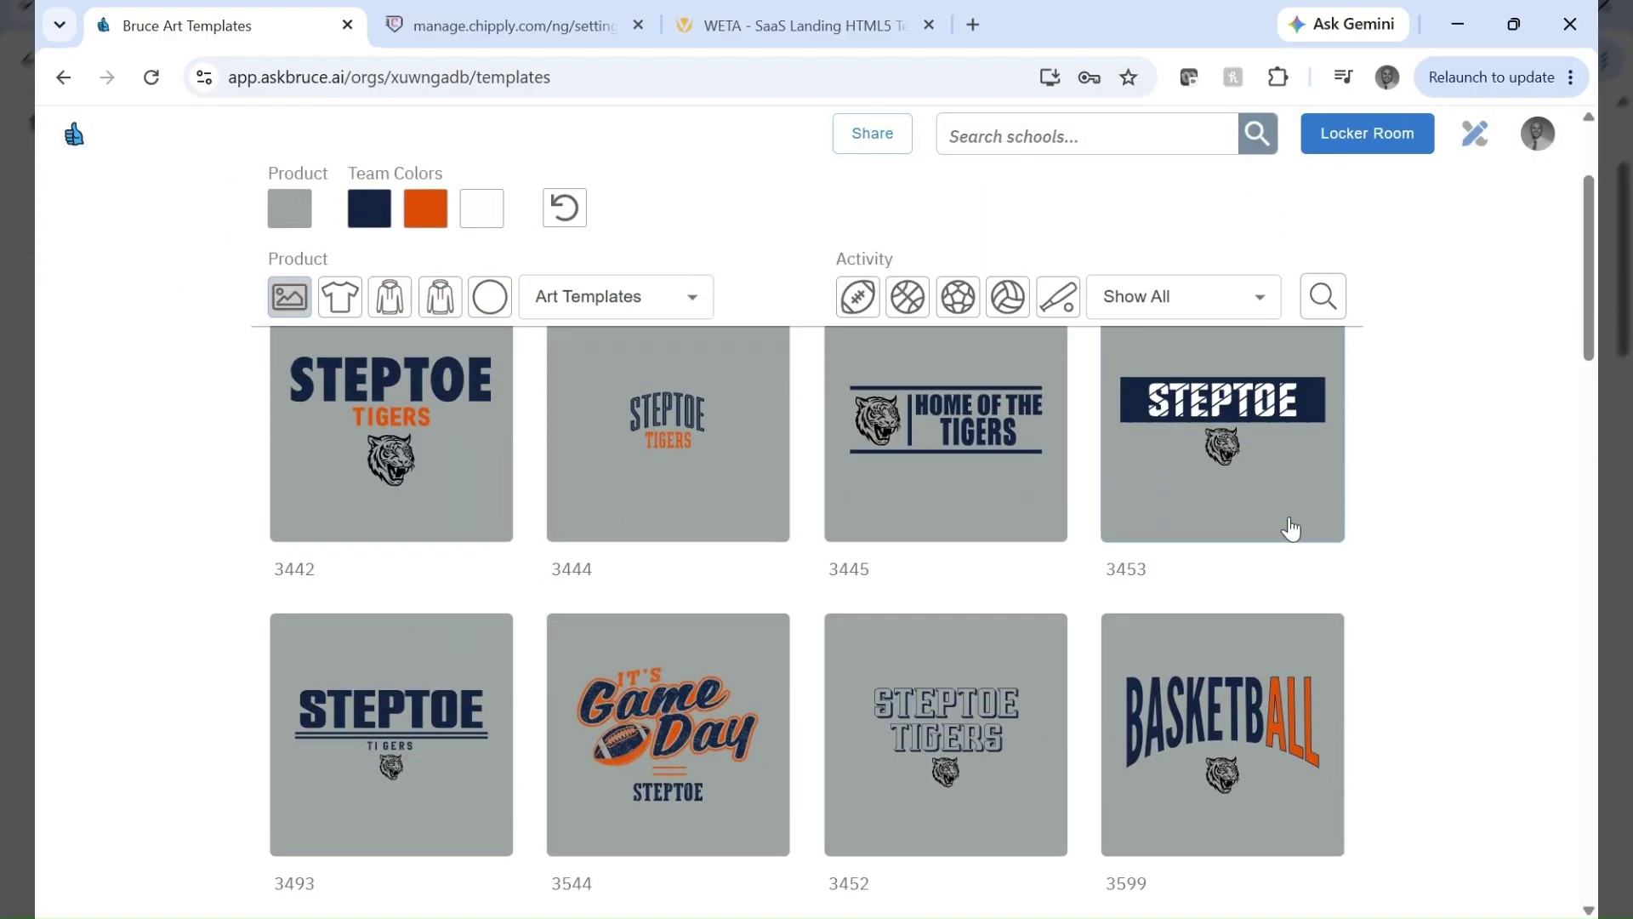
{"action": "scroll", "coordinate": [980, 757], "scroll_direction": "down", "scroll_amount": 9}
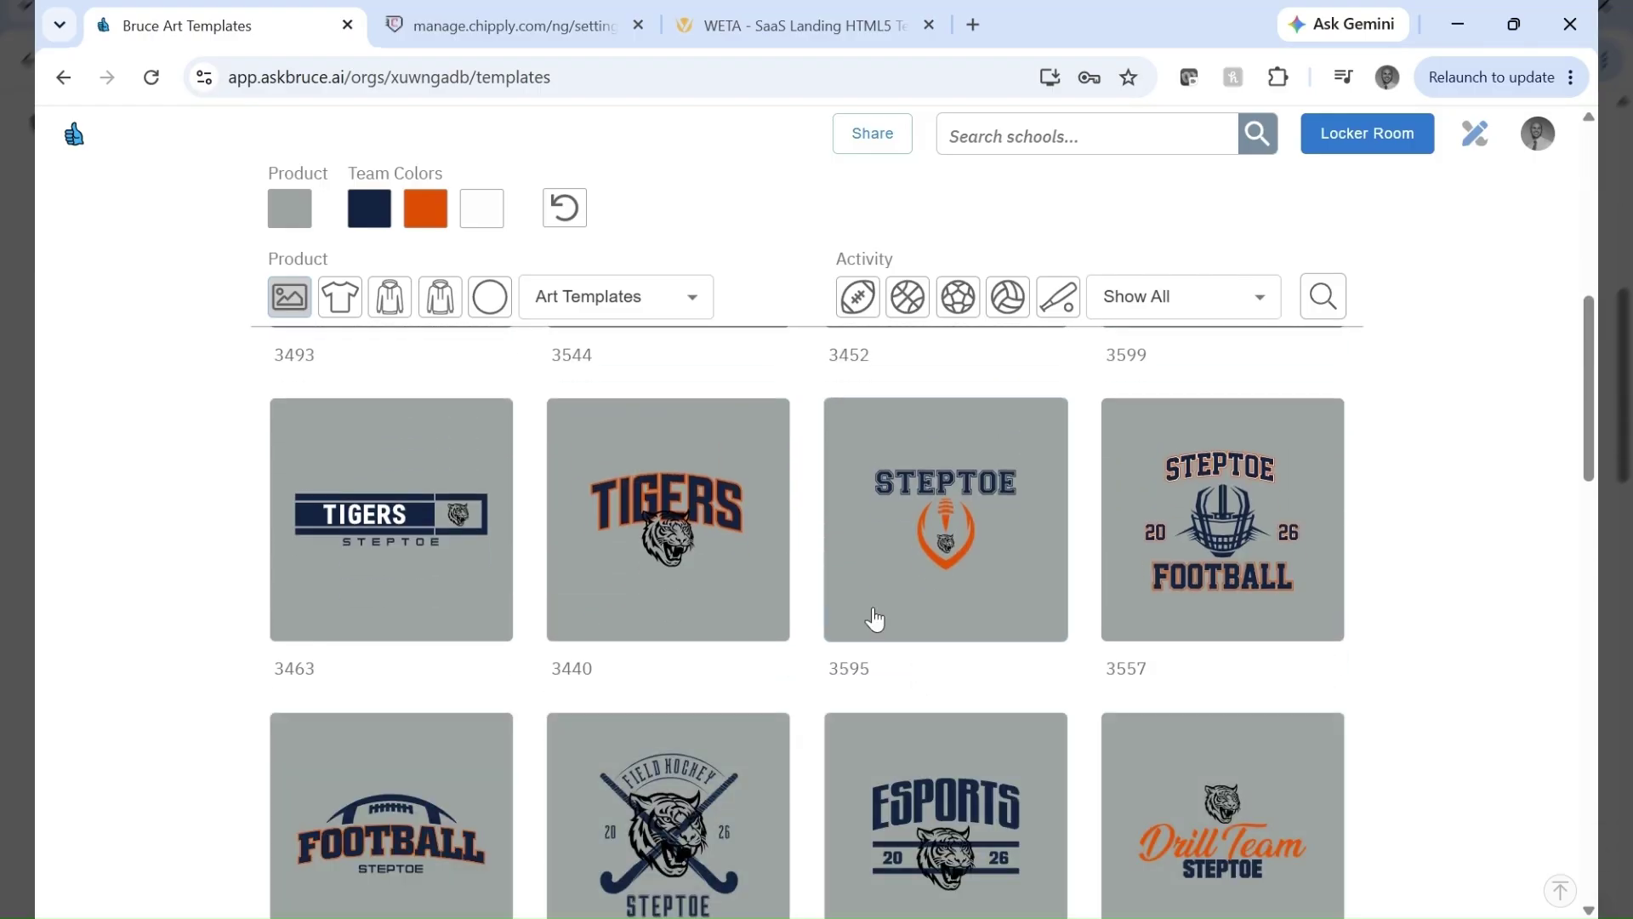
{"action": "scroll", "coordinate": [946, 523], "scroll_direction": "down", "scroll_amount": 10}
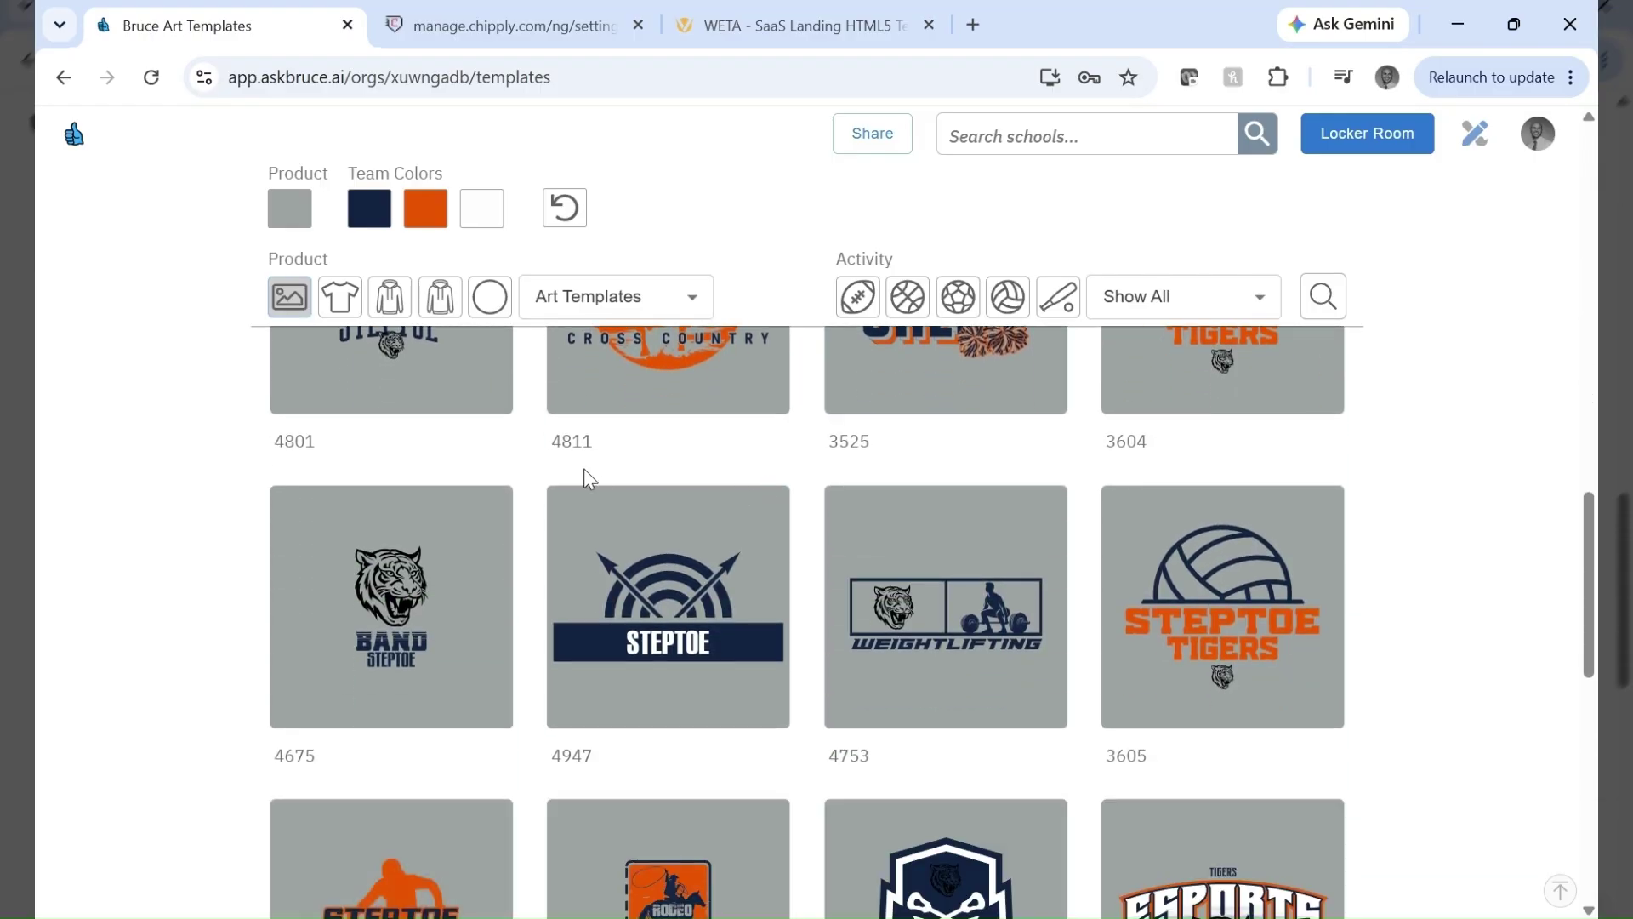
{"action": "scroll", "coordinate": [941, 374], "scroll_direction": "up", "scroll_amount": 2}
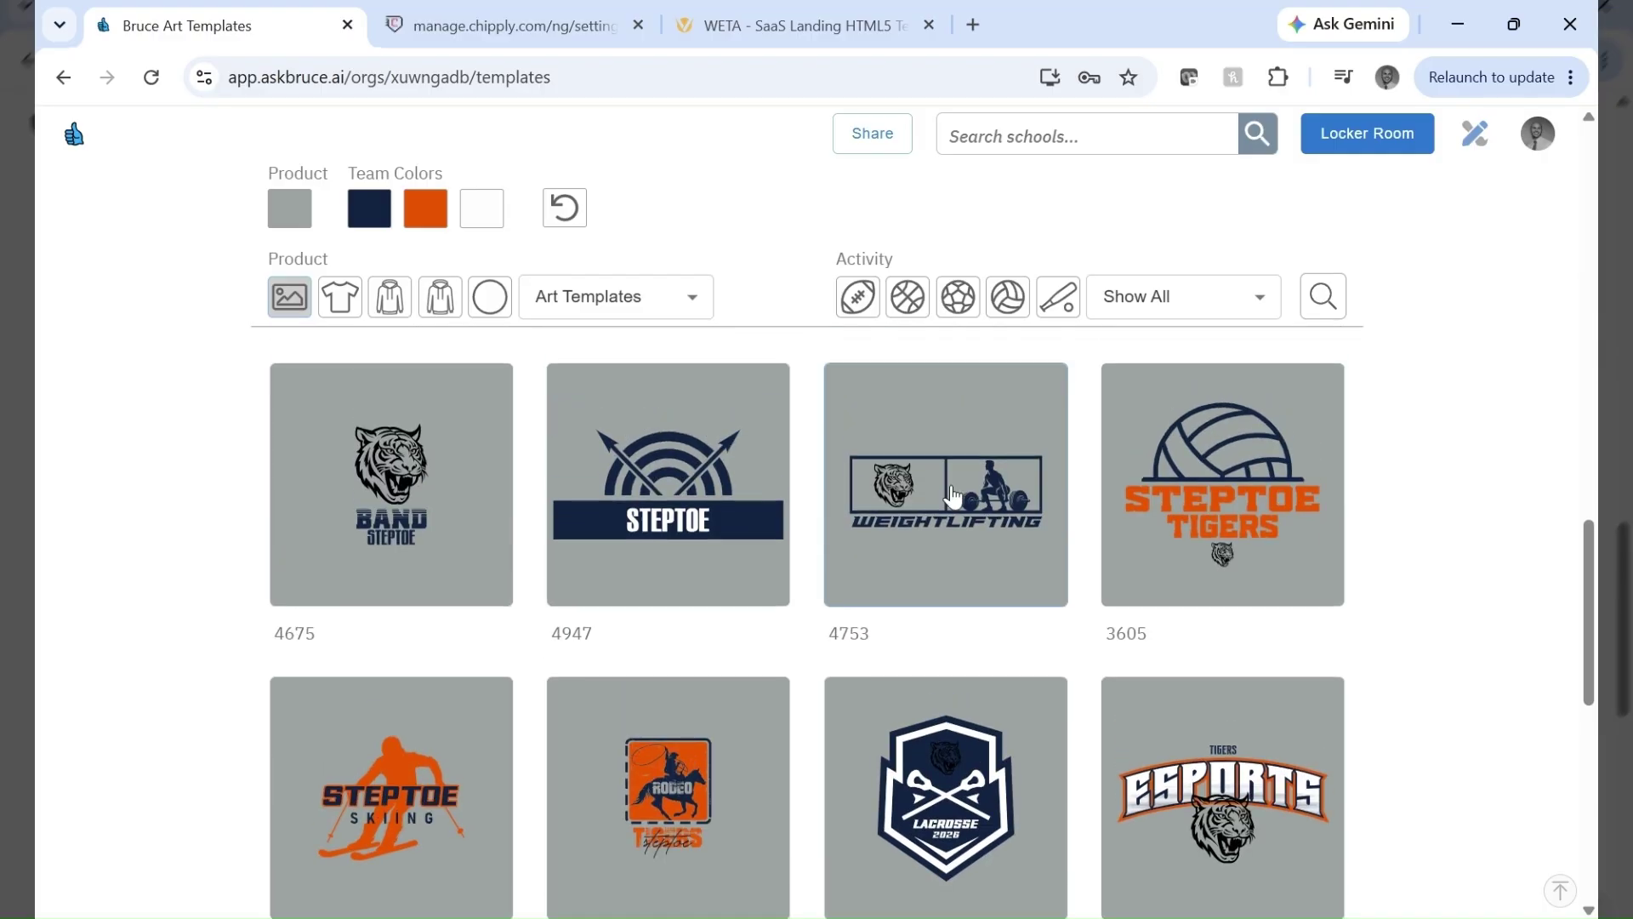
Open the weightlifting template 4753 and switch its mascot logo to the default orange tiger, then back to the black-and-white tiger.
{"action": "left_click", "coordinate": [944, 492]}
{"action": "left_click", "coordinate": [933, 627]}
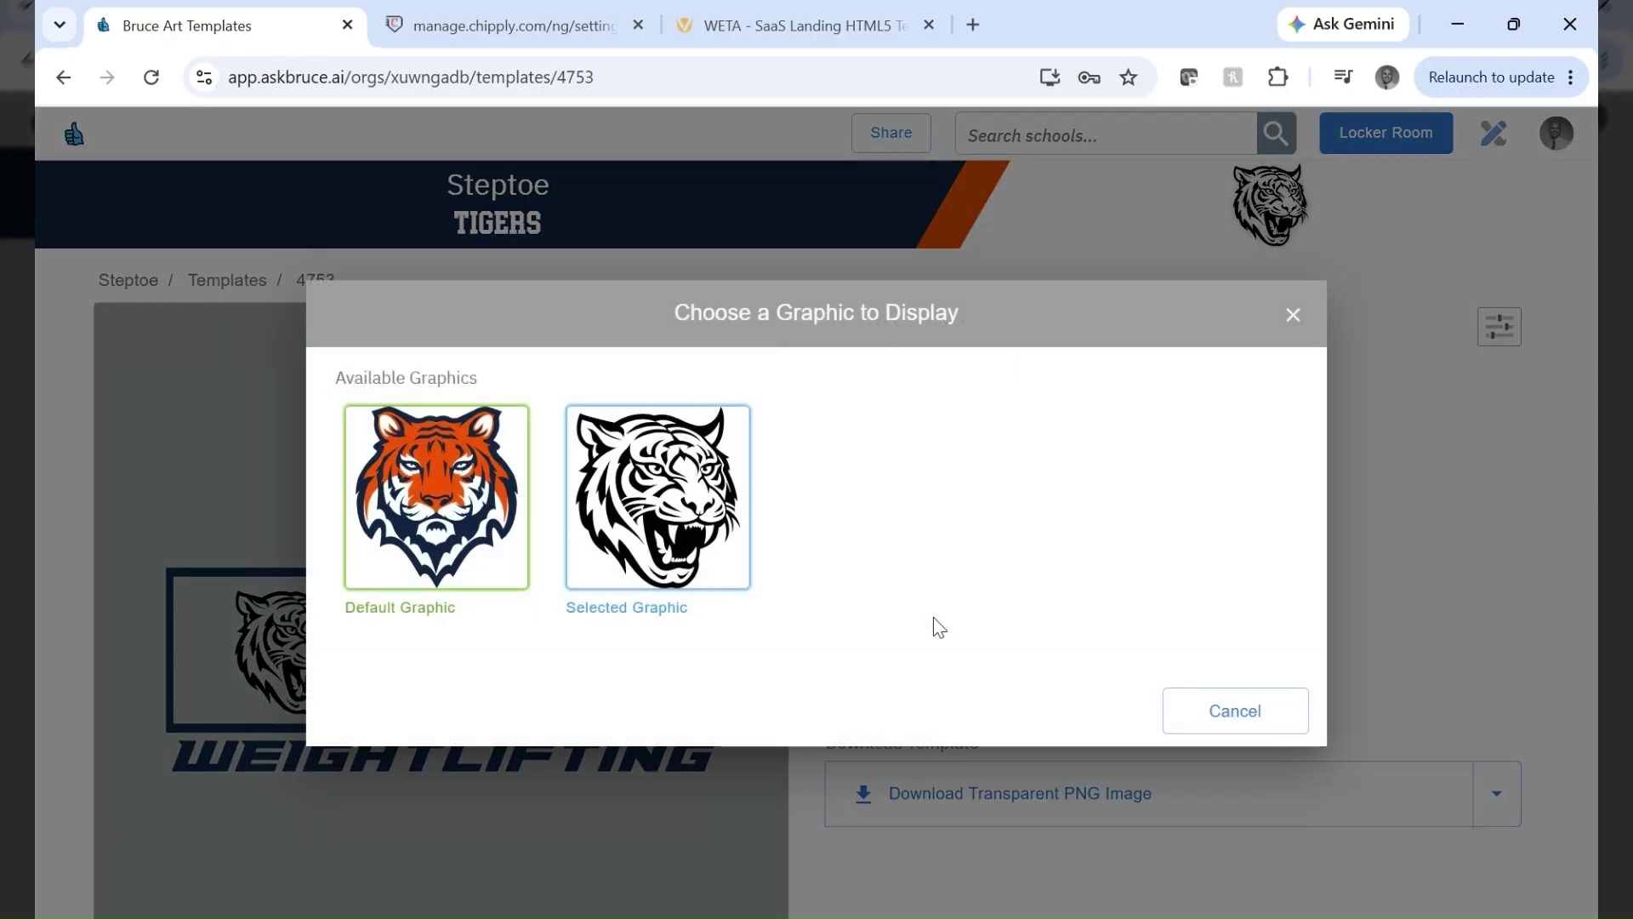
{"action": "left_click", "coordinate": [434, 489]}
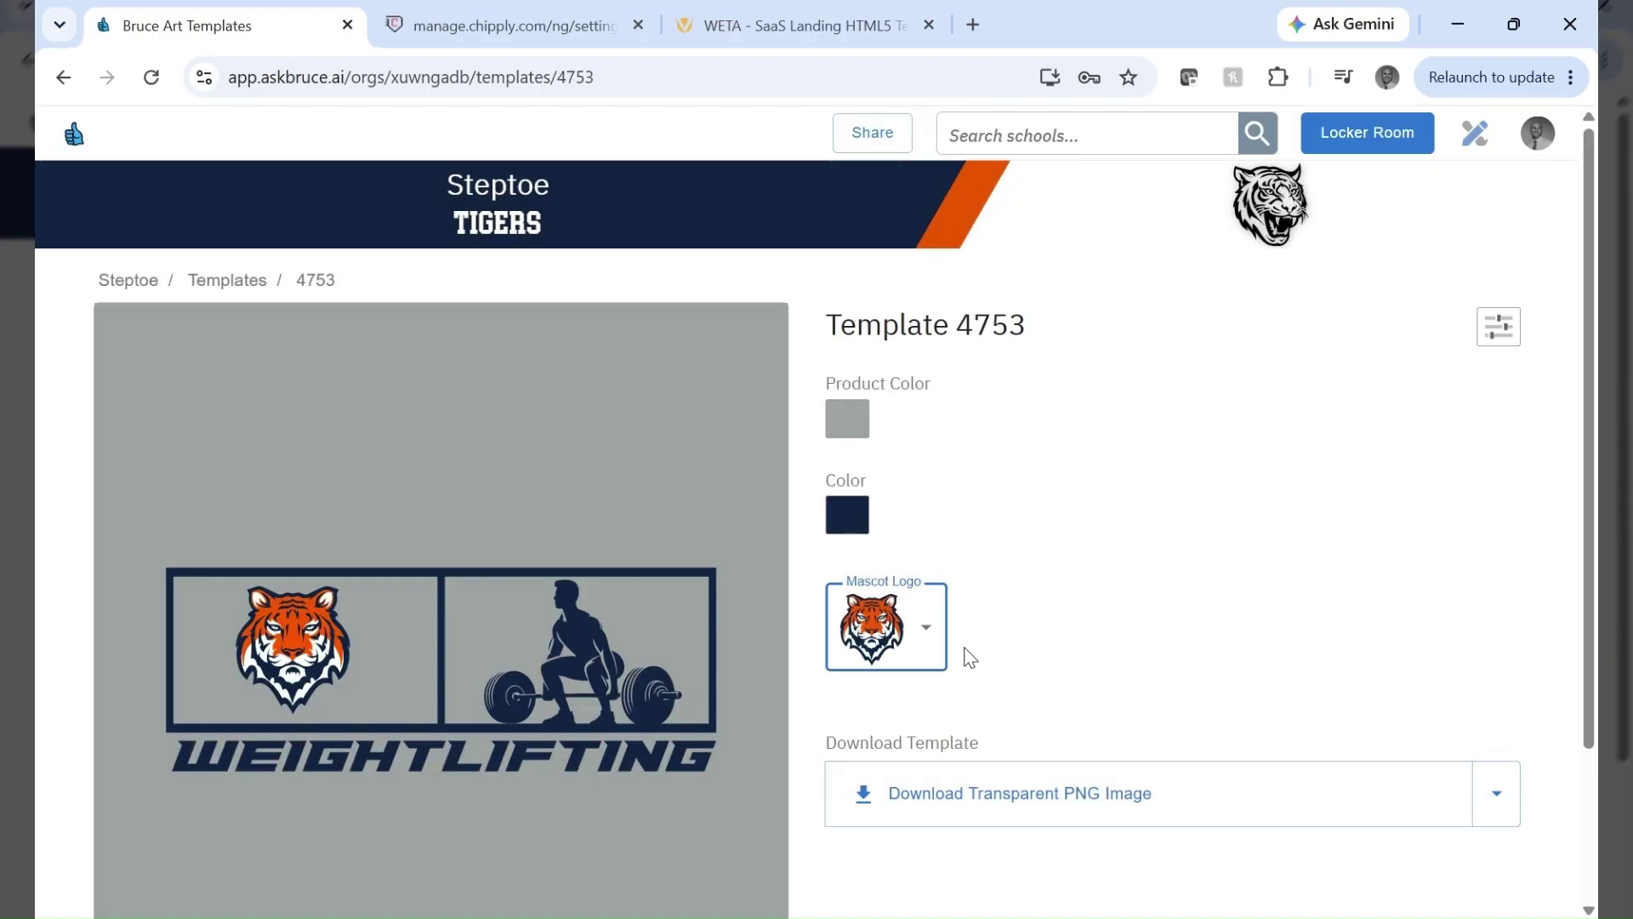
{"action": "left_click", "coordinate": [927, 627]}
{"action": "left_click", "coordinate": [656, 499]}
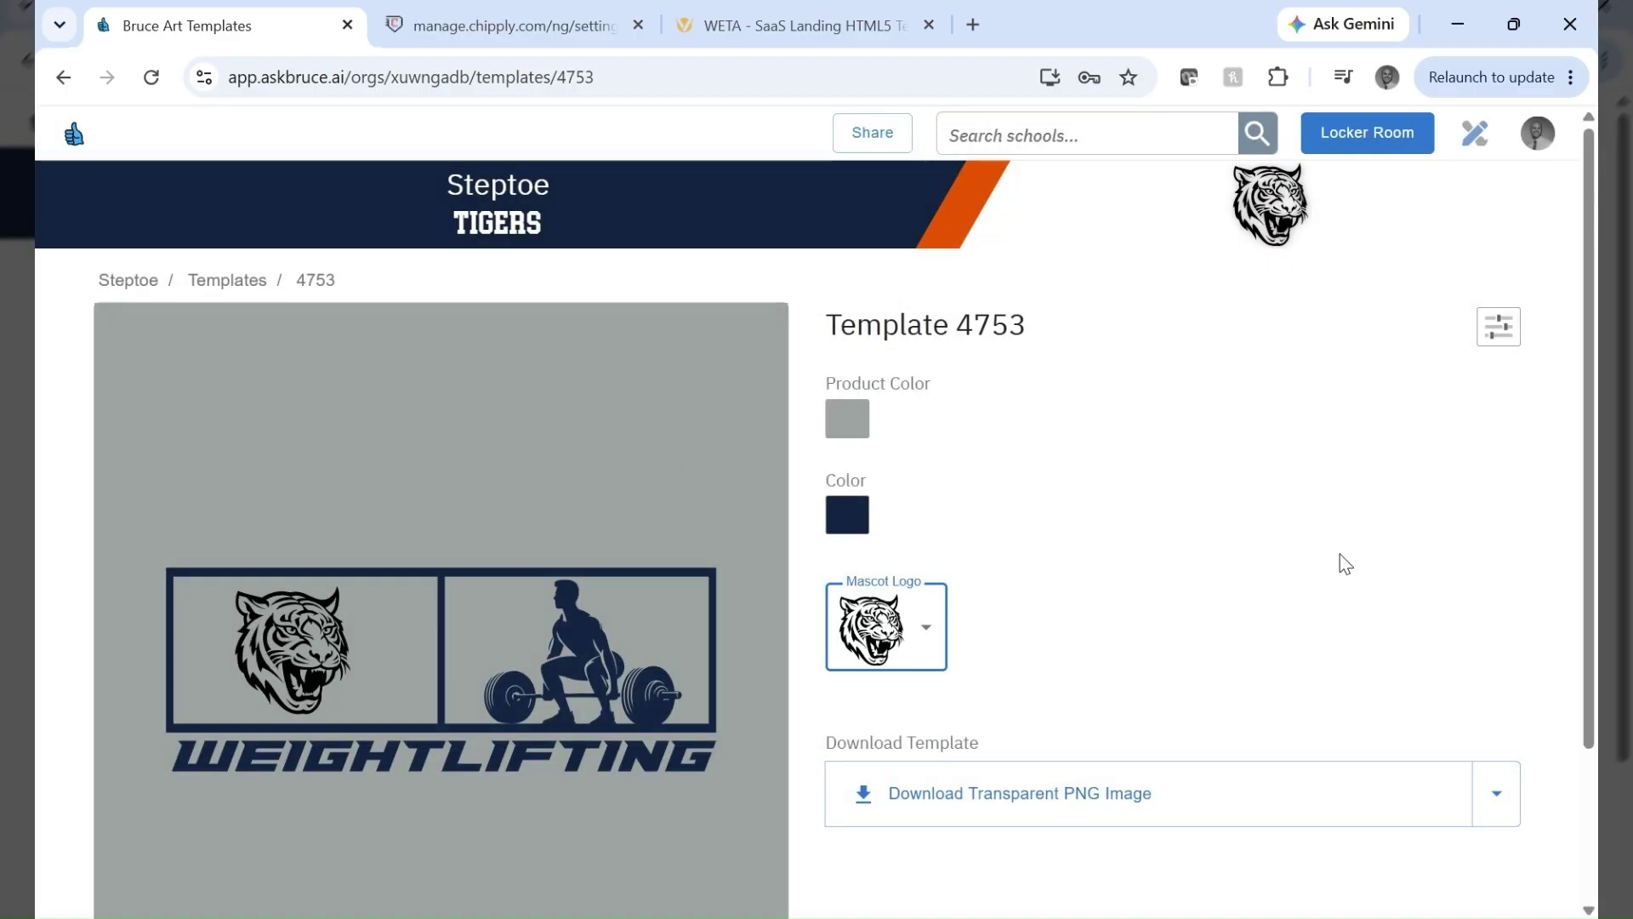
Return to the template list and choose the default orange tiger as the graphic displayed on all templates.
{"action": "left_click", "coordinate": [240, 286]}
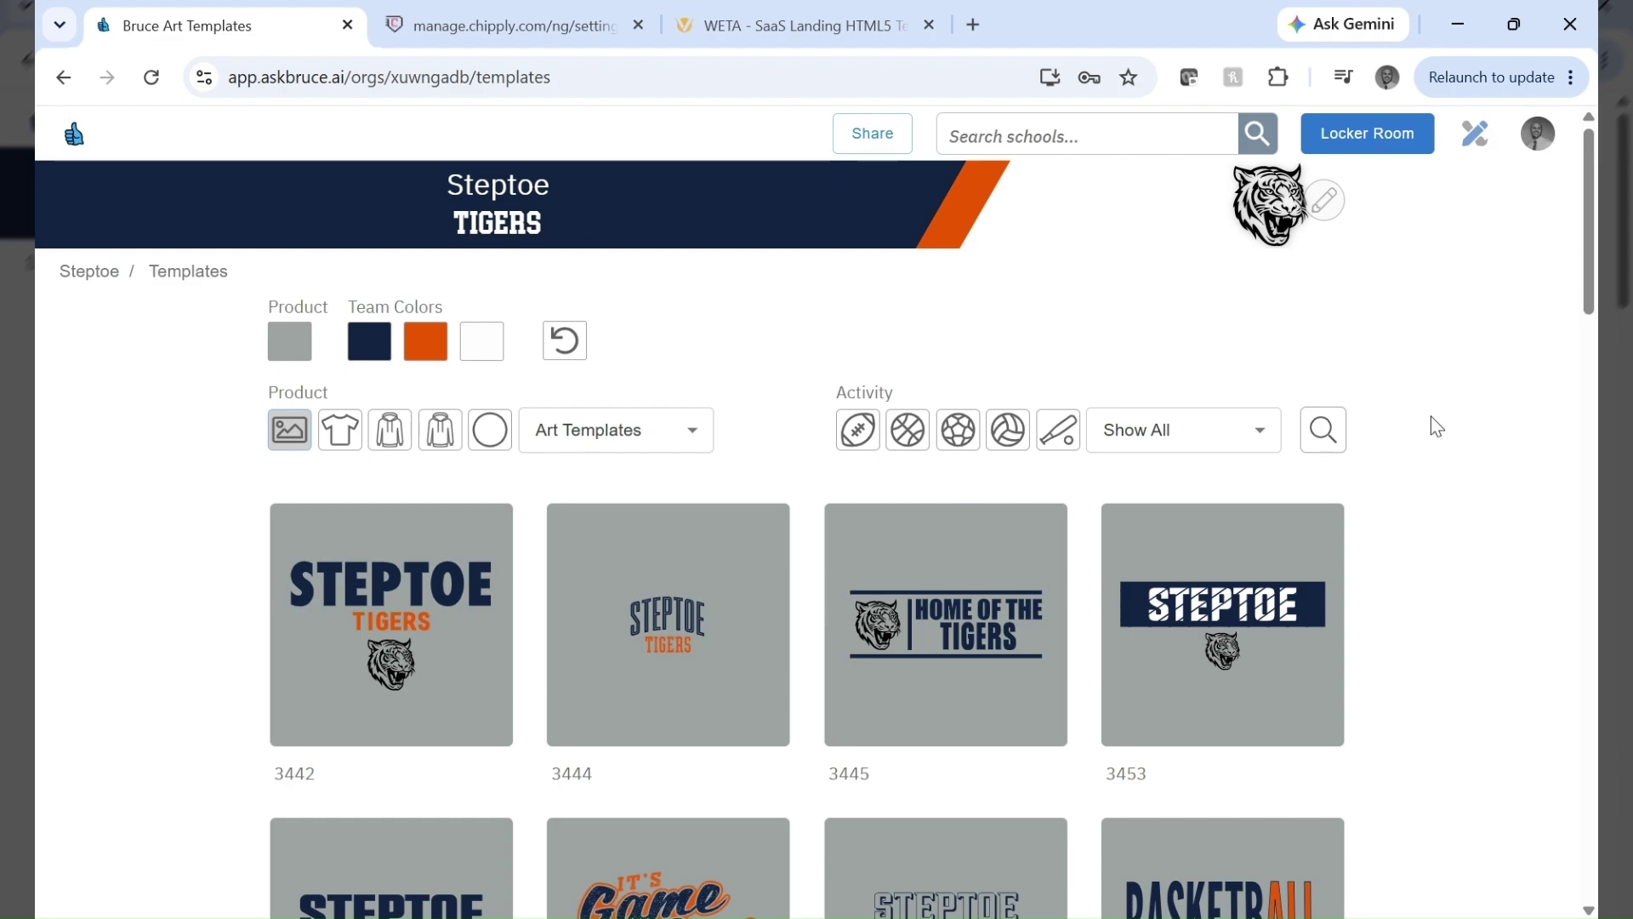
{"action": "left_click", "coordinate": [1321, 204]}
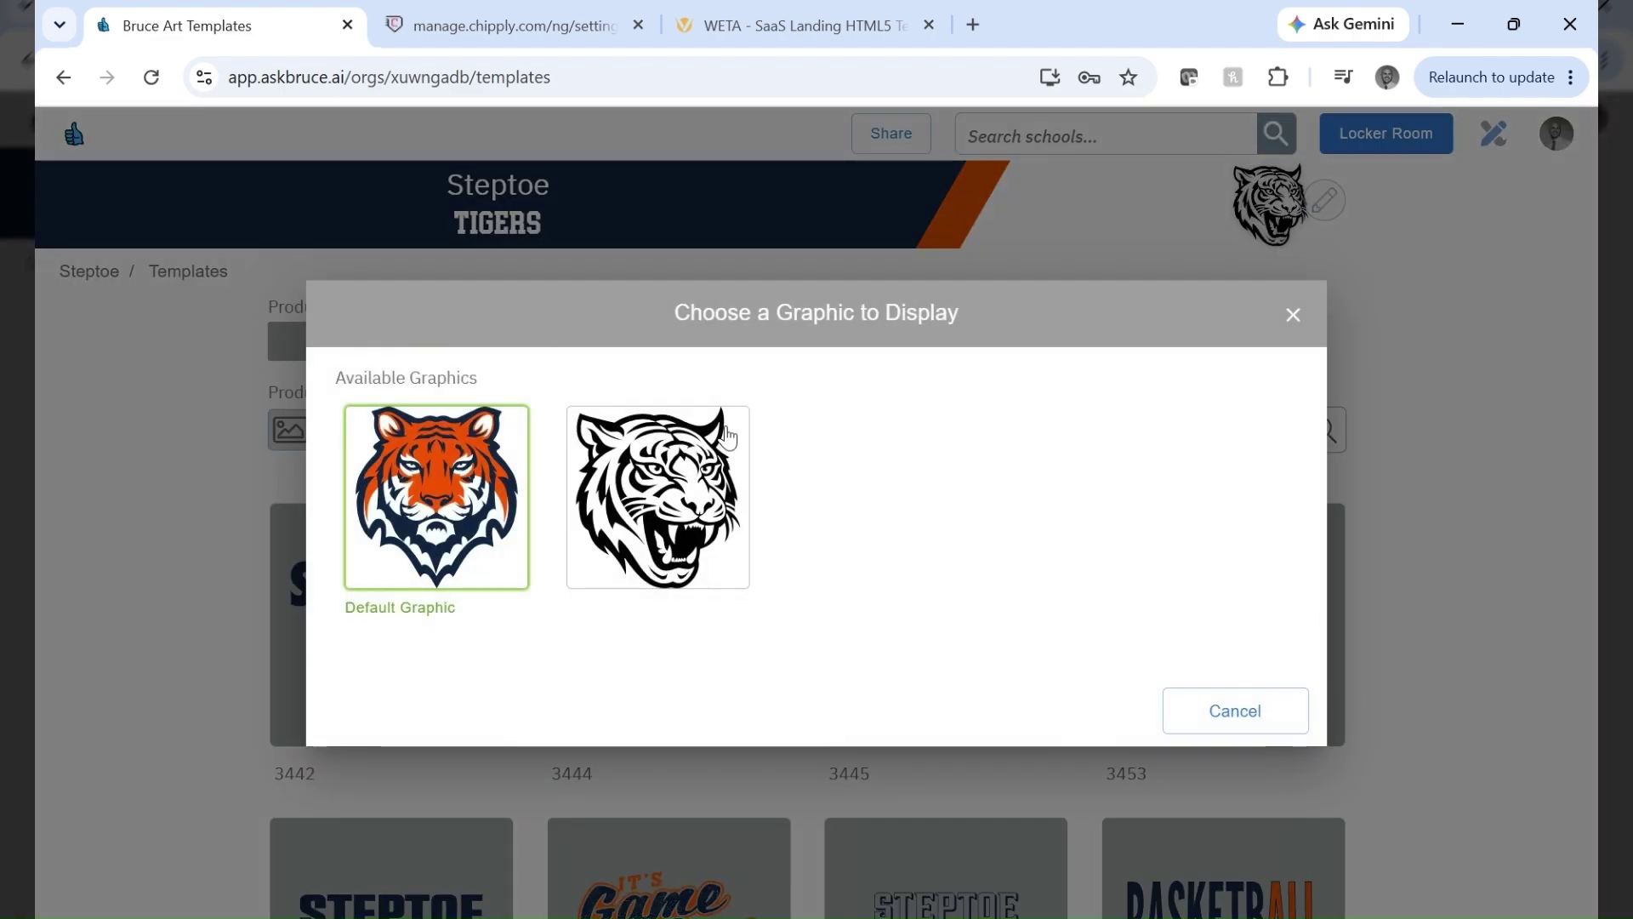
{"action": "left_click", "coordinate": [510, 476]}
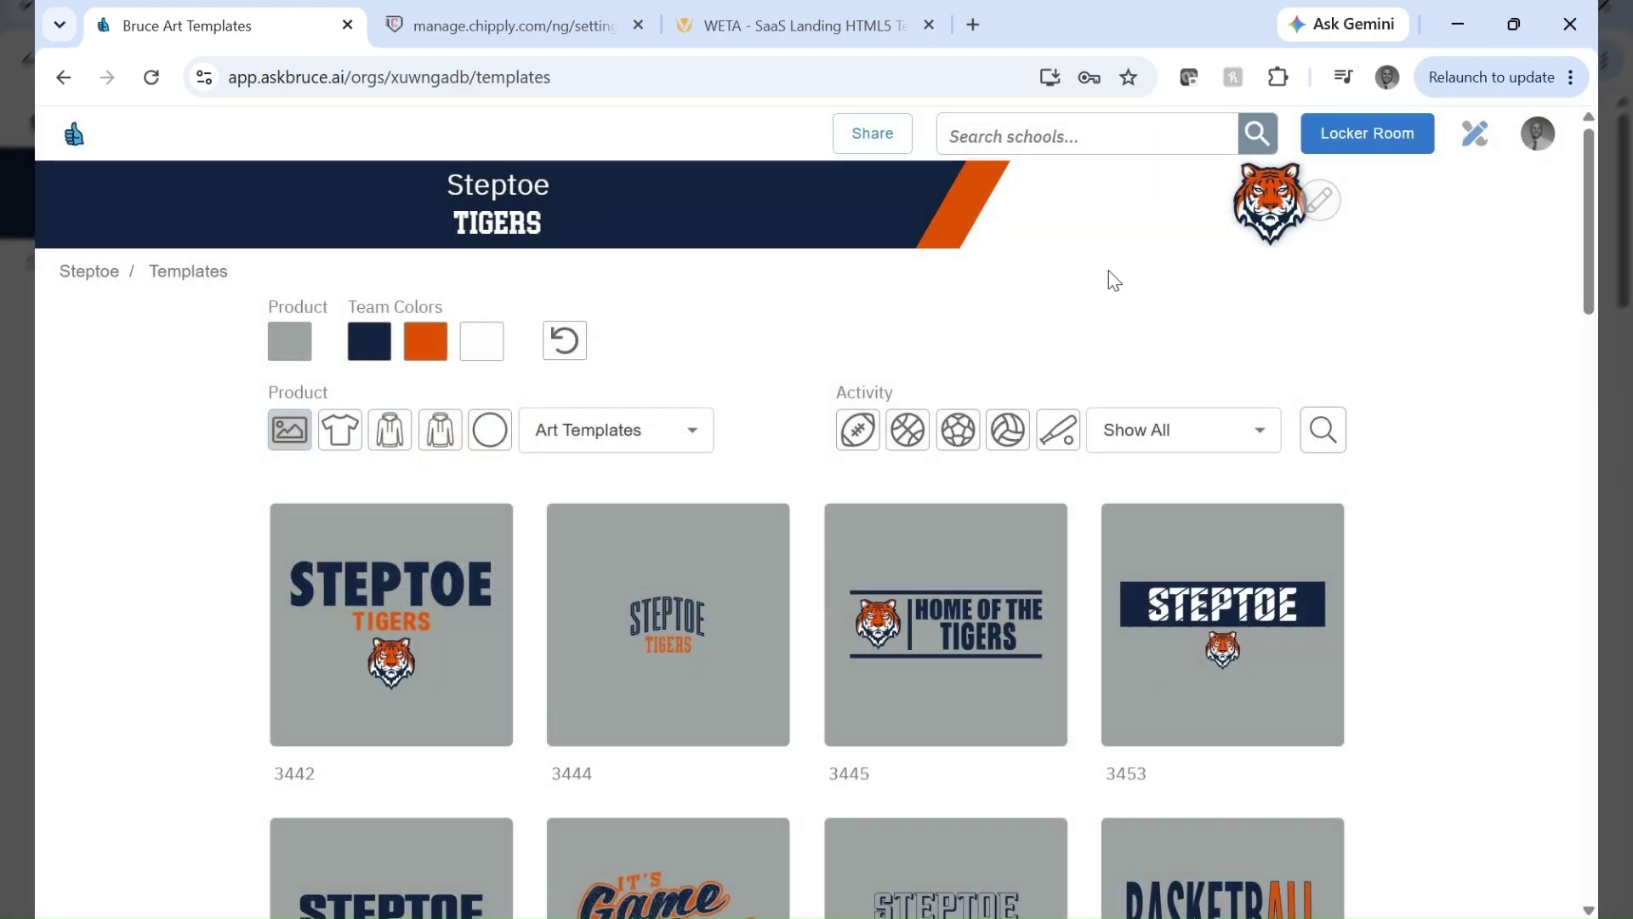
Filter the templates to Baseball, then create a share link for the customized templates and copy it.
{"action": "left_click", "coordinate": [1059, 428]}
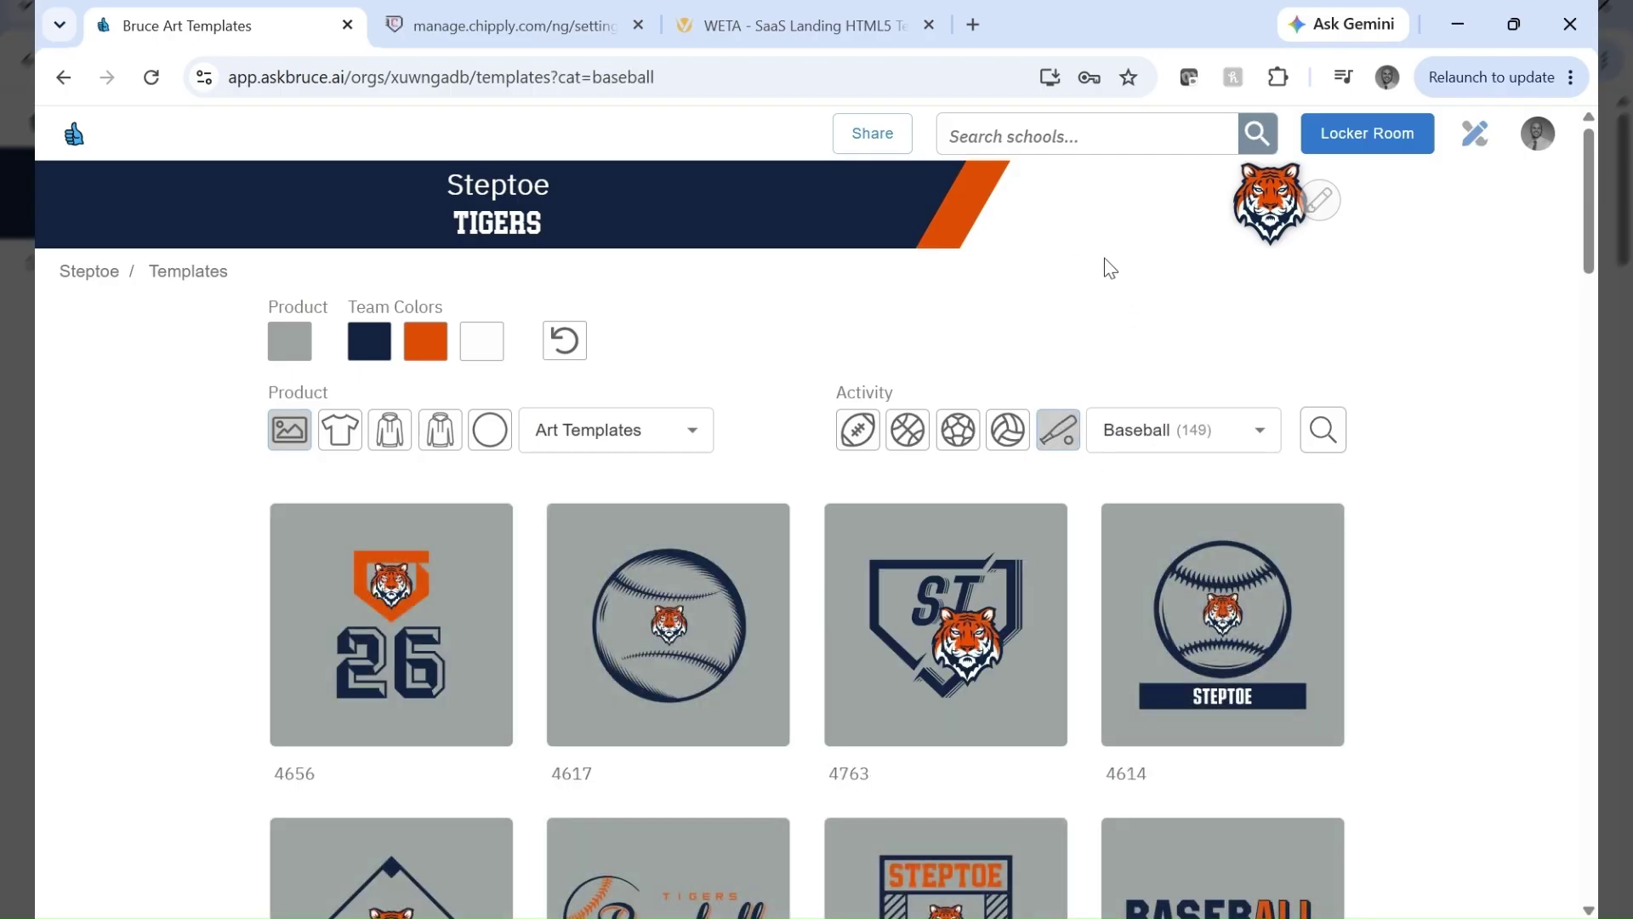
{"action": "left_click", "coordinate": [872, 136]}
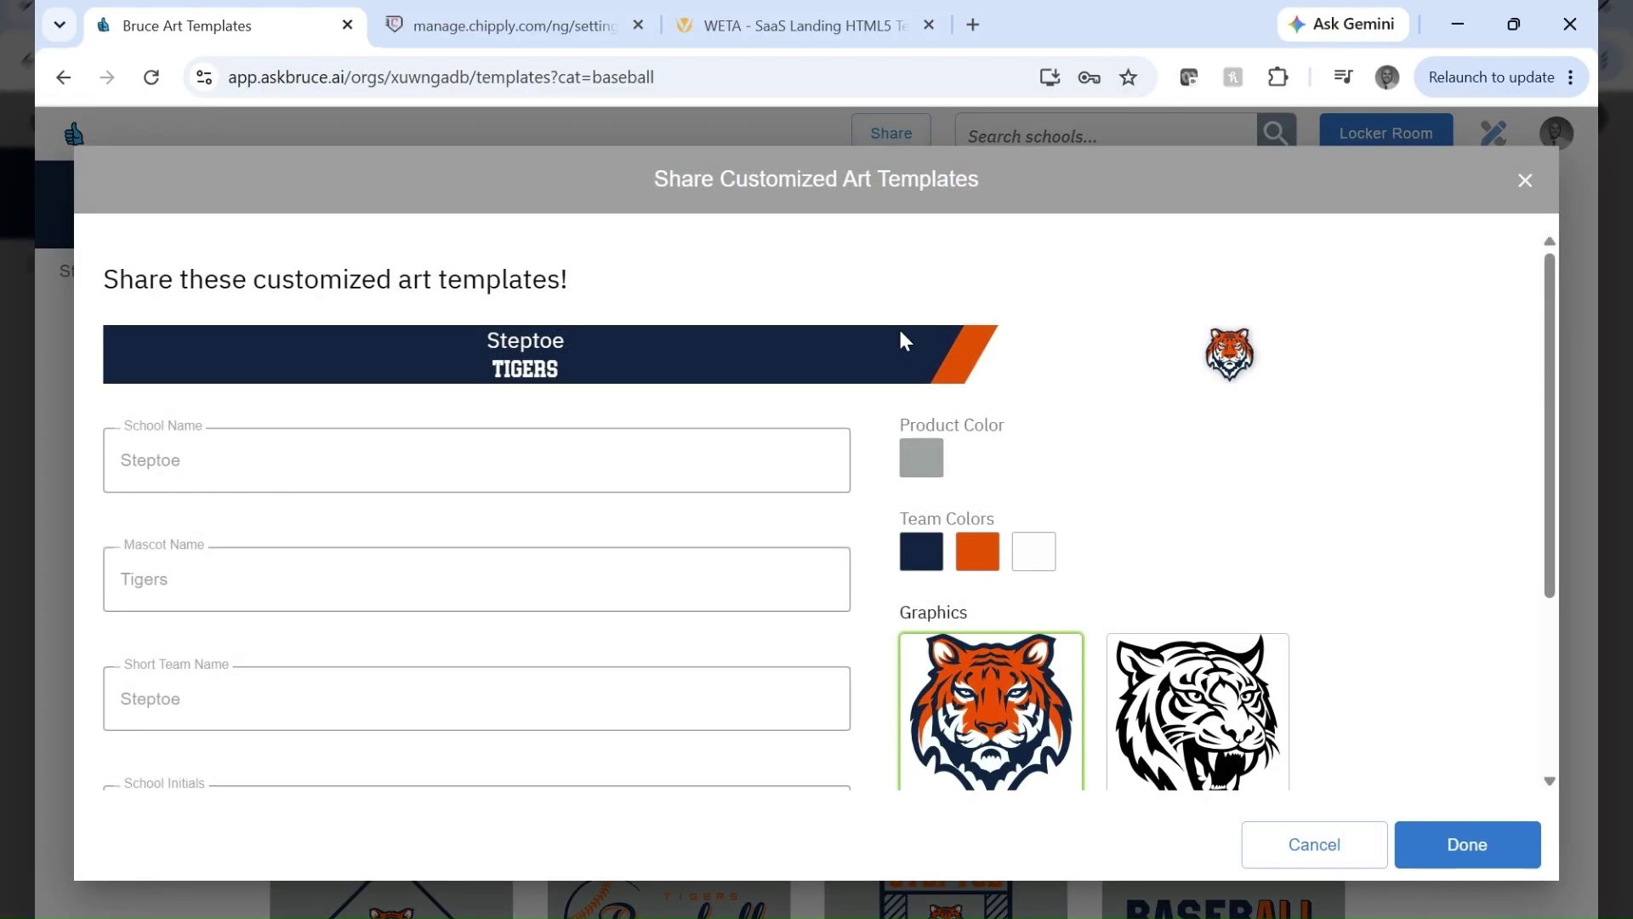
{"action": "scroll", "coordinate": [835, 595], "scroll_direction": "down", "scroll_amount": 3}
{"action": "left_click", "coordinate": [834, 742]}
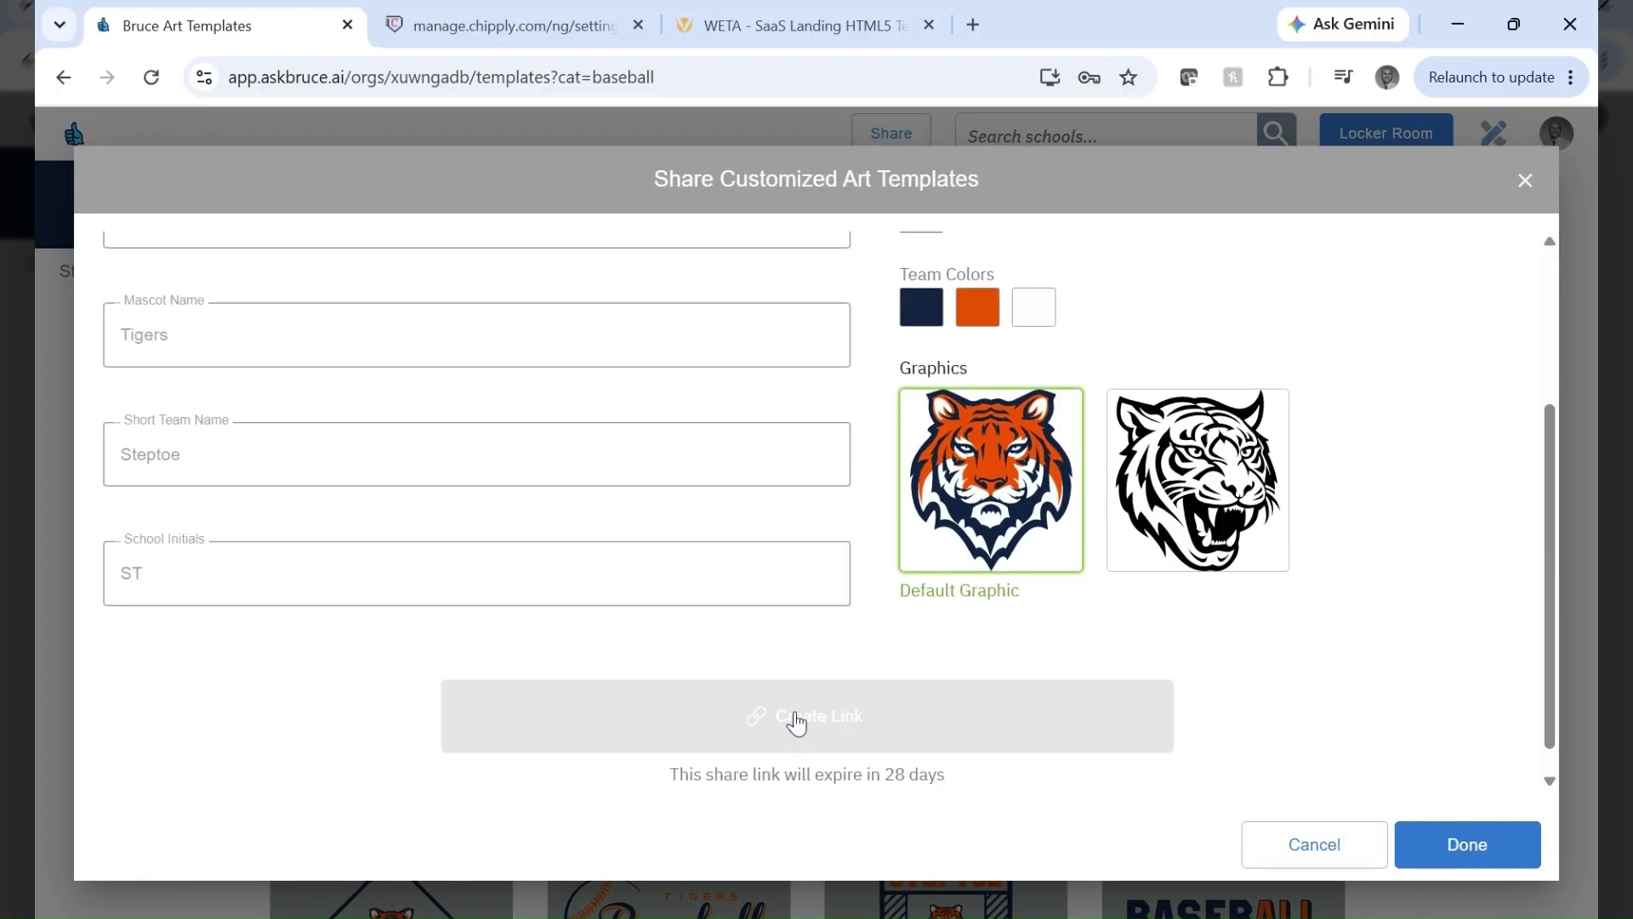
{"action": "left_click", "coordinate": [972, 705]}
{"action": "key", "text": "ctrl+c"}
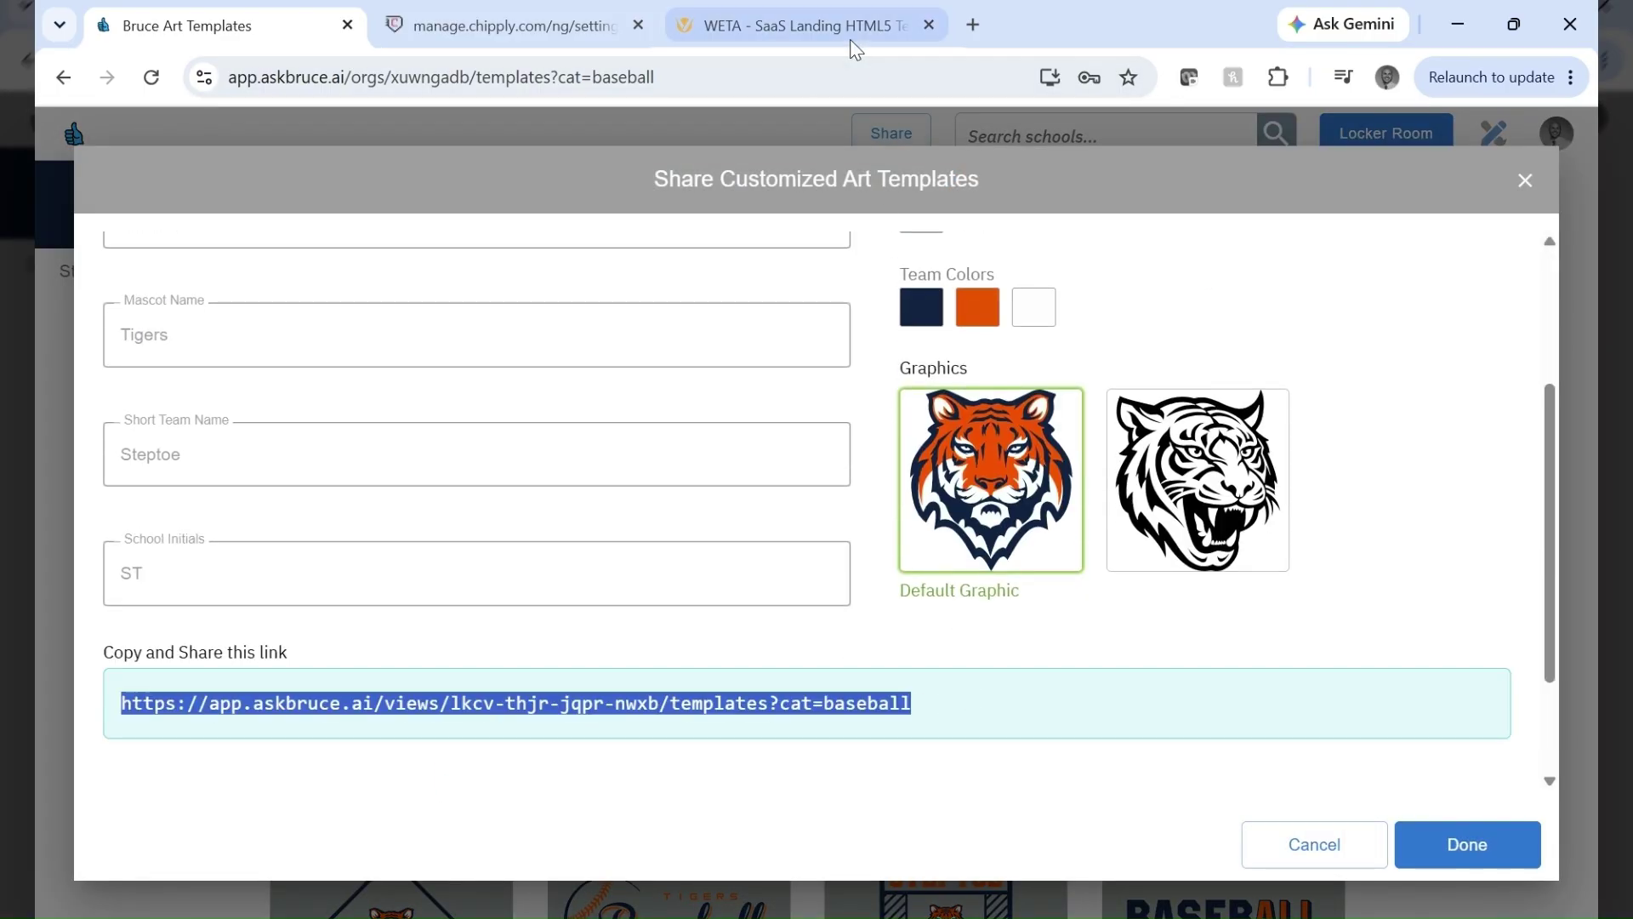
Open the copied share link in a new browser tab.
{"action": "left_click", "coordinate": [971, 23]}
{"action": "key", "text": "ctrl+v"}
{"action": "key", "text": "Return"}
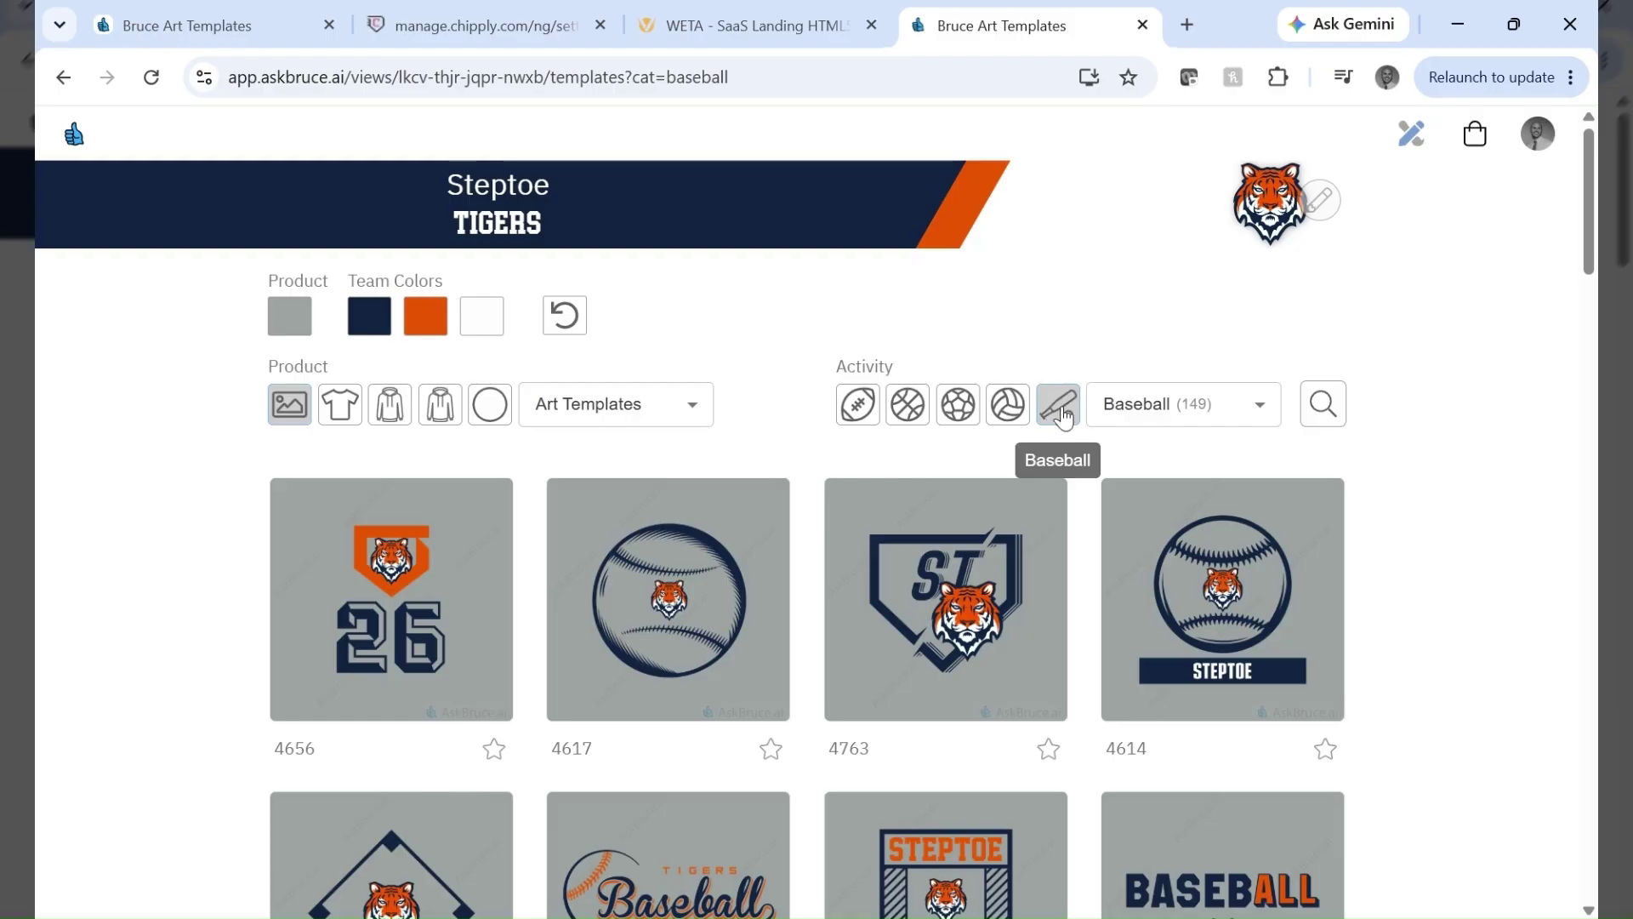
Browse the shared baseball designs, open template 4825 and apply its Alternate 2 colorway.
{"action": "scroll", "coordinate": [1020, 644], "scroll_direction": "down", "scroll_amount": 1}
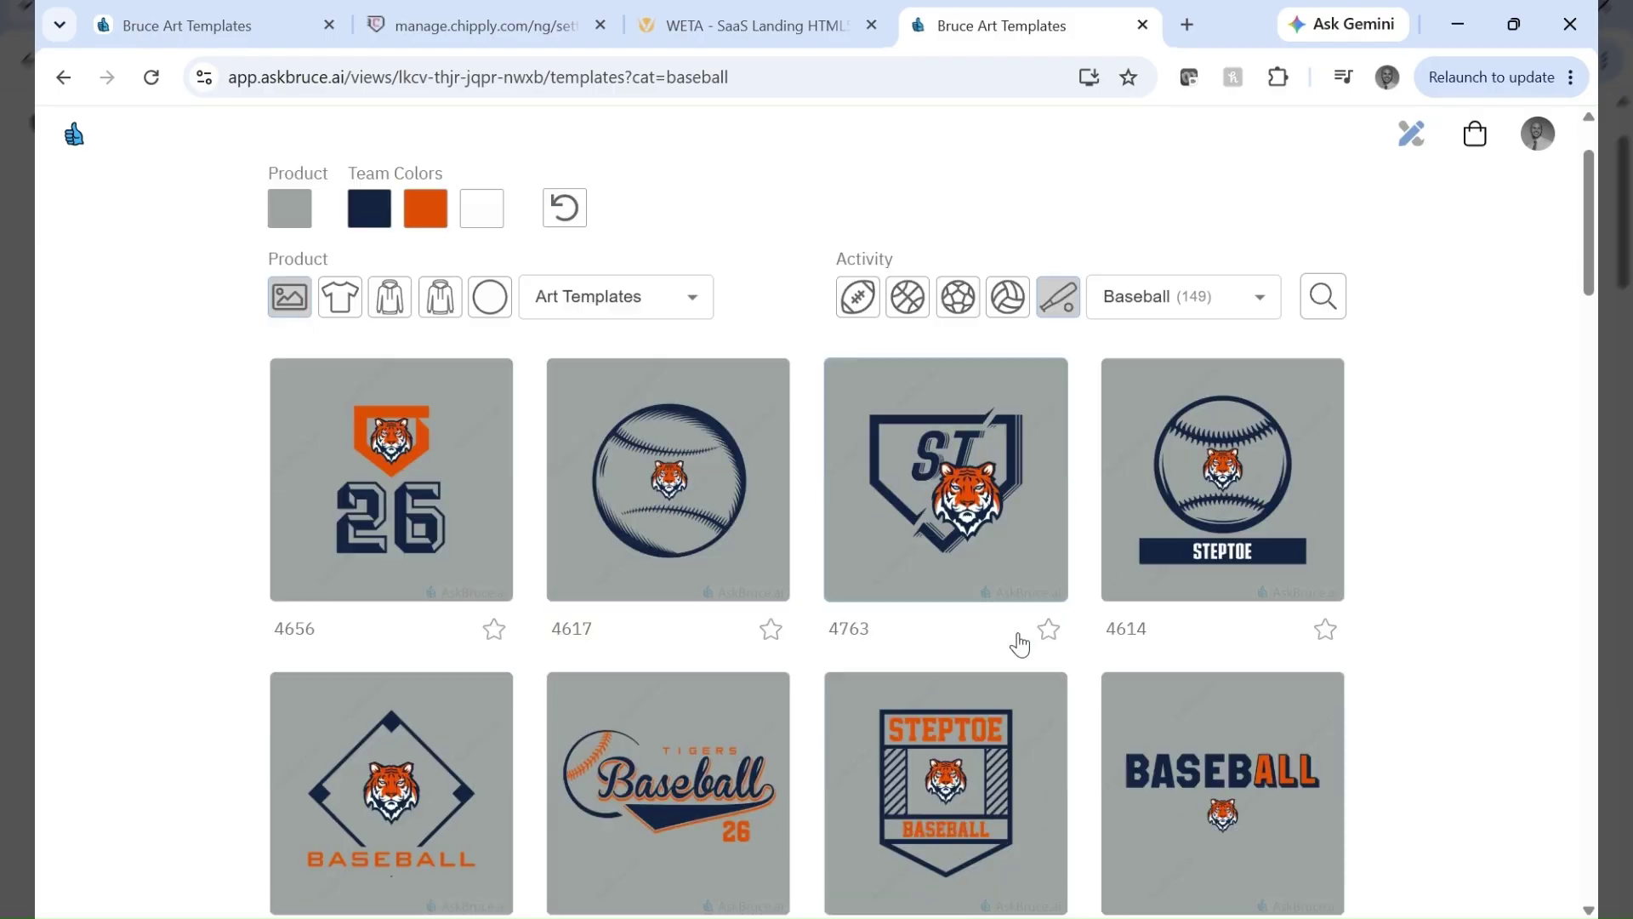
{"action": "scroll", "coordinate": [1021, 644], "scroll_direction": "down", "scroll_amount": 1}
{"action": "scroll", "coordinate": [1165, 523], "scroll_direction": "down", "scroll_amount": 2}
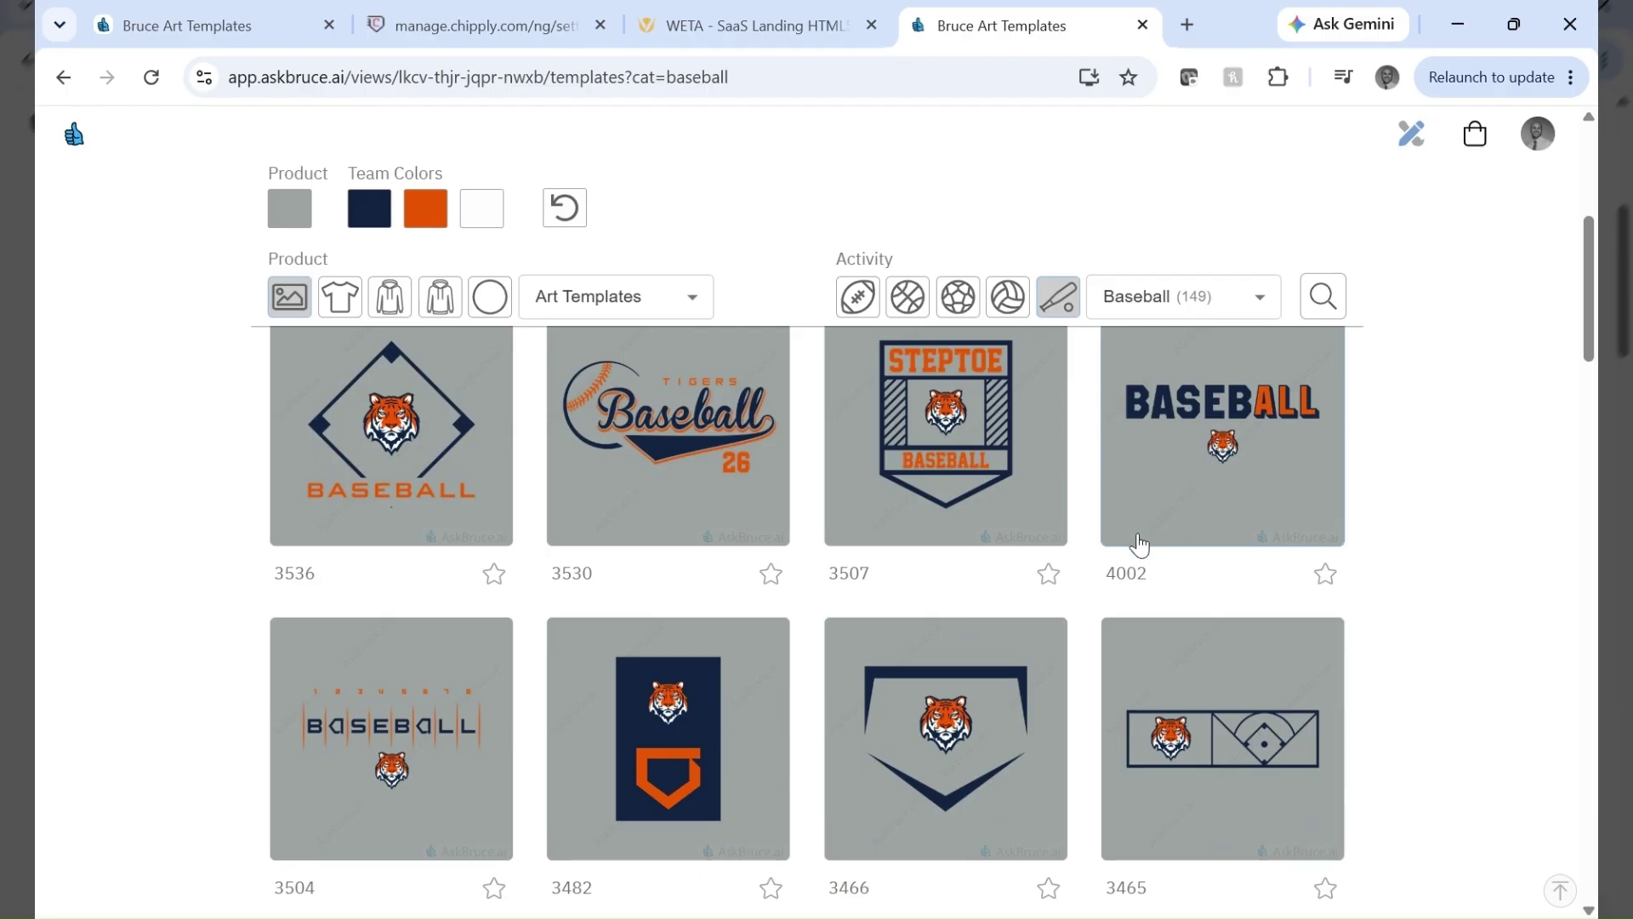
{"action": "scroll", "coordinate": [936, 544], "scroll_direction": "down", "scroll_amount": 5}
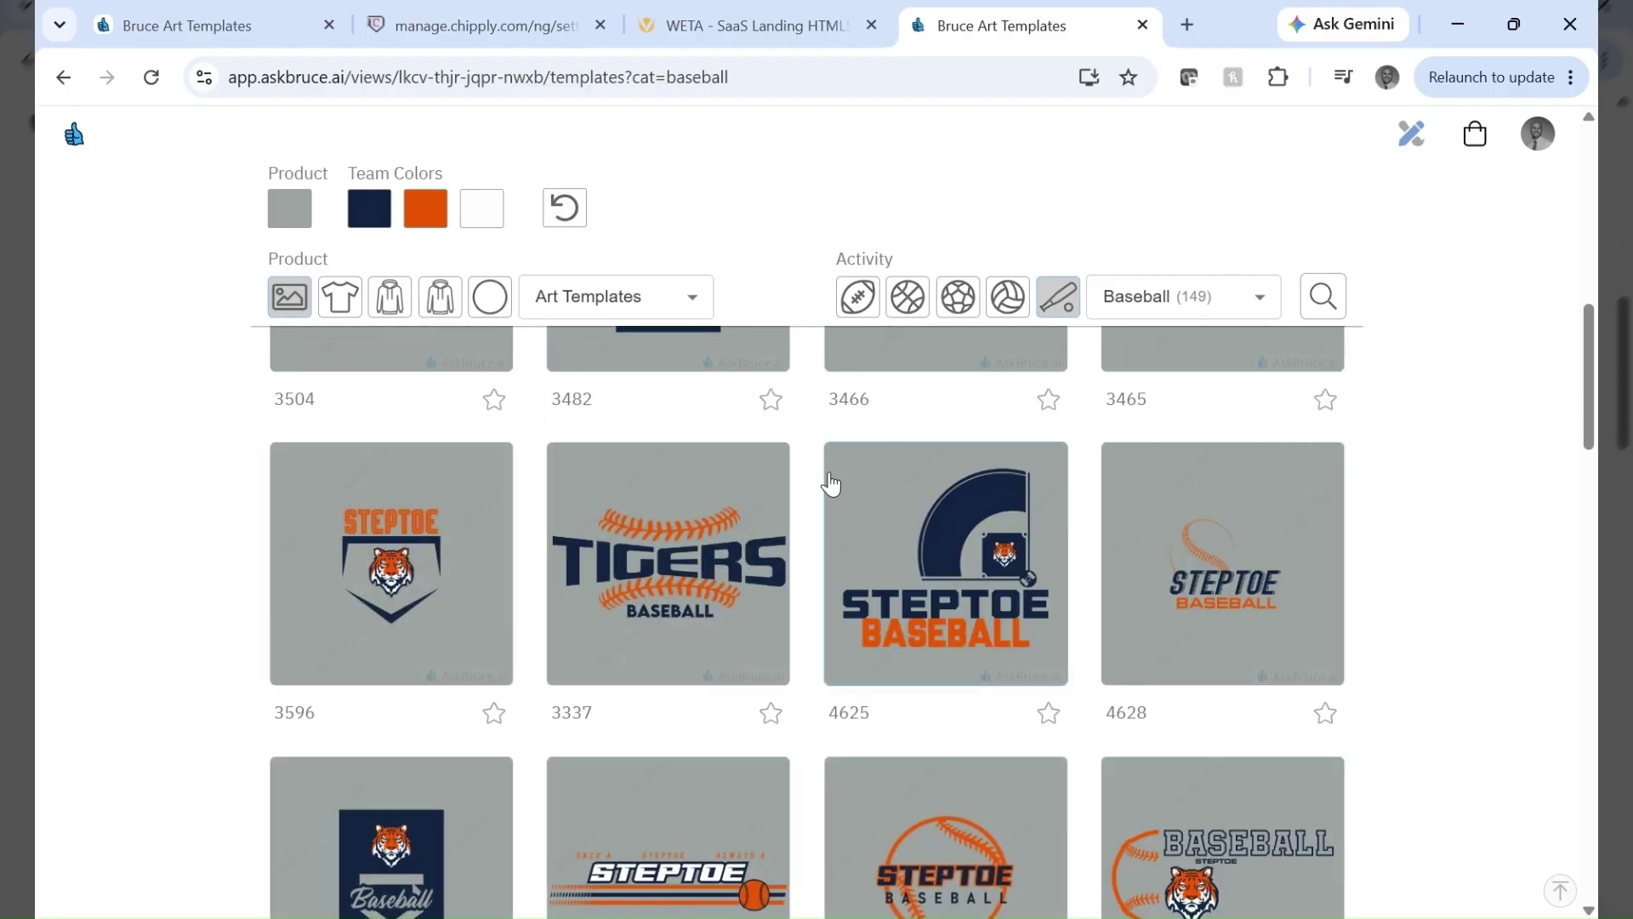
{"action": "scroll", "coordinate": [831, 483], "scroll_direction": "down", "scroll_amount": 3}
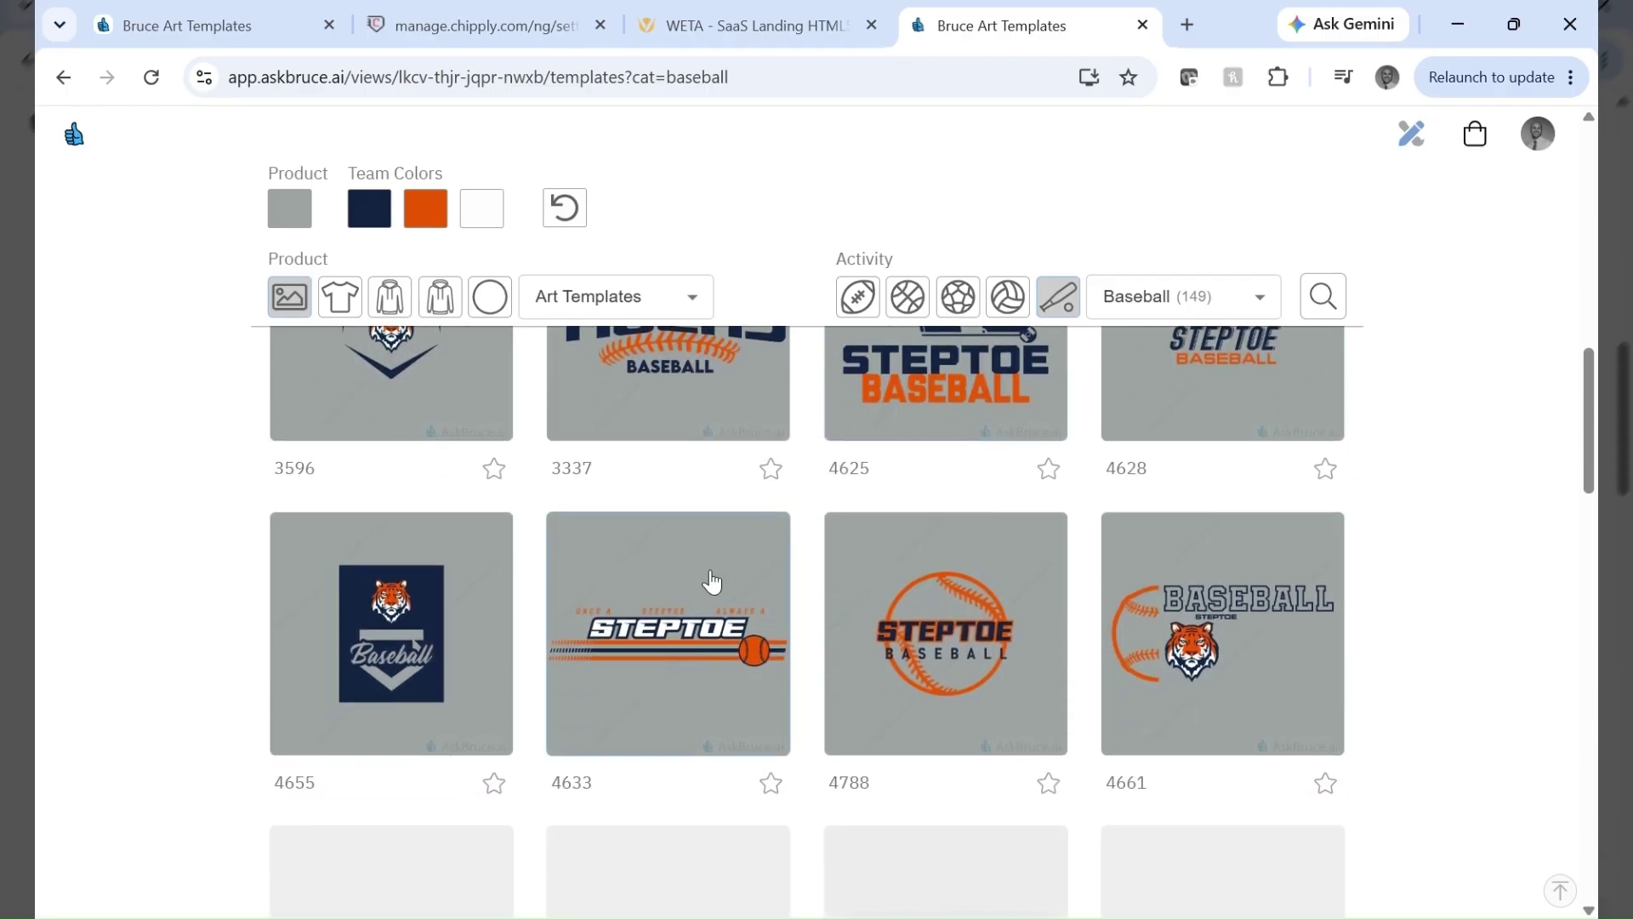
{"action": "scroll", "coordinate": [692, 547], "scroll_direction": "down", "scroll_amount": 4}
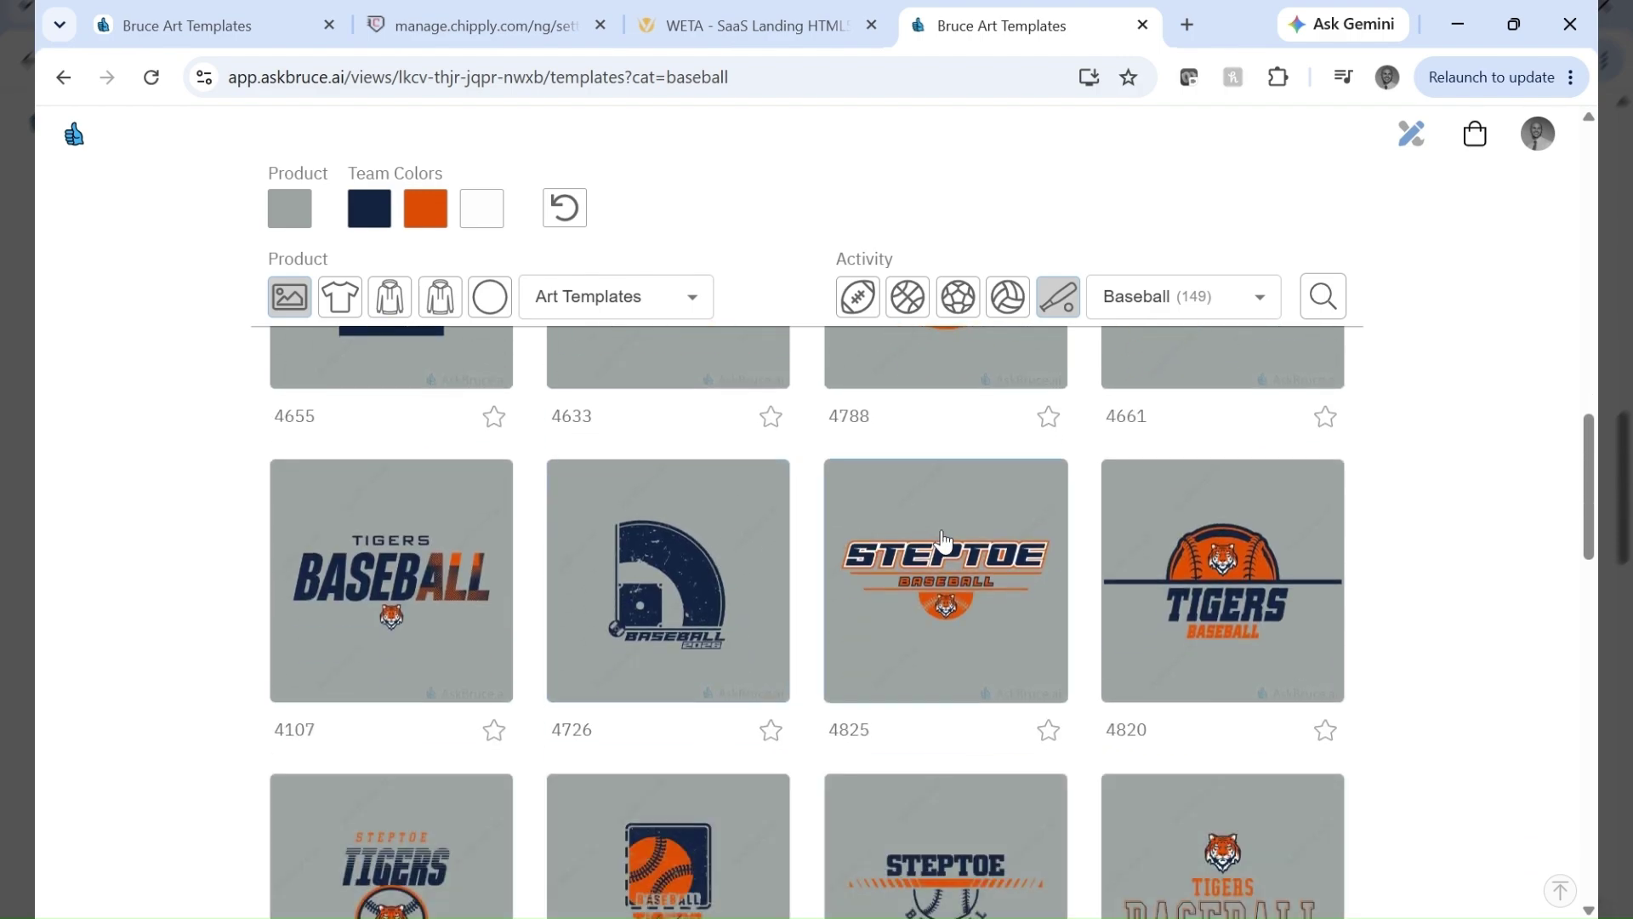
{"action": "left_click", "coordinate": [944, 541]}
{"action": "scroll", "coordinate": [959, 507], "scroll_direction": "up", "scroll_amount": 10}
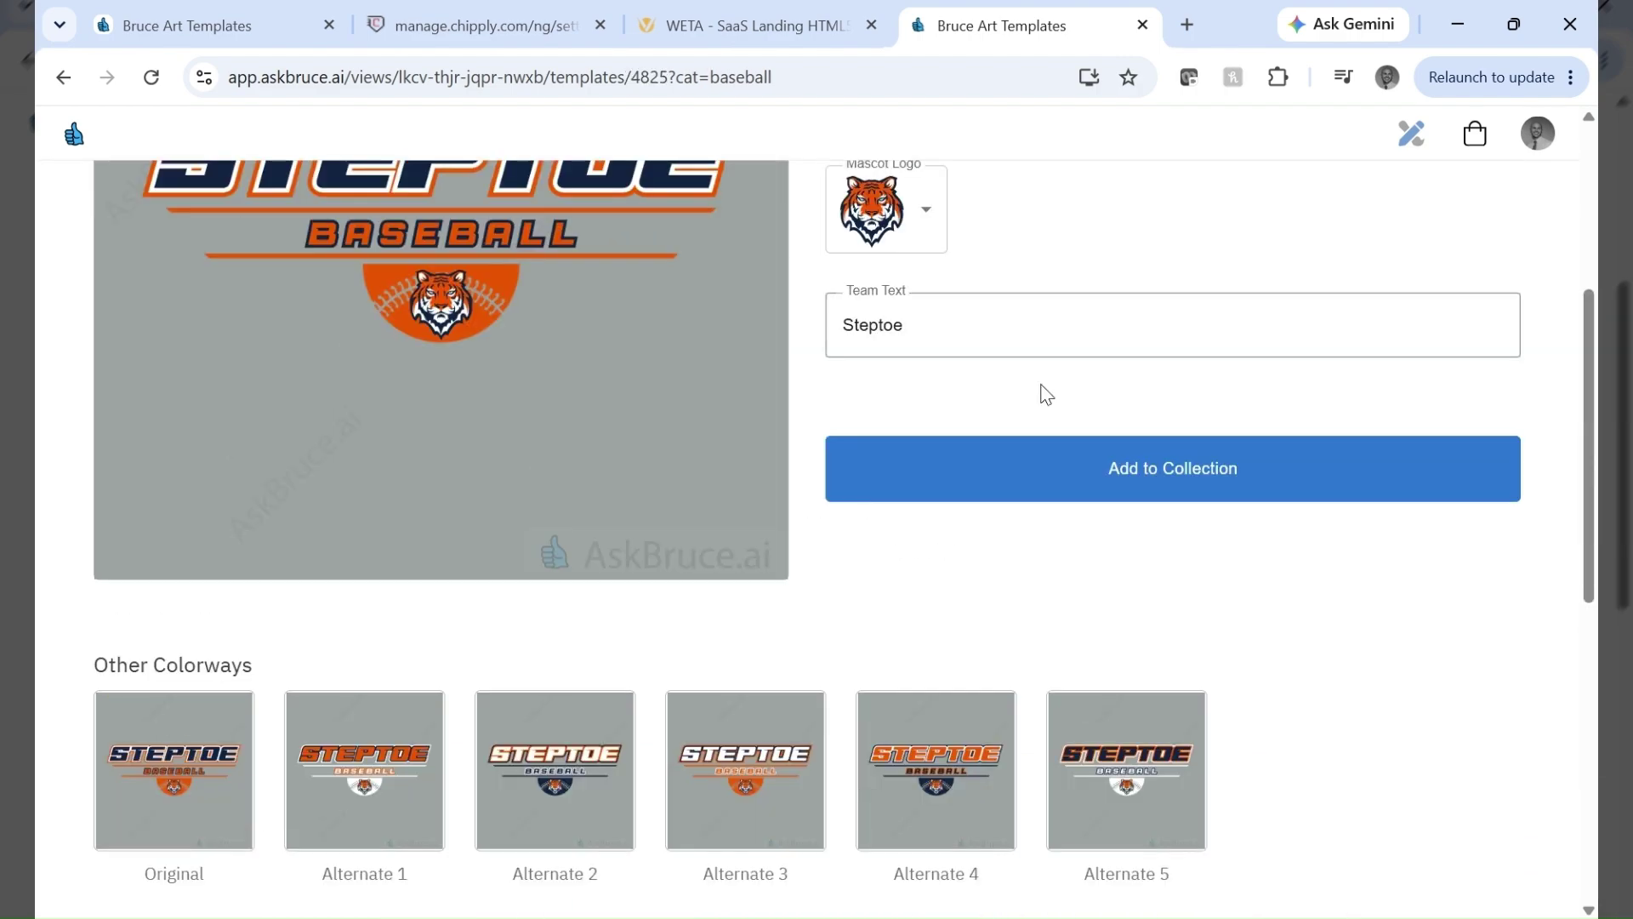
{"action": "scroll", "coordinate": [601, 456], "scroll_direction": "down", "scroll_amount": 3}
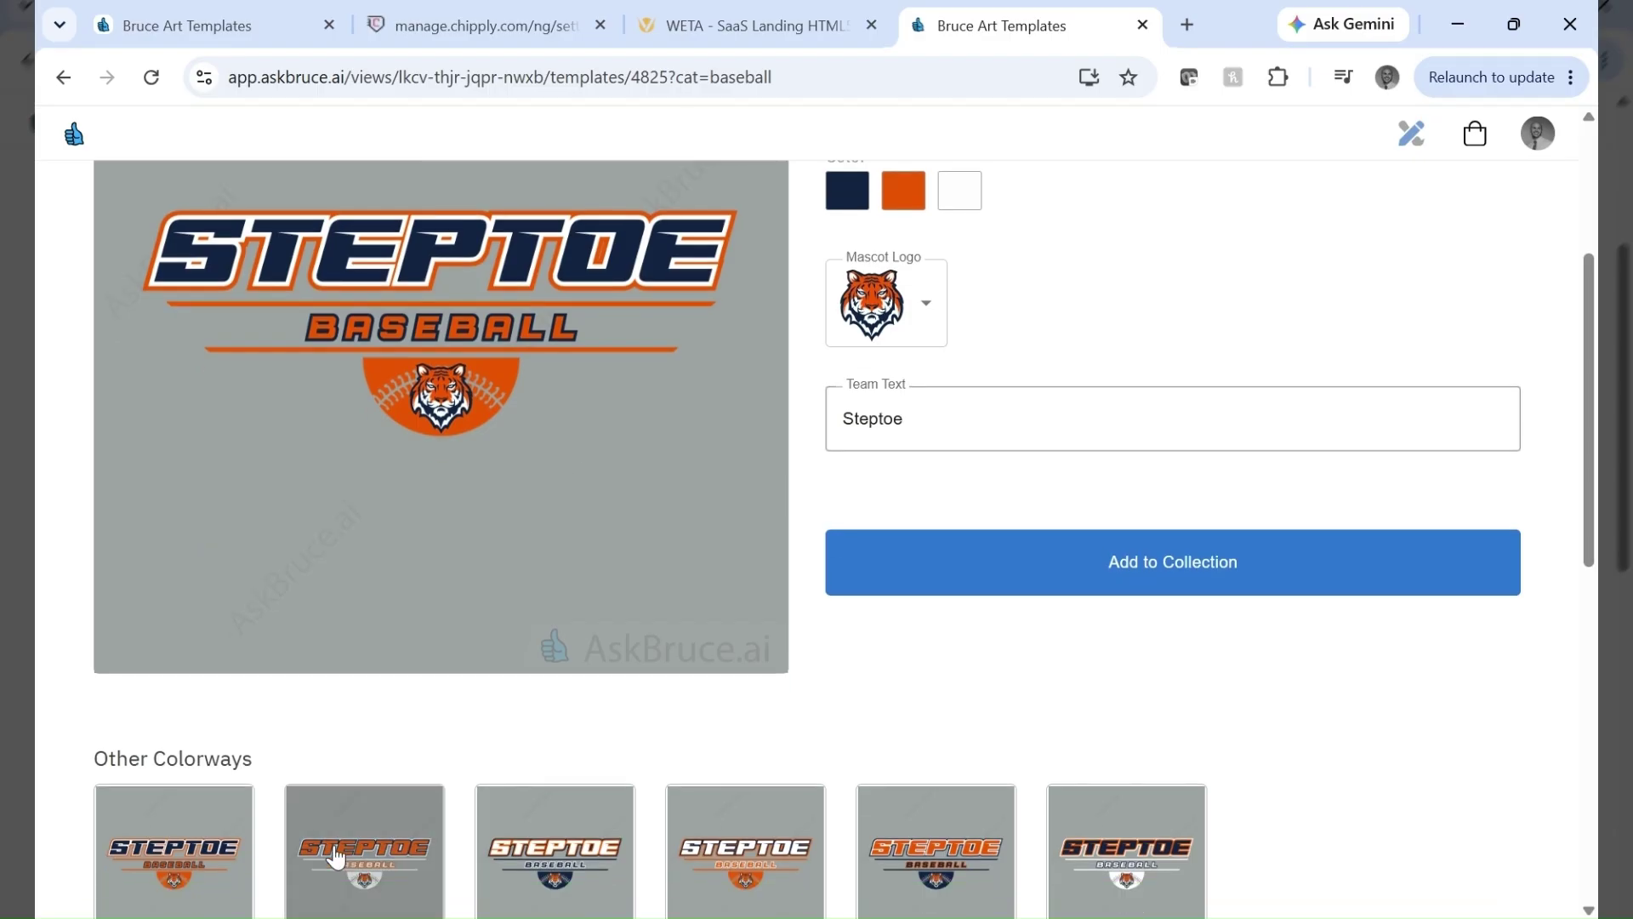
{"action": "left_click", "coordinate": [616, 893]}
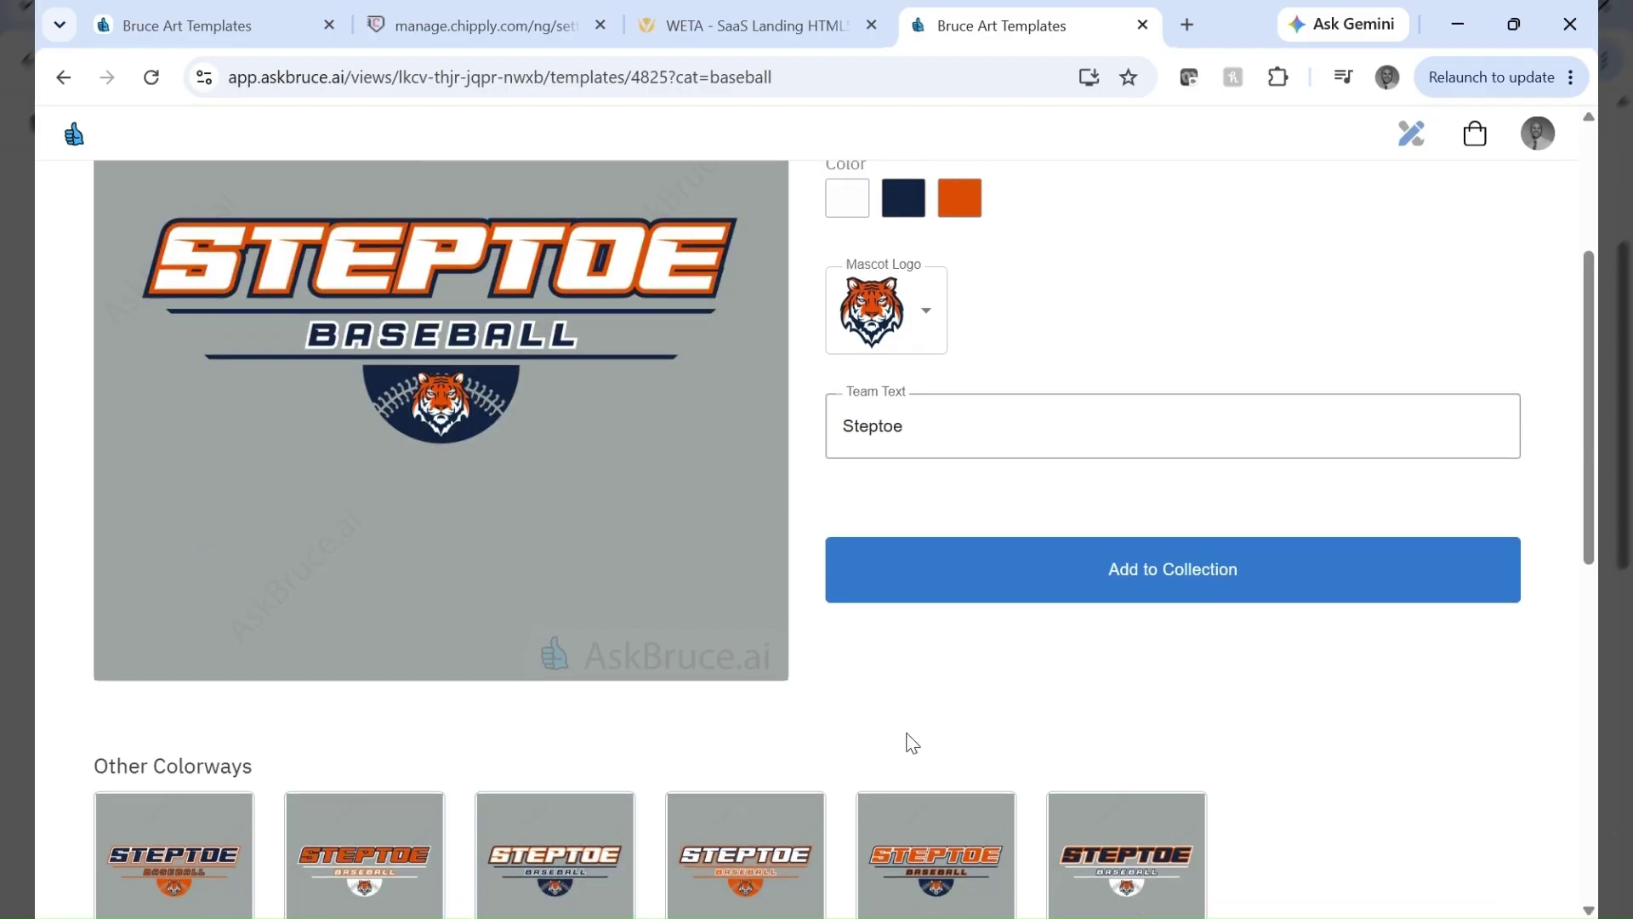
Try the black-and-white roaring tiger as the mascot logo and restore the orange tiger.
{"action": "scroll", "coordinate": [1007, 474], "scroll_direction": "up", "scroll_amount": 2}
{"action": "left_click", "coordinate": [906, 449]}
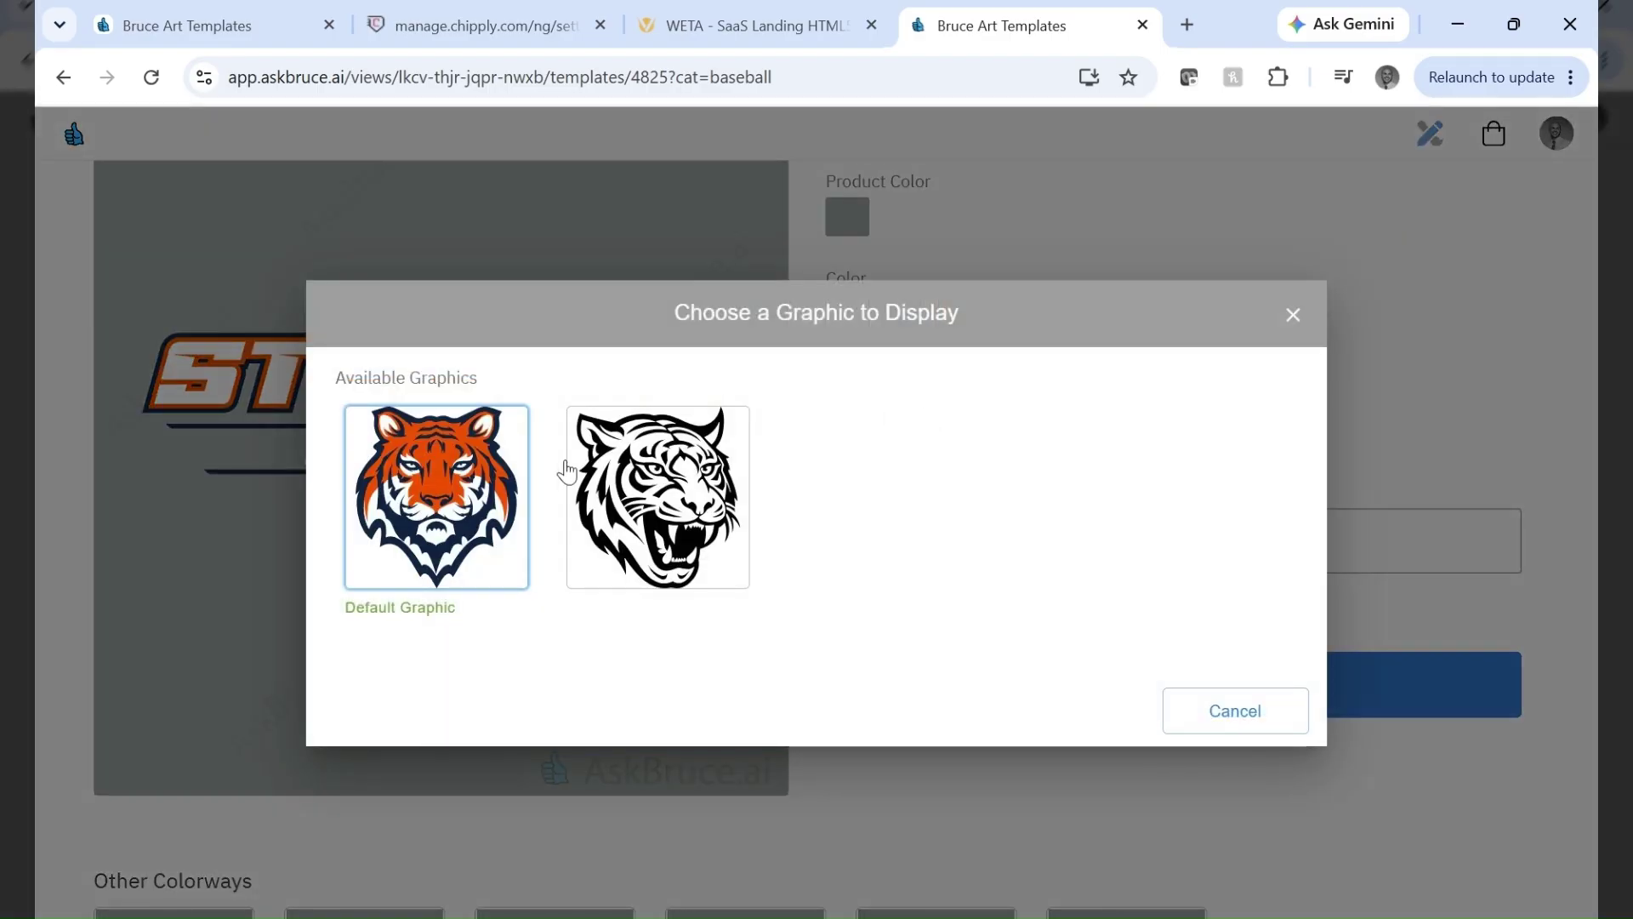
{"action": "left_click", "coordinate": [678, 476]}
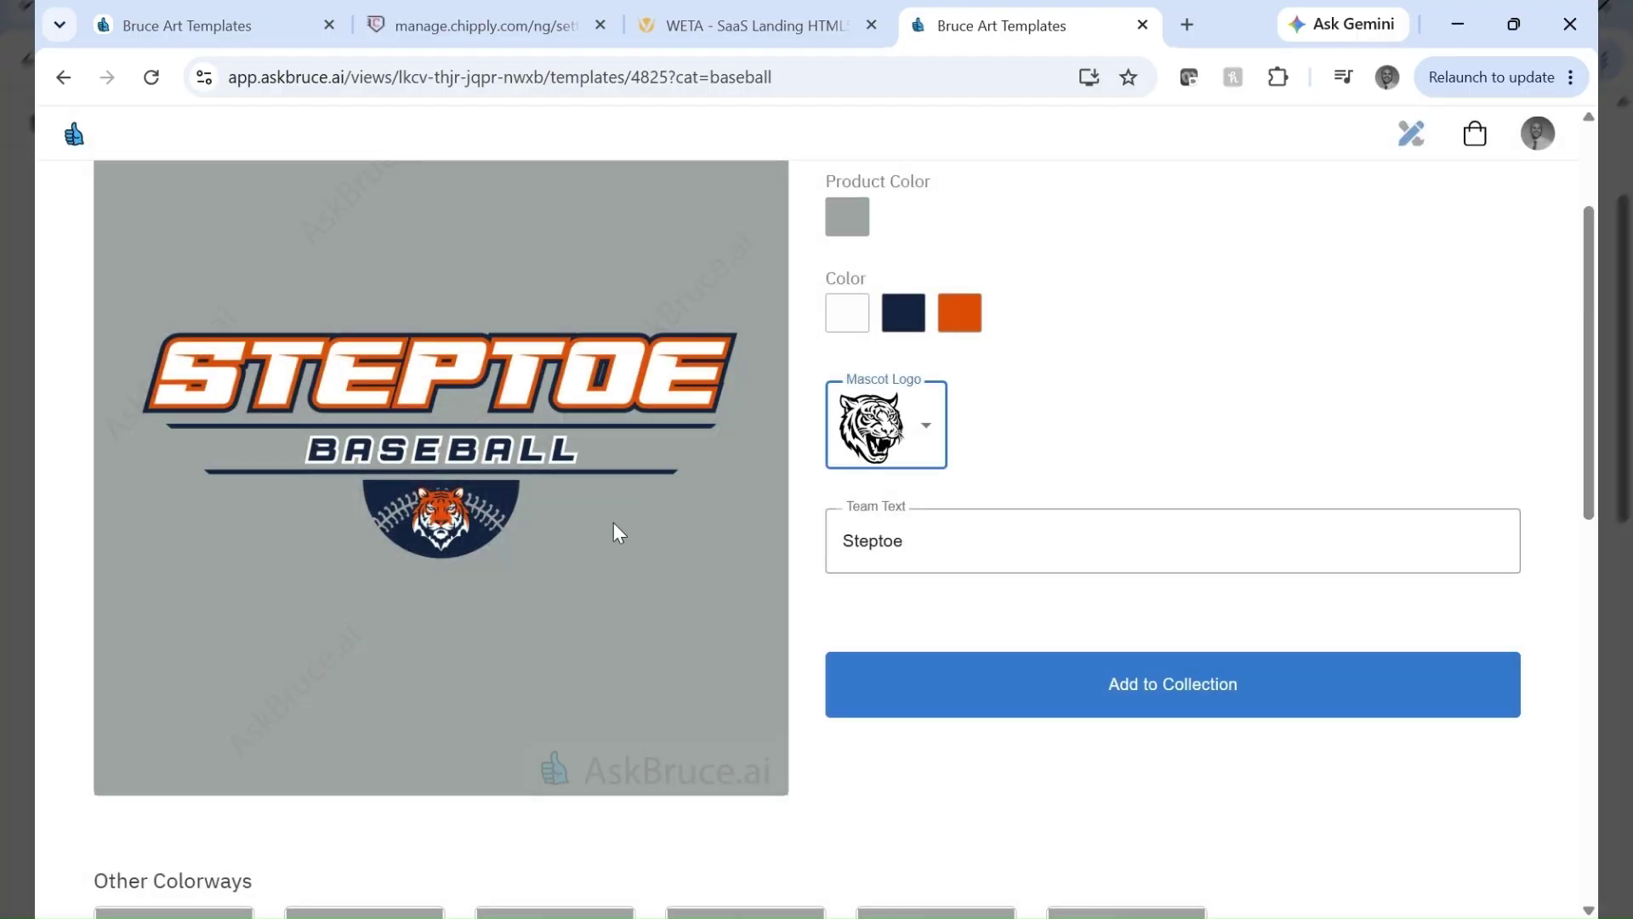
{"action": "left_click", "coordinate": [910, 425]}
{"action": "left_click", "coordinate": [493, 492]}
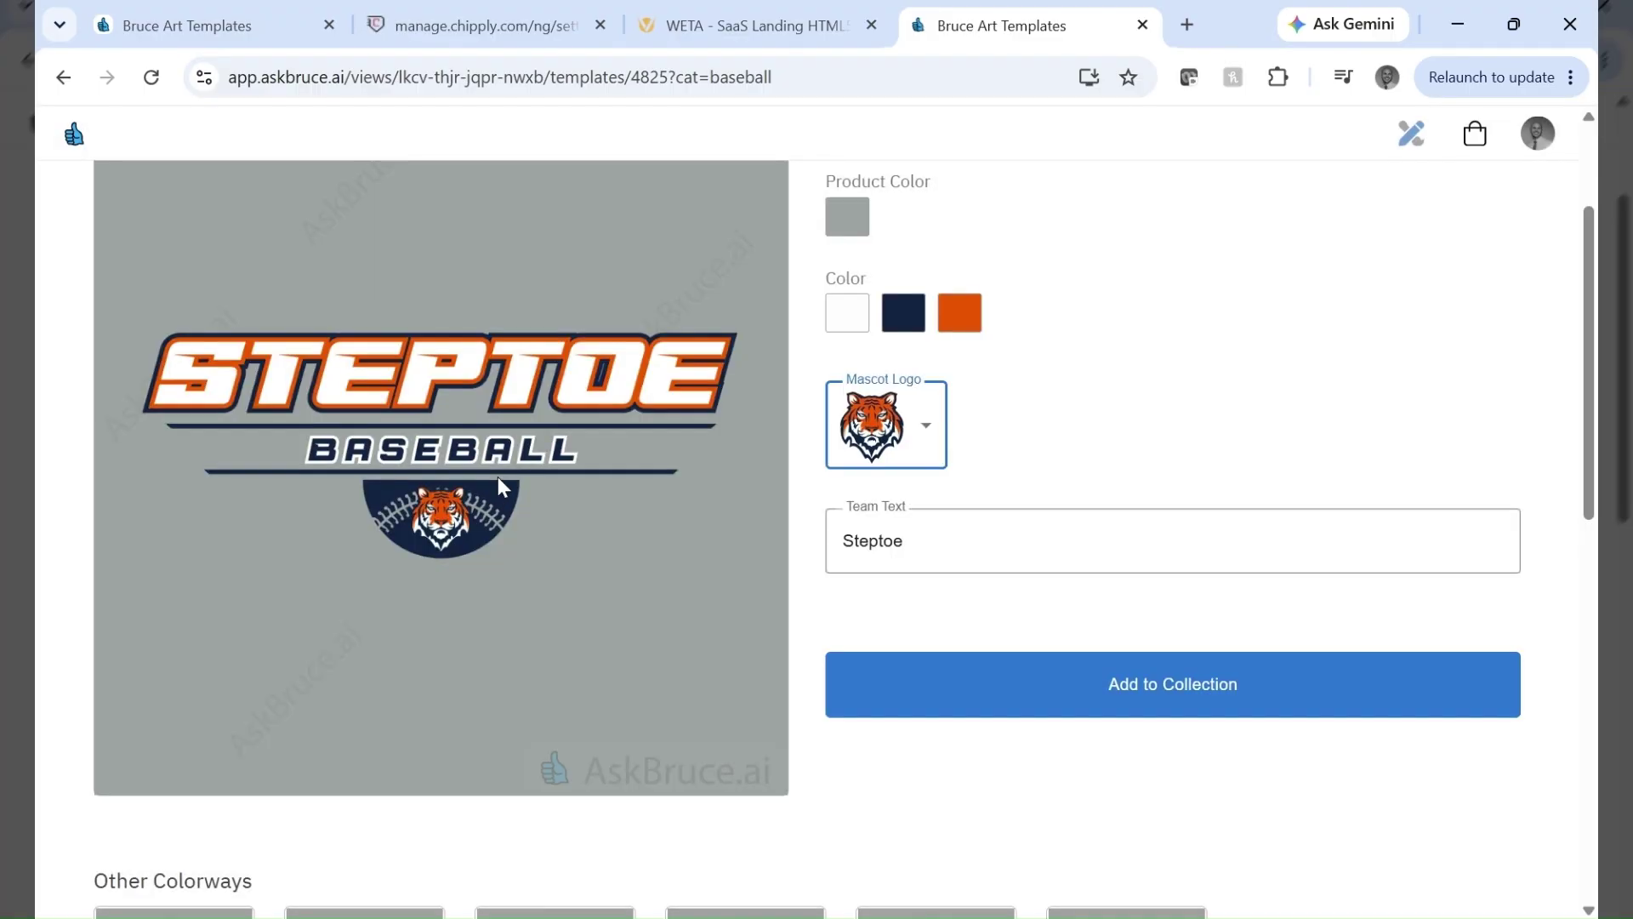
Set the team text to Tigers and add the customized template 4825 to the collection.
{"action": "double_click", "coordinate": [962, 547]}
{"action": "type", "text": "Tigers"}
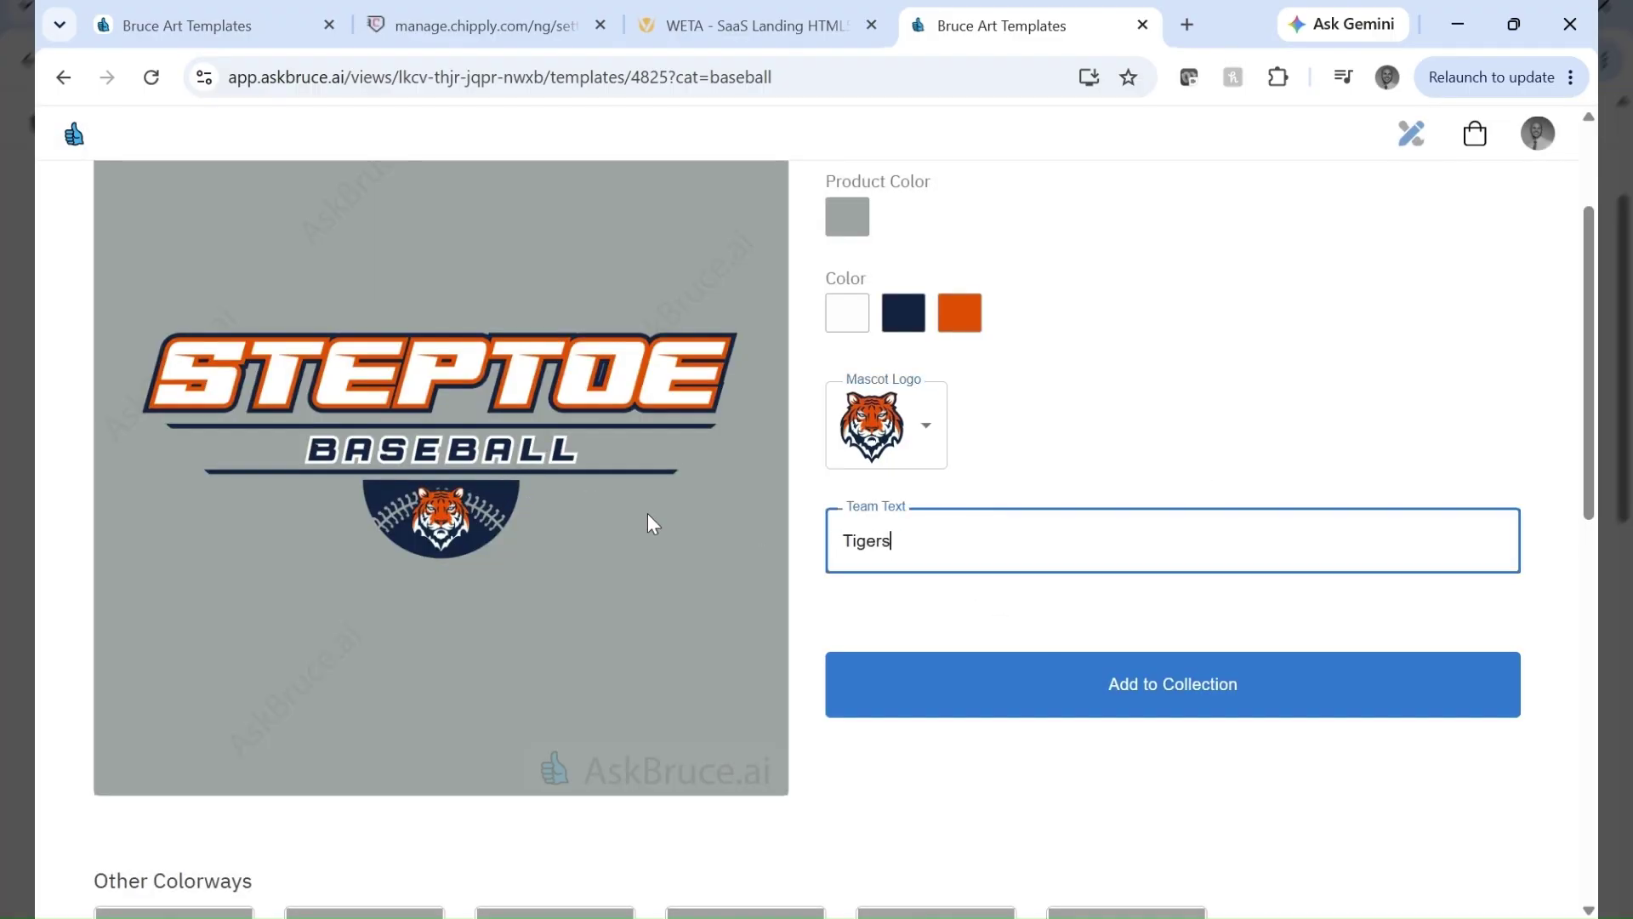
{"action": "scroll", "coordinate": [1203, 553], "scroll_direction": "up", "scroll_amount": 2}
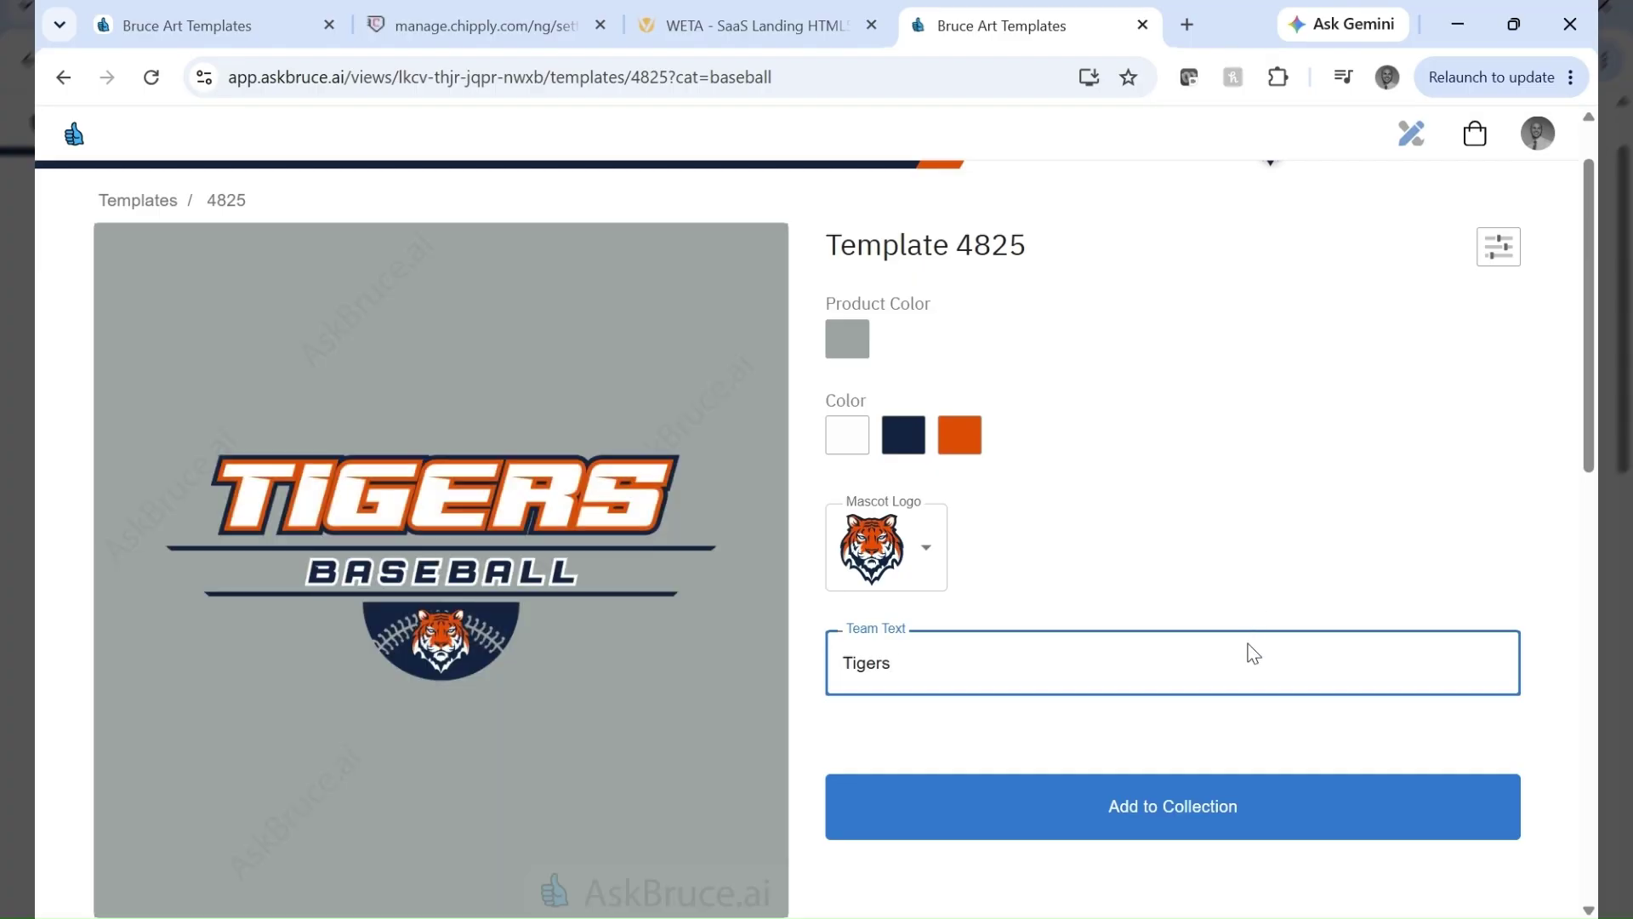
{"action": "left_click", "coordinate": [1151, 805]}
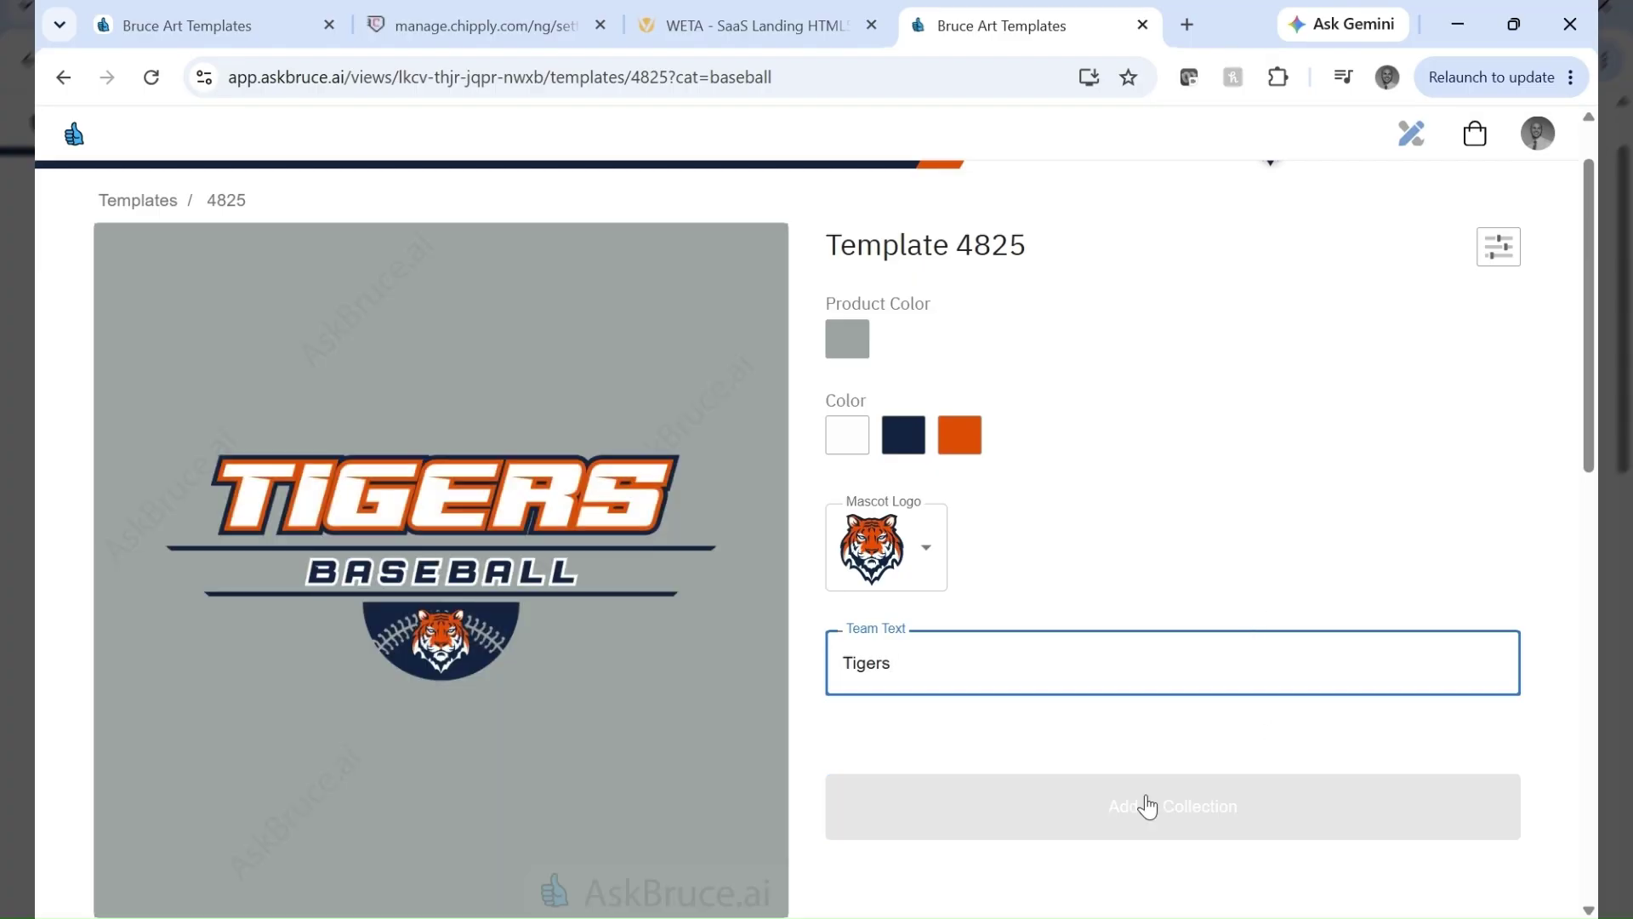
{"action": "left_click", "coordinate": [1148, 806]}
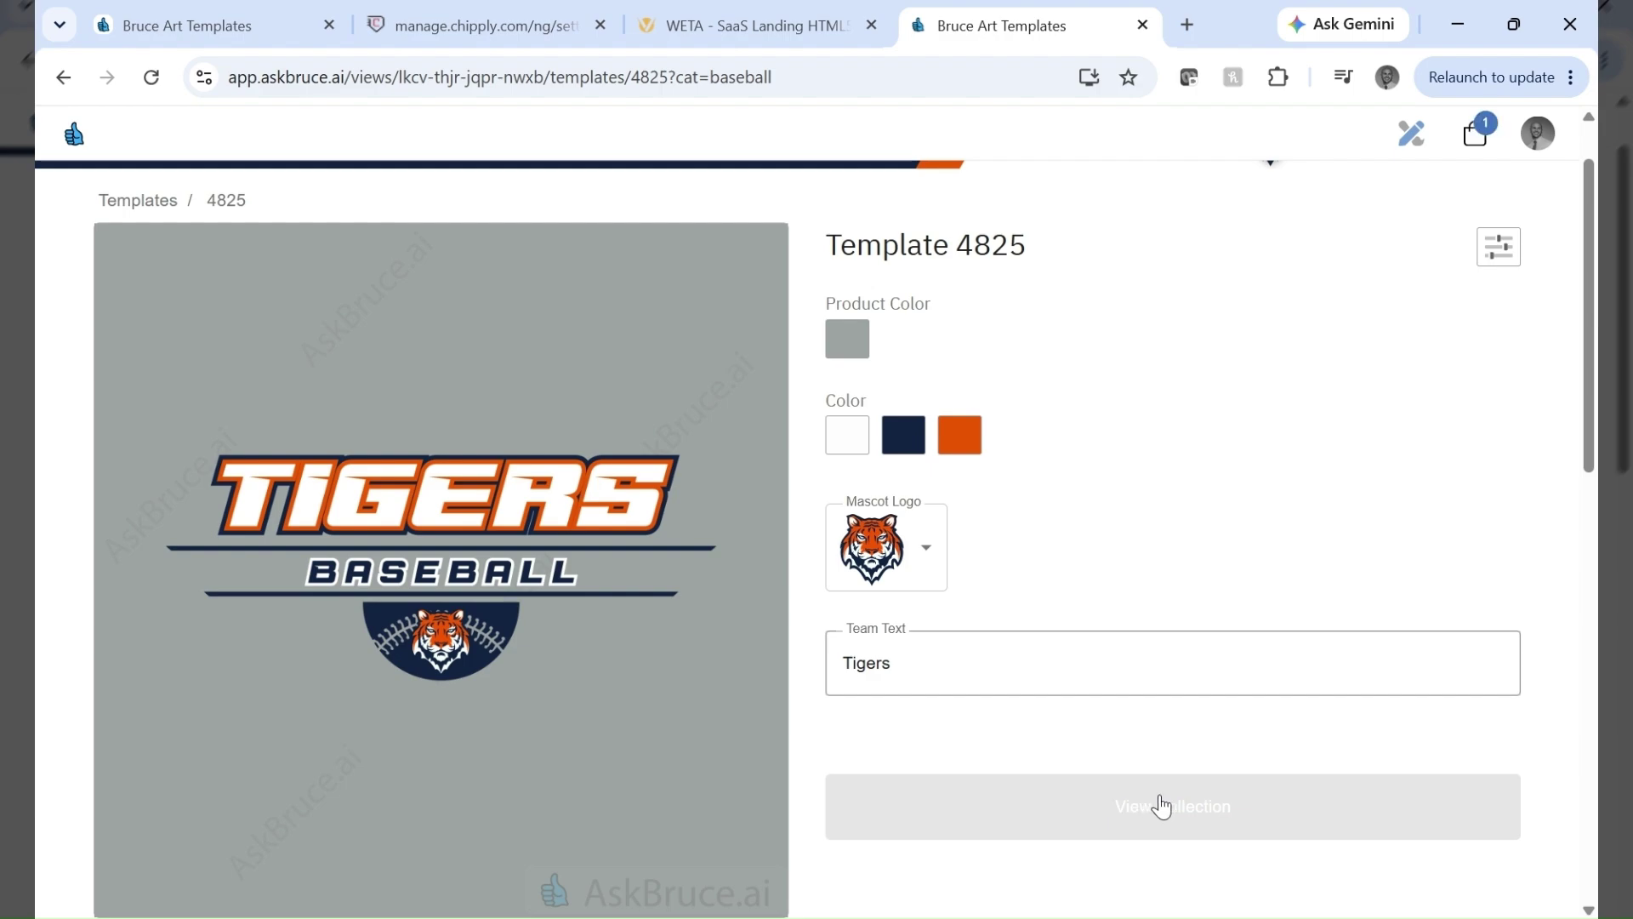
Return to the shared templates, filter them to Baseball, and add template 4763 to the collection.
{"action": "scroll", "coordinate": [1401, 334], "scroll_direction": "up", "scroll_amount": 1}
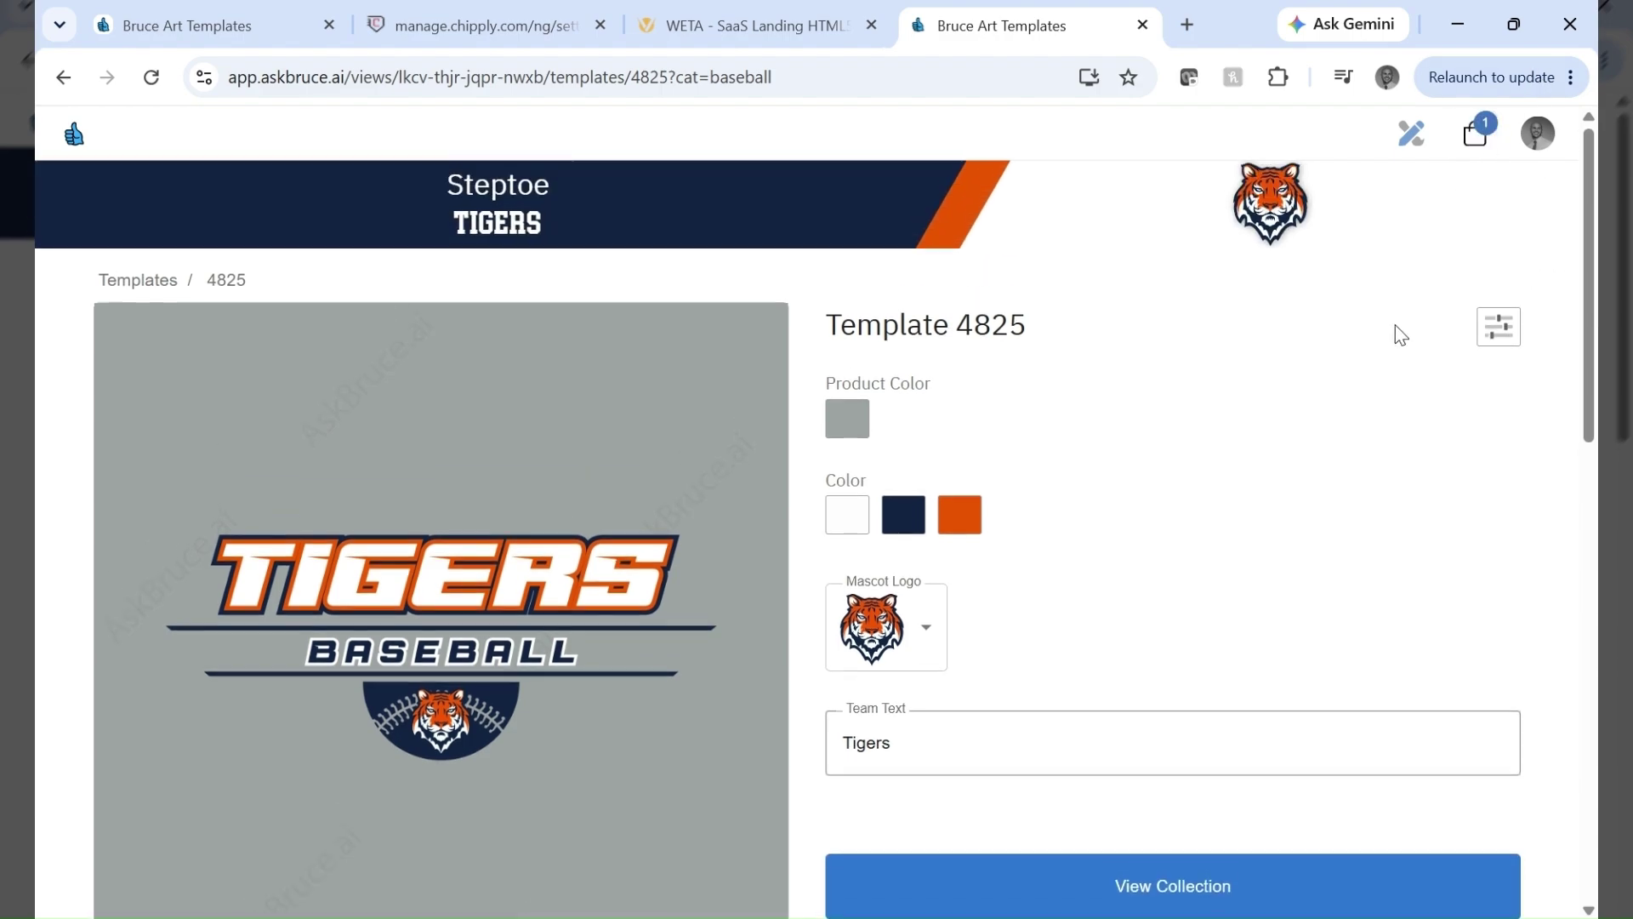
{"action": "left_click", "coordinate": [143, 281]}
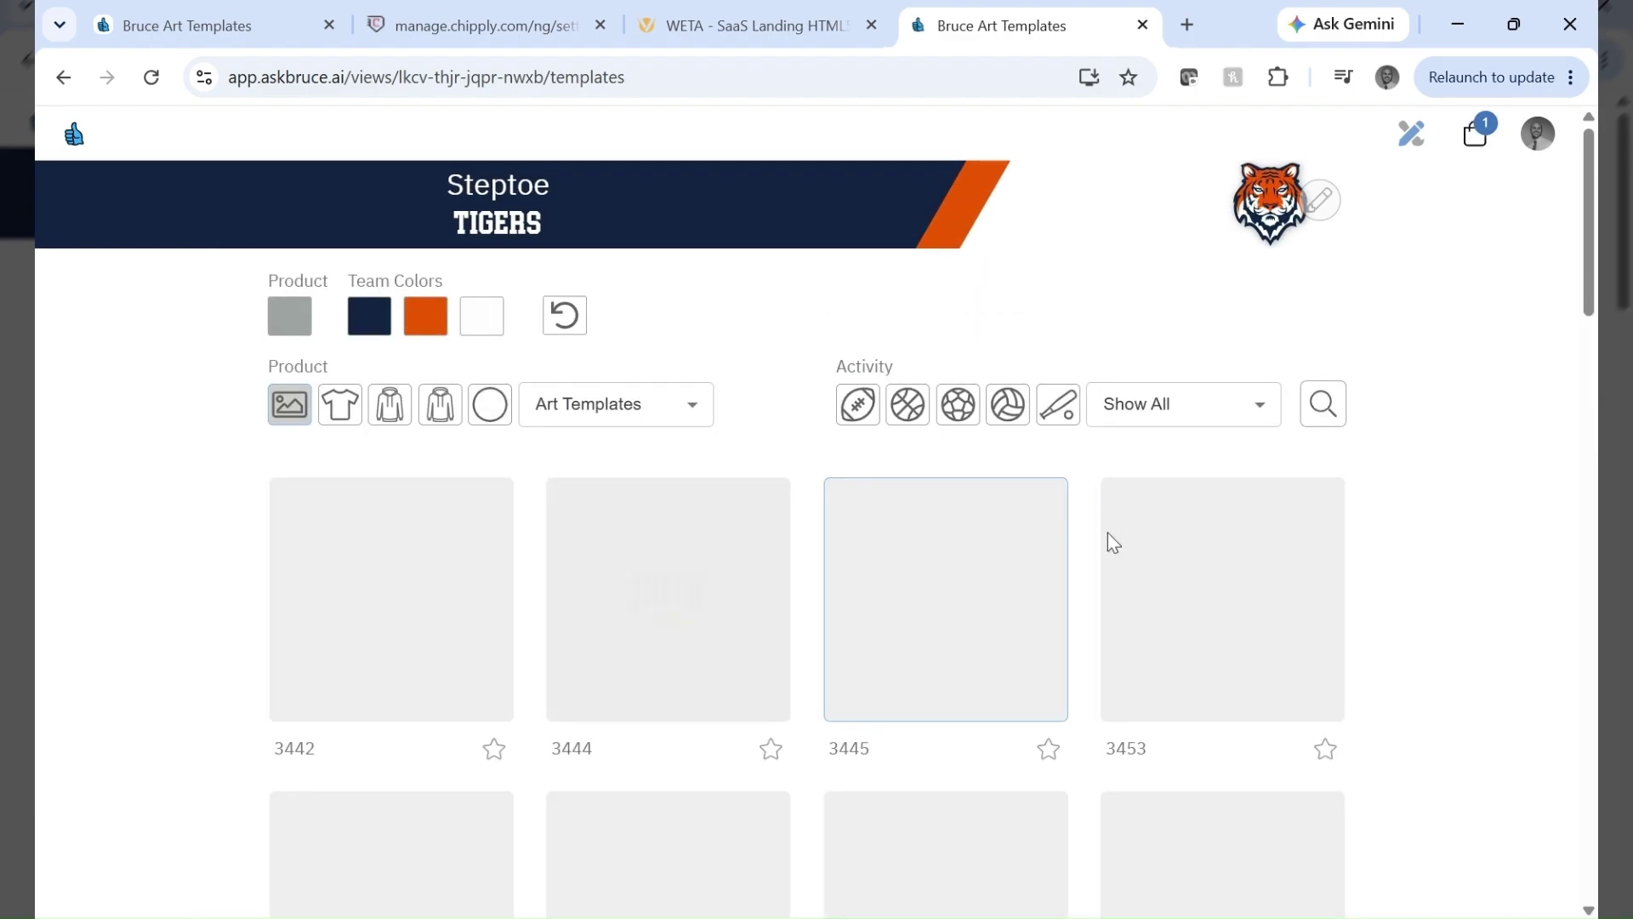
{"action": "left_click", "coordinate": [1058, 406]}
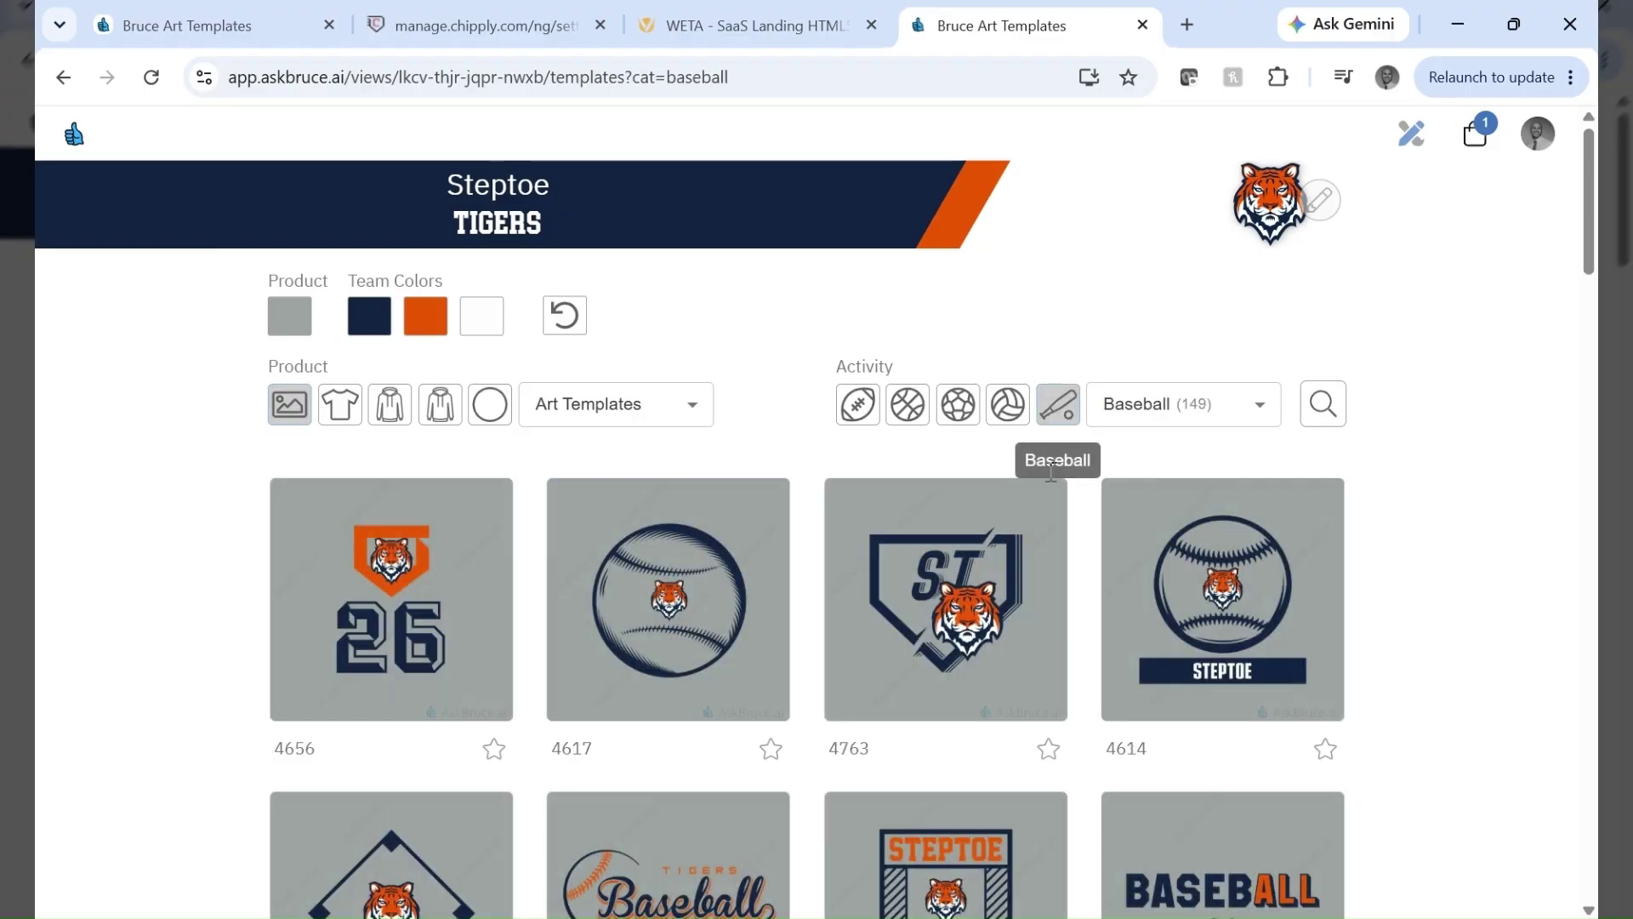
{"action": "left_click", "coordinate": [975, 568]}
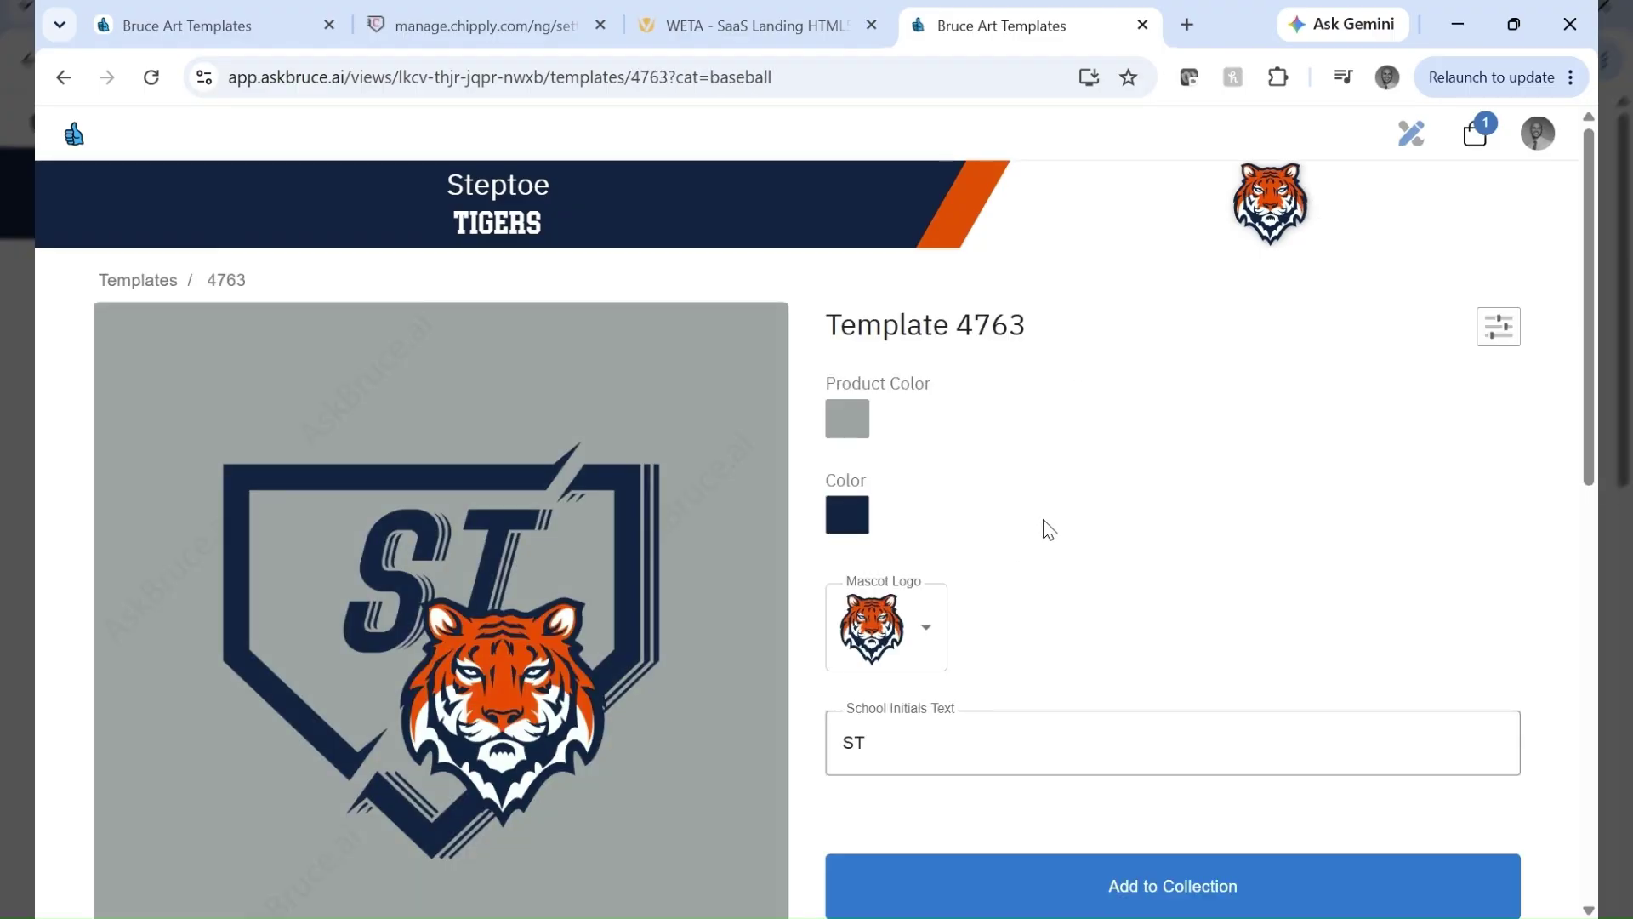
{"action": "scroll", "coordinate": [1125, 587], "scroll_direction": "down", "scroll_amount": 3}
{"action": "left_click", "coordinate": [1098, 649]}
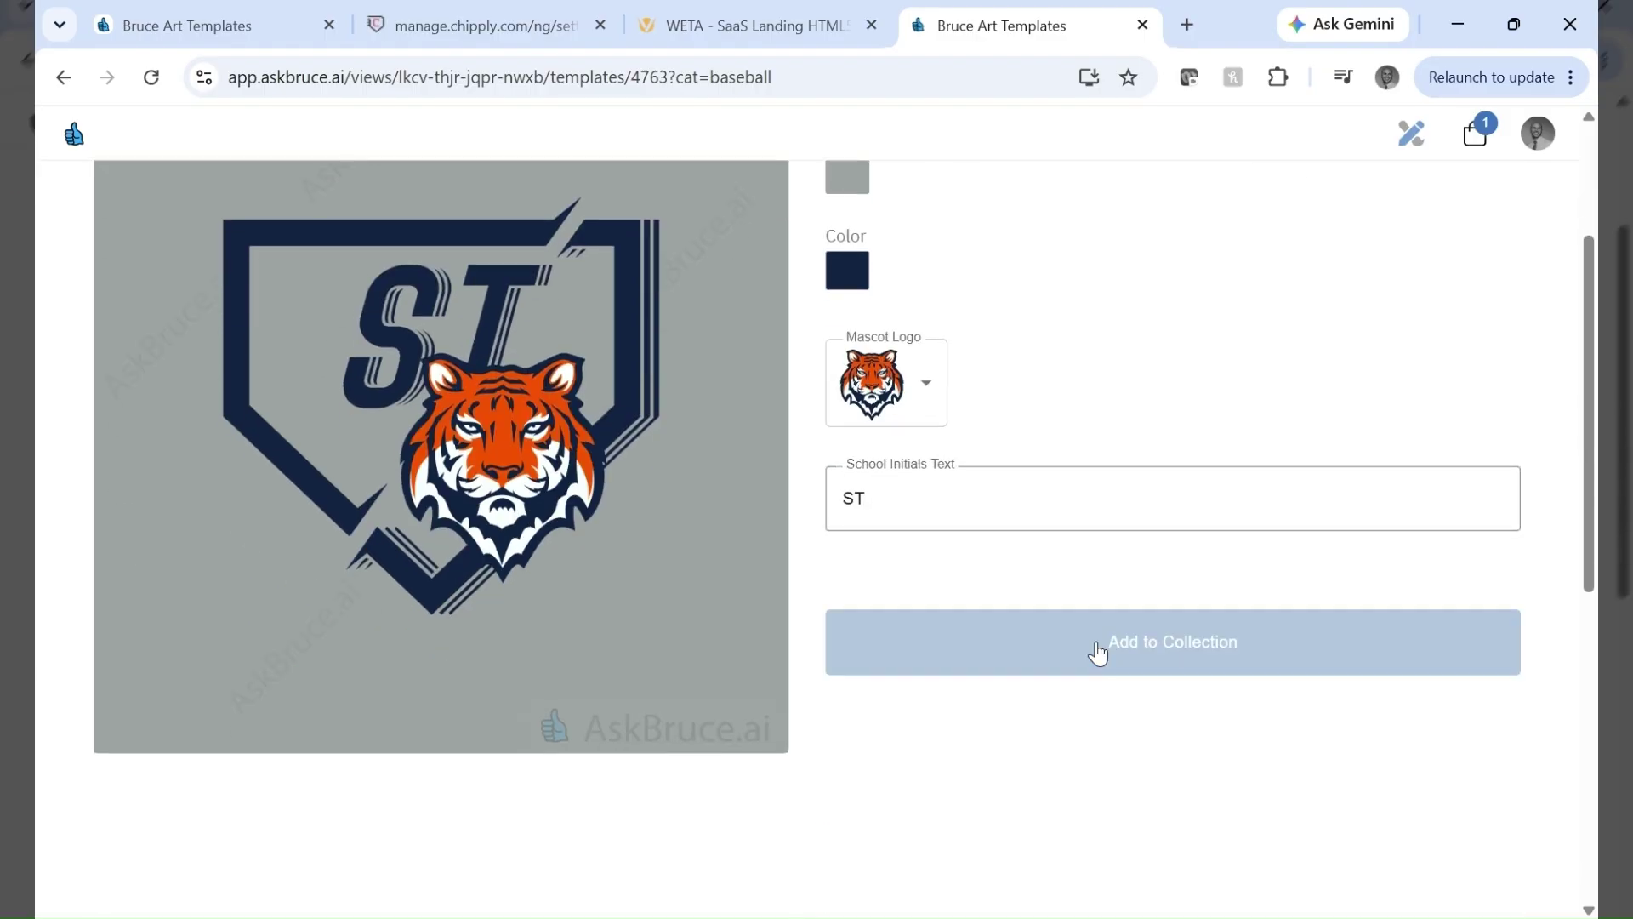
Open the collection for review and proceed to the contact details form for submission.
{"action": "scroll", "coordinate": [1313, 423], "scroll_direction": "up", "scroll_amount": 3}
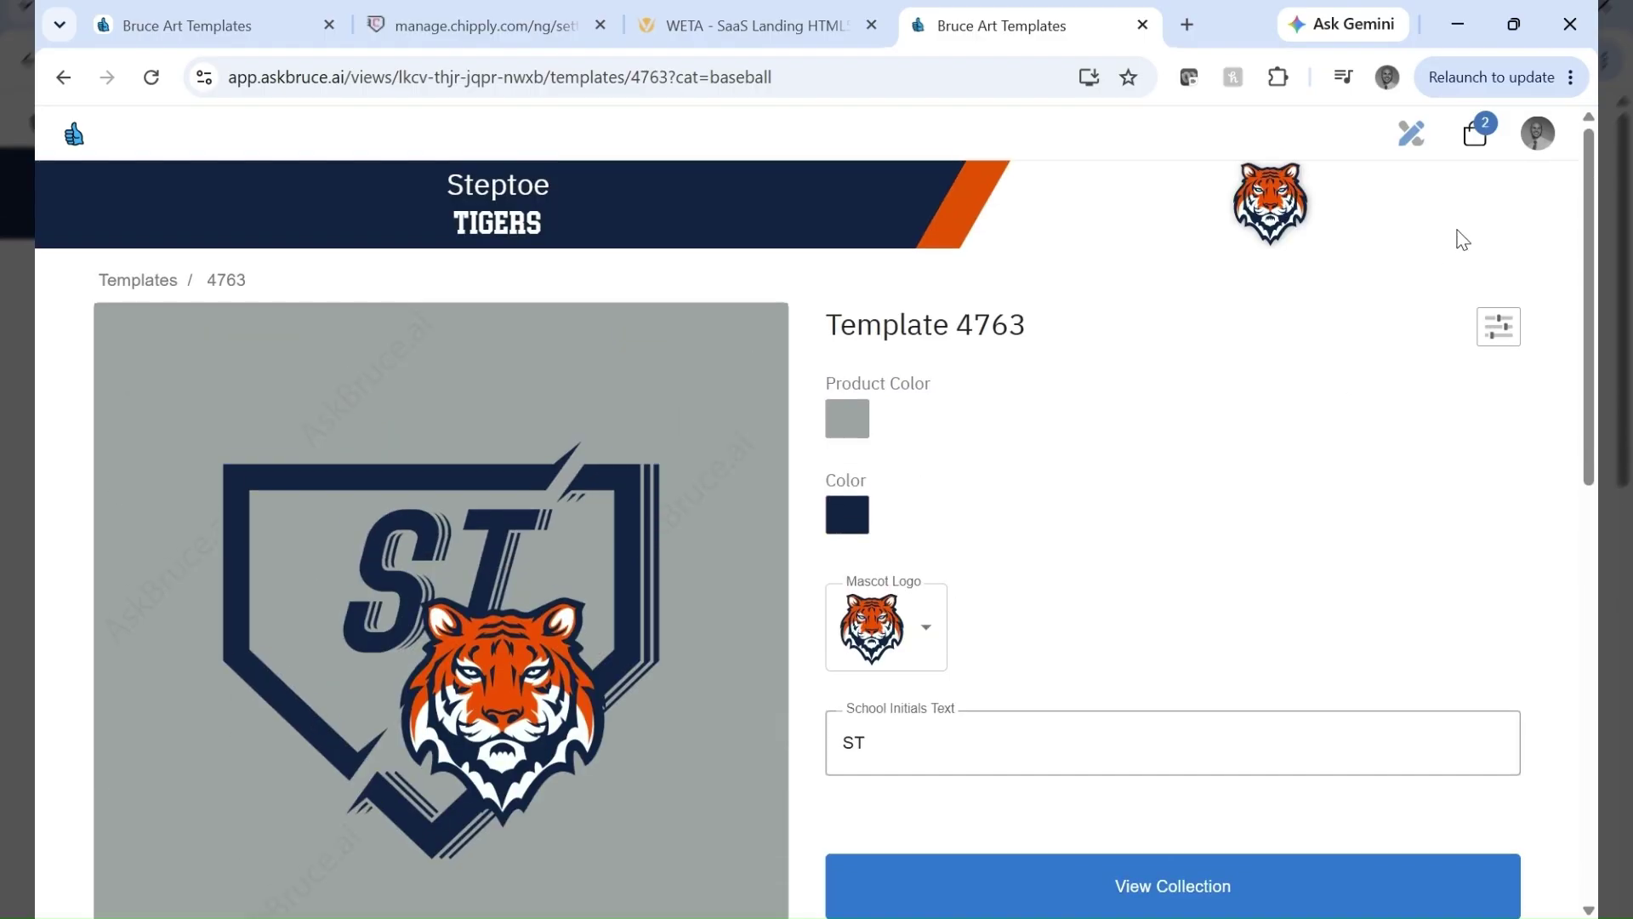
{"action": "left_click", "coordinate": [1474, 138]}
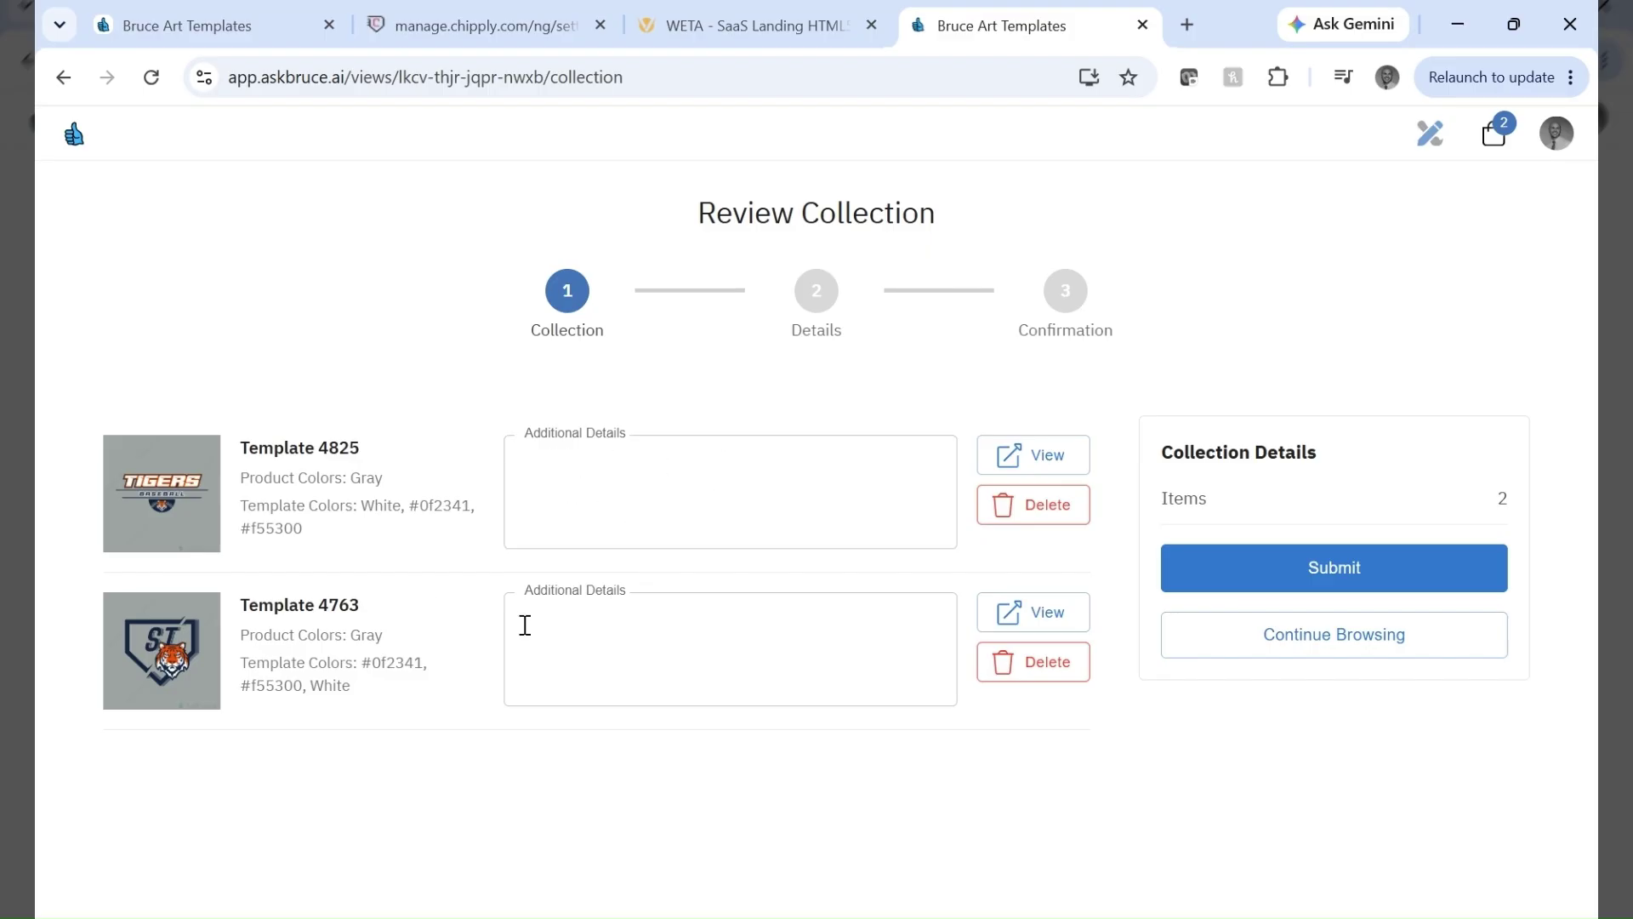
{"action": "left_click", "coordinate": [1379, 568]}
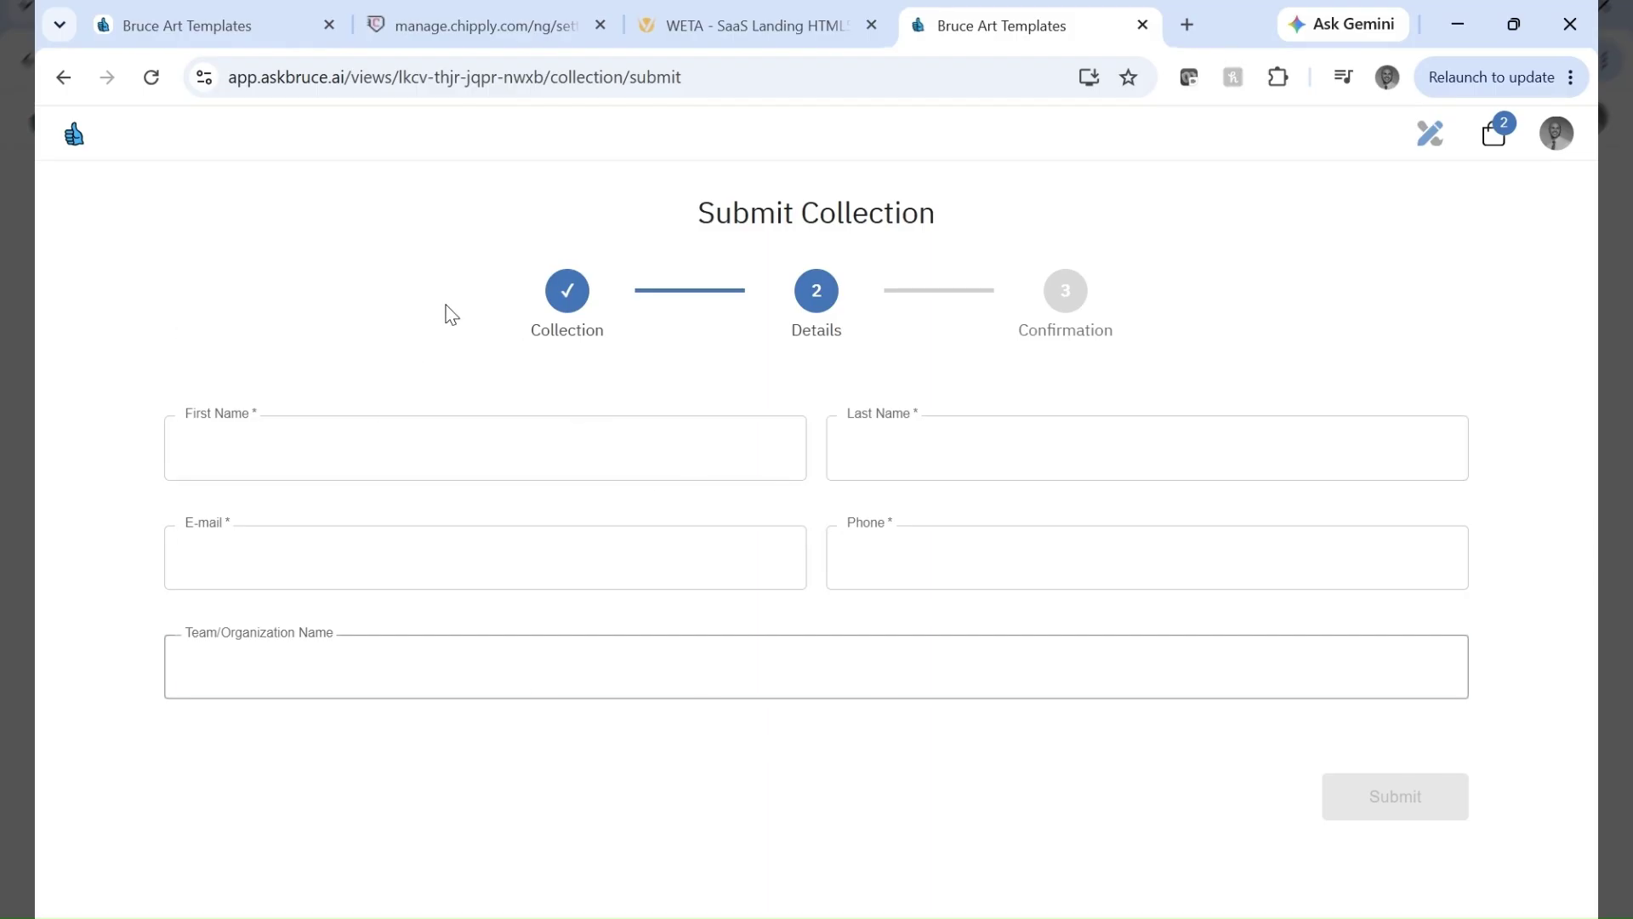
Switch back to the original Bruce tab, close the share dialog and open the leads list in the account details.
{"action": "left_click", "coordinate": [199, 19]}
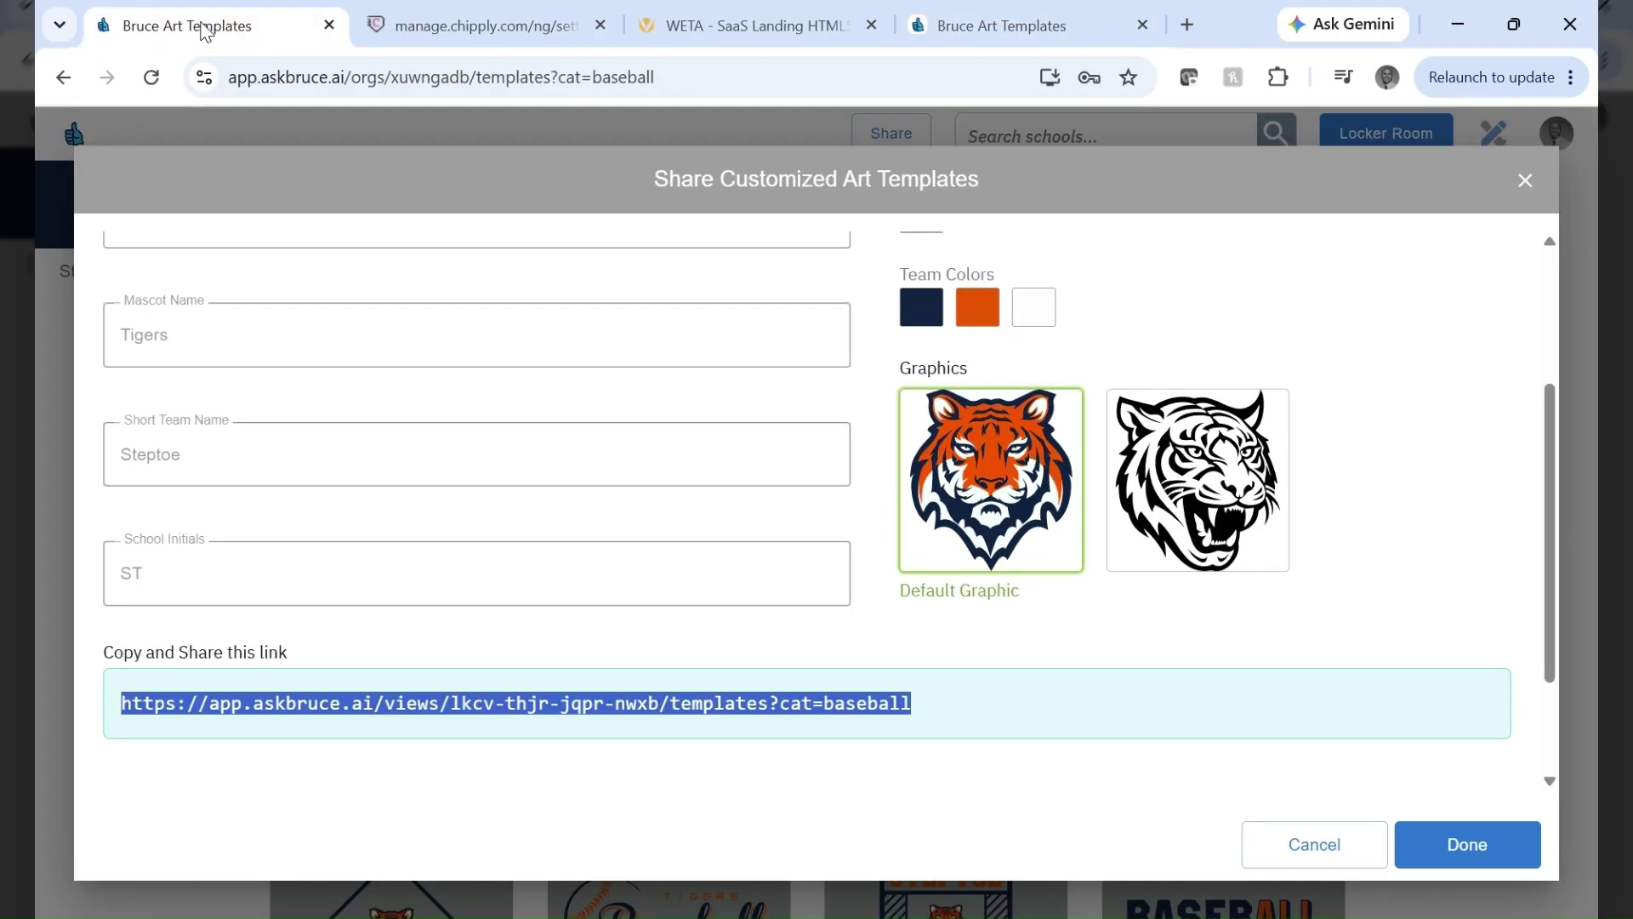
{"action": "left_click", "coordinate": [1314, 857]}
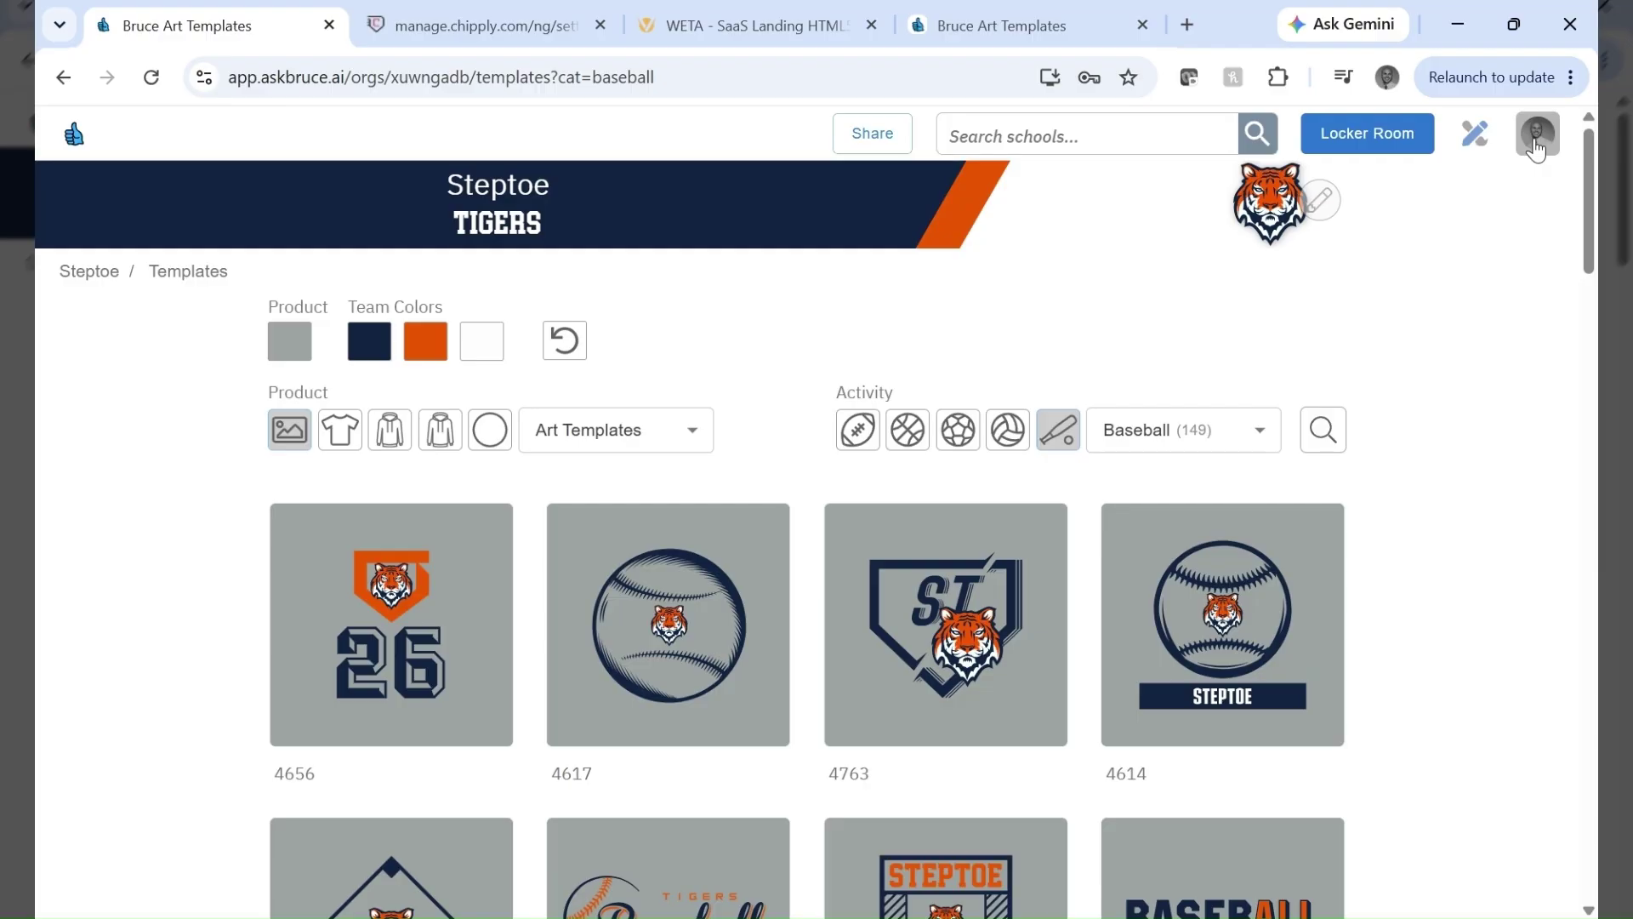
{"action": "left_click", "coordinate": [1536, 145]}
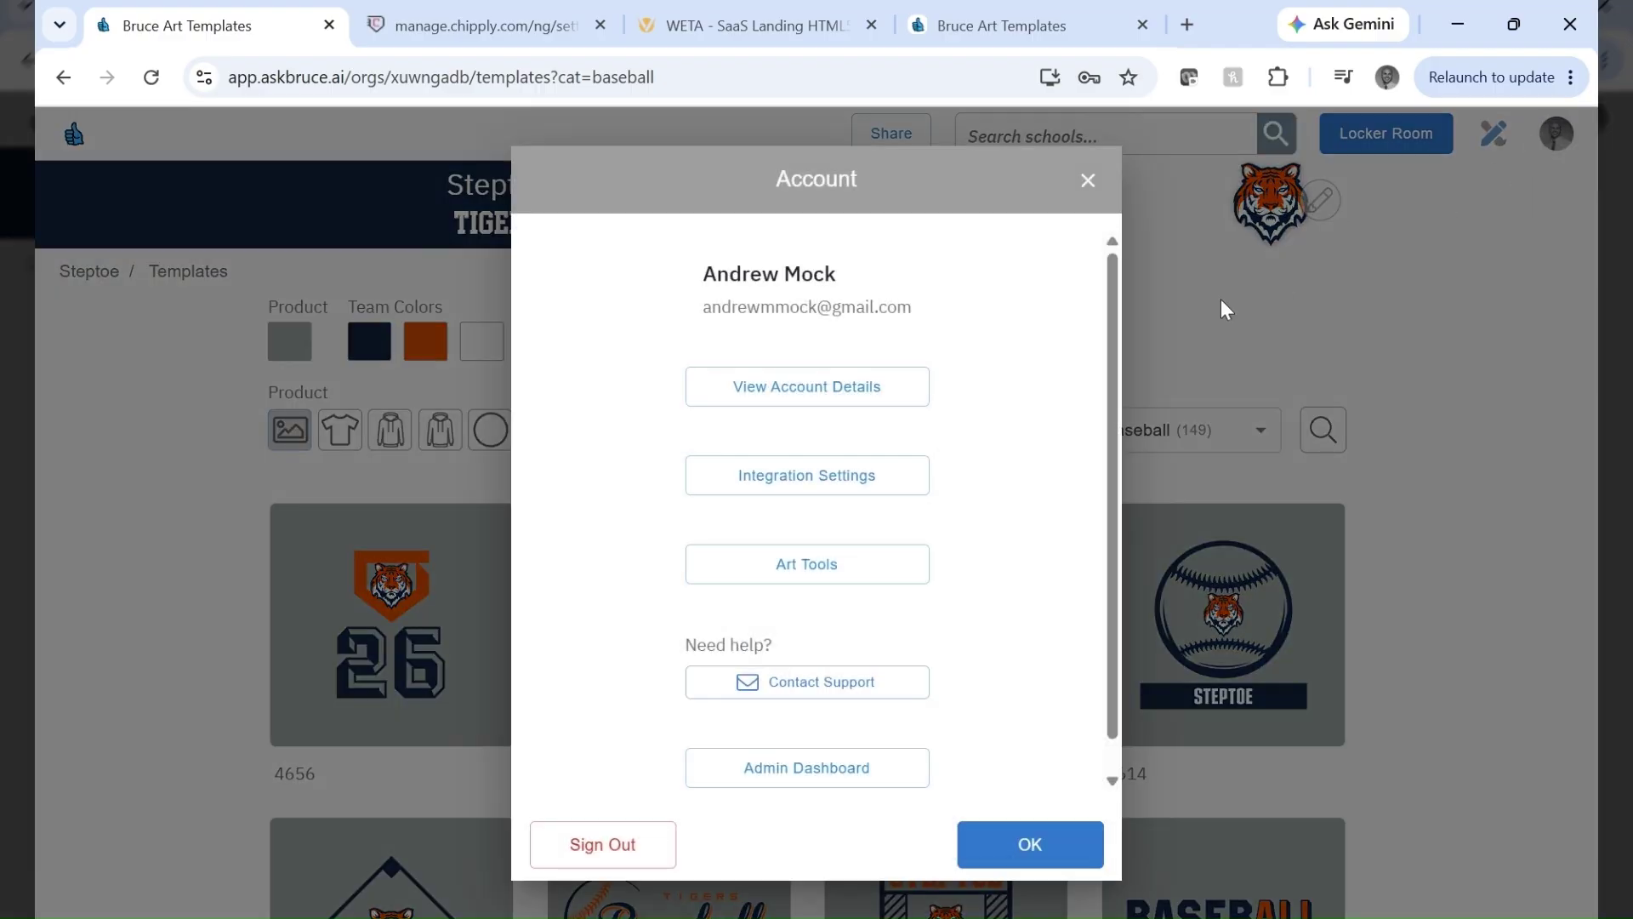
{"action": "left_click", "coordinate": [787, 387]}
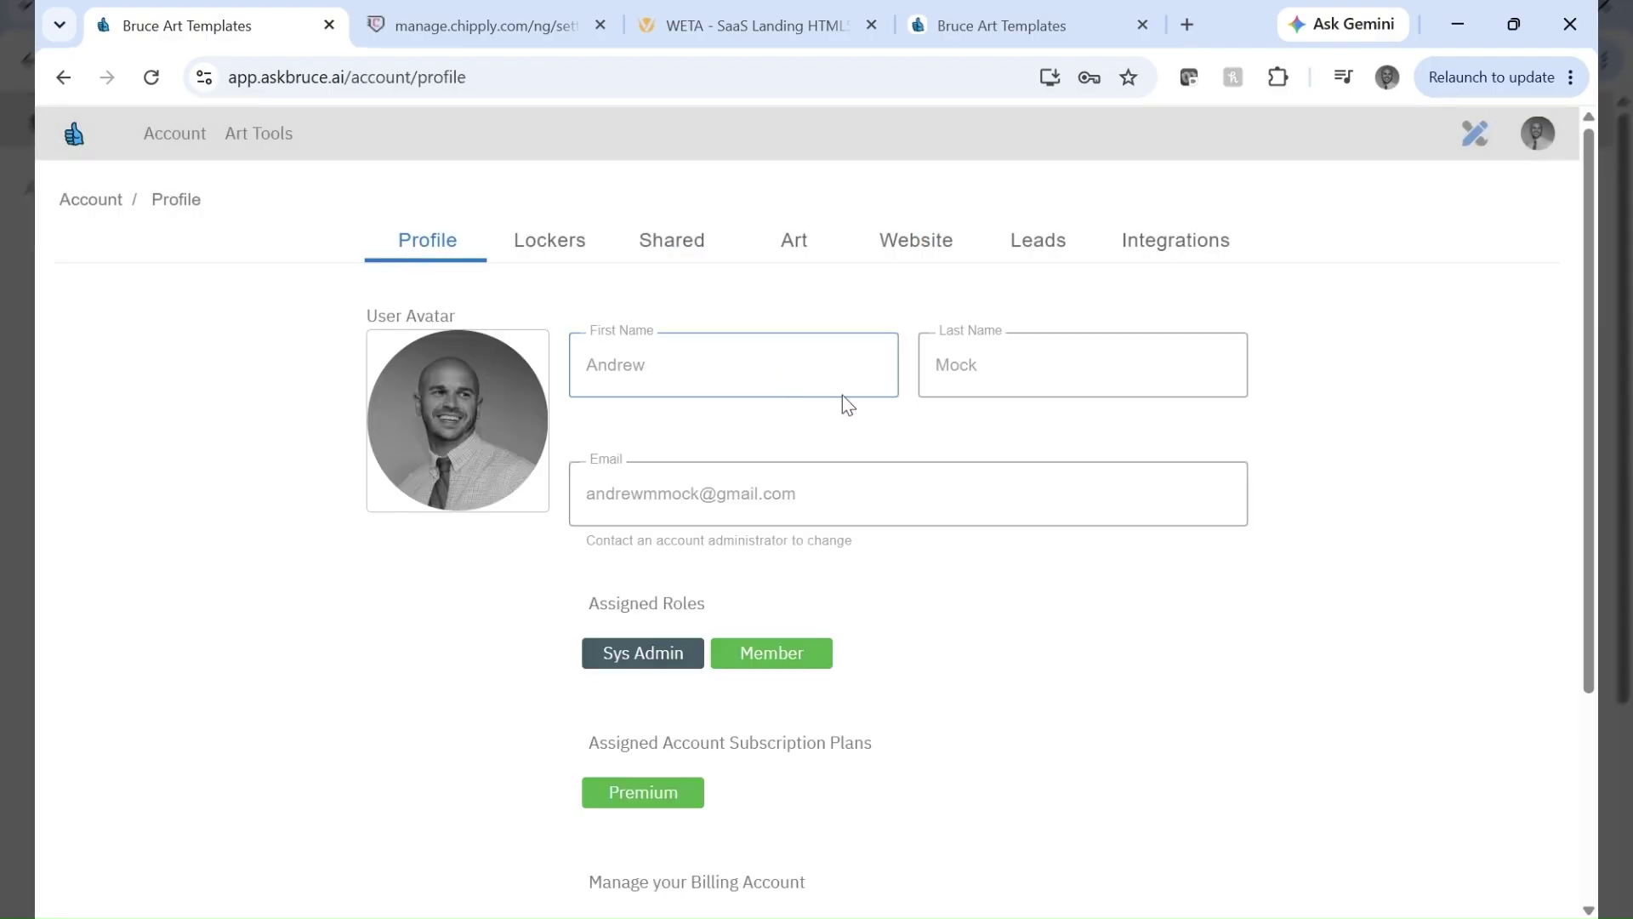
{"action": "left_click", "coordinate": [1017, 248]}
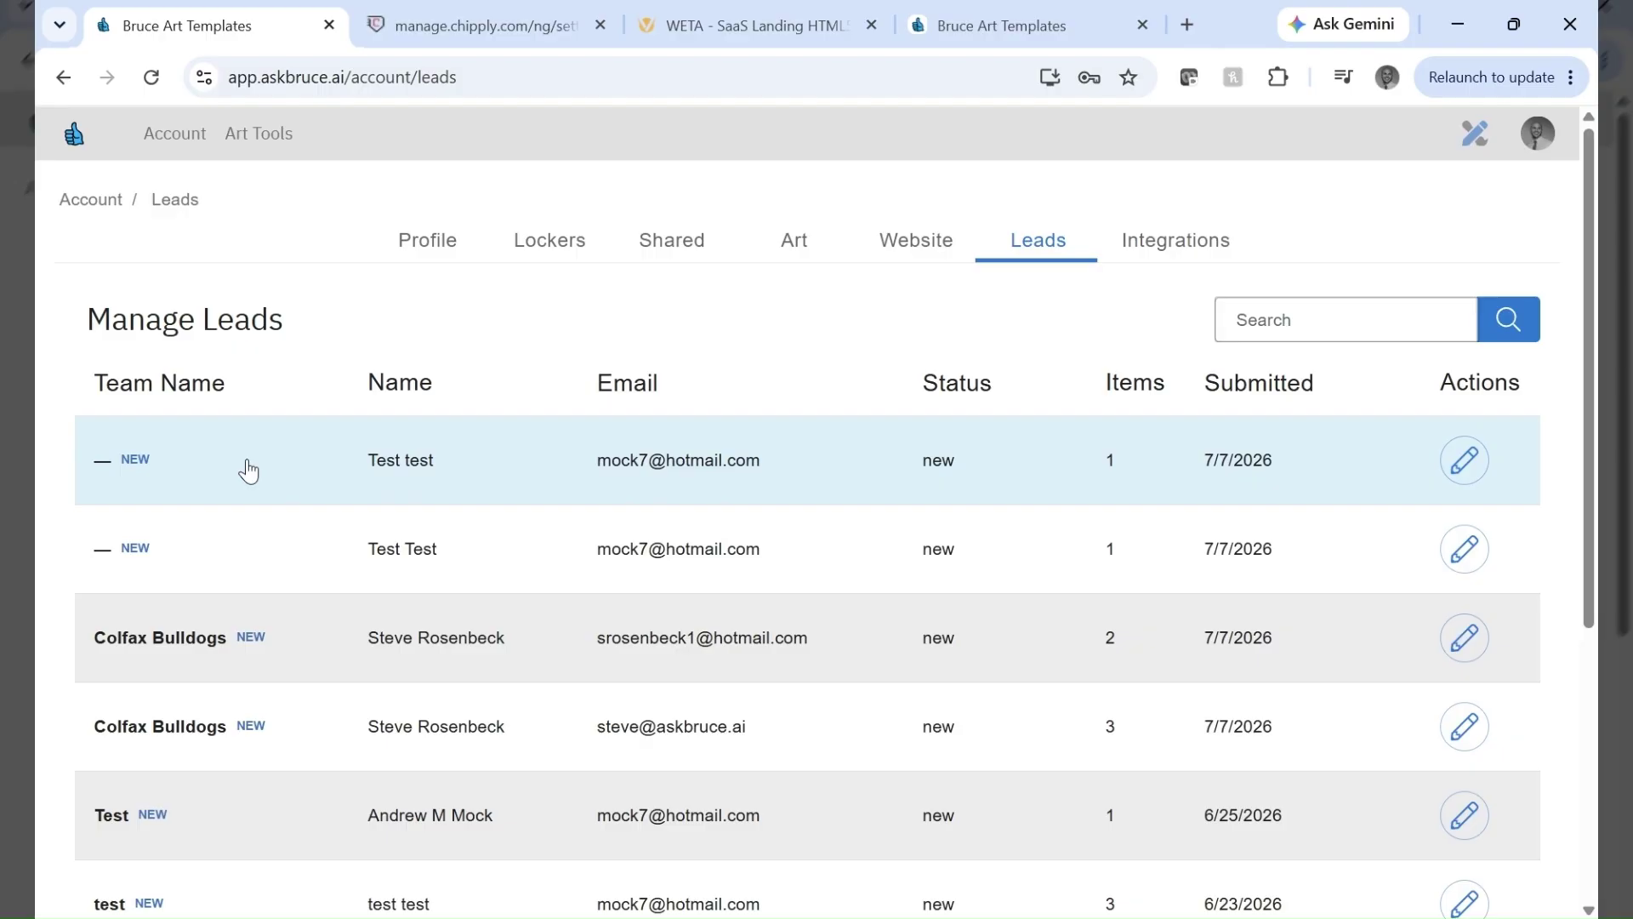
Open the newest lead's collection summary and examine the download formats offered for its template.
{"action": "left_click", "coordinate": [248, 470]}
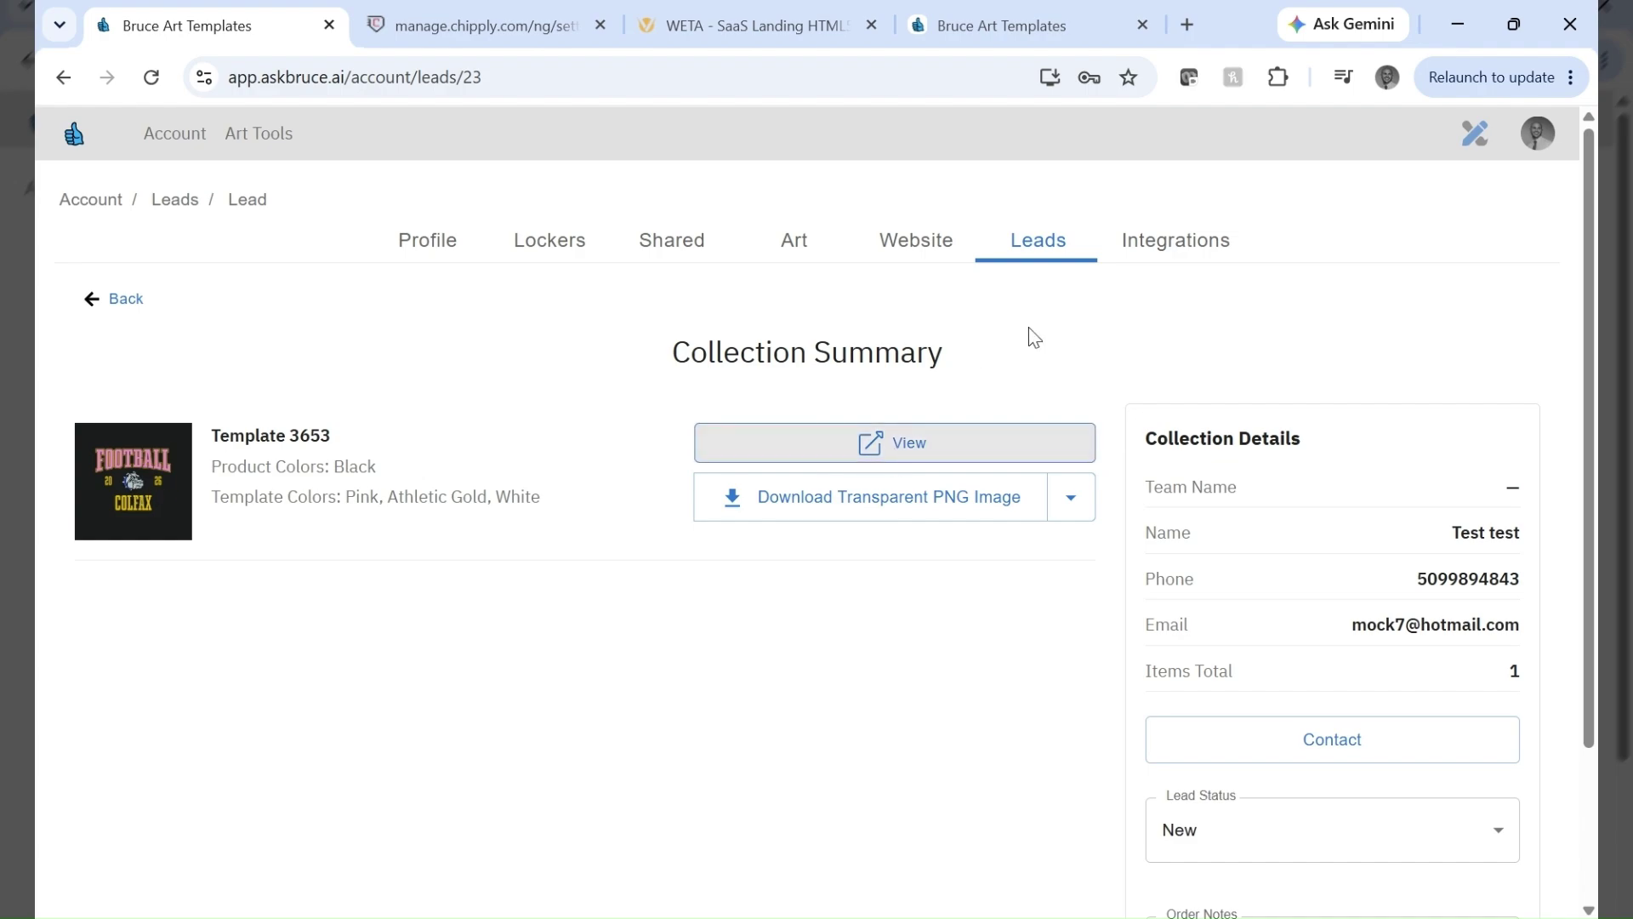
{"action": "left_click", "coordinate": [1074, 506]}
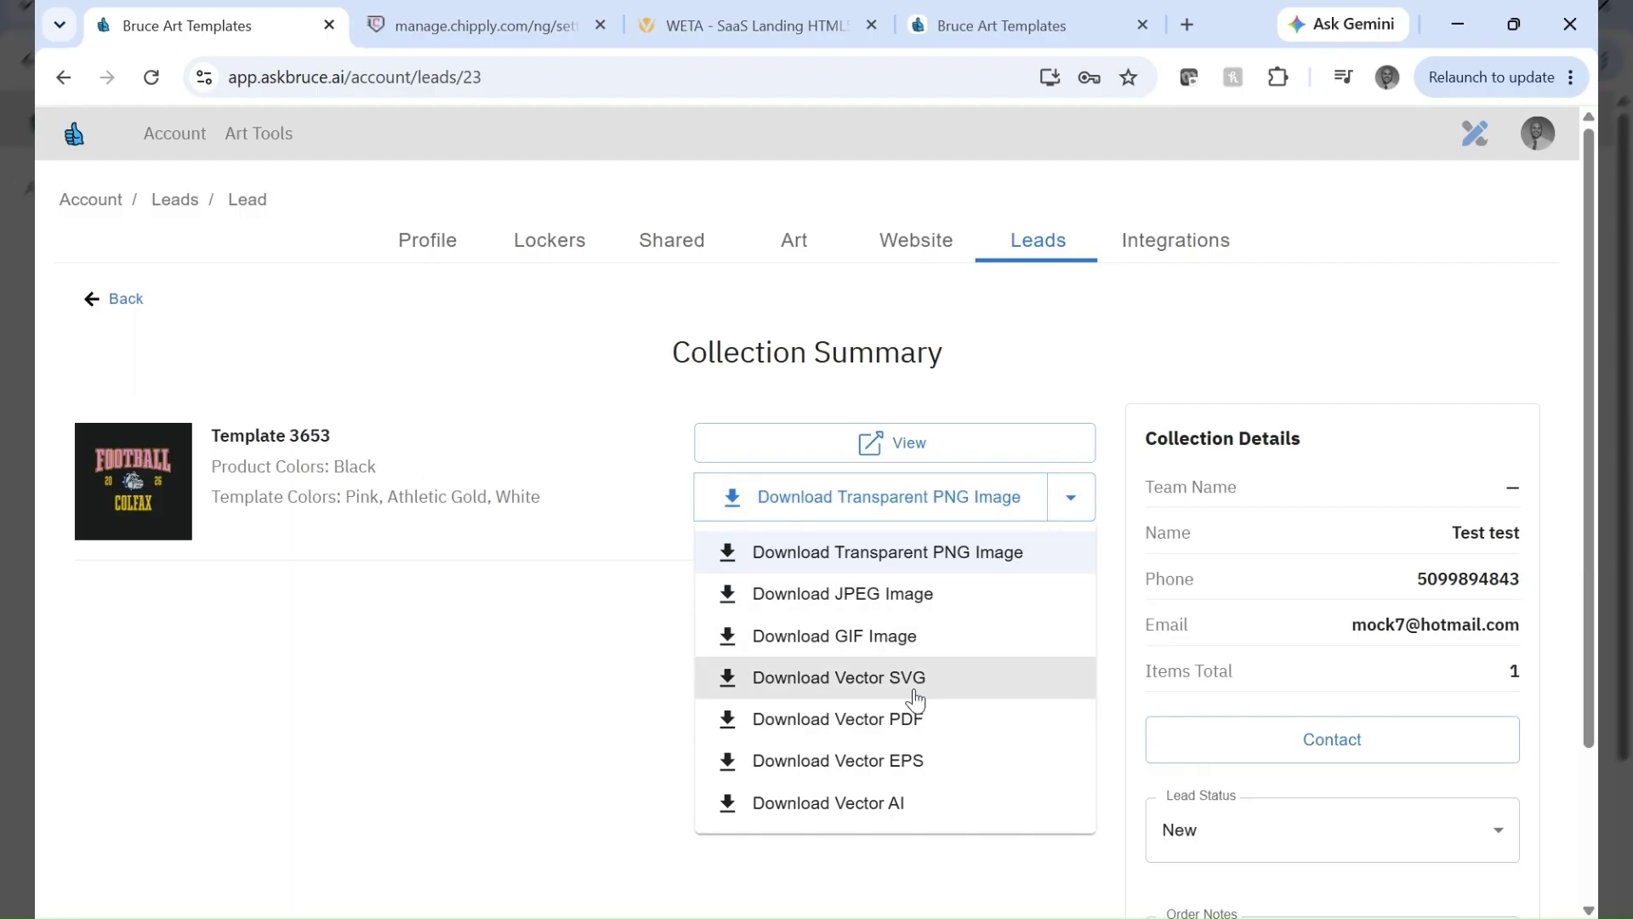
{"action": "left_click", "coordinate": [499, 685]}
Examine the lead's collection details and the available lead status options, leaving the status as New.
{"action": "scroll", "coordinate": [1294, 620], "scroll_direction": "down", "scroll_amount": 2}
{"action": "scroll", "coordinate": [1327, 621], "scroll_direction": "down", "scroll_amount": 1}
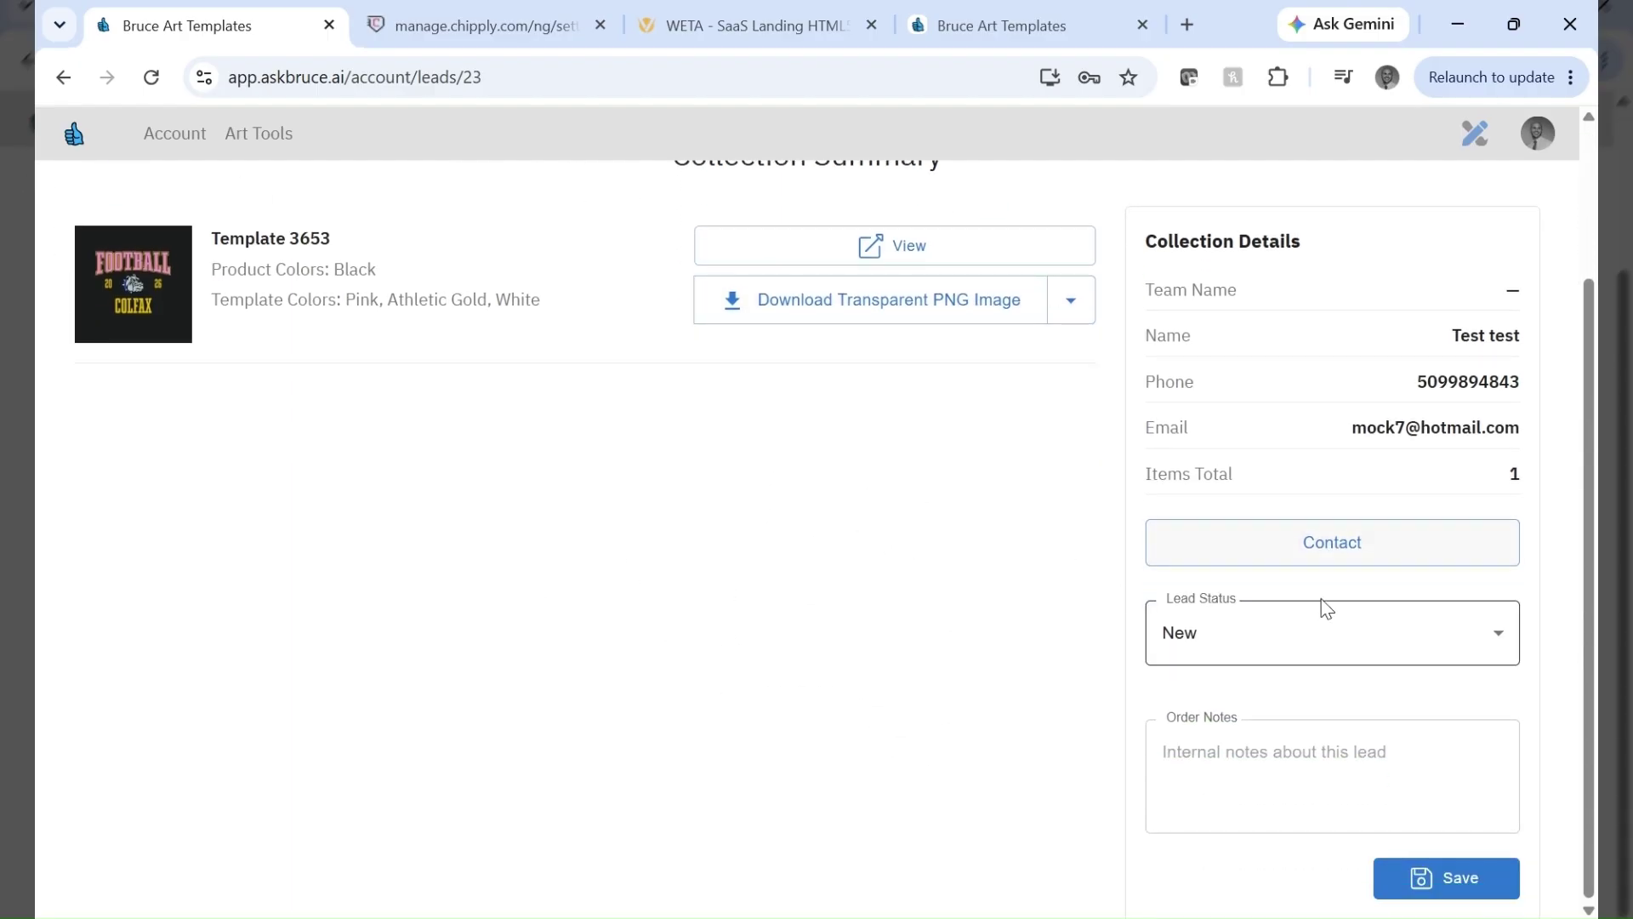
{"action": "left_click", "coordinate": [1313, 647]}
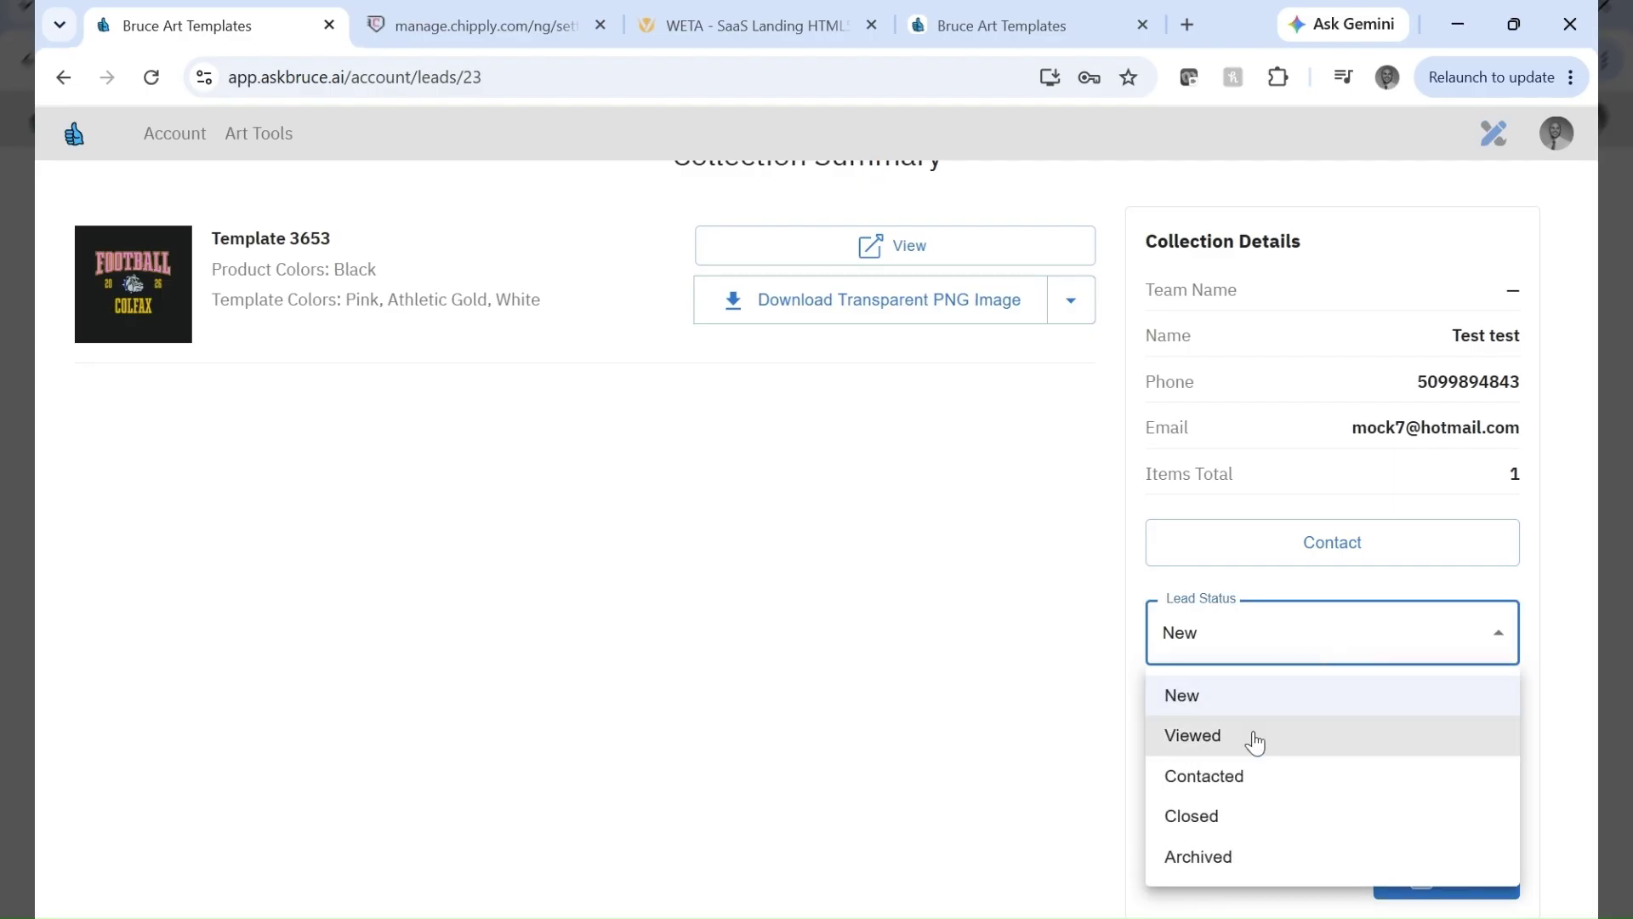
{"action": "left_click", "coordinate": [1014, 769]}
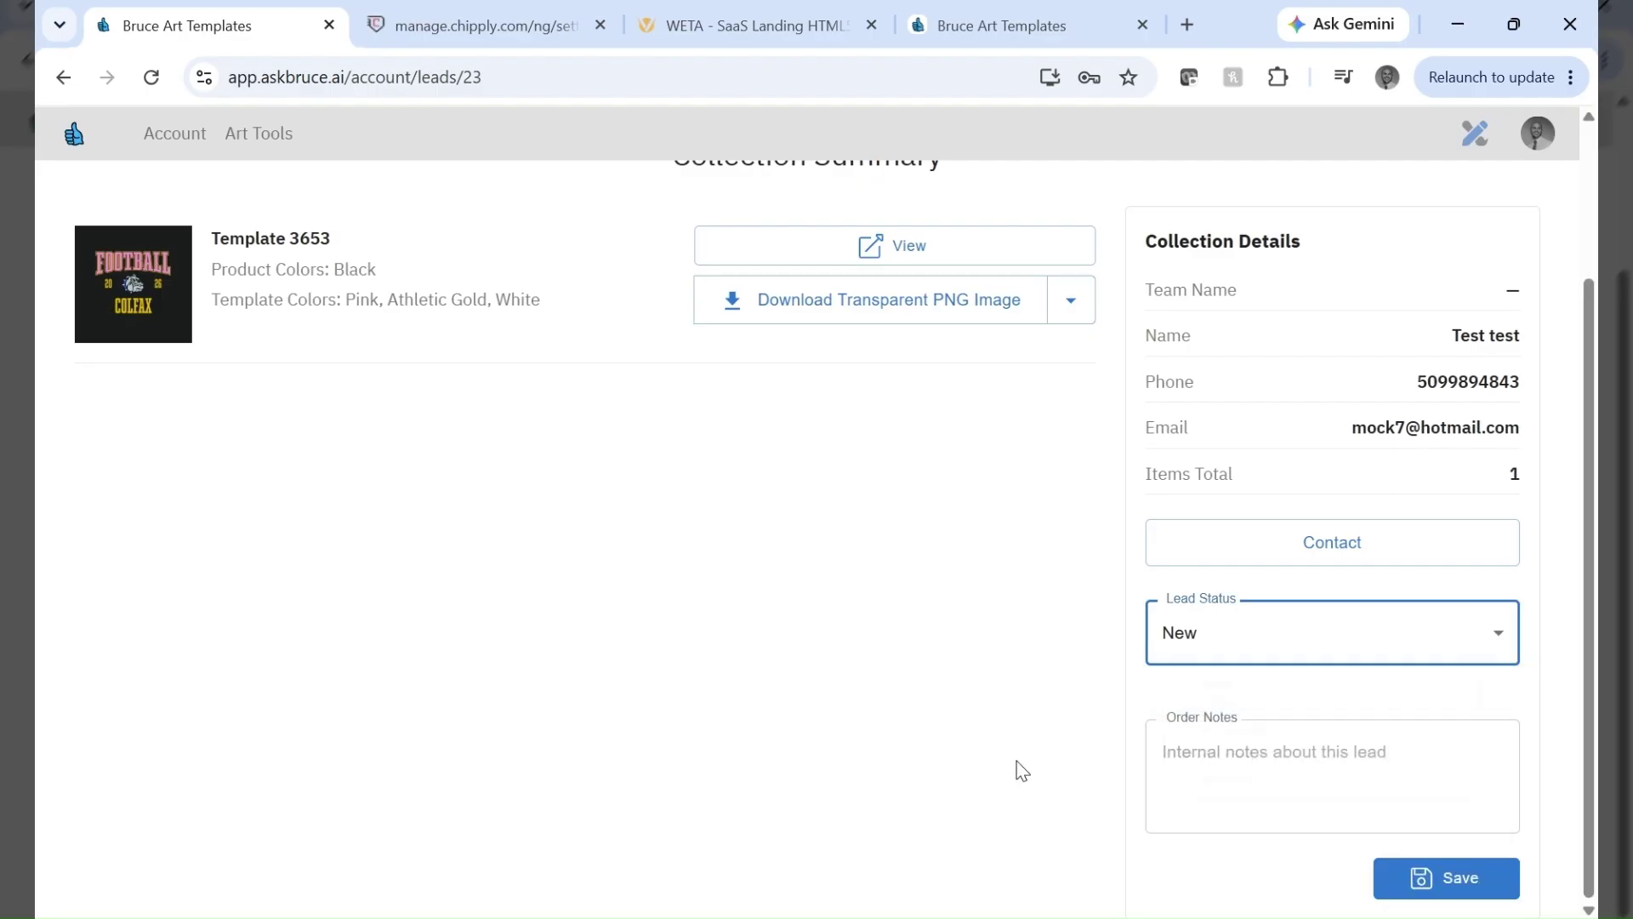
{"action": "scroll", "coordinate": [641, 485], "scroll_direction": "up", "scroll_amount": 3}
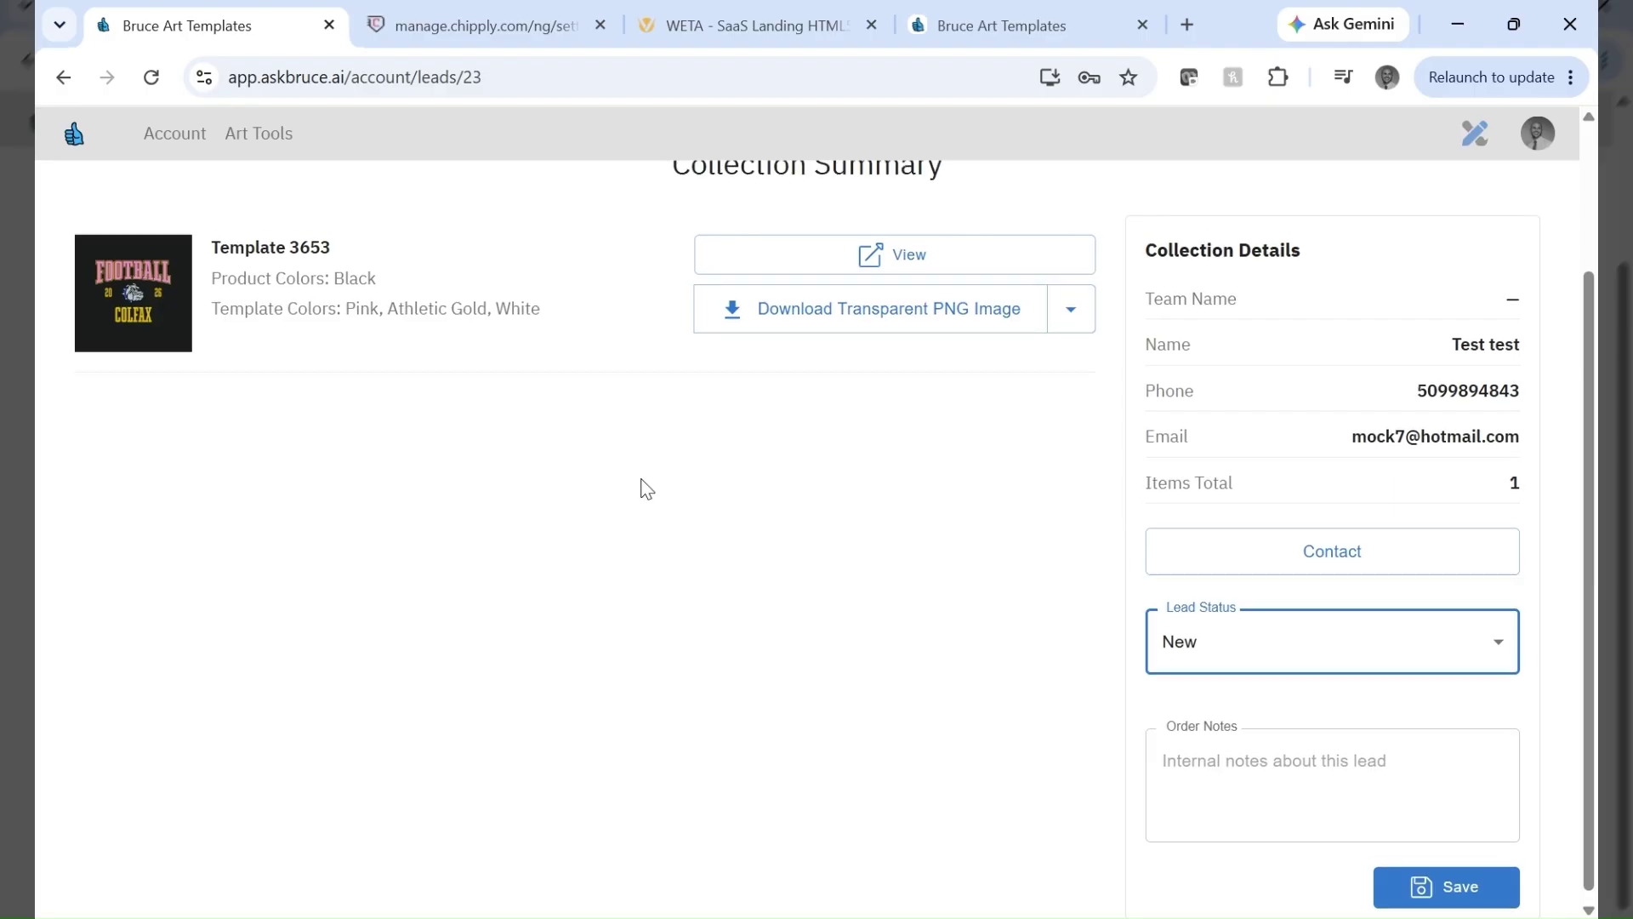
Go back to the Bruce home page and open the Steptoe team locker.
{"action": "left_click", "coordinate": [71, 141]}
{"action": "scroll", "coordinate": [445, 303], "scroll_direction": "down", "scroll_amount": 3}
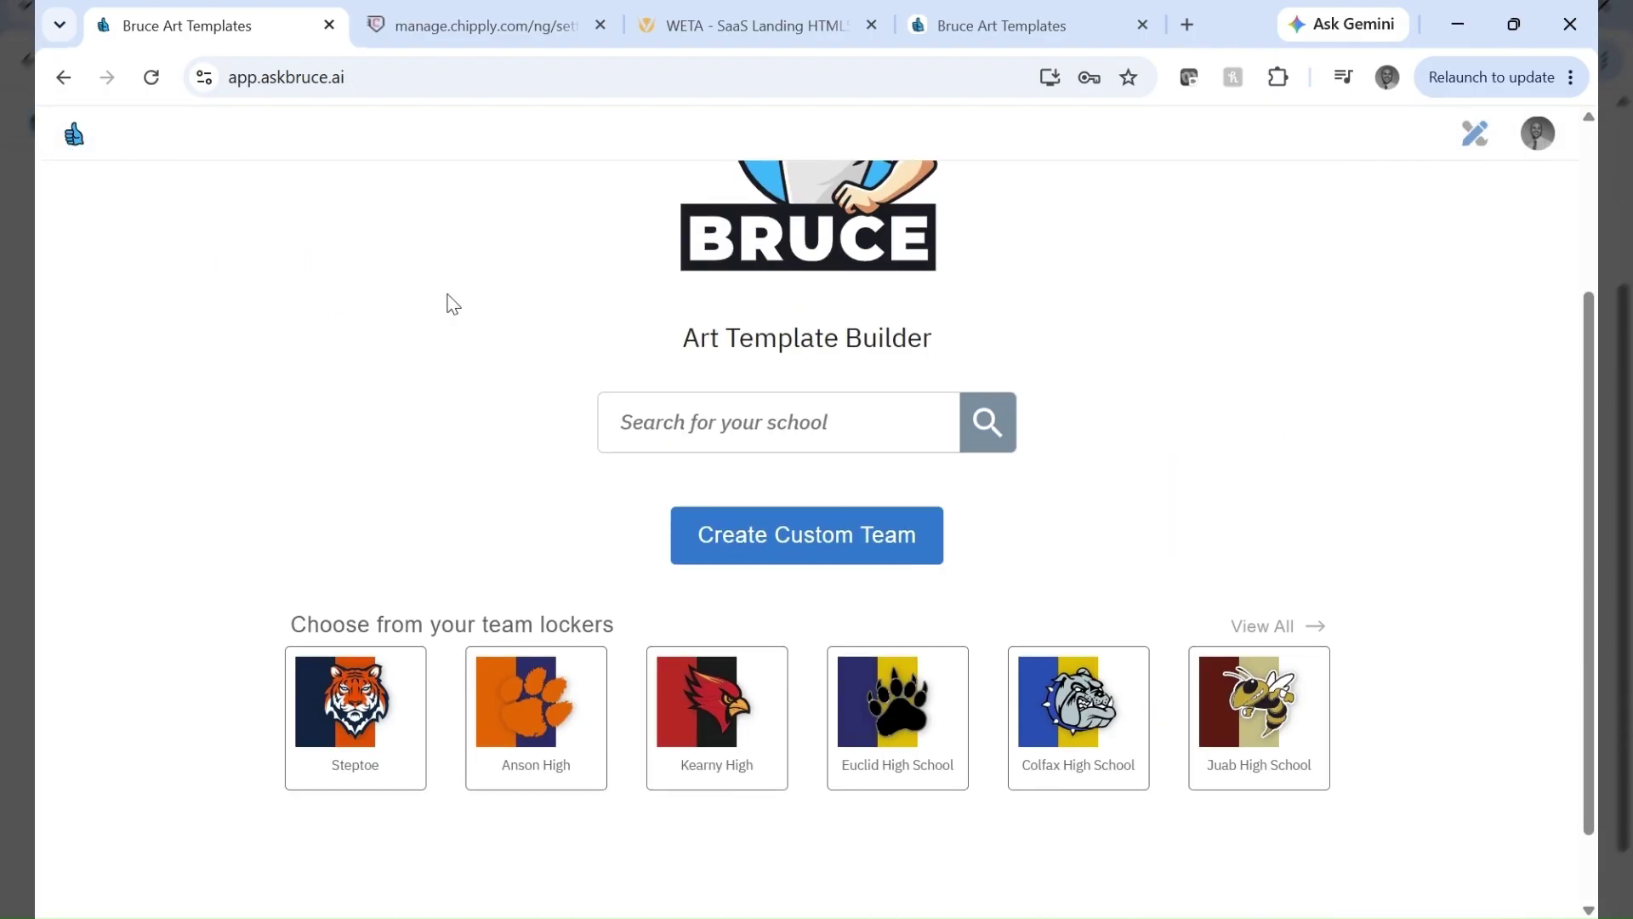
{"action": "left_click", "coordinate": [362, 713]}
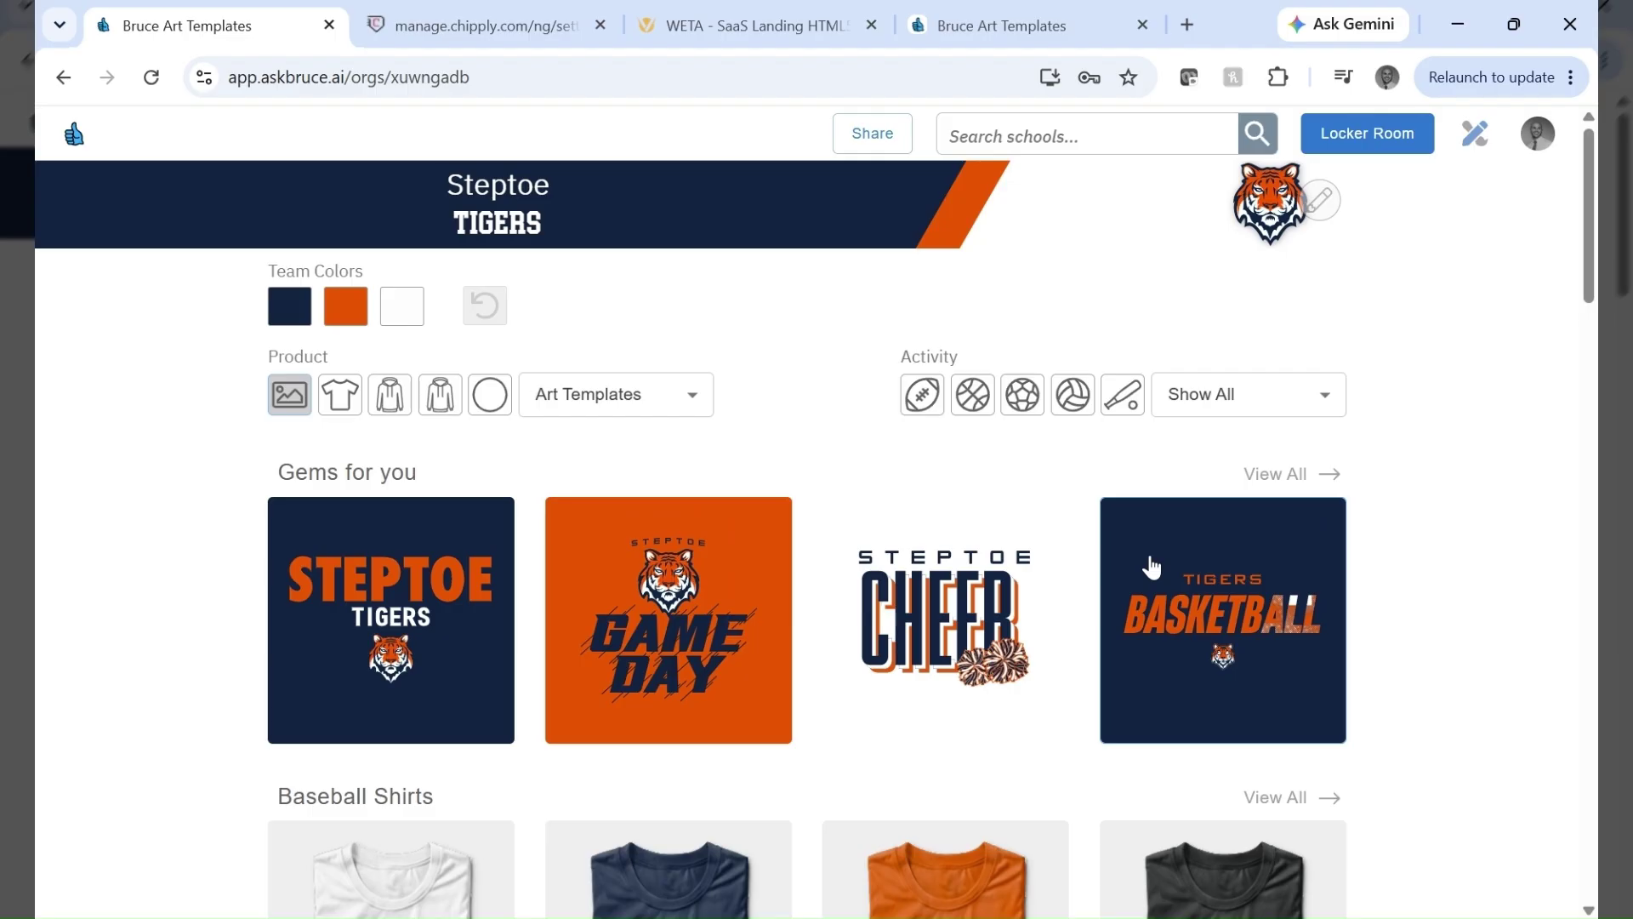
Return to the home page, view all team lockers and show only the lockers created by this account.
{"action": "left_click", "coordinate": [72, 133]}
{"action": "scroll", "coordinate": [1277, 707], "scroll_direction": "down", "scroll_amount": 4}
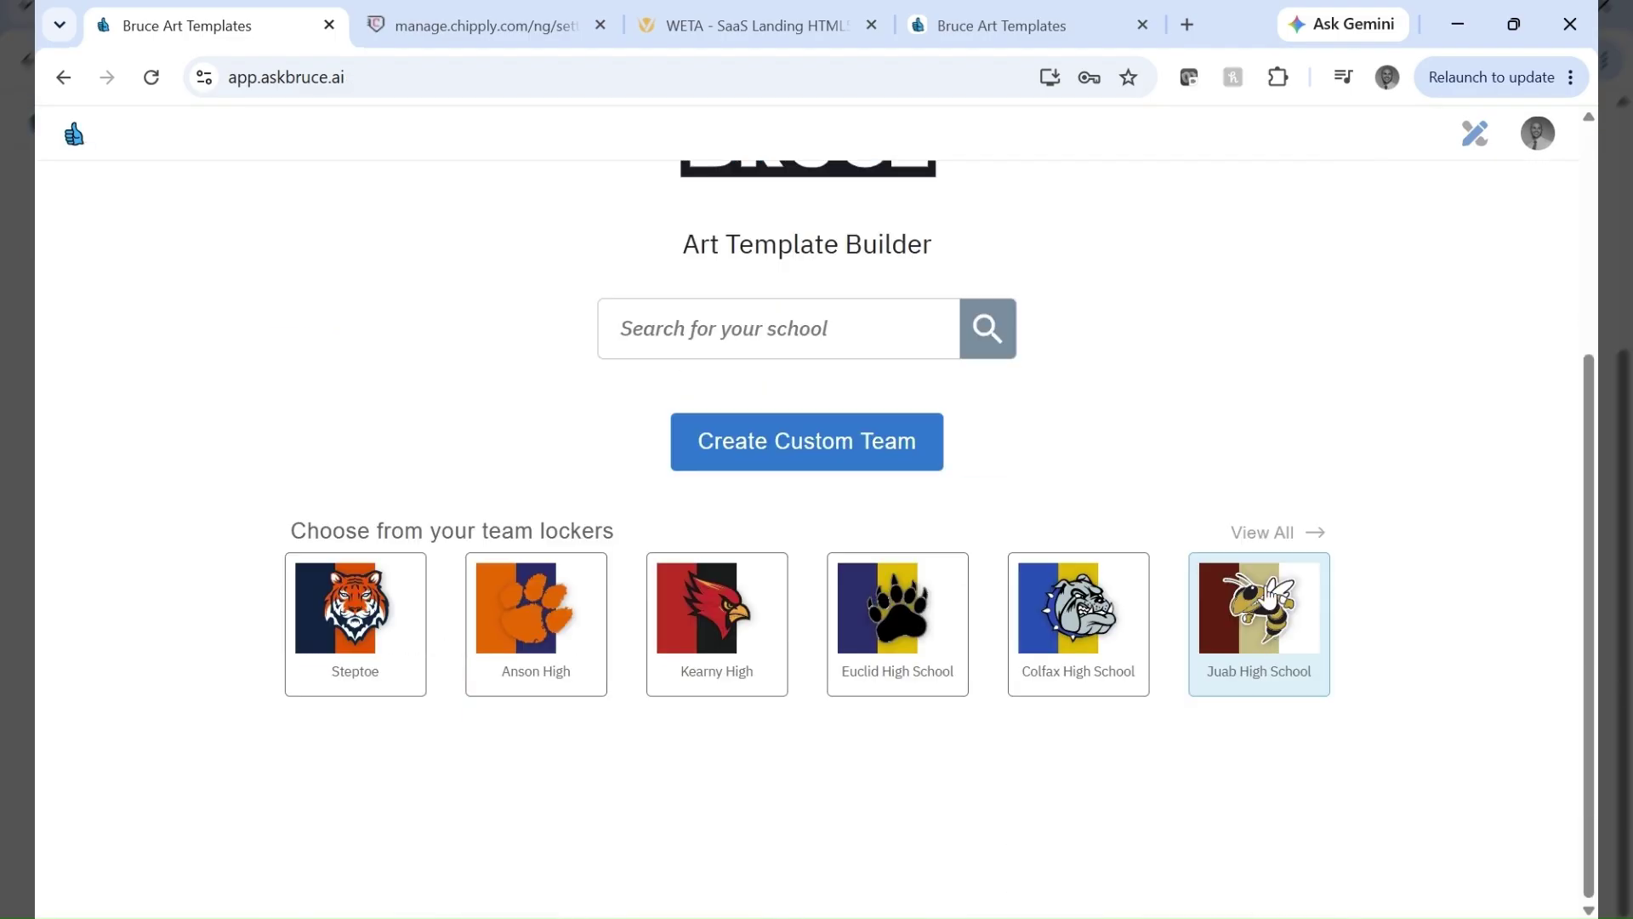
{"action": "left_click", "coordinate": [1247, 532]}
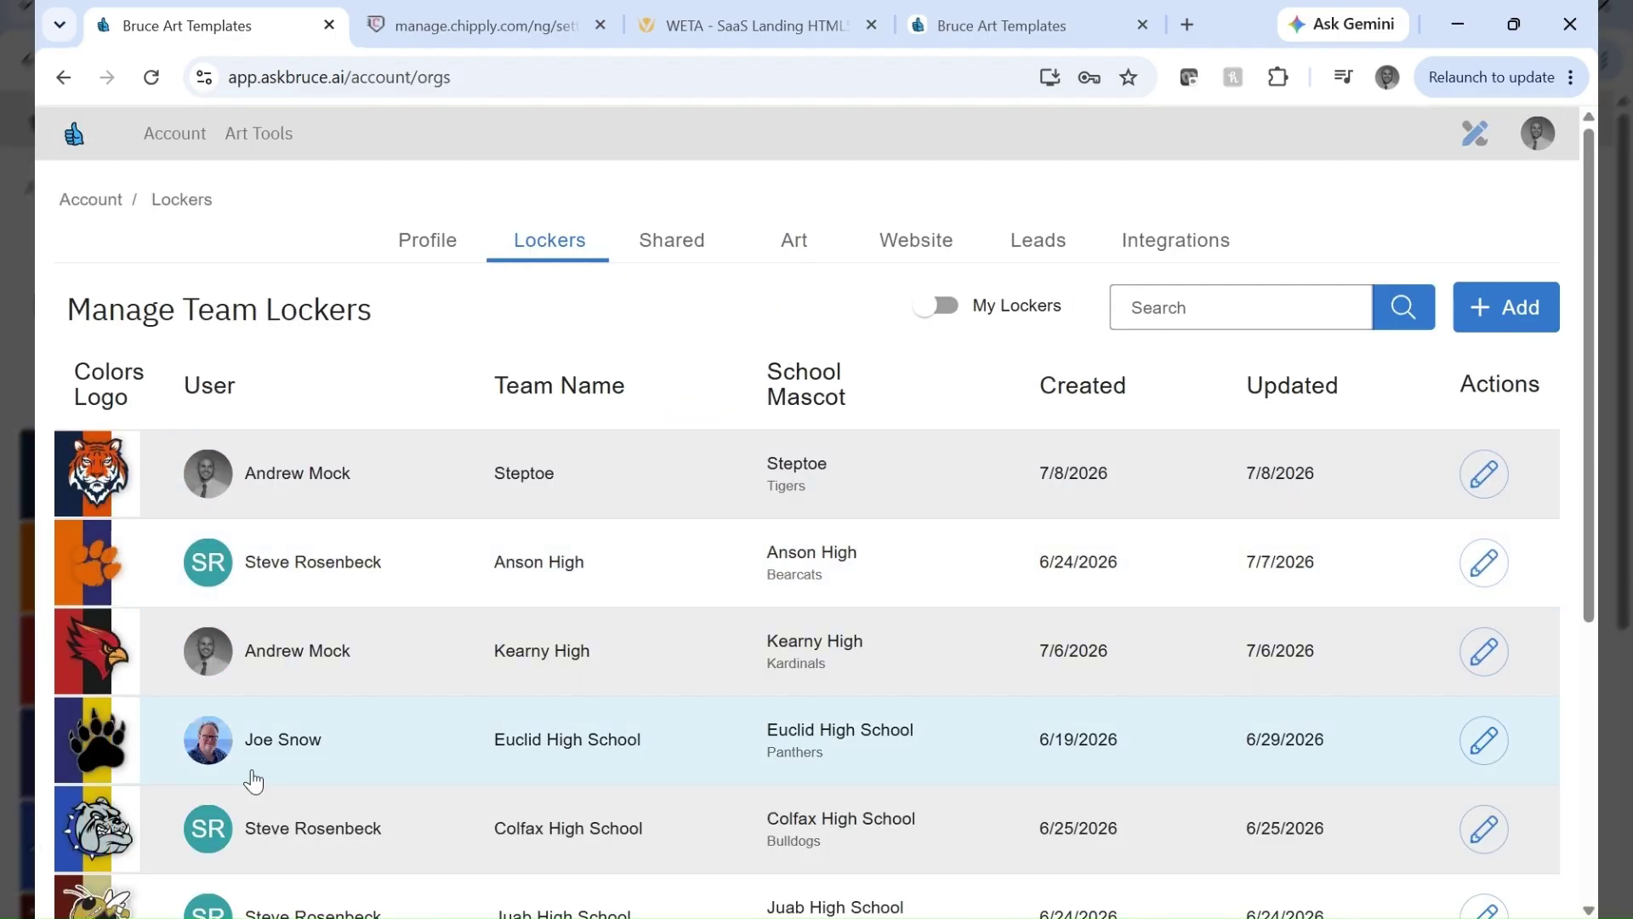
{"action": "left_click", "coordinate": [937, 315]}
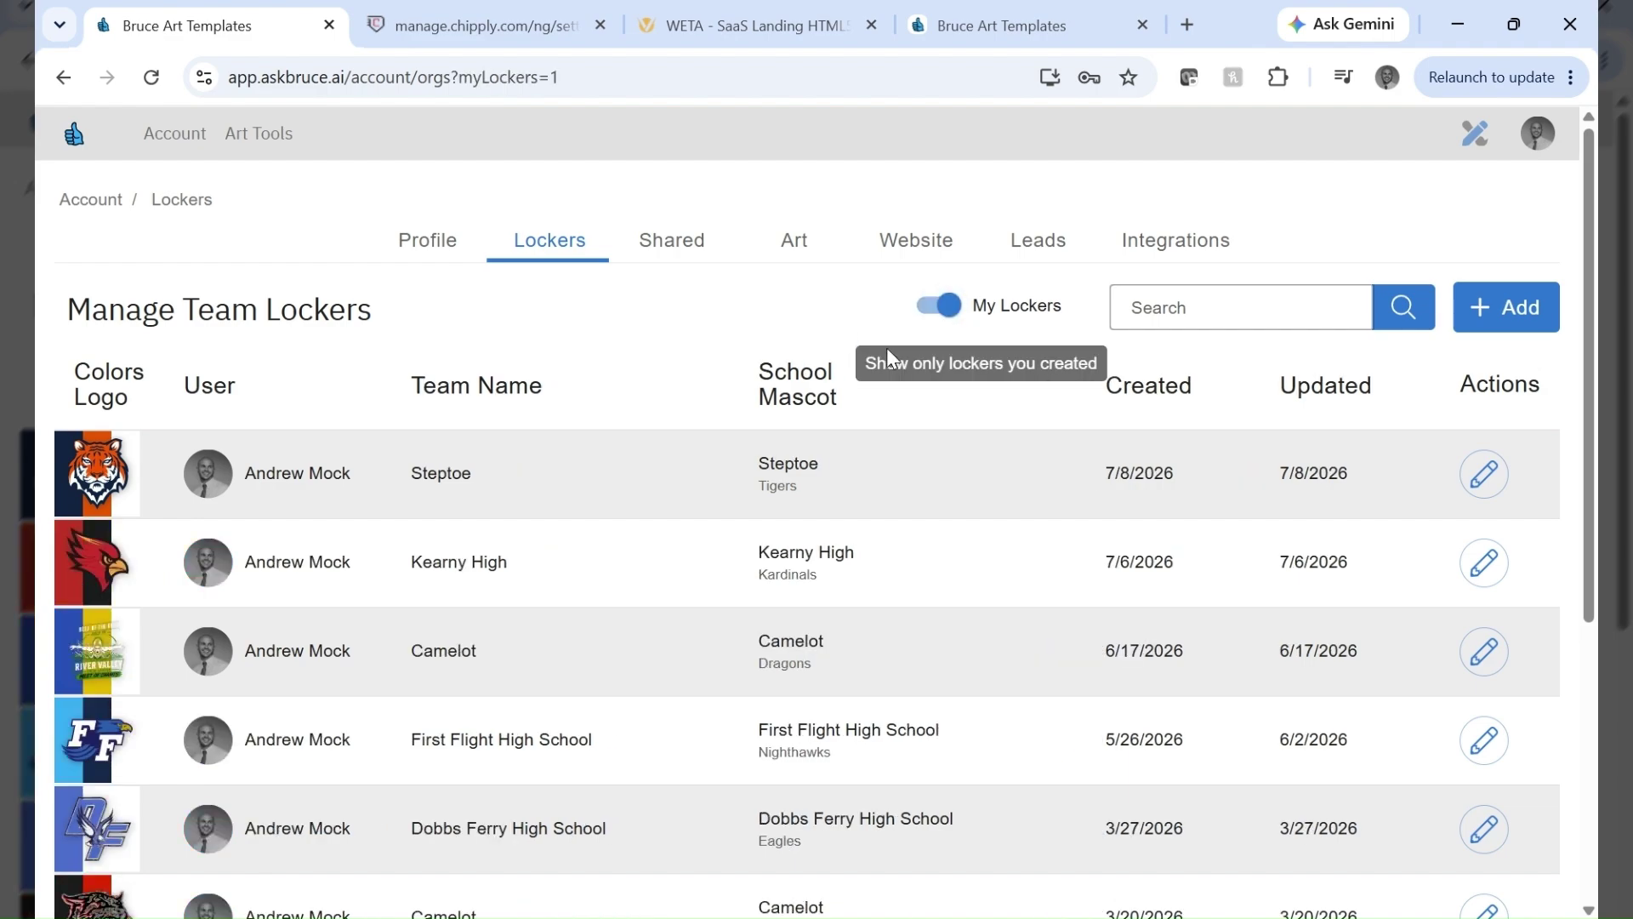
Open the Steptoe locker's management page and examine its team details, graphics, and delete and edit options.
{"action": "left_click", "coordinate": [1484, 474]}
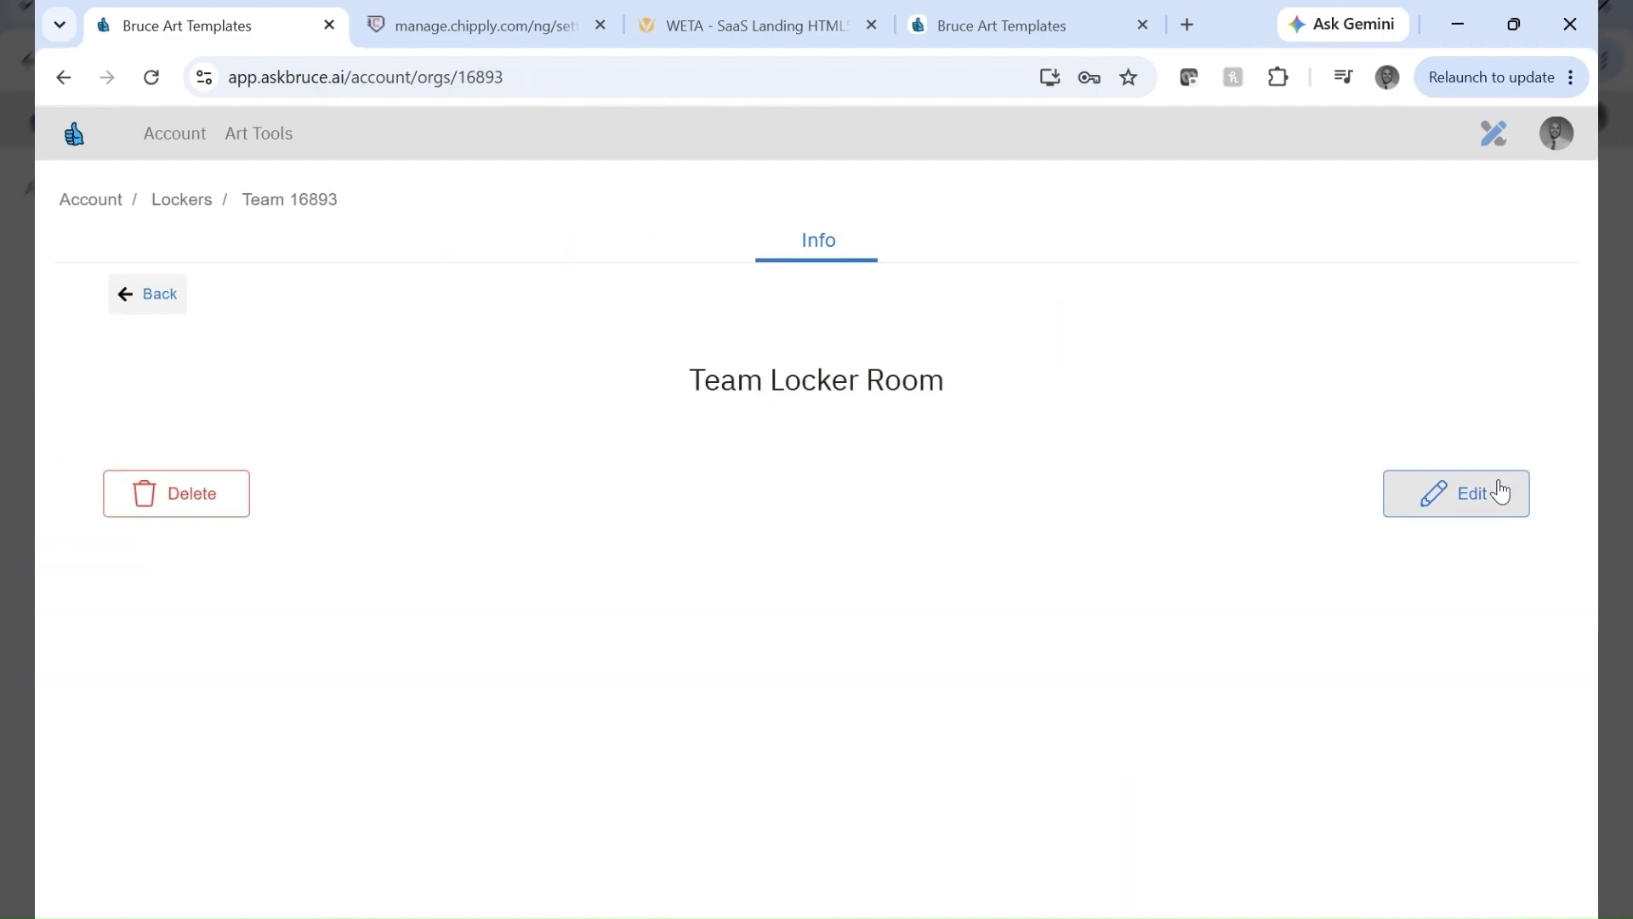
{"action": "scroll", "coordinate": [1185, 473], "scroll_direction": "down", "scroll_amount": 2}
{"action": "scroll", "coordinate": [999, 417], "scroll_direction": "down", "scroll_amount": 2}
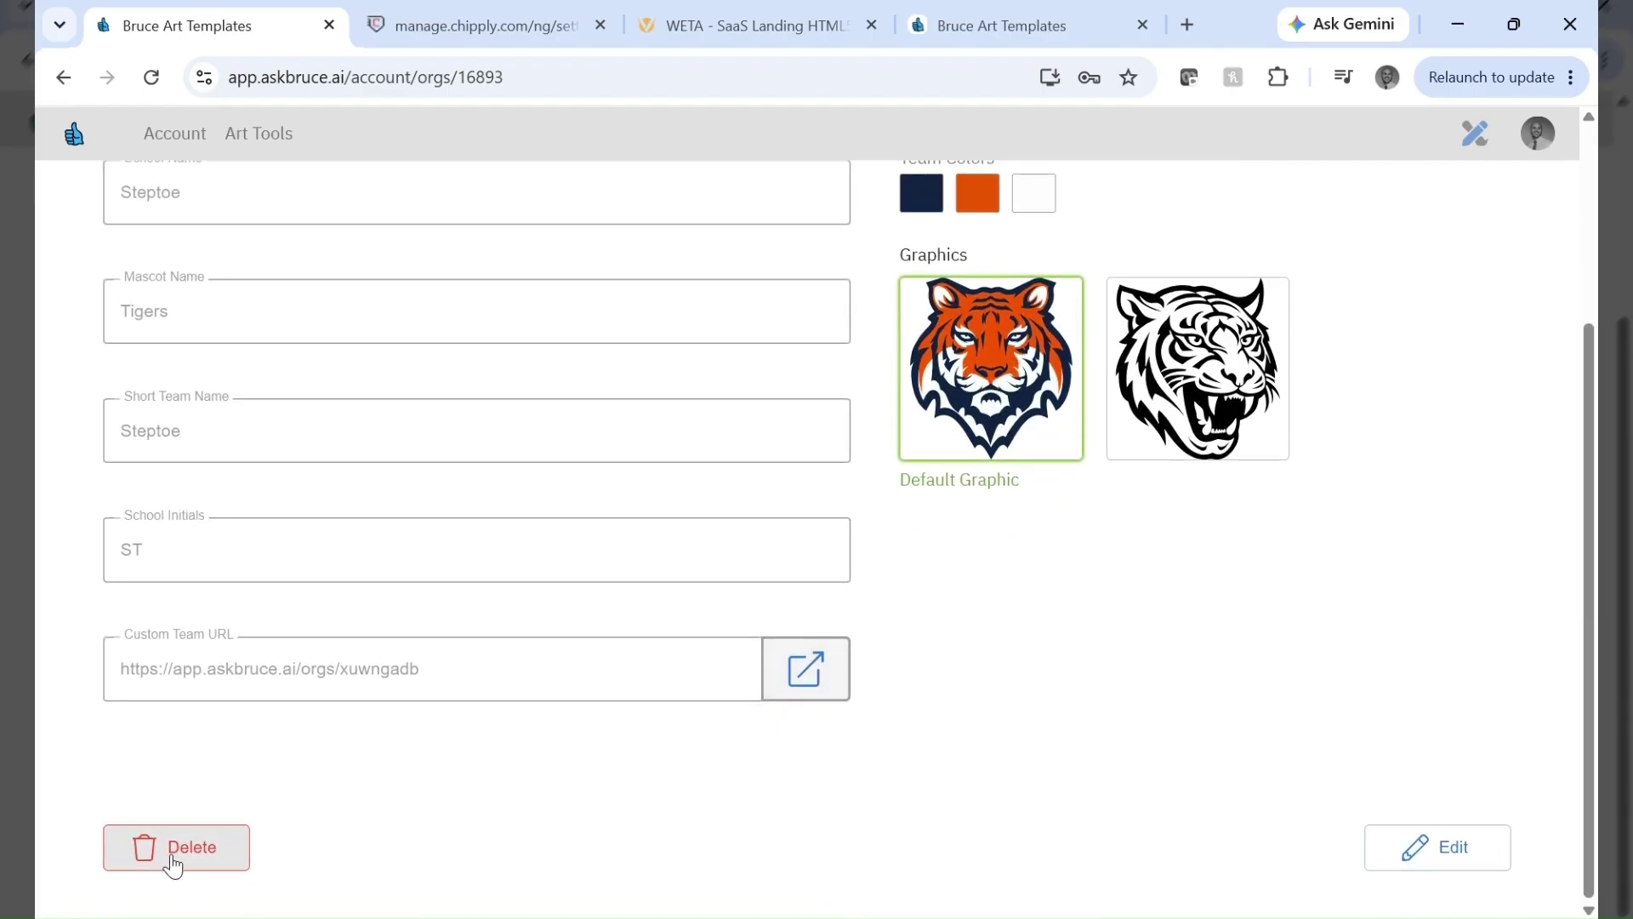
Return to the lockers list and open the Steptoe team's template page.
{"action": "scroll", "coordinate": [280, 619], "scroll_direction": "up", "scroll_amount": 3}
{"action": "left_click", "coordinate": [169, 203]}
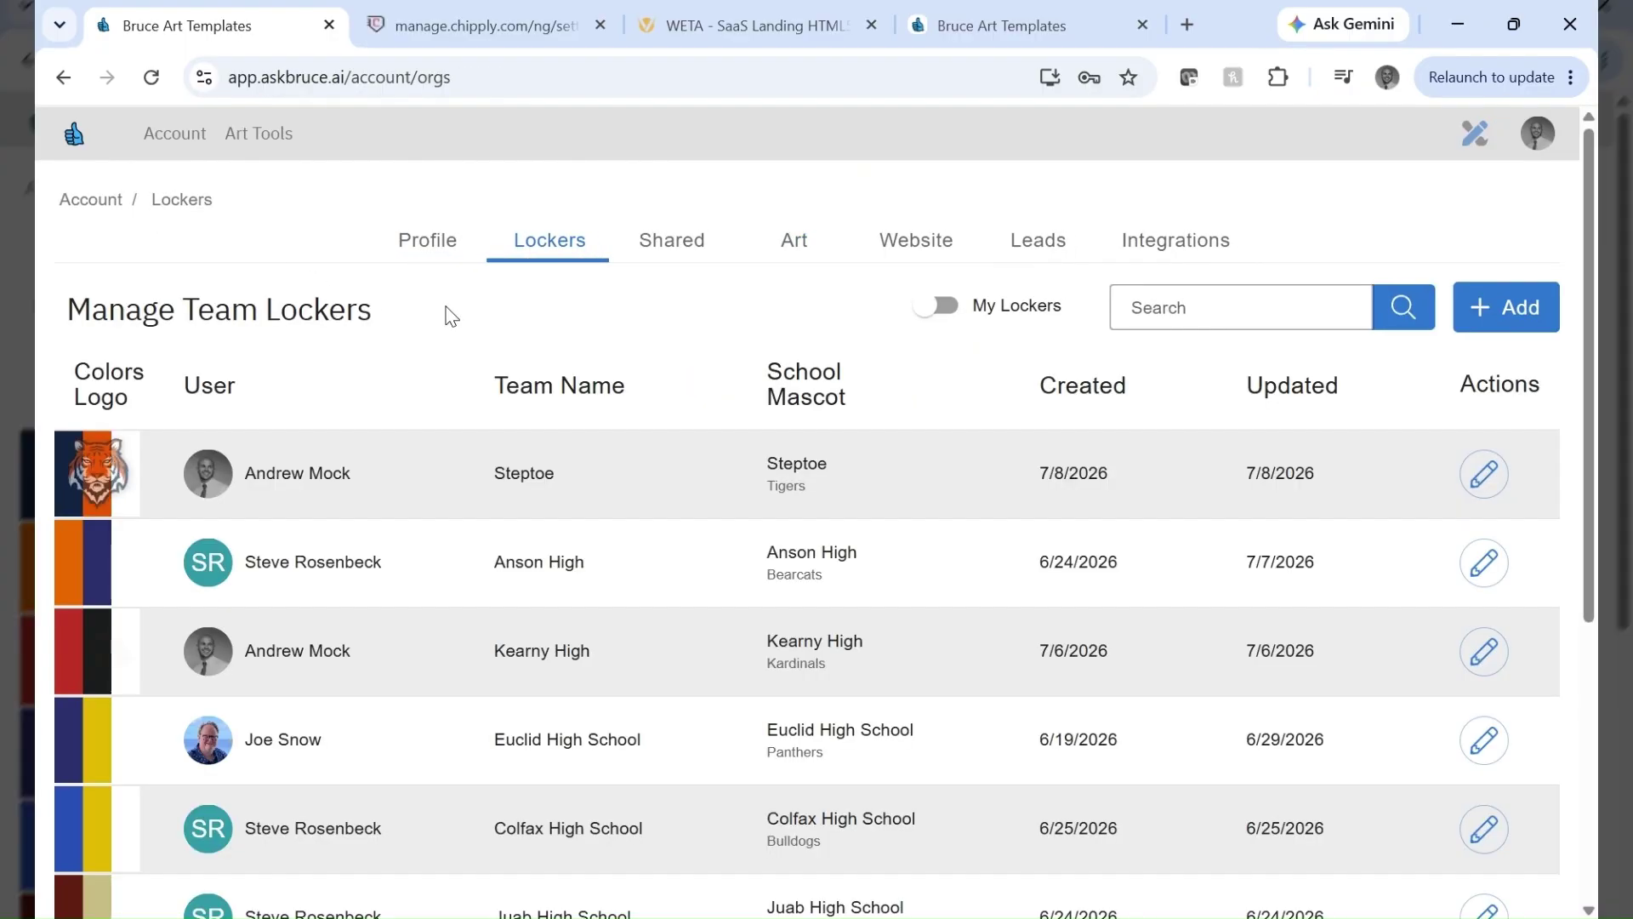
{"action": "left_click", "coordinate": [321, 470]}
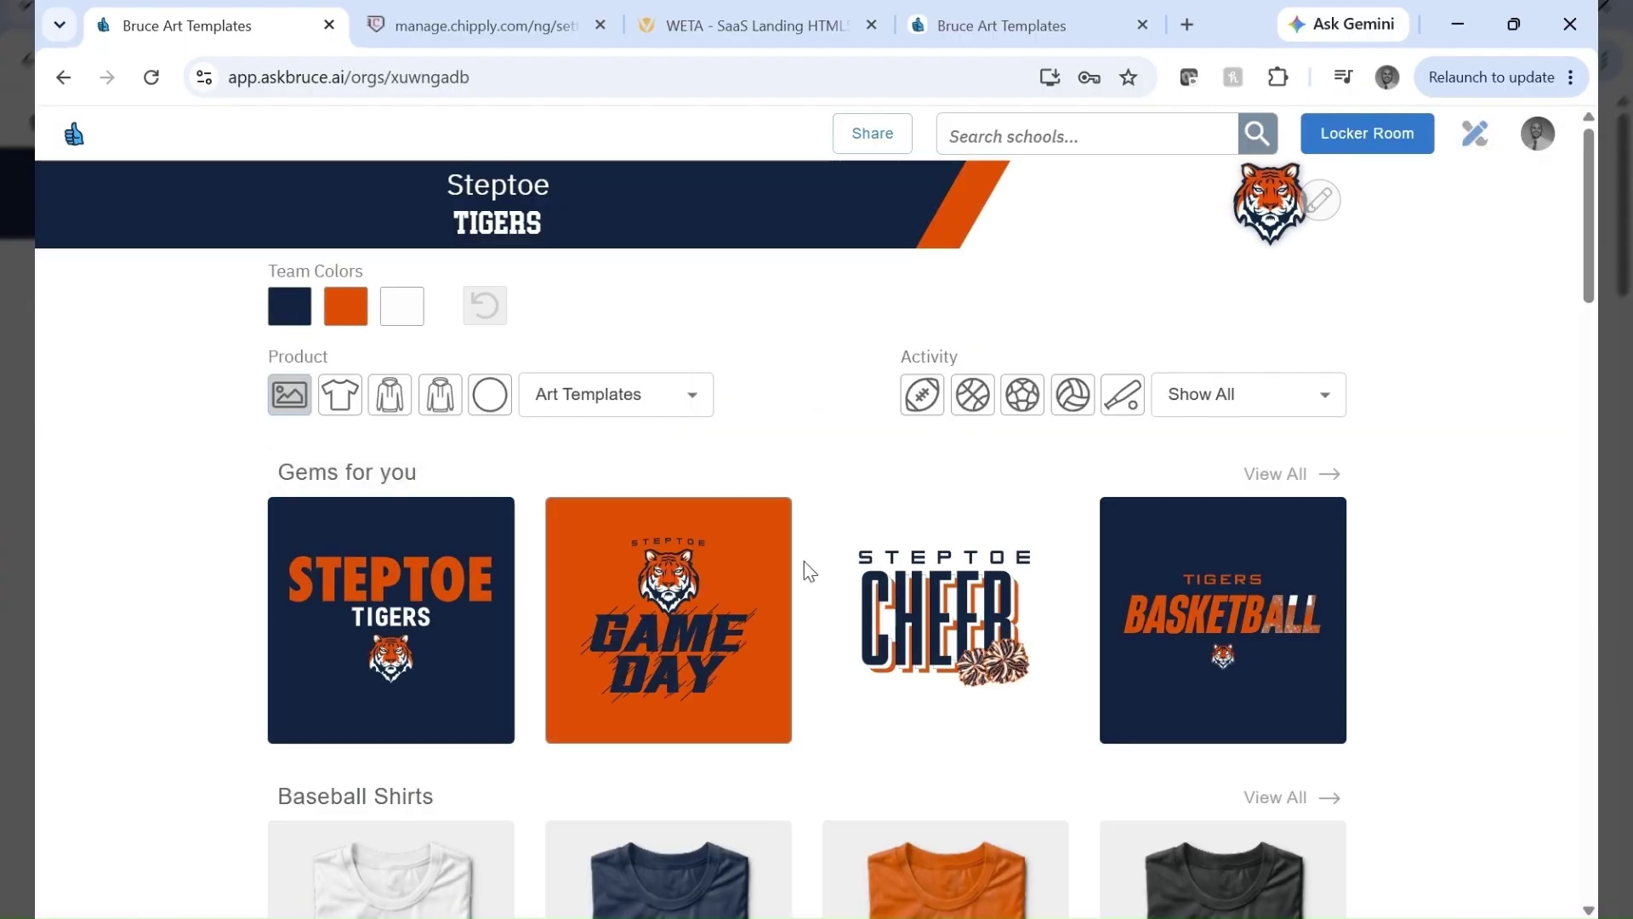